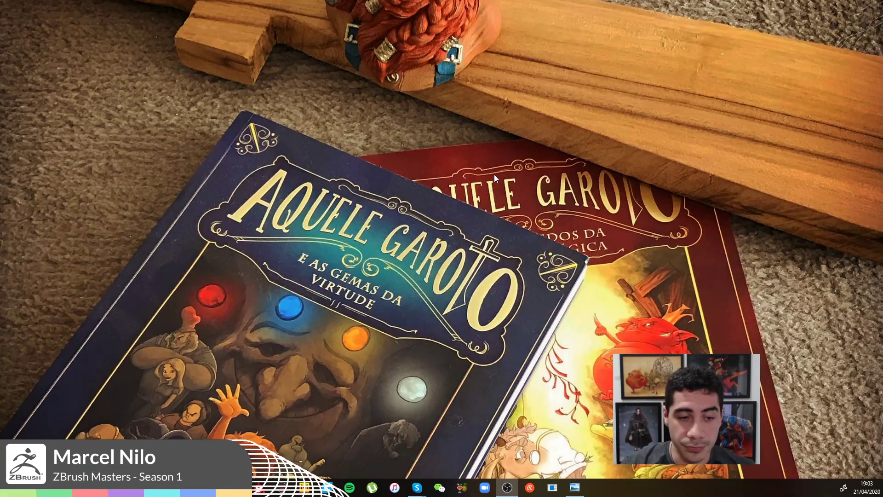
- Open the publicidade collage and look over its advertising artworks, from the juice carton and Pepsi can down to the purple star toy
left_click(574, 488)
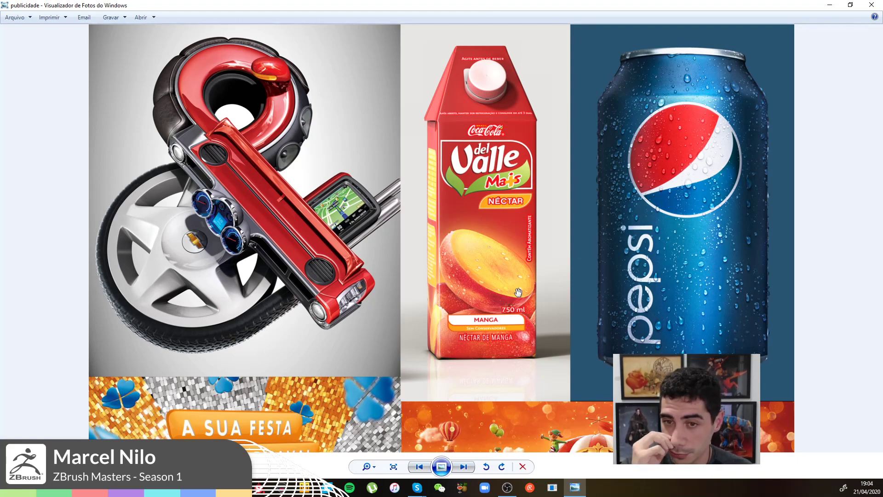
left_click_drag(551, 322, 562, 66)
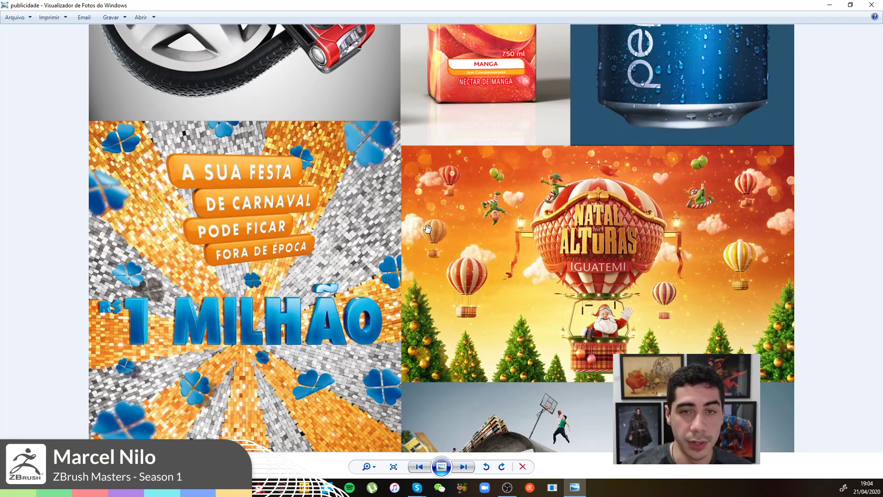
left_click_drag(428, 229, 427, 63)
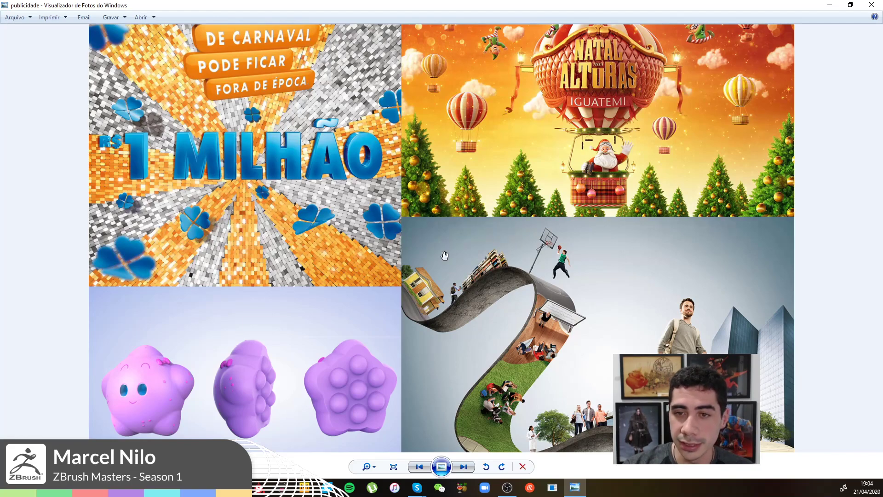
left_click_drag(414, 290, 385, 251)
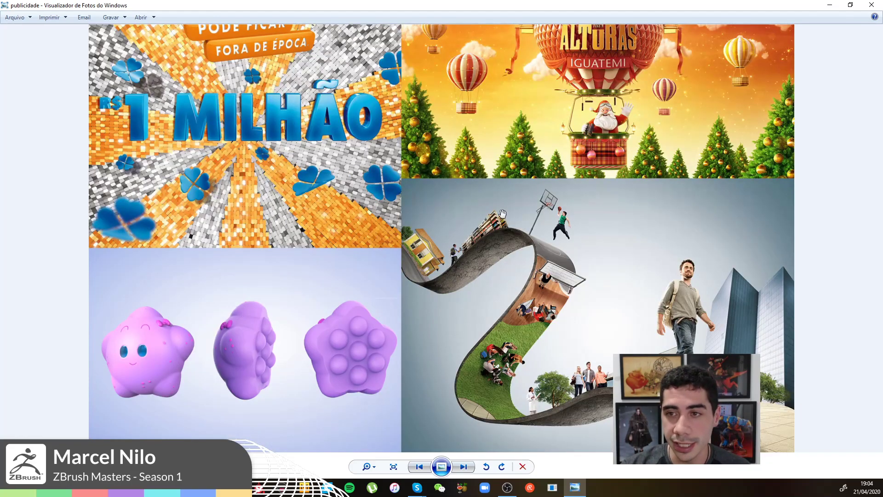
left_click_drag(499, 182, 483, 322)
left_click_drag(477, 193, 438, 371)
left_click_drag(422, 277, 426, 382)
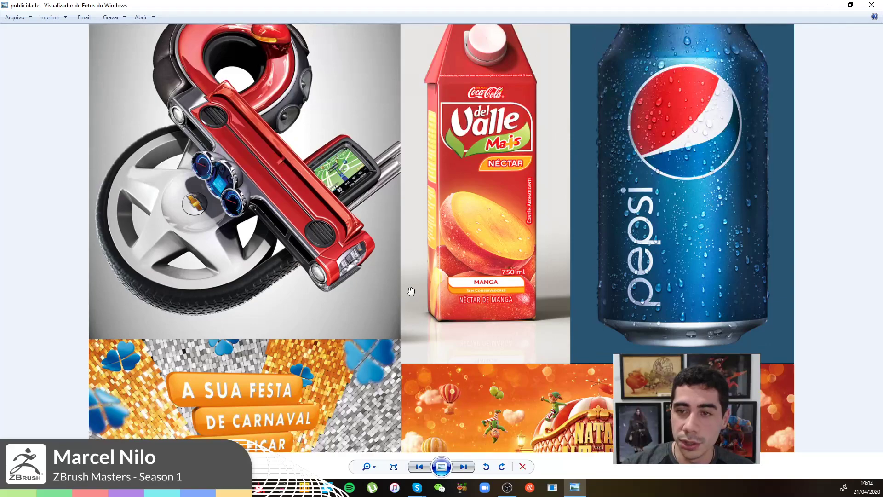
left_click_drag(462, 214, 465, 252)
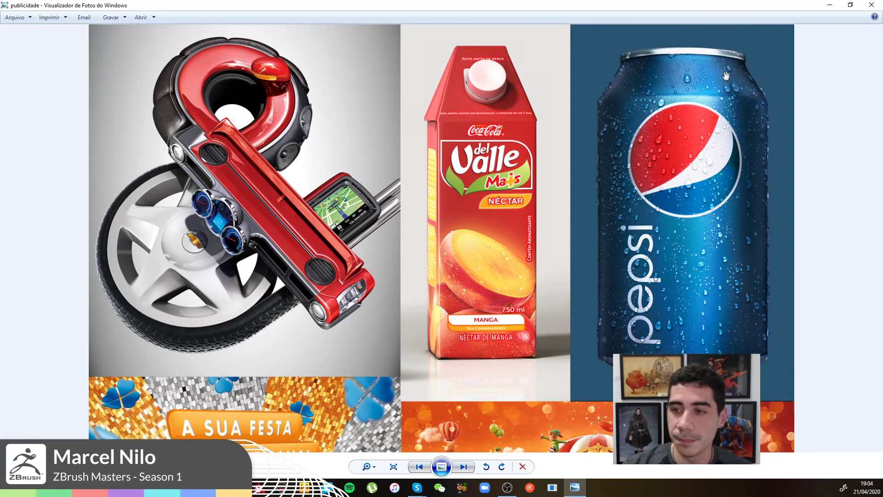
left_click_drag(389, 335, 364, 189)
left_click_drag(432, 309, 421, 184)
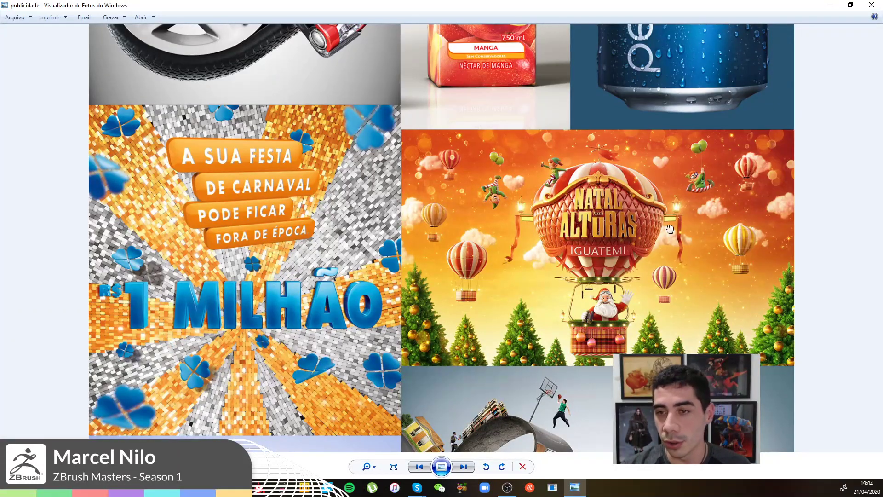
left_click_drag(640, 289, 645, 98)
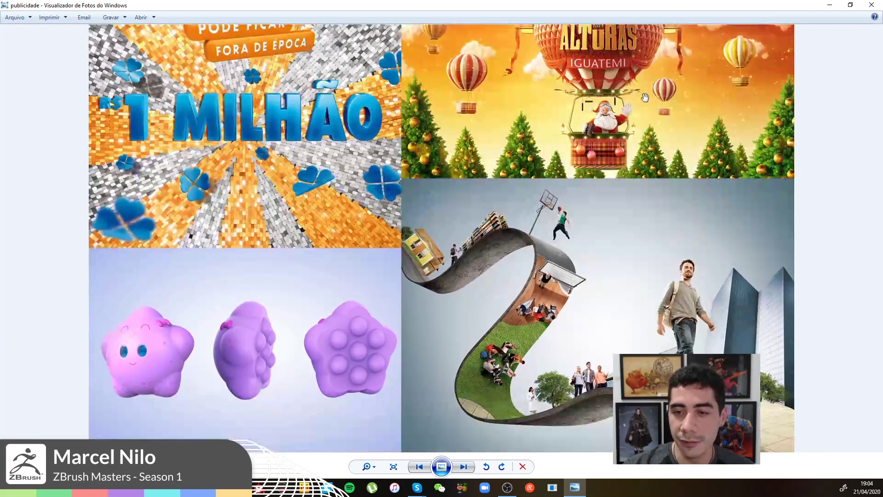
- Examine the curved-road illustration and the purple star toy views up close in the collage
scroll(619, 286, "up", 4)
scroll(619, 285, "down", 3)
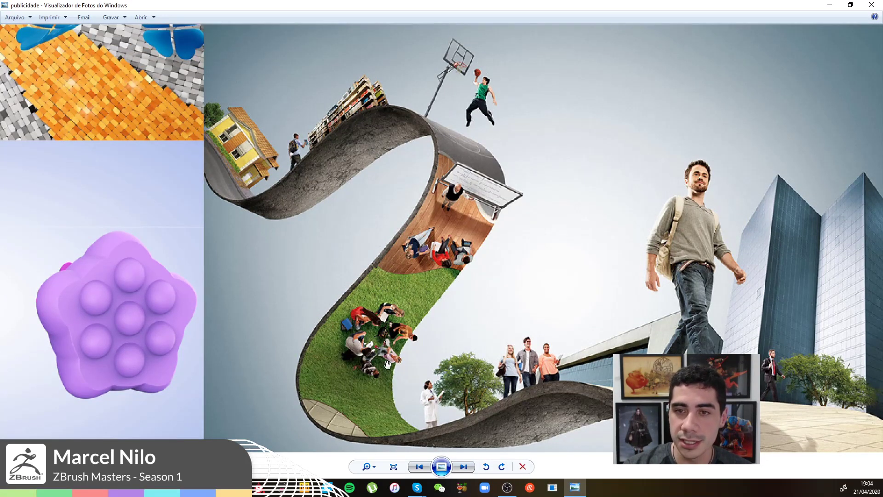
scroll(395, 208, "down", 3)
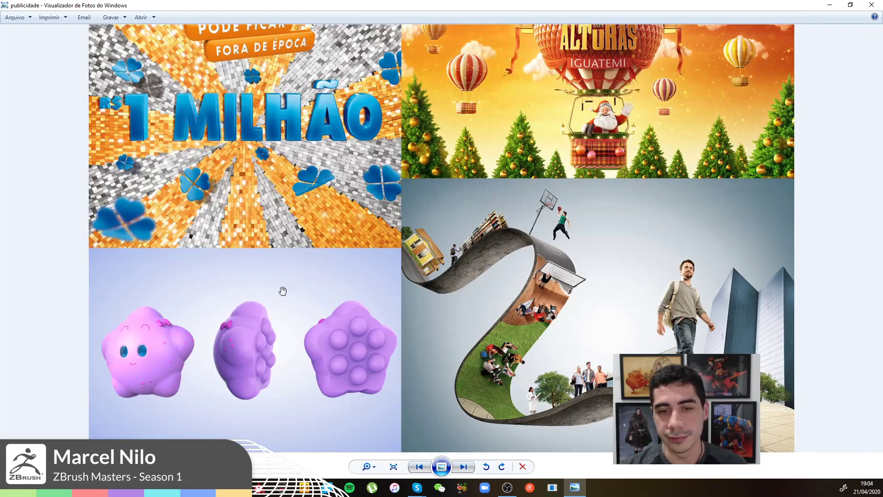
scroll(272, 332, "up", 1)
scroll(273, 331, "up", 2)
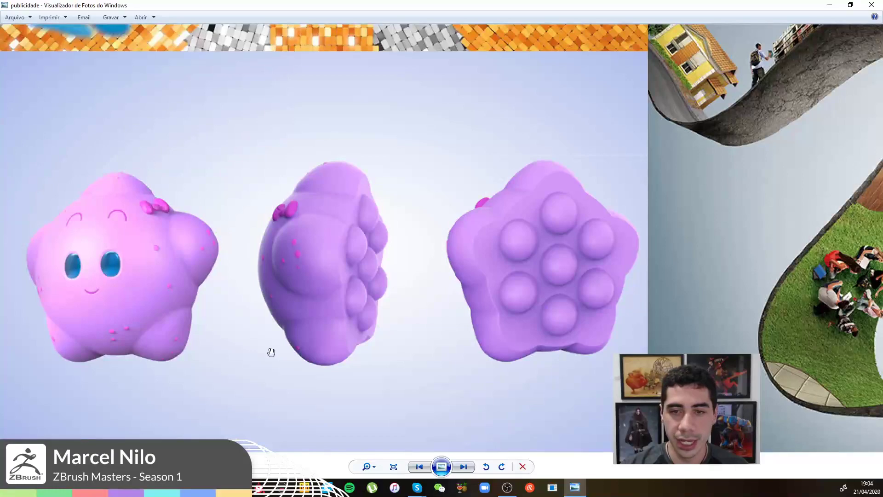
scroll(272, 352, "down", 2)
scroll(462, 289, "down", 1)
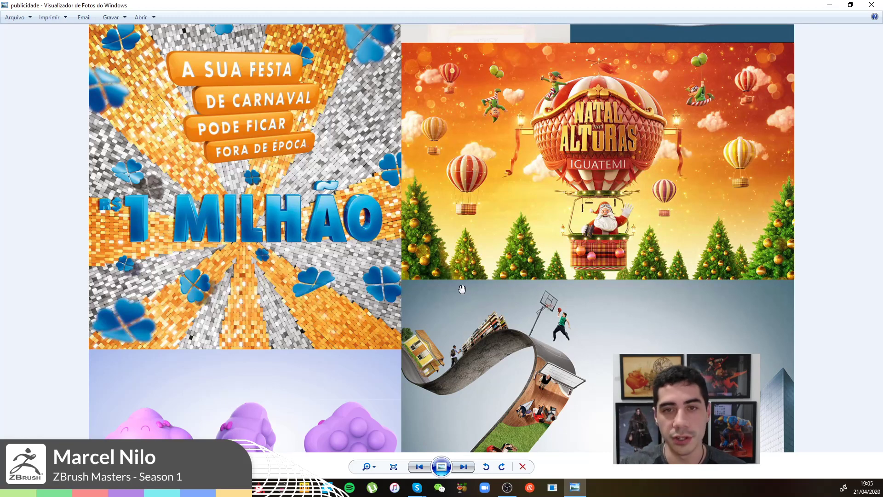
- Review the carnival ad, the product packaging and the Christmas balloon artwork in the collage, and close the image
left_click_drag(459, 248, 452, 264)
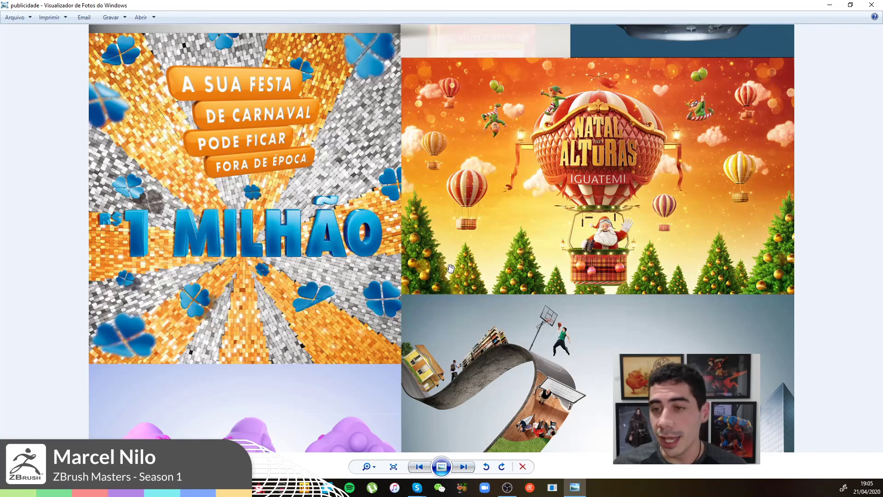
scroll(349, 260, "up", 3)
scroll(352, 260, "down", 2)
left_click_drag(362, 124, 362, 260)
scroll(362, 260, "down", 3)
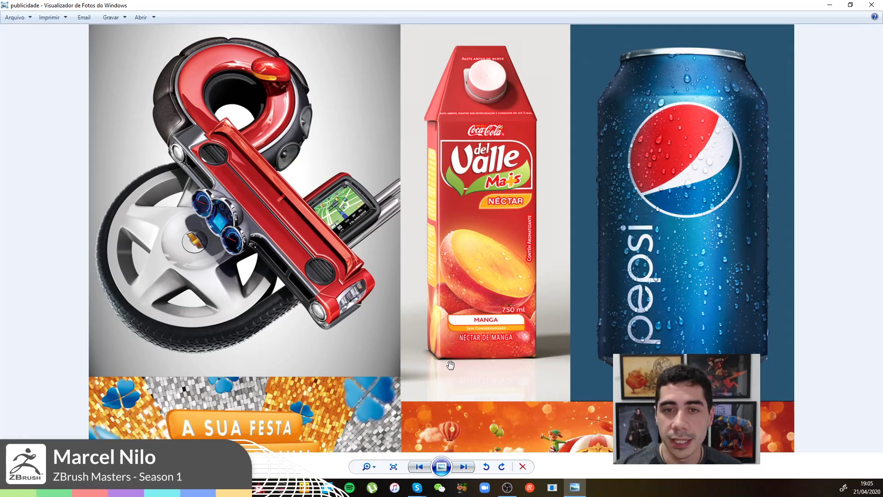
left_click_drag(440, 366, 441, 339)
left_click_drag(472, 308, 471, 324)
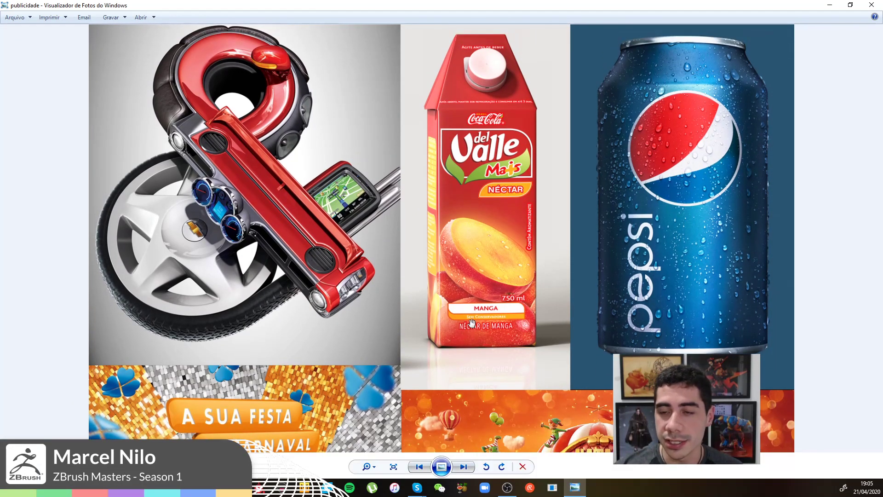
left_click_drag(379, 362, 386, 253)
left_click_drag(476, 360, 473, 280)
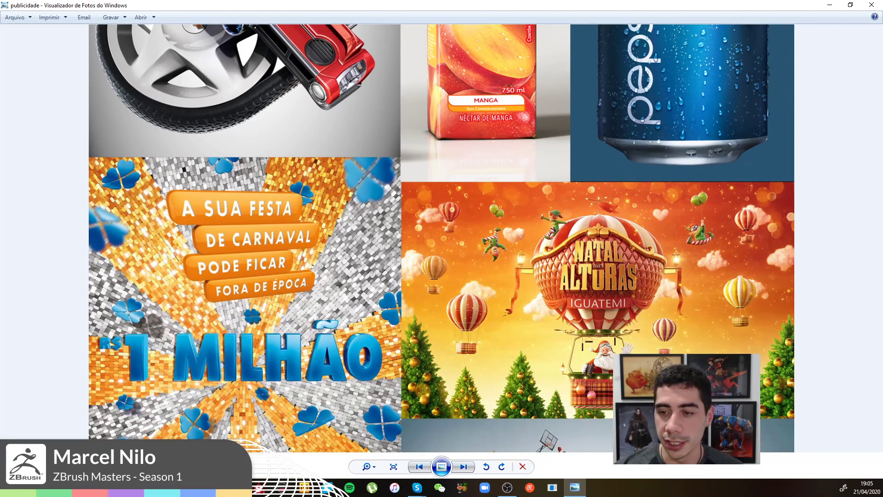
left_click_drag(539, 335, 532, 206)
mouse_move(509, 287)
left_mouse_down()
mouse_move(506, 235)
mouse_move(505, 335)
left_mouse_up()
left_click_drag(531, 244, 520, 421)
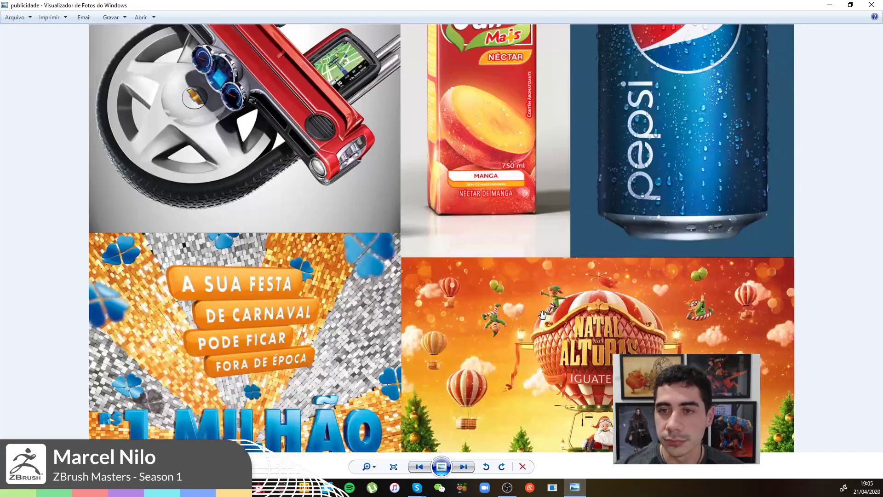
left_click_drag(503, 305, 497, 390)
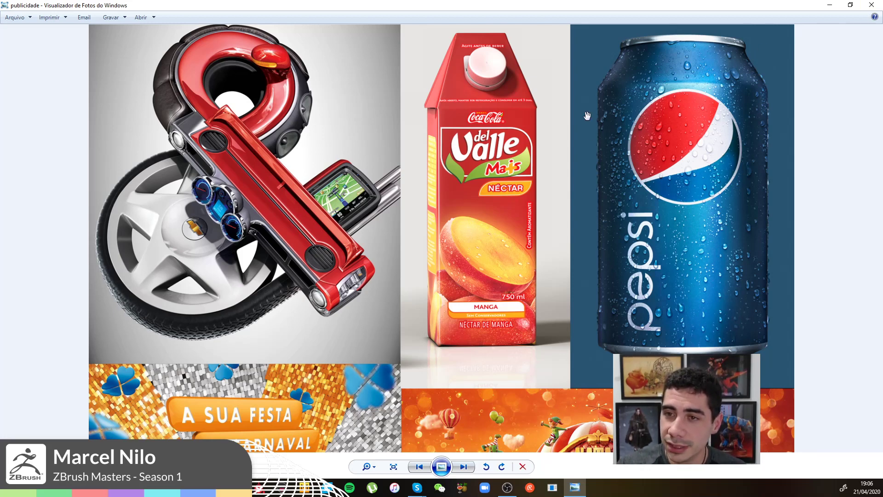
left_click(872, 5)
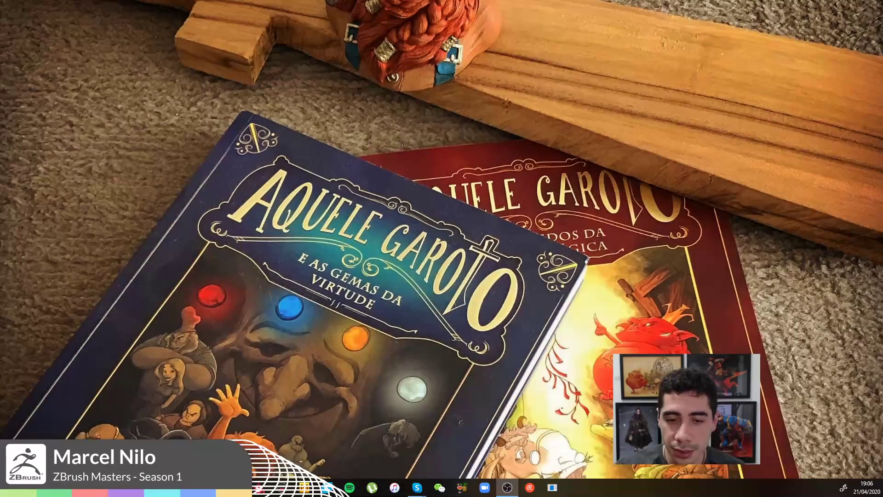
- Switch to the ArtStation portfolio page in Chrome, look through the character artworks, and minimize the browser
left_click(79, 488)
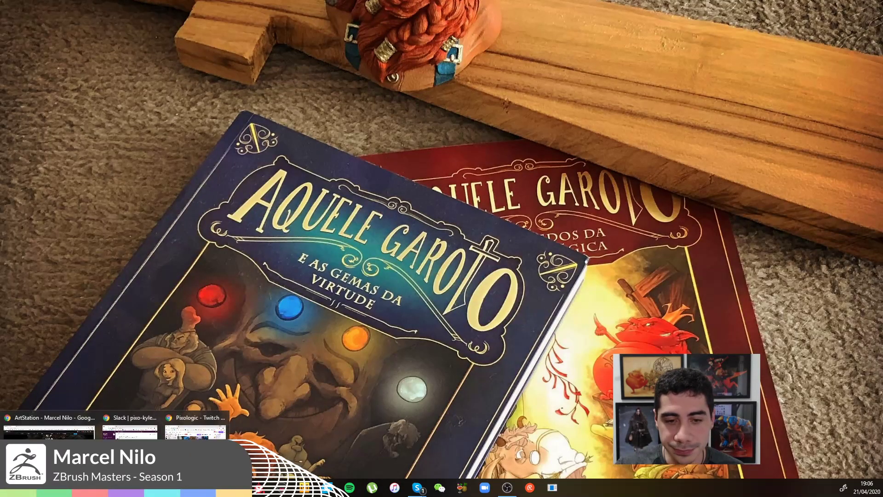
left_click(83, 418)
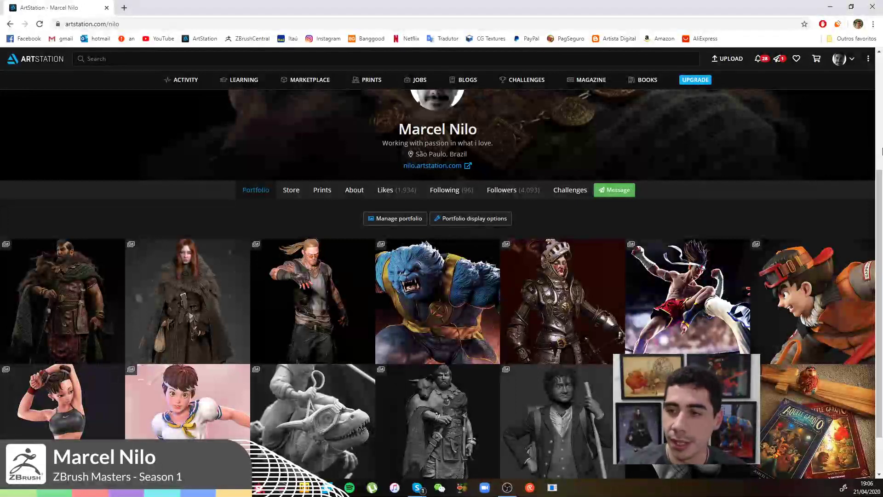
left_click_drag(878, 184, 879, 207)
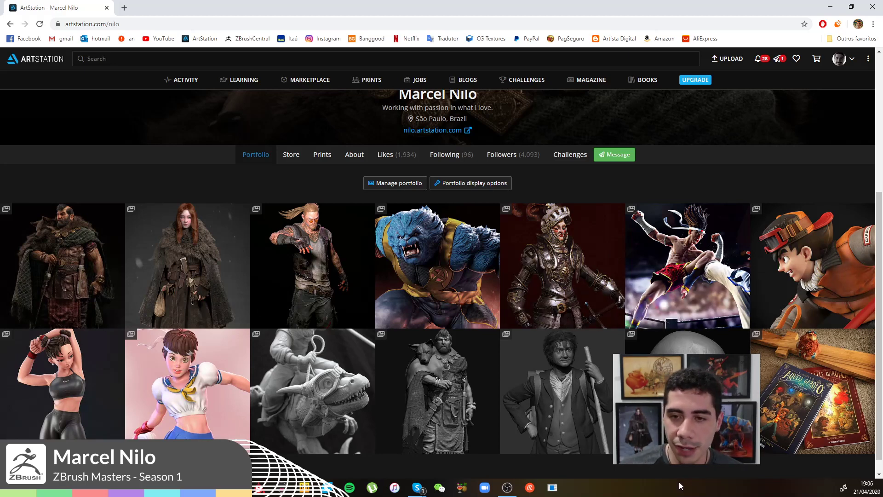
left_click_drag(880, 215, 880, 245)
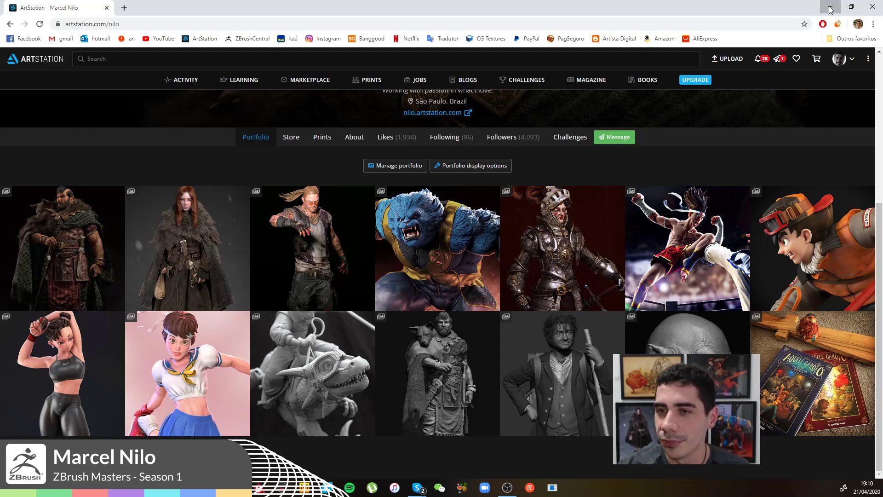
left_click(831, 9)
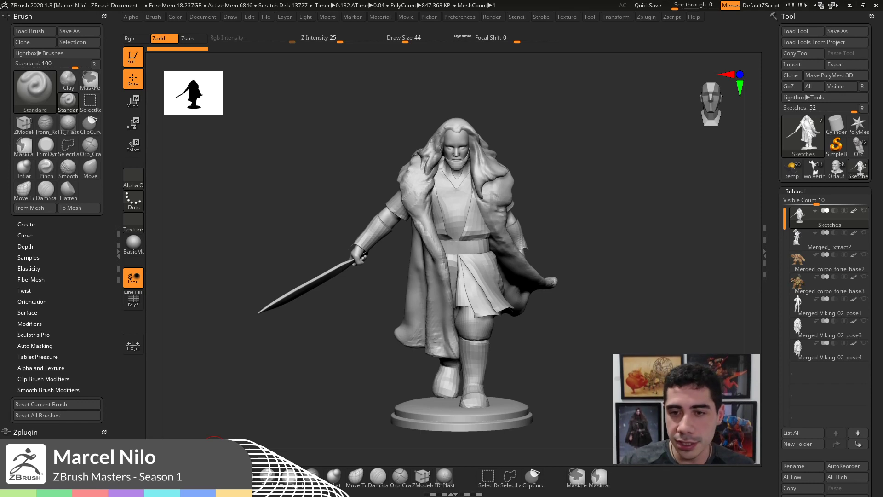
- Switch to ZBrush and examine the pose of the caped swordsman in the Sketches subtool from front and three-quarter angles
mouse_move(602, 236)
left_mouse_down()
mouse_move(623, 239)
mouse_move(608, 241)
mouse_move(615, 242)
left_mouse_up()
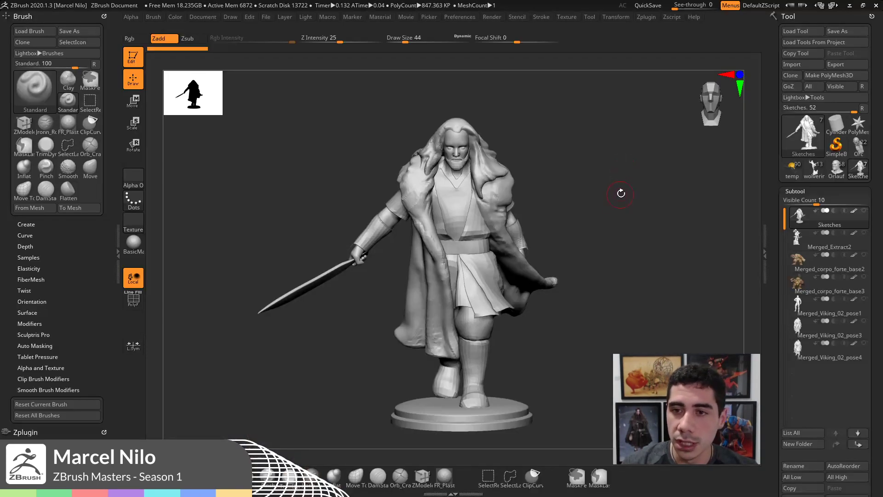
left_click_drag(621, 192, 621, 202)
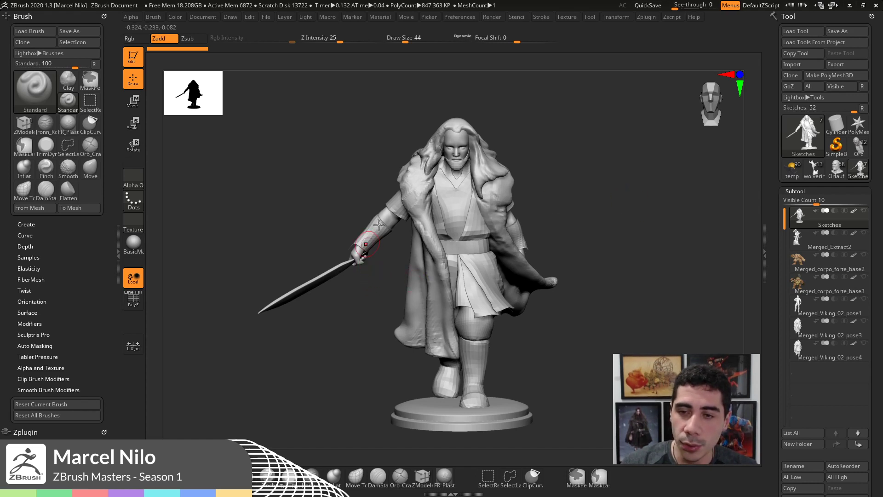
left_click_drag(596, 213, 613, 234)
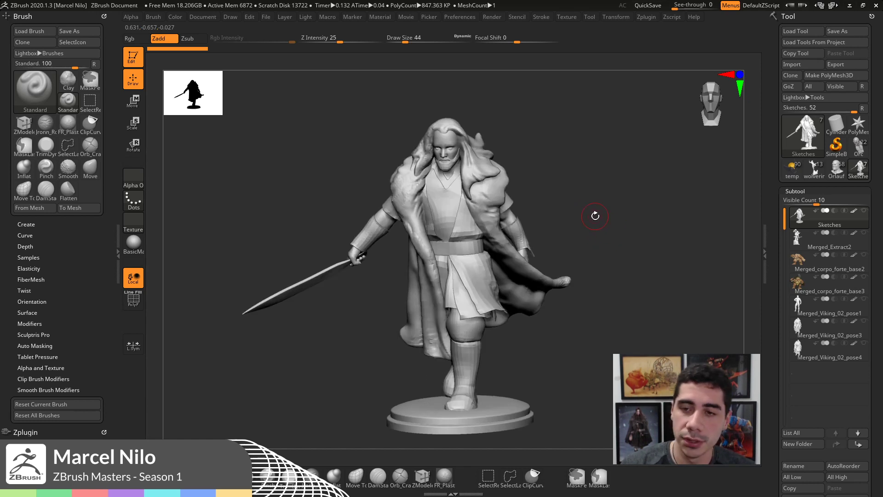
left_click_drag(646, 234, 644, 235)
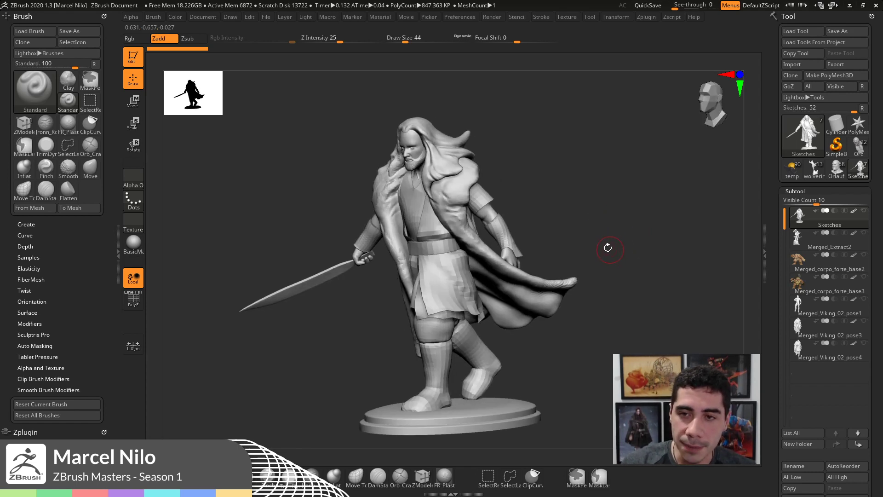
left_click_drag(602, 227, 601, 229, "shift")
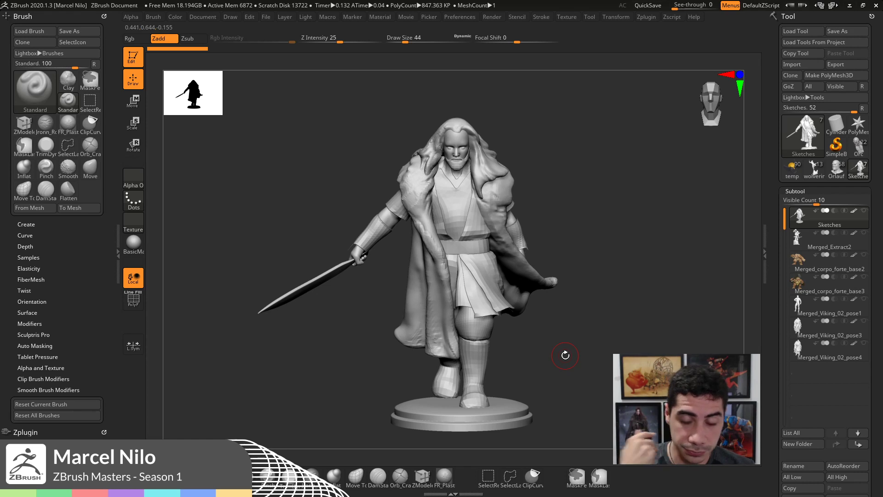
left_click_drag(619, 332, 620, 329)
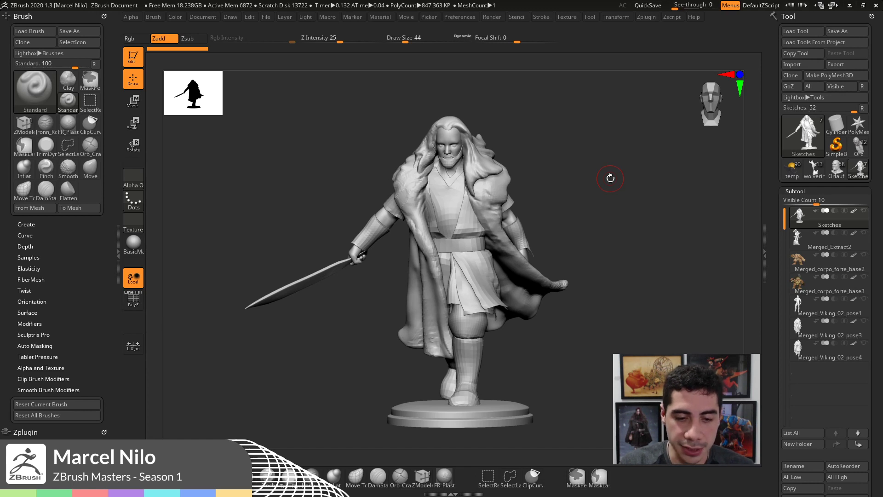
mouse_move(598, 317)
left_mouse_down()
mouse_move(611, 331)
mouse_move(592, 311)
left_mouse_up()
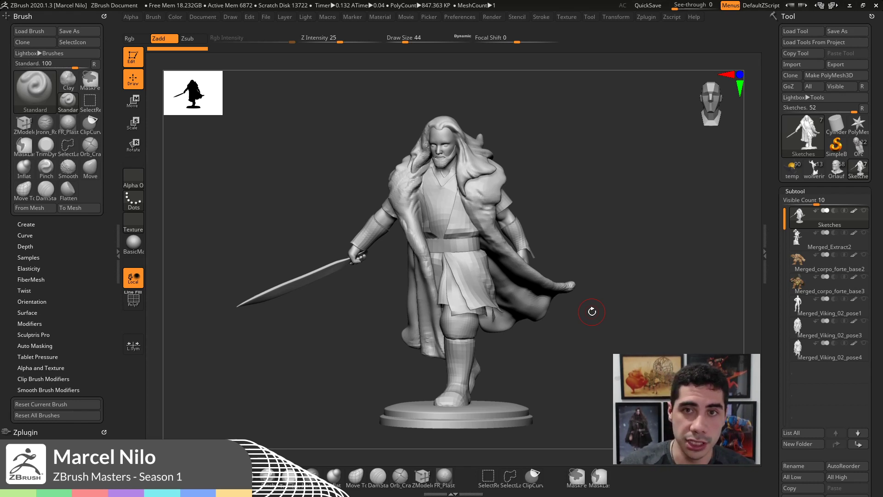
left_click_drag(605, 250, 611, 246)
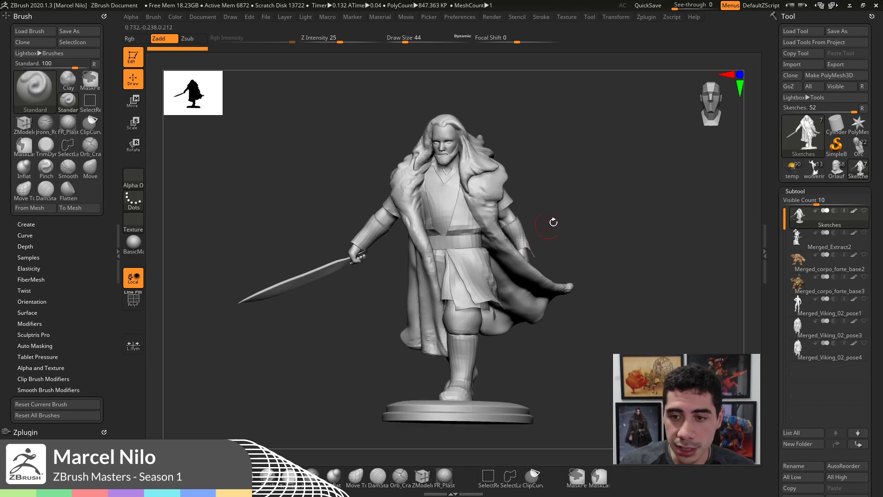
left_click_drag(554, 223, 562, 225)
- Switch to the Merged_Extract2 subtool and examine the warrior on the rock from several angles, comparing it with the Sketches subtool
key("Down")
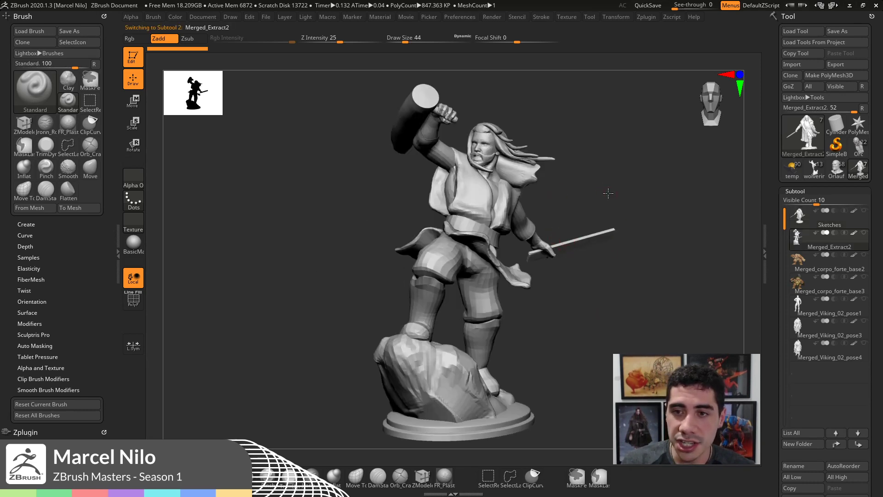
mouse_move(608, 194)
left_mouse_down()
mouse_move(616, 211)
mouse_move(574, 189)
mouse_move(581, 189)
mouse_move(570, 205)
mouse_move(554, 212)
left_mouse_up()
key("Up")
key("Down")
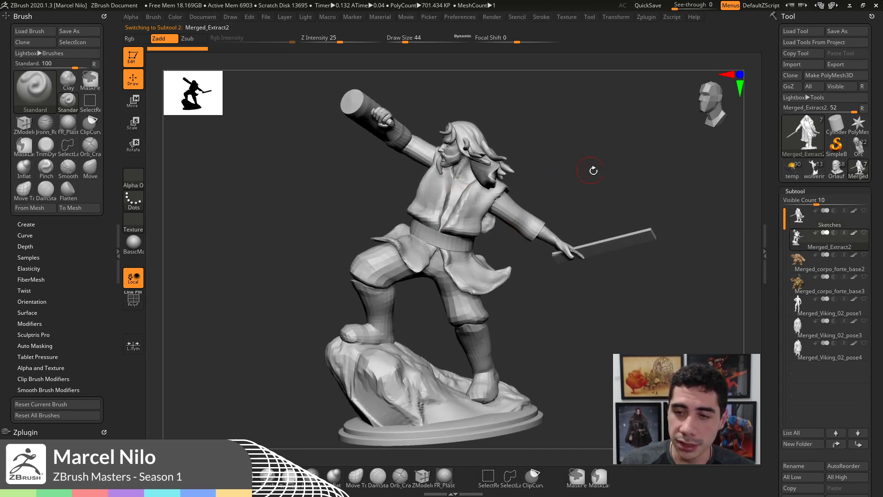
left_click_drag(594, 171, 563, 179)
left_click_drag(609, 180, 564, 218, "shift")
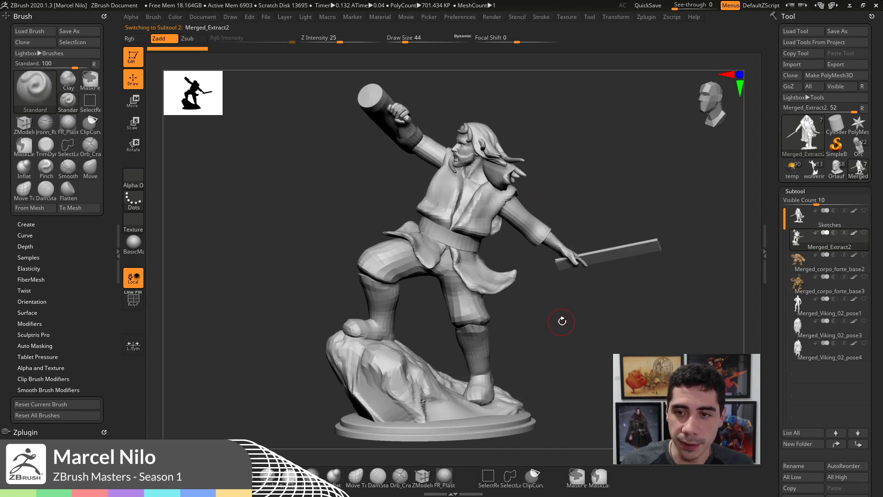
- Examine the silhouette and pose of the warrior on the rock from the side, back and front
left_click_drag(559, 322, 561, 319)
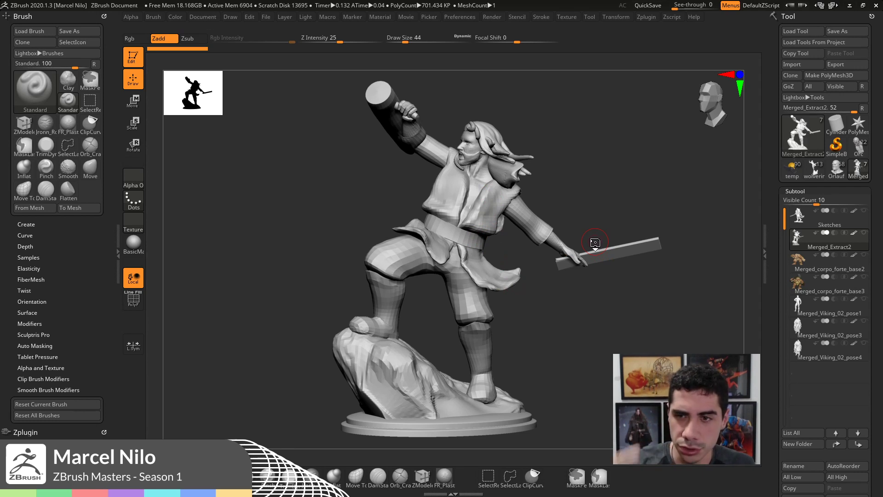
left_click_drag(621, 183, 482, 208)
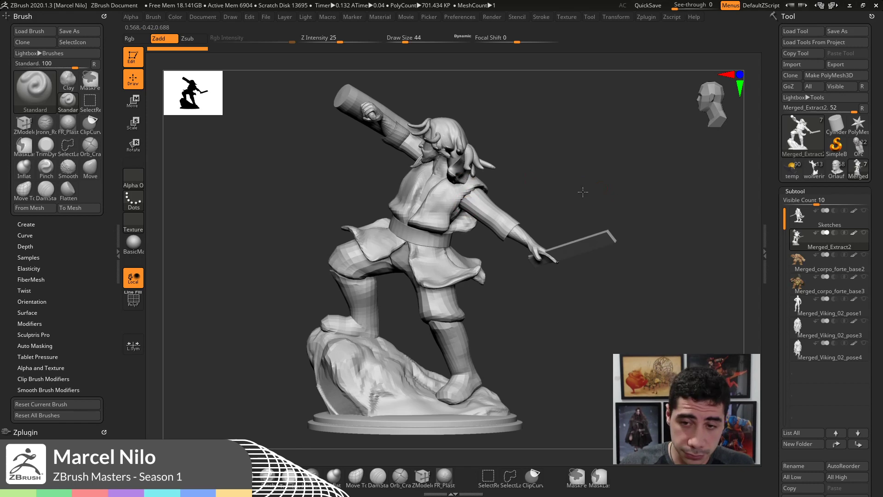
mouse_move(582, 192)
left_mouse_down()
mouse_move(586, 197)
mouse_move(512, 238)
left_mouse_up()
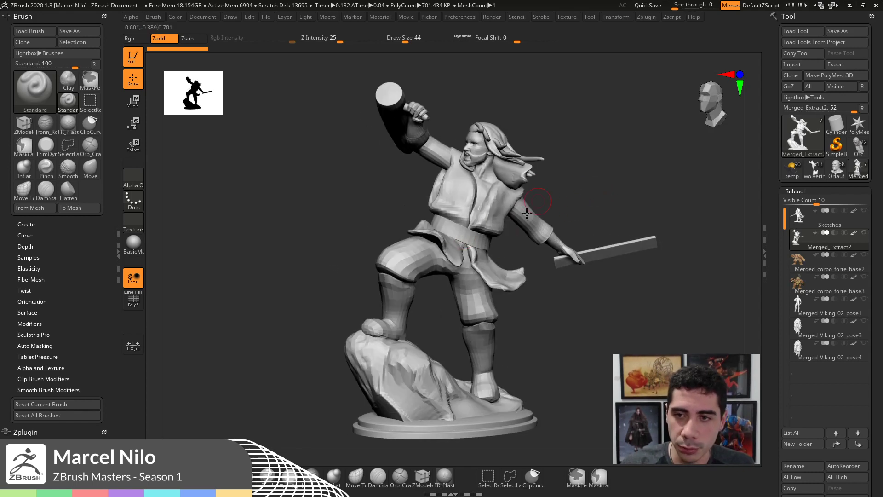
left_click_drag(589, 189, 606, 192)
left_click_drag(557, 329, 533, 331)
mouse_move(569, 263)
left_mouse_down()
mouse_move(562, 240)
mouse_move(573, 209)
mouse_move(587, 215)
mouse_move(582, 230)
left_mouse_up()
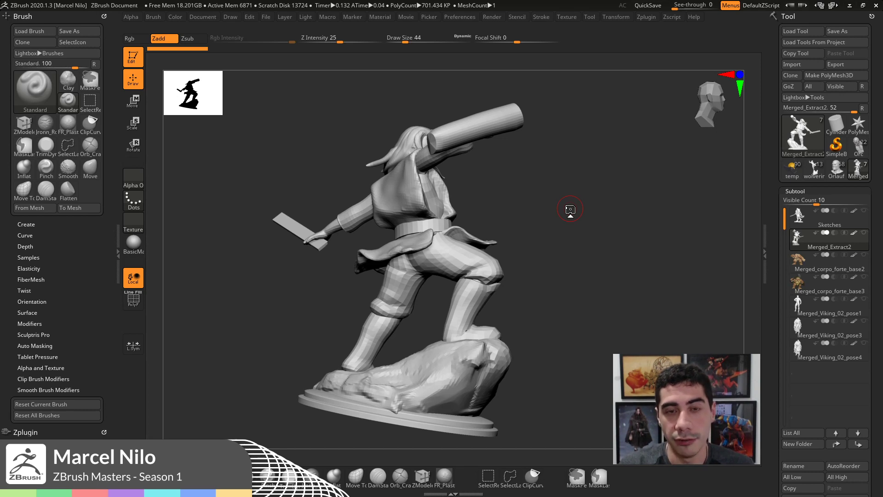
left_click_drag(524, 195, 554, 170)
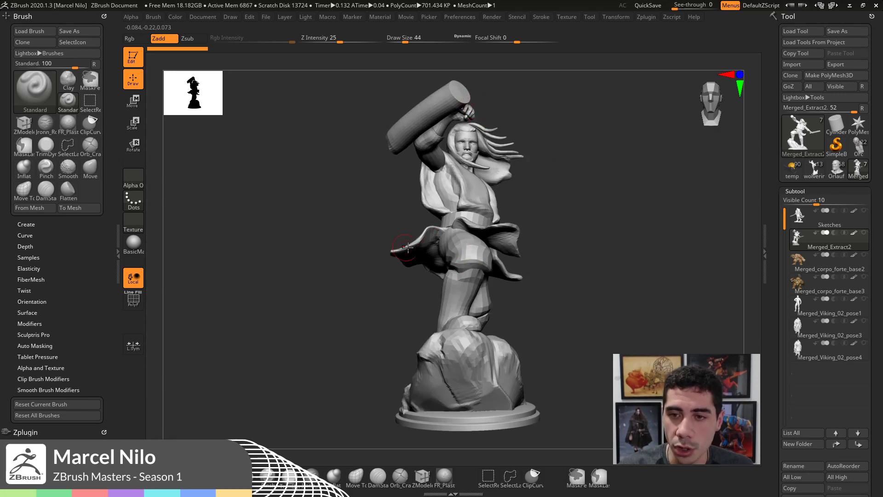
left_click_drag(549, 206, 495, 175)
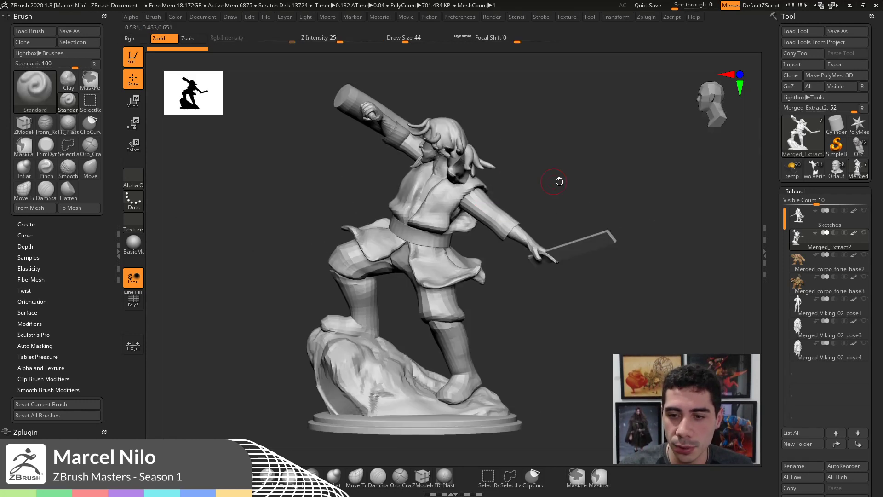
mouse_move(560, 179)
left_mouse_down()
mouse_move(578, 186)
mouse_move(542, 150)
mouse_move(592, 153)
mouse_move(605, 167)
mouse_move(574, 156)
left_mouse_up()
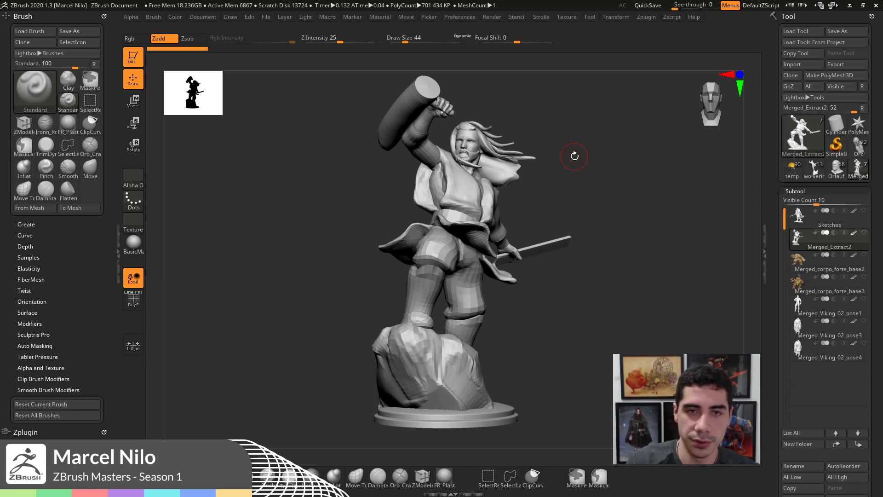
mouse_move(574, 156)
left_mouse_down()
mouse_move(665, 195)
mouse_move(653, 229)
left_mouse_up()
- Alternate between the Sketches and Merged_Extract2 subtools to compare their poses, then view the caped swordsman from a slightly different angle
key("Up")
key("Down")
key("Up")
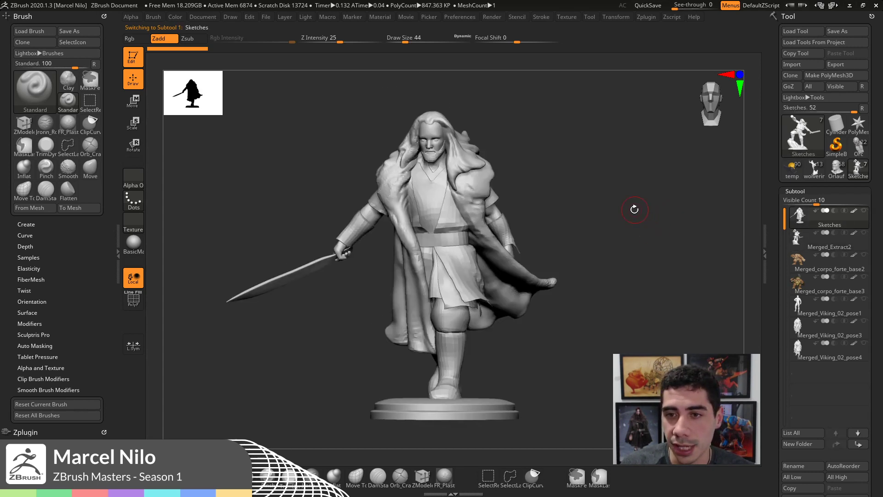
key("Down")
key("Up")
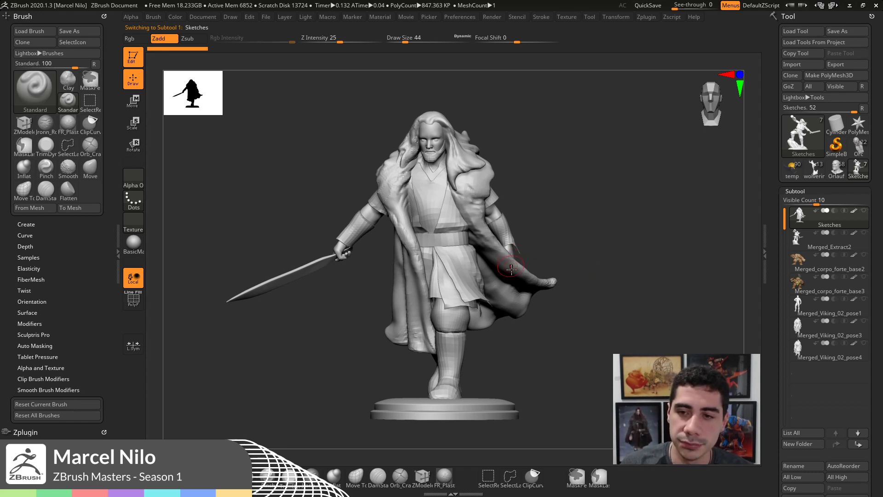
mouse_move(590, 215)
left_mouse_down()
mouse_move(594, 227)
mouse_move(512, 212)
mouse_move(570, 217)
mouse_move(551, 196)
left_mouse_up()
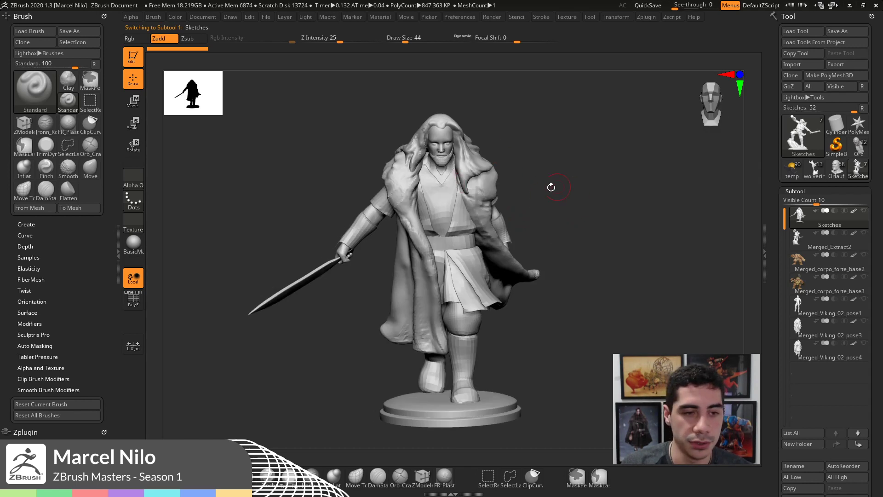
- Switch to the Merged_corpo_forte_base2 subtool, compare its pose with the dwarf concept painting, and move the painting's window out of the way
key("Down")
key("Down")
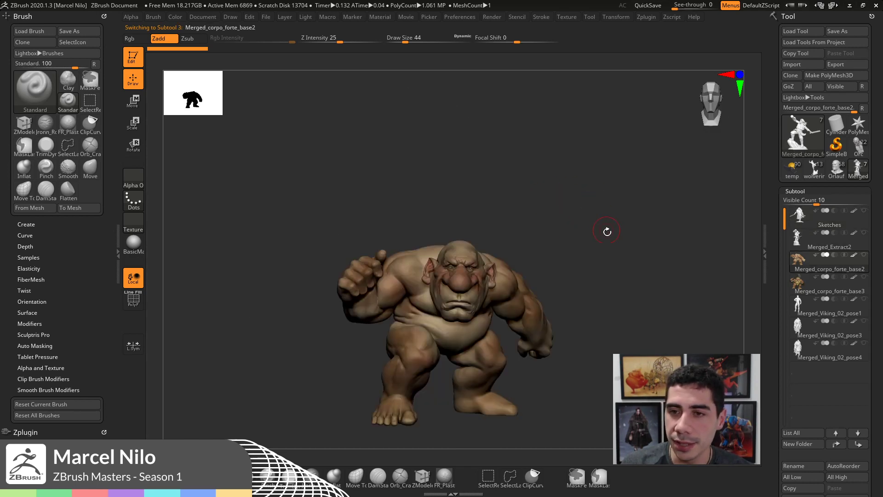
left_click_drag(607, 232, 608, 245)
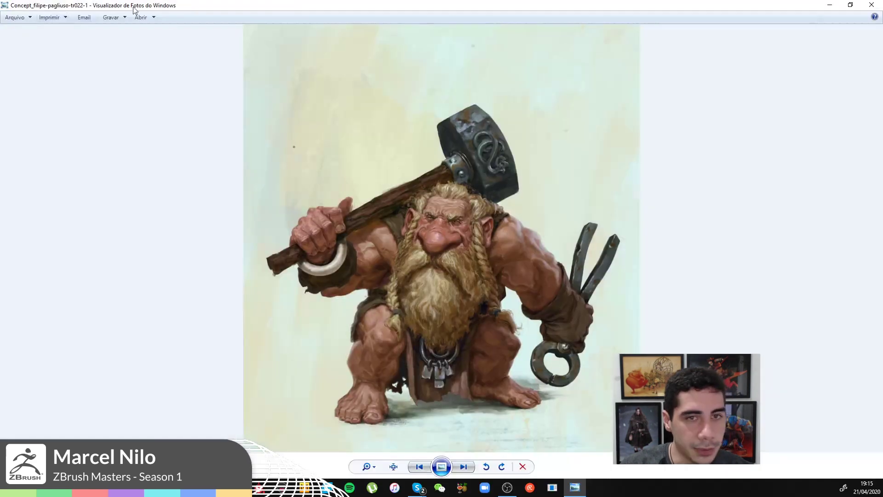
left_click_drag(454, 3, 0, 19)
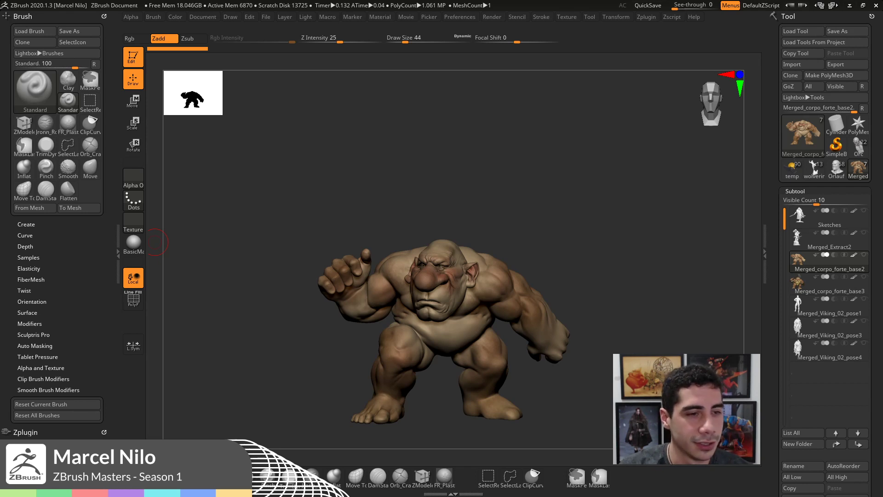
left_click_drag(566, 211, 545, 190)
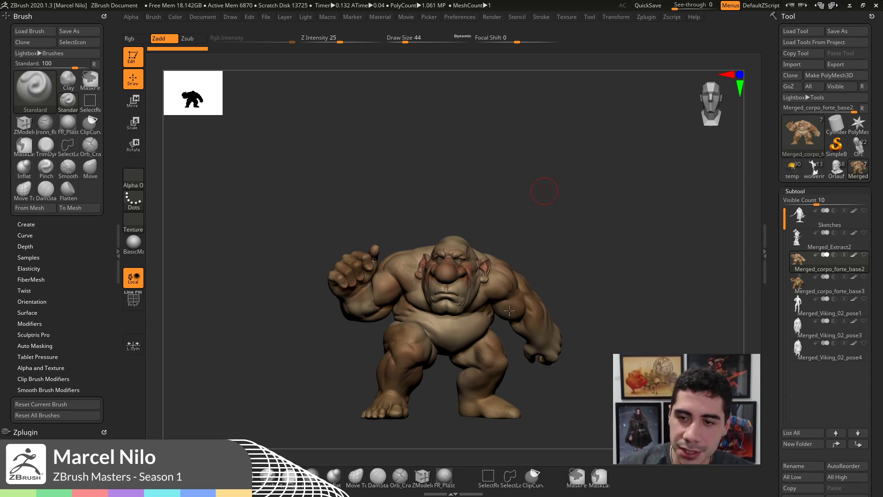
mouse_move(599, 224)
left_mouse_down("shift")
mouse_move(606, 219)
mouse_move(581, 208)
mouse_move(578, 225)
left_mouse_up("shift")
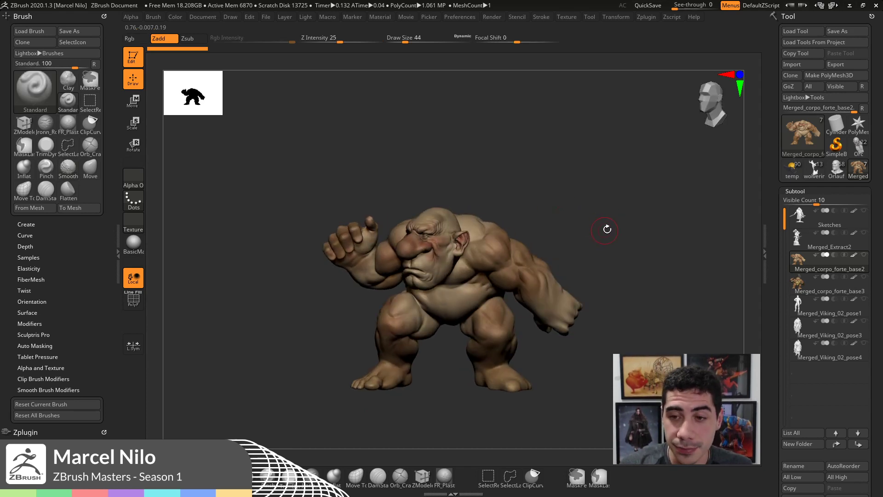
- Compare the bald dwarf body with the neighbouring subtools, including Merged_Extract2, and return to Merged_corpo_forte_base2
key("Down")
key("Up")
key("Up")
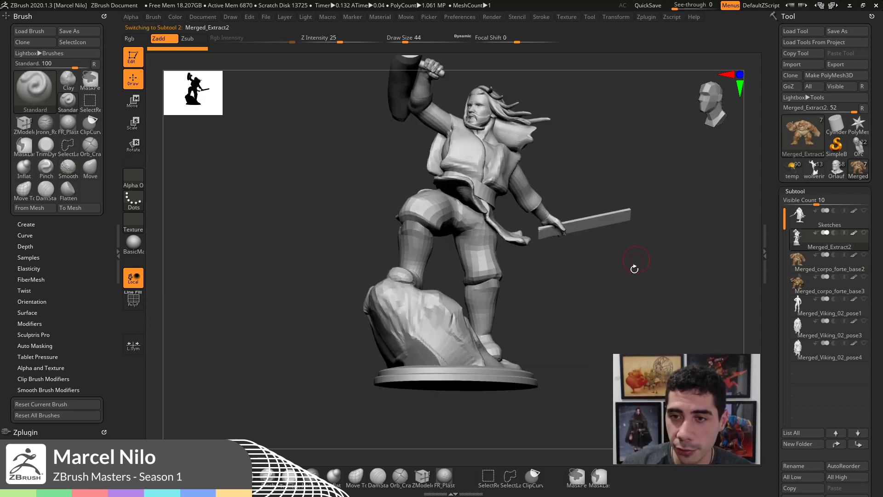
key("Down")
left_click(804, 261)
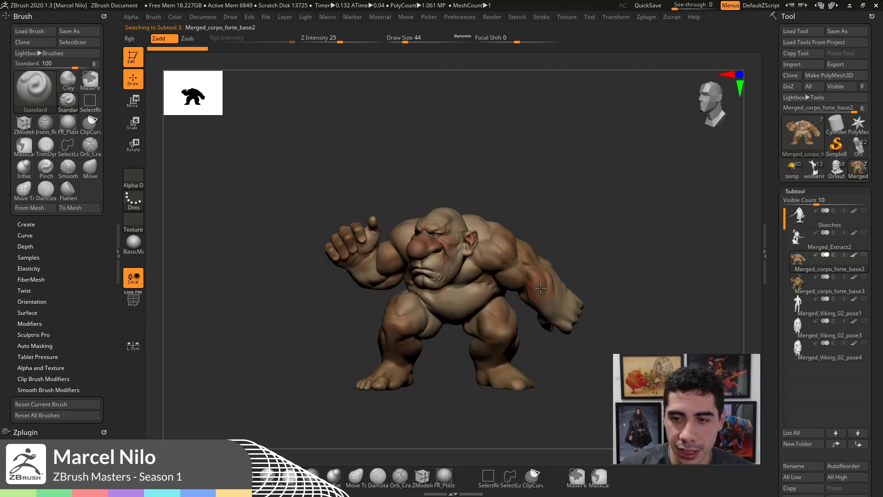
- Examine the bald dwarf body's pose from the three-quarter, side and front angles
right_click_drag(541, 288, 494, 301)
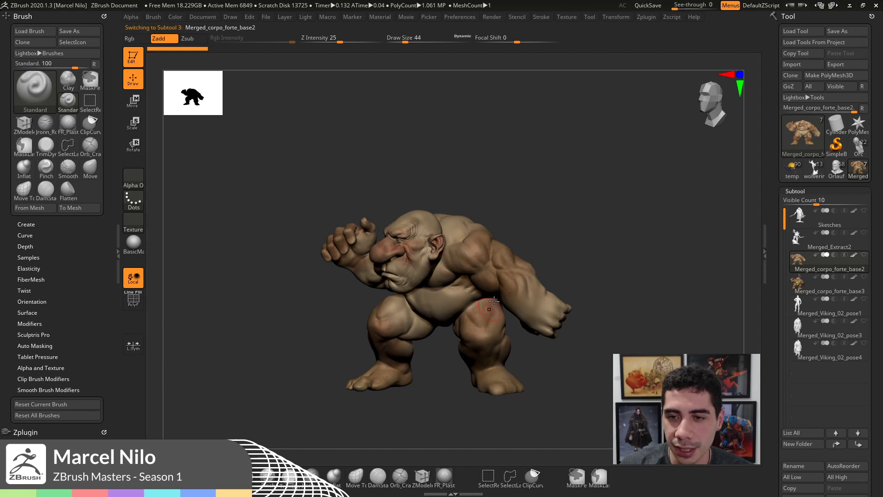
left_click_drag(600, 235, 469, 280)
left_click_drag(570, 200, 513, 220)
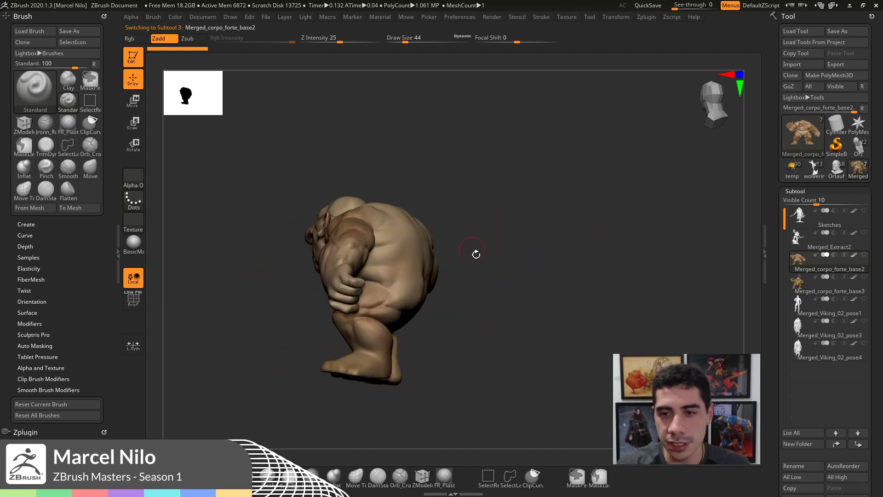
left_click_drag(476, 254, 544, 241)
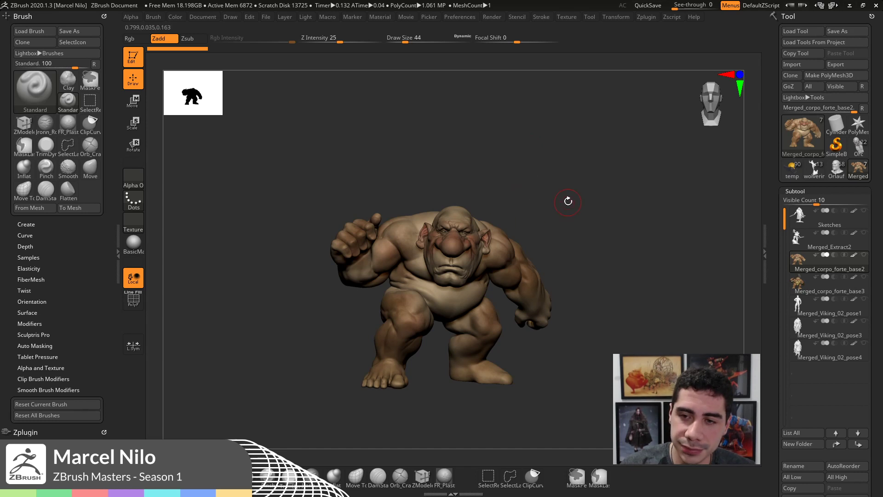
left_click_drag(567, 199, 468, 267)
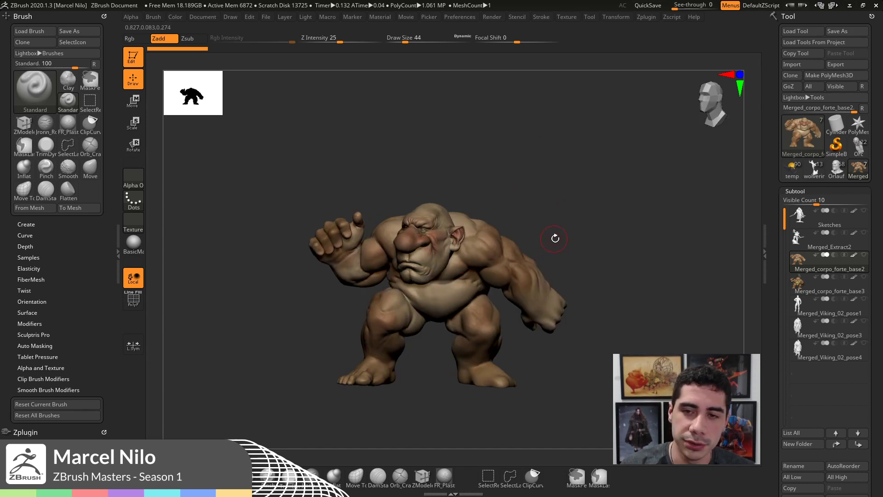
left_click_drag(568, 221, 582, 244)
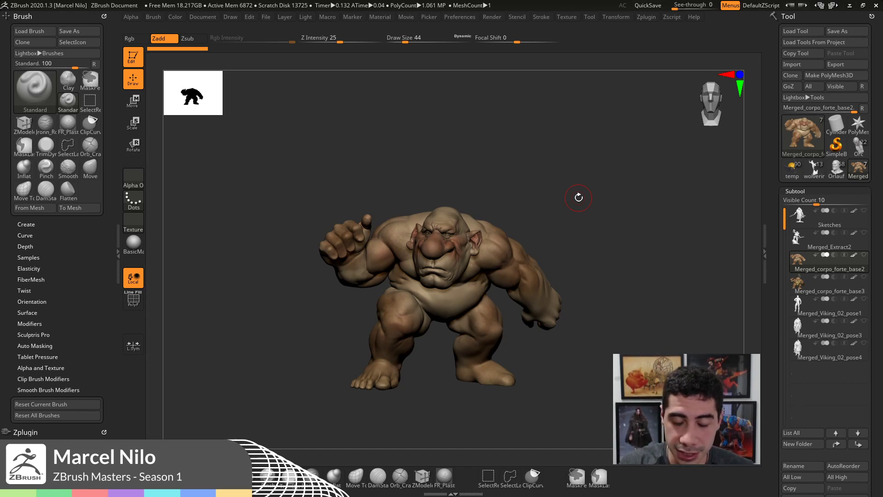
left_click_drag(630, 187, 662, 221)
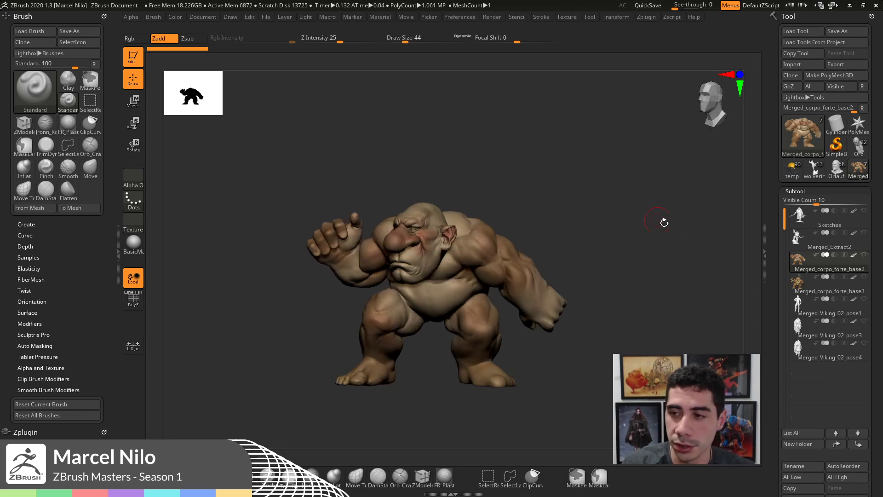
- Switch to the Merged_corpo_forte_base3 subtool and examine the bearded dwarf with the hammer and tongs up close from the front
left_click_drag(609, 239, 535, 180)
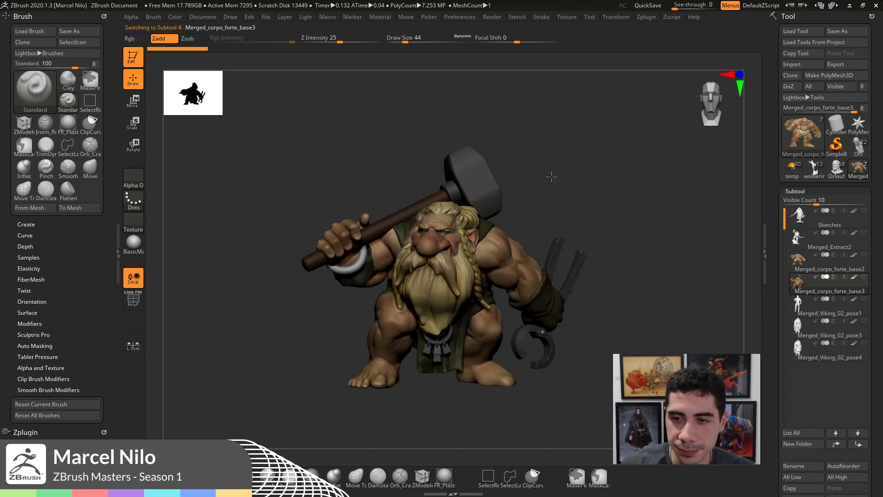
left_click_drag(552, 178, 432, 330)
left_click_drag(649, 280, 645, 223)
left_click_drag(648, 269, 595, 158, "alt")
left_click_drag(624, 186, 605, 165, "alt")
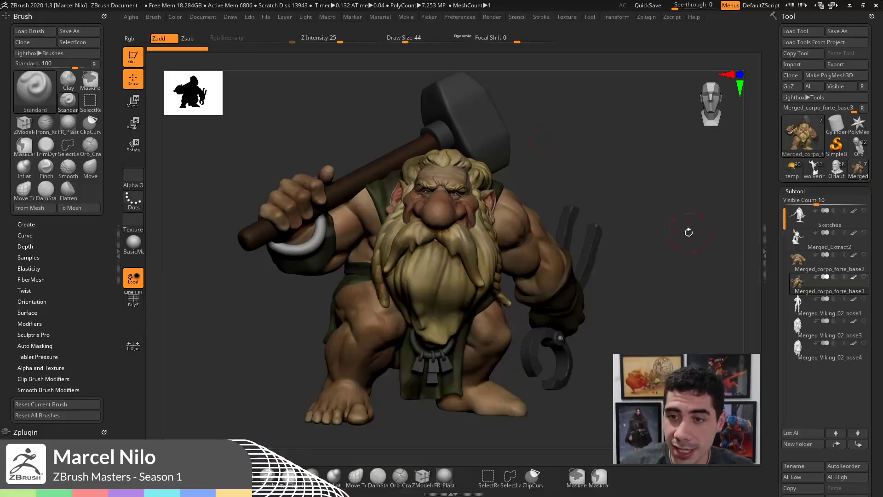
left_click_drag(655, 204, 664, 203)
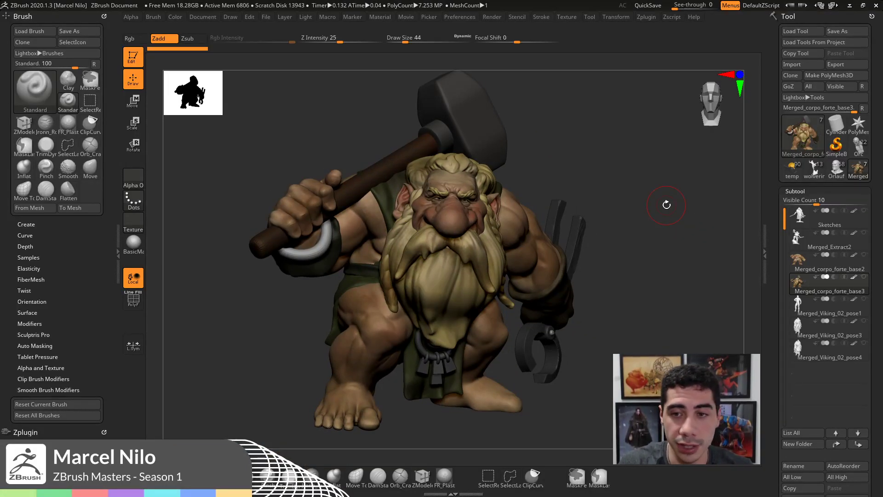
left_click_drag(667, 308, 687, 295)
mouse_move(688, 203)
left_mouse_down()
mouse_move(692, 211)
mouse_move(504, 167)
left_mouse_up()
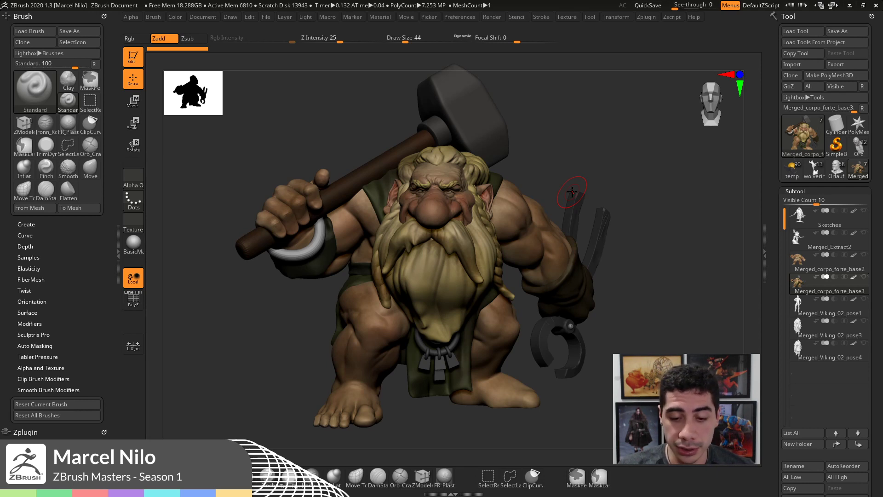
left_click_drag(642, 294, 648, 298)
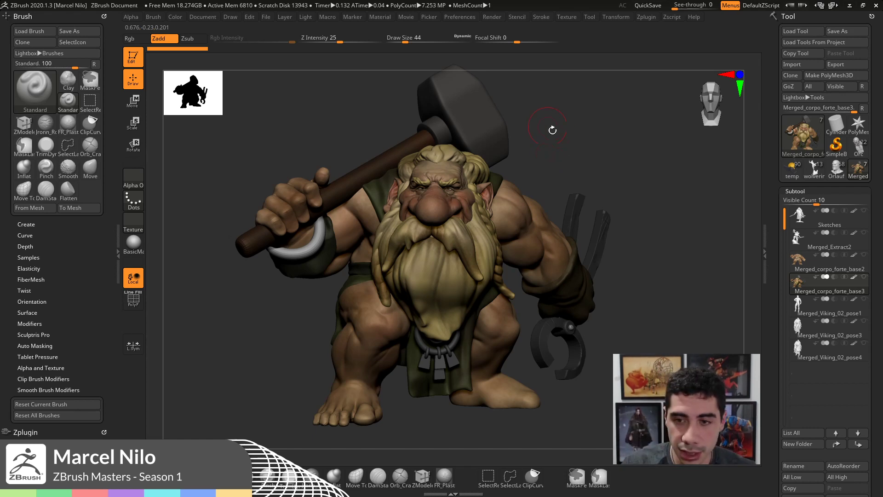
key("p")
key("p")
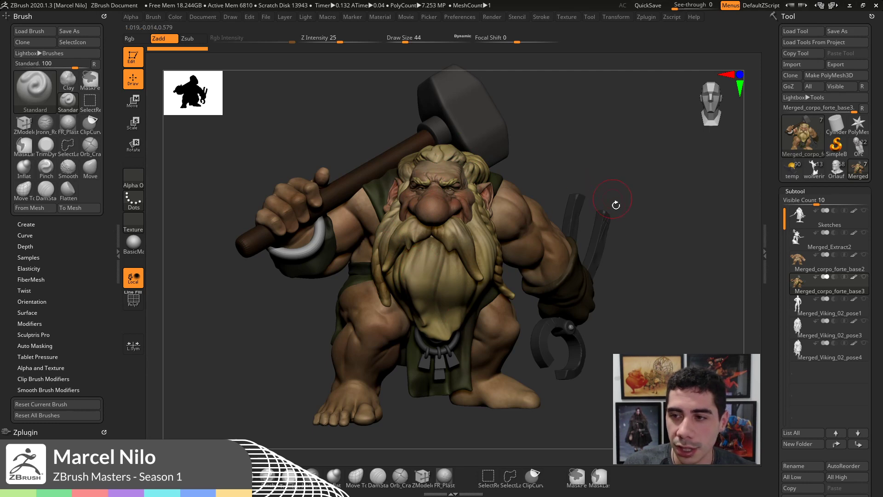
- Go back through the Merged_corpo_forte_base2 and Merged_Extract2 subtools for comparison, then return to the bearded dwarf in Merged_corpo_forte_base3
key("Up")
key("Up")
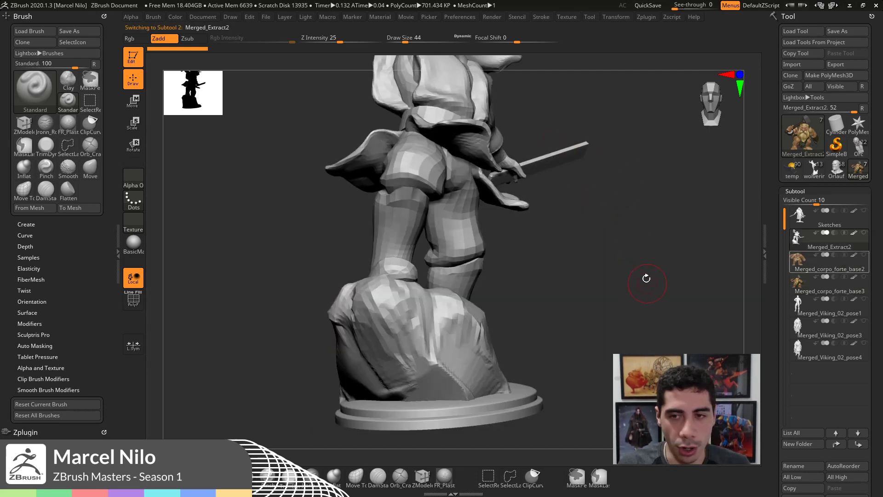
left_click_drag(646, 278, 647, 298, "alt")
key("Down")
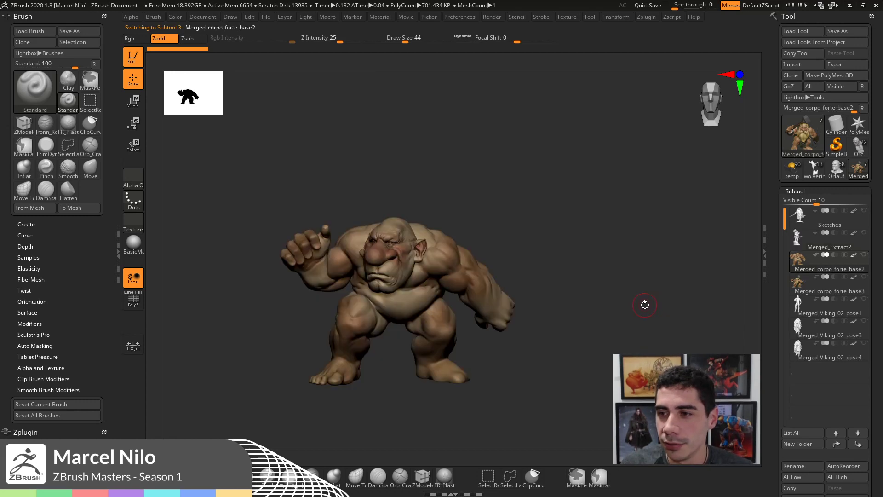
key("Down")
left_click_drag(579, 240, 614, 195)
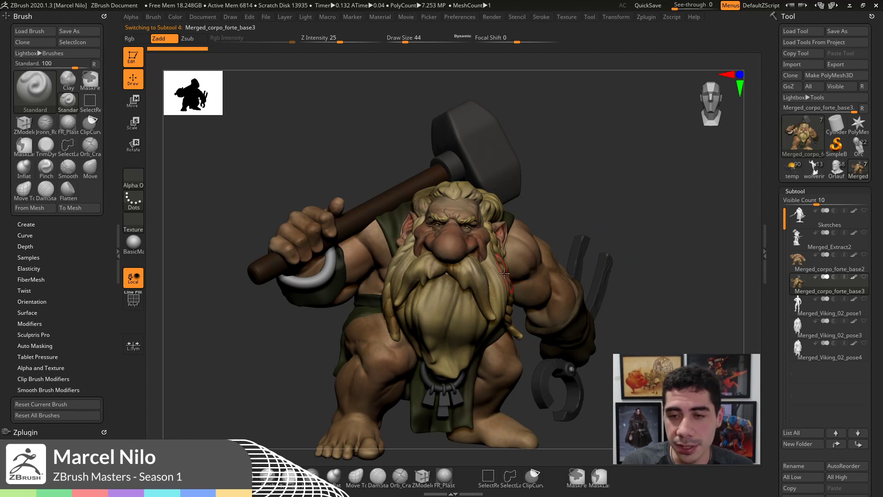
left_click_drag(618, 171, 638, 247, "alt")
- Switch to the Merged_Viking_02_pose1 subtool and bring the final_render_01 image over it for reference
key("Down")
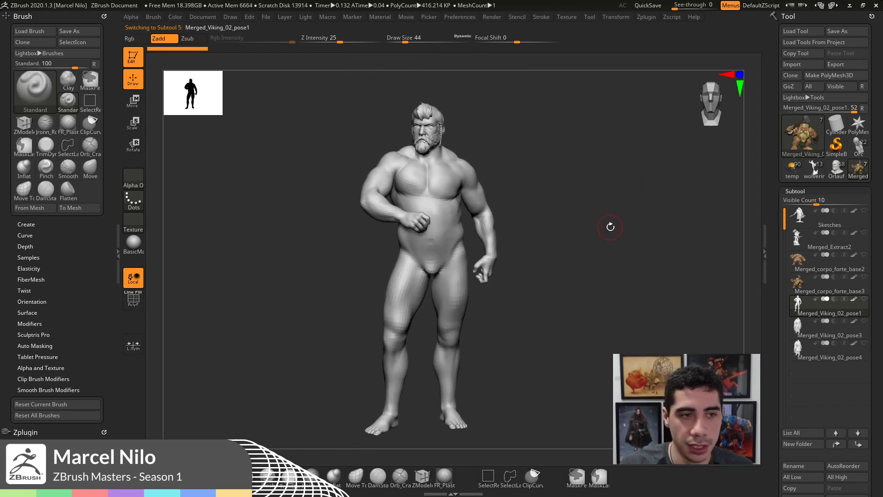
key("ctrl")
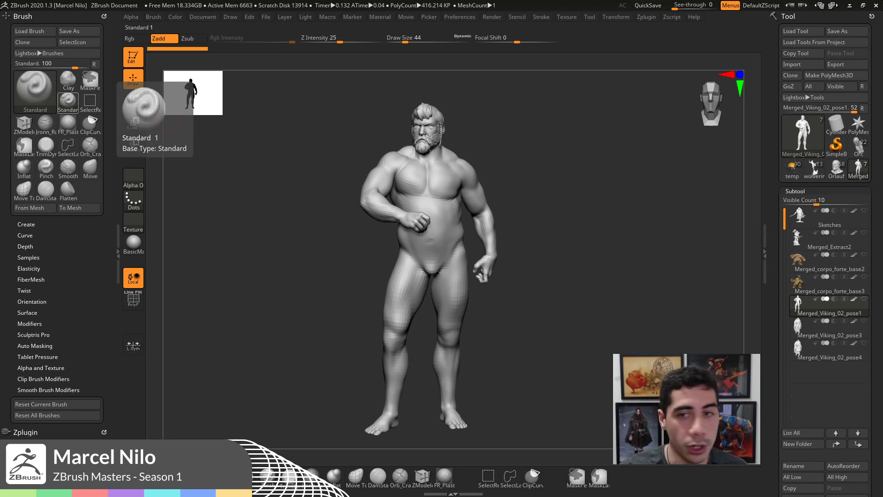
left_click_drag(0, 39, 483, 36)
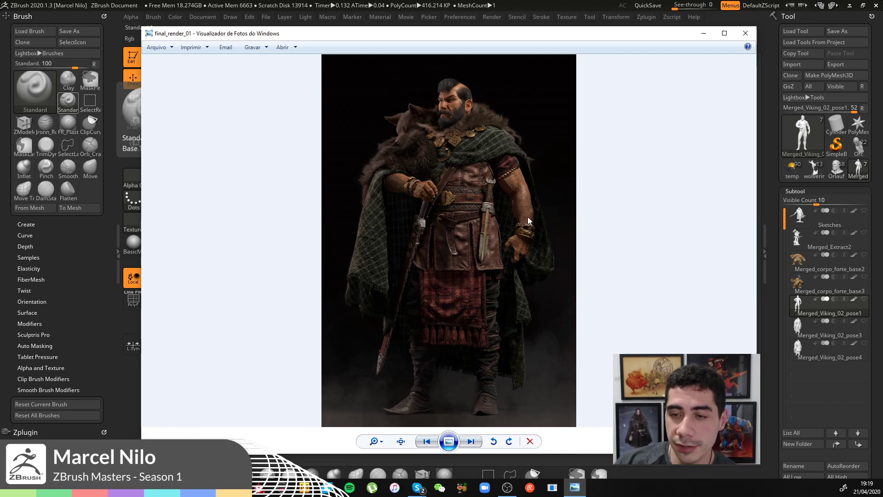
- Examine the Viking in the final_render_01 image up close from head to boots, then close the image
double_click(447, 27)
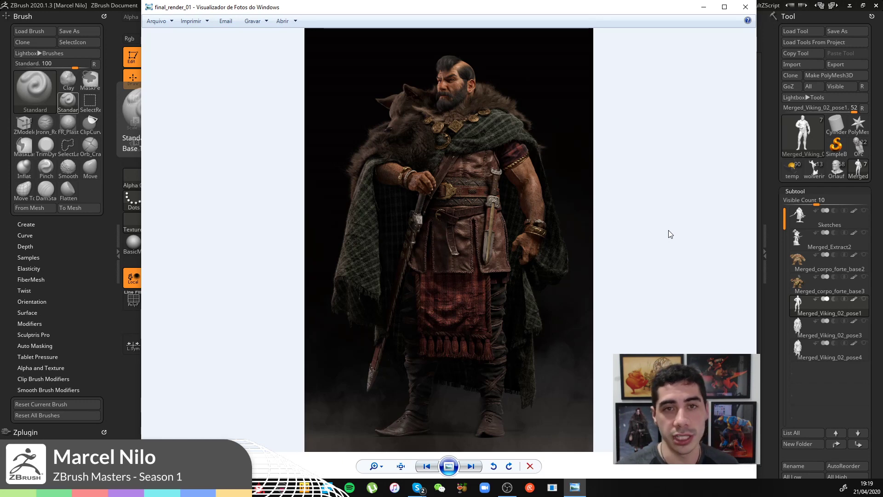
scroll(576, 225, "up", 3)
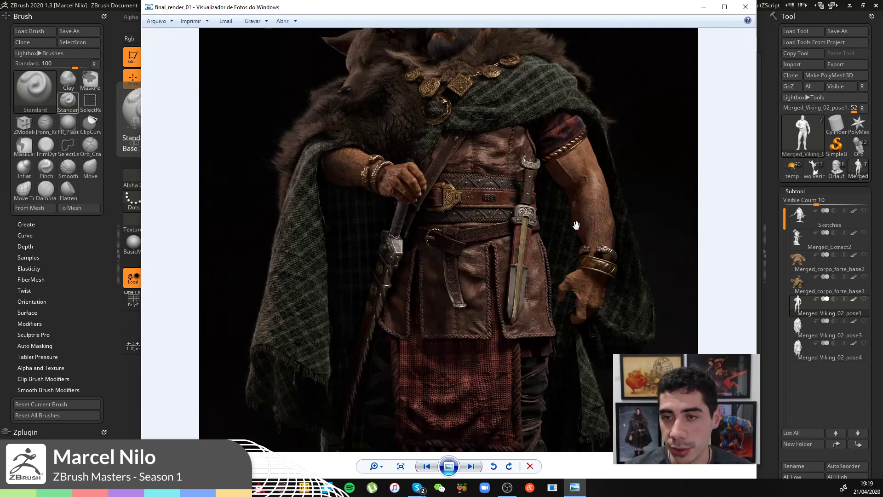
left_click_drag(469, 108, 454, 198)
scroll(465, 199, "up", 2)
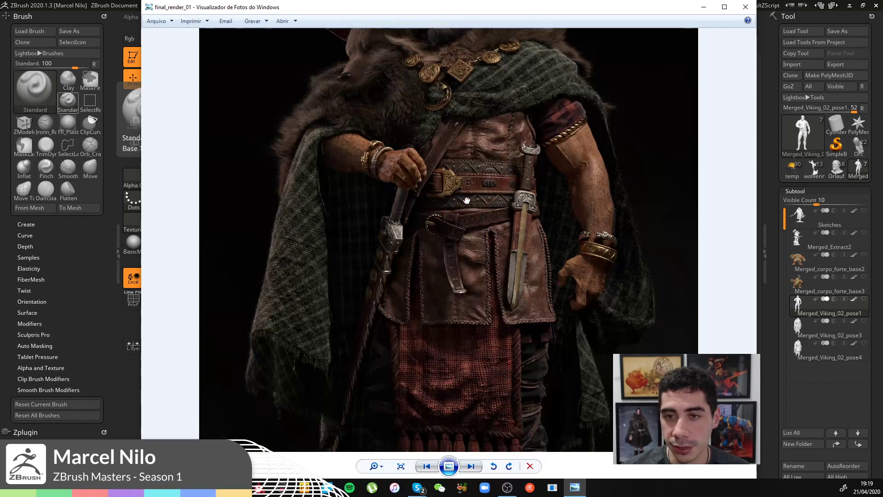
scroll(465, 200, "down", 2)
scroll(449, 110, "up", 1)
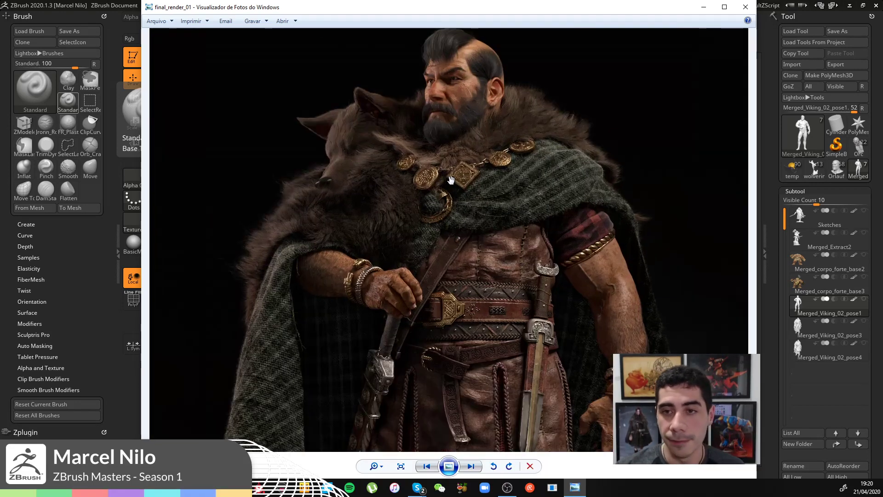
left_click_drag(455, 180, 466, 235)
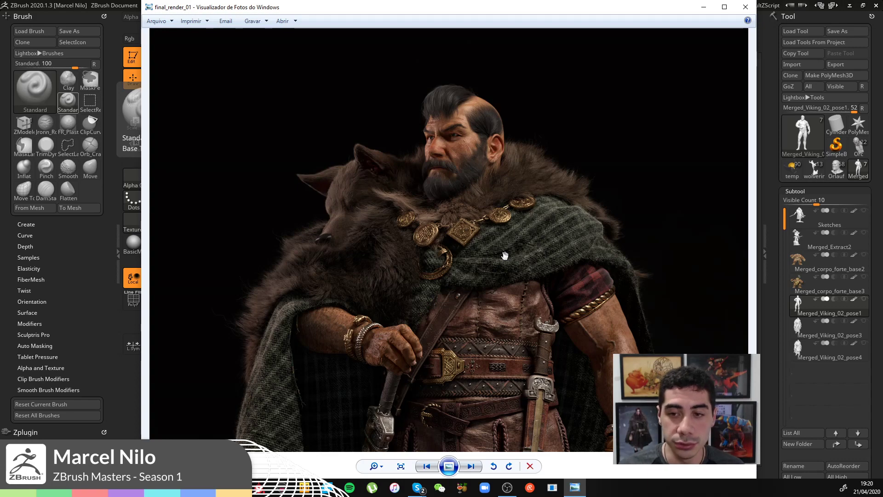
left_click_drag(410, 384, 424, 204)
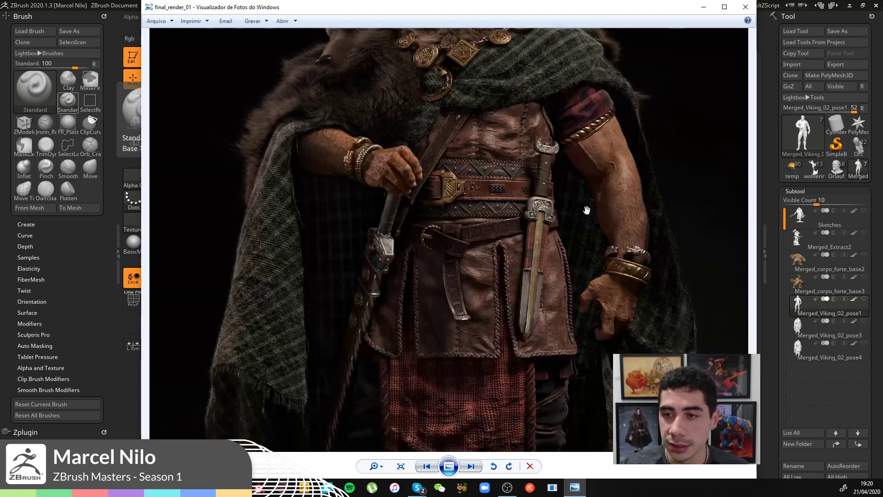
left_click_drag(546, 308, 513, 110)
scroll(528, 295, "down", 3)
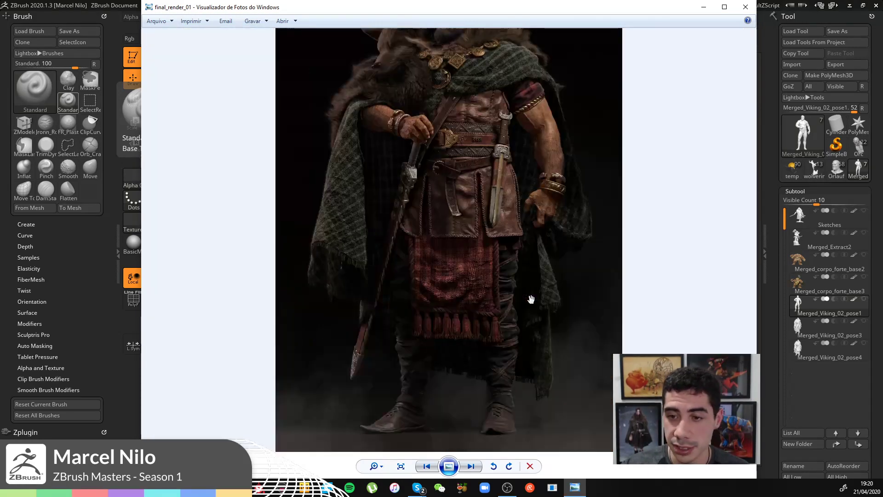
left_click_drag(488, 279, 488, 365)
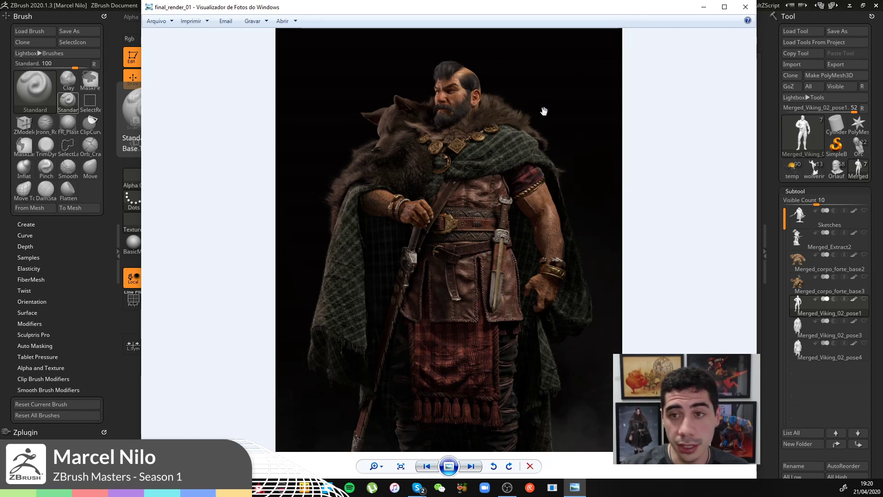
left_click(746, 8)
- Show the Merged_corpo_forte_base2 and Sketches subtools for comparison, then return to the Viking body in Merged_Viking_02_pose1
left_click(794, 266)
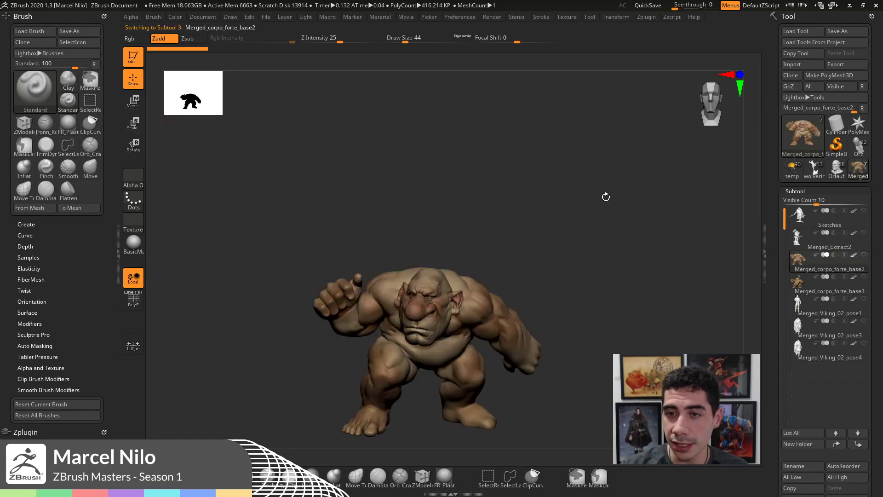
left_click(800, 221)
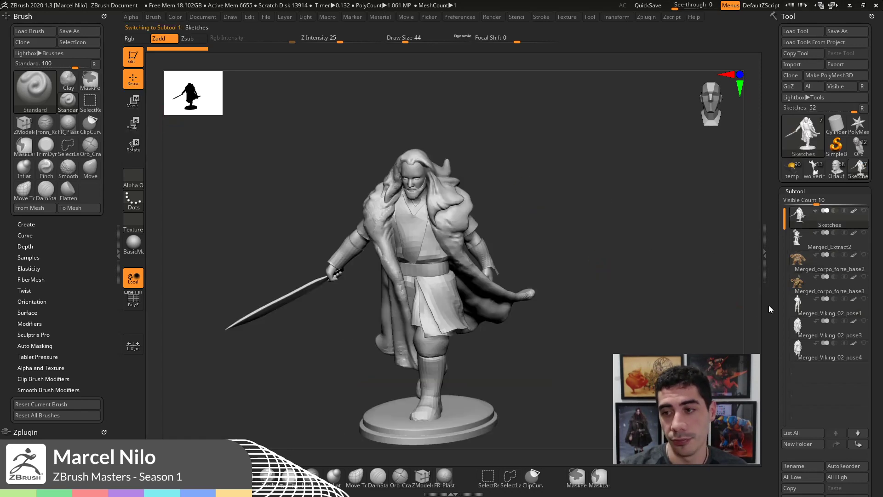
left_click(797, 307)
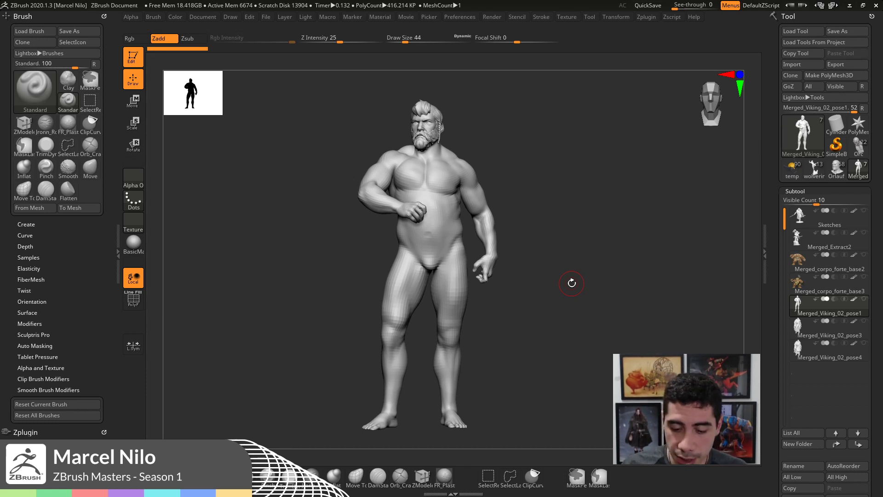
- Go through the Merged_Viking_02_pose3 and Merged_Viking_02_pose4 subtools, viewing the cloaked Viking from the front and three-quarter angles
key("Down")
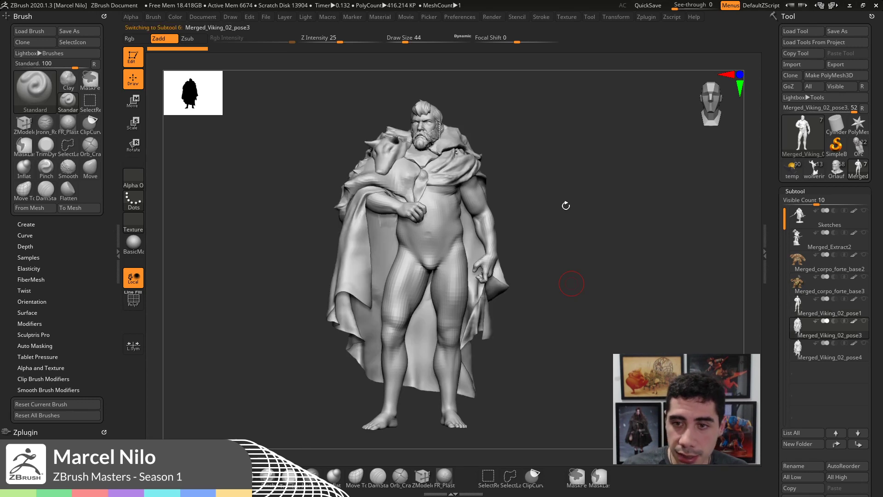
left_click_drag(581, 240, 580, 243)
left_click_drag(599, 187, 626, 179)
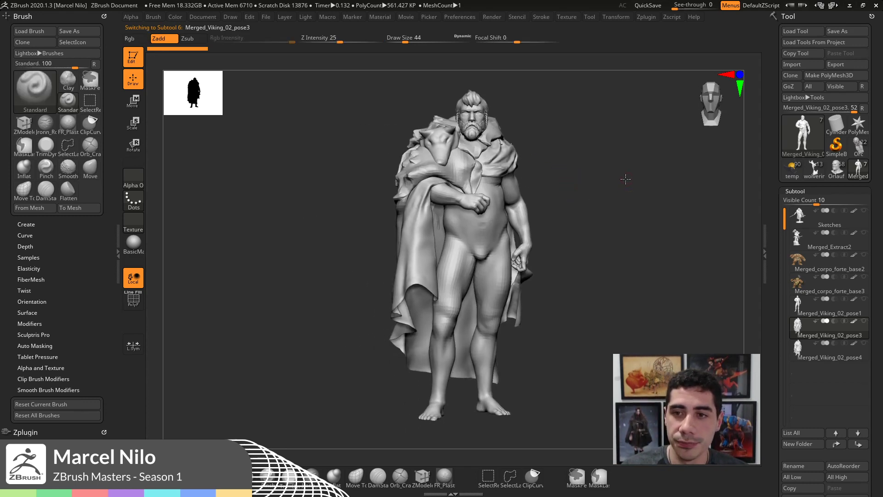
left_click_drag(564, 147, 565, 135)
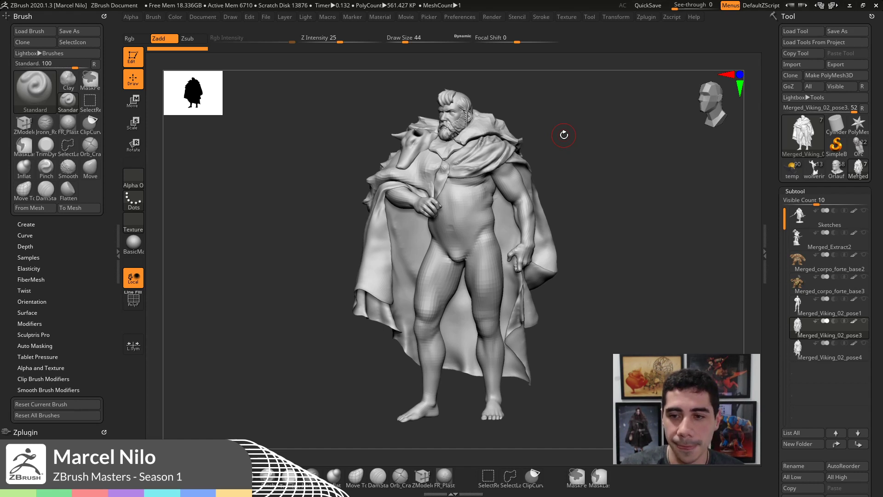
key("Down")
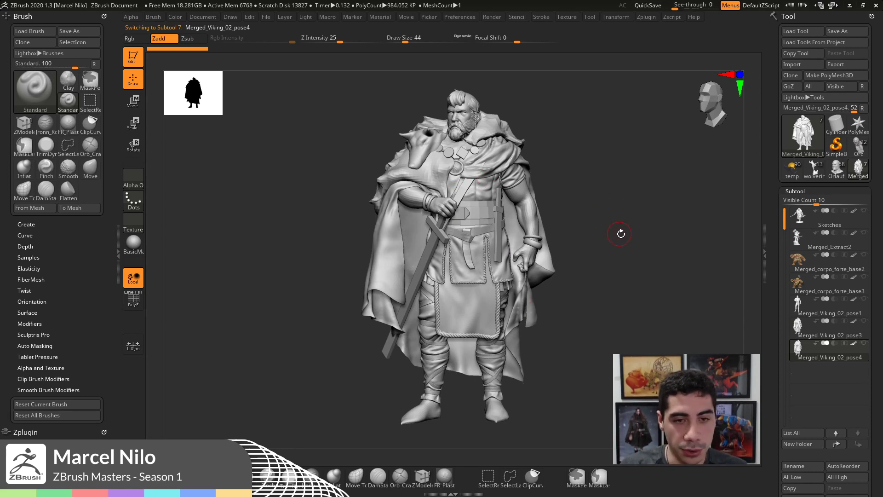
left_click_drag(626, 224, 573, 154)
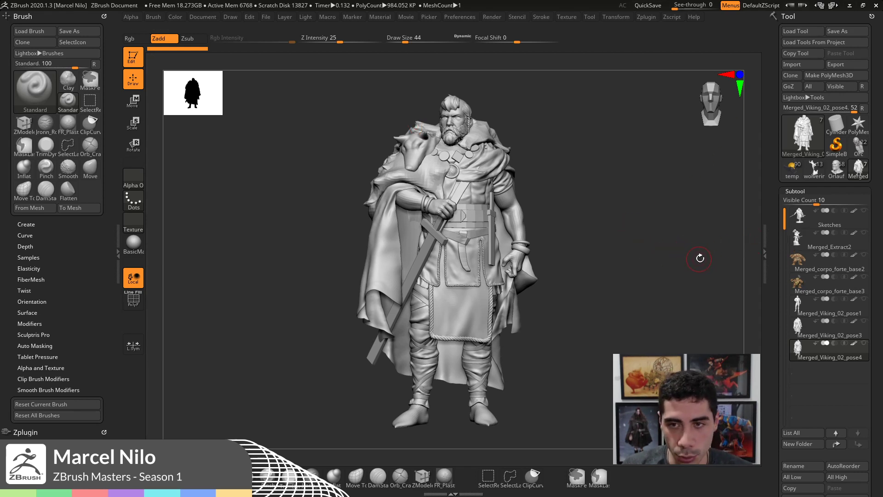
- Compare with the Merged_Extract2 and Merged_corpo_forte_base3 subtools, then return to the dressed Viking in Merged_Viking_02_pose4
left_click(802, 238)
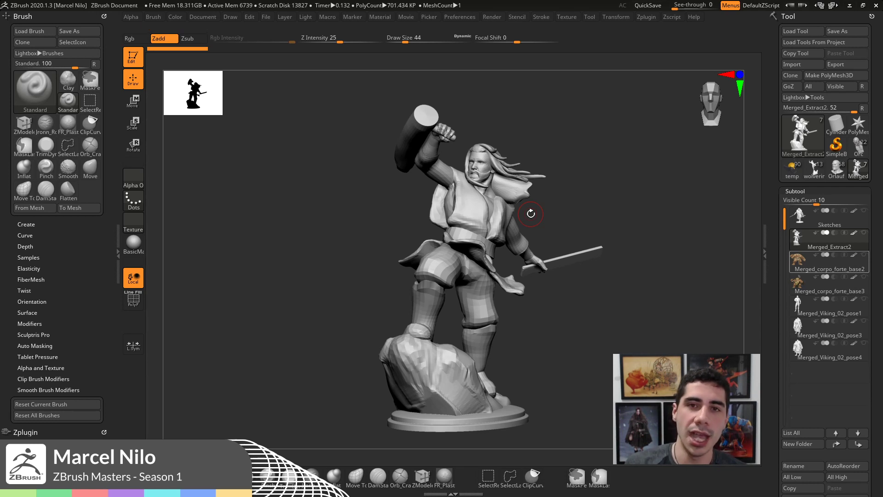
left_click(828, 286)
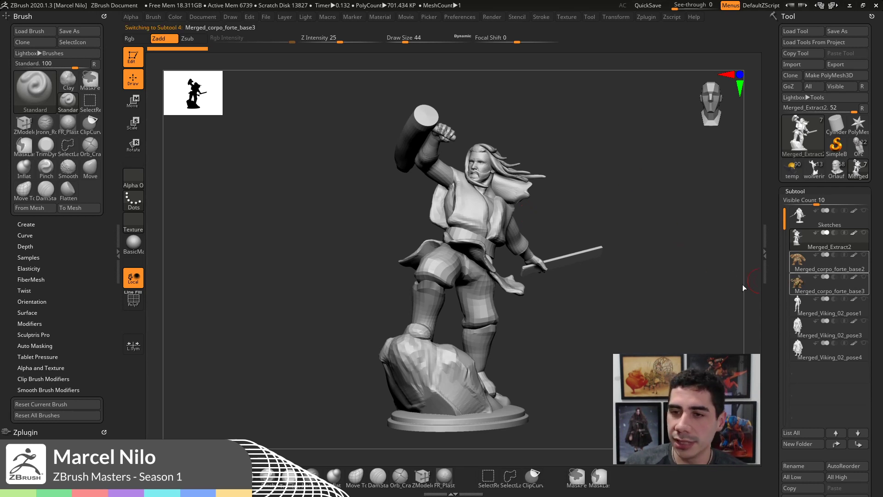
left_click_drag(554, 258, 610, 285)
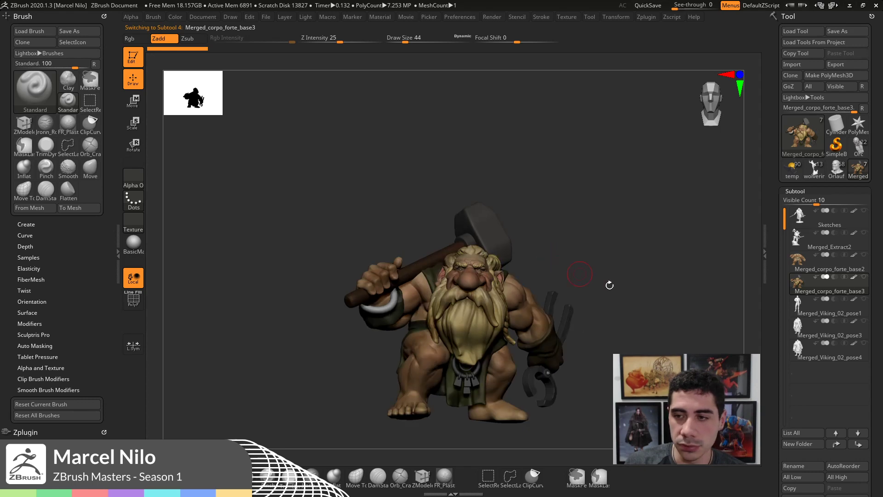
left_click(804, 357)
left_click_drag(532, 223, 564, 207)
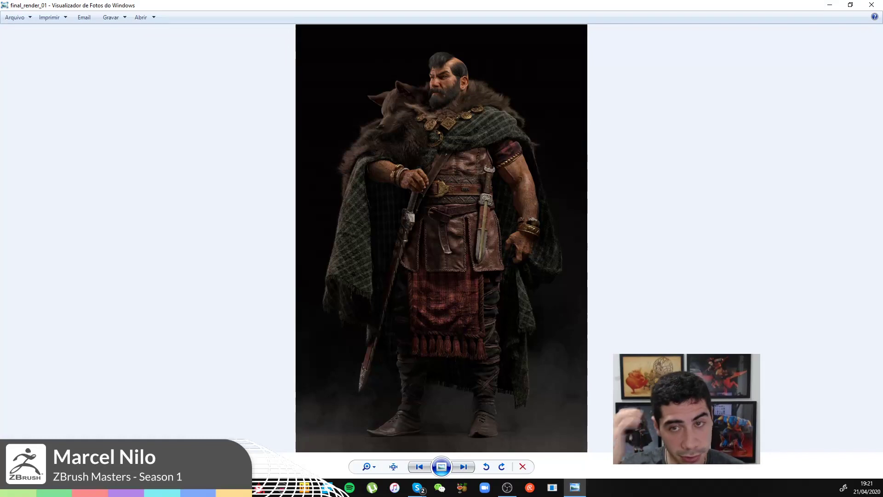
- Restore the maximized final_render_01 image to a window and narrow it around the Viking over the ZBrush canvas
double_click(309, 6)
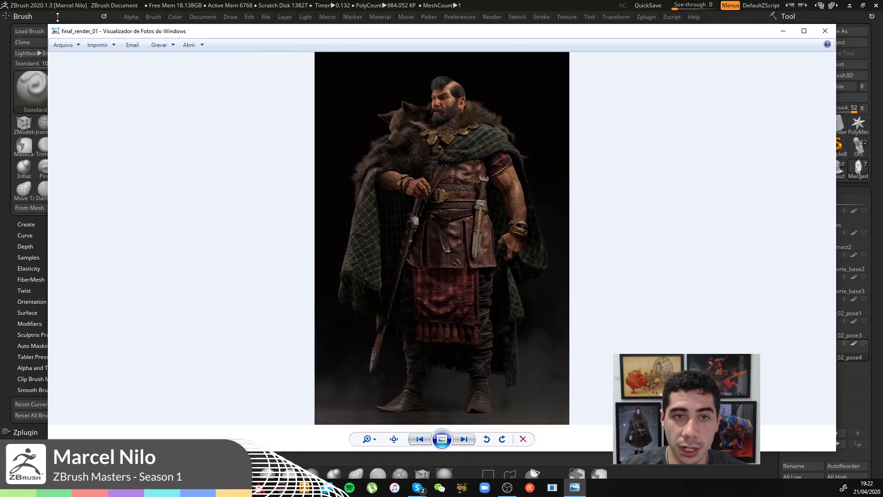
left_click_drag(49, 25, 378, 1)
left_click_drag(552, 5, 369, 5)
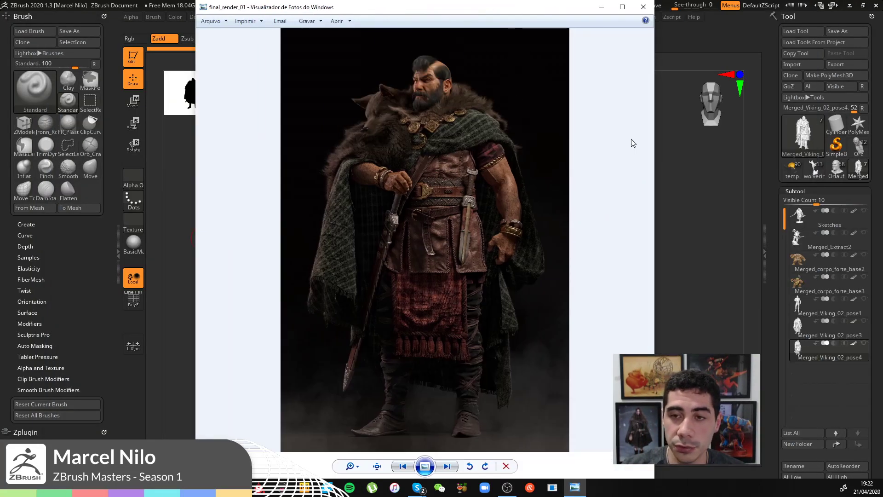
left_click_drag(655, 158, 530, 151)
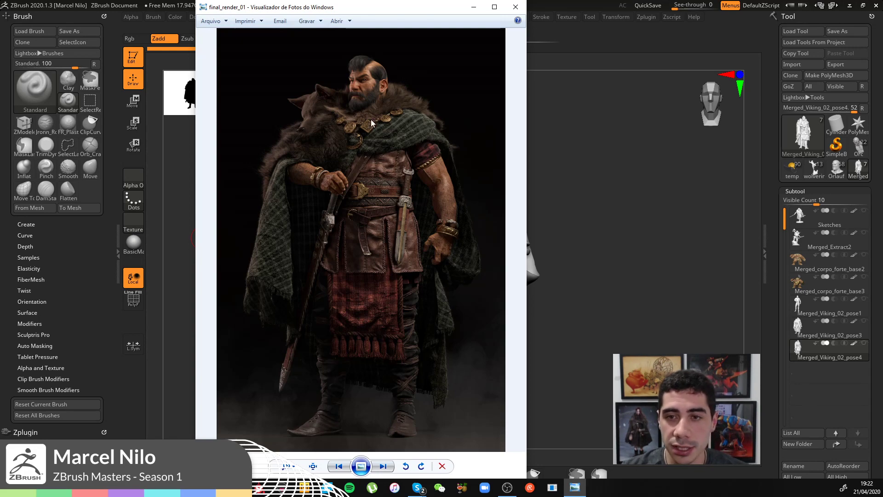
- Examine the medallion necklace, belts and sword hilt up close in final_render_01, then close the image
scroll(373, 123, "up", 5)
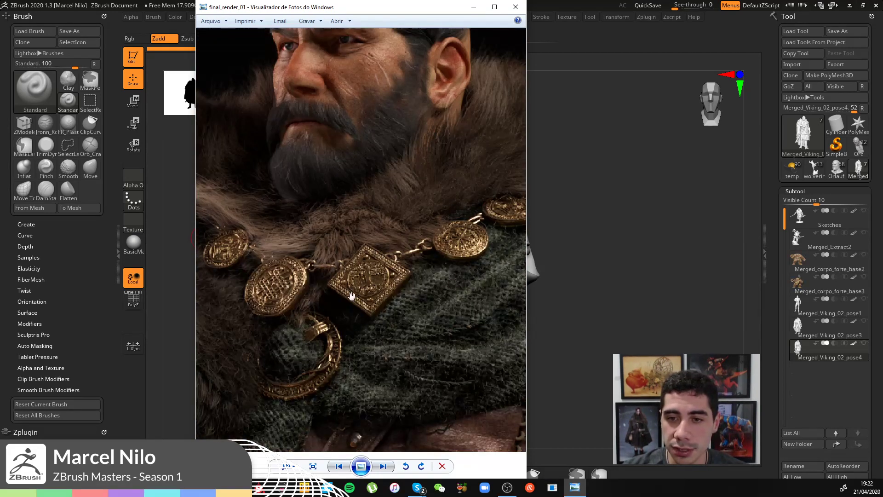
left_click_drag(435, 260, 359, 275)
left_click_drag(201, 326, 335, 288)
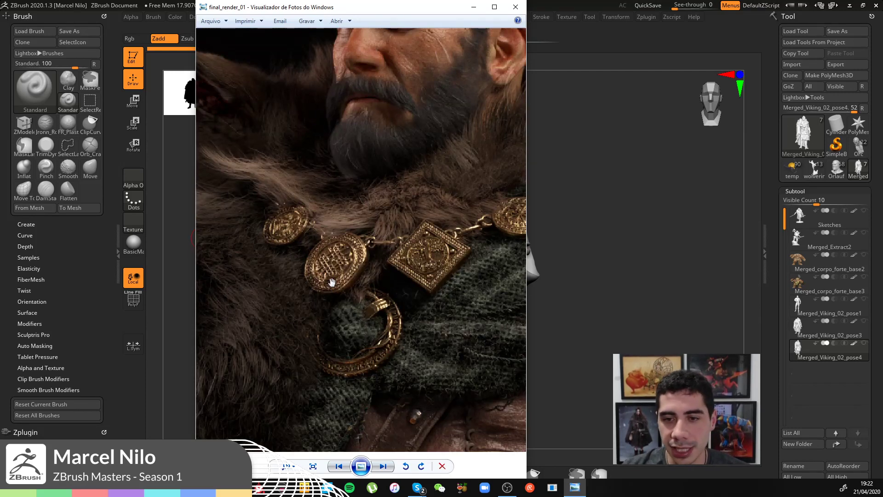
scroll(334, 289, "down", 3)
left_click_drag(380, 332, 459, 182)
left_click_drag(438, 282, 348, 213)
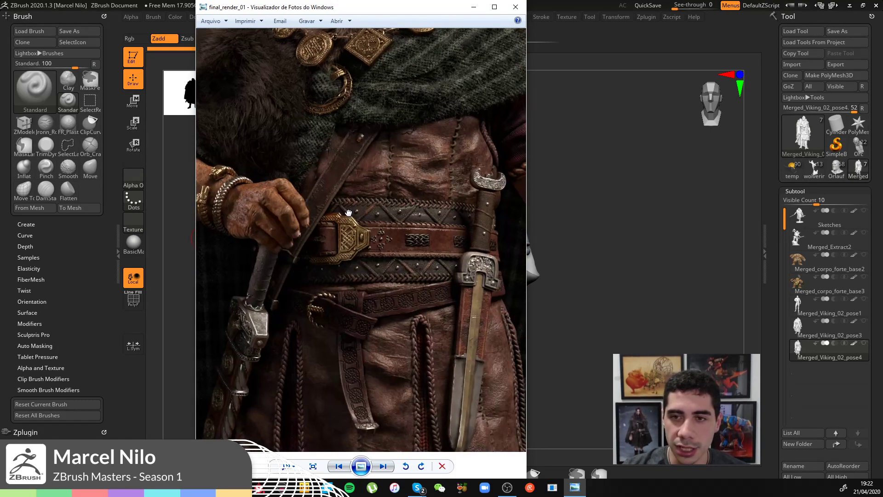
scroll(348, 212, "down", 1)
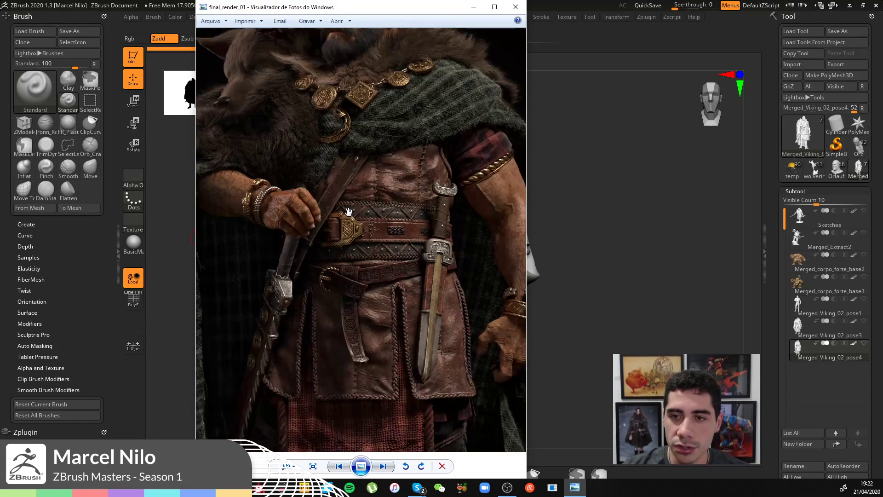
scroll(518, 10, "down", 1)
left_click(516, 7)
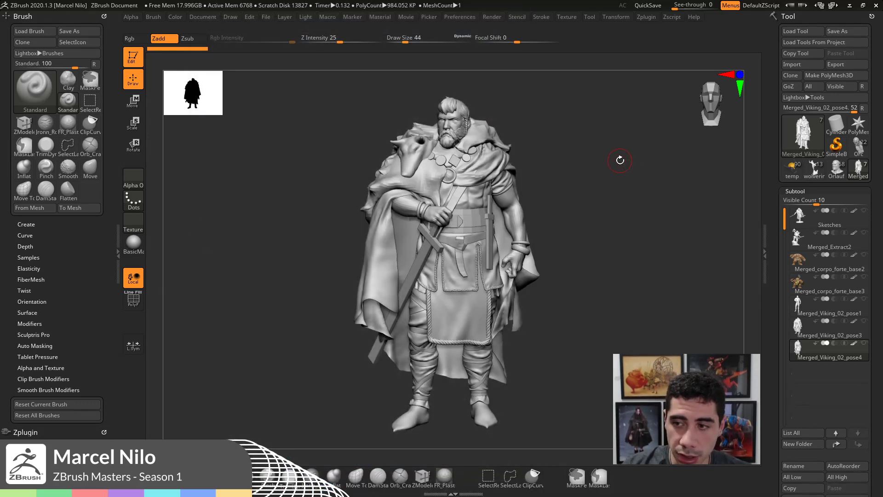
- Examine the pose and silhouette of the dressed Viking sculpt from the front and three-quarter angles
mouse_move(690, 203)
left_mouse_down()
mouse_move(611, 198)
mouse_move(653, 255)
mouse_move(649, 243)
left_mouse_up()
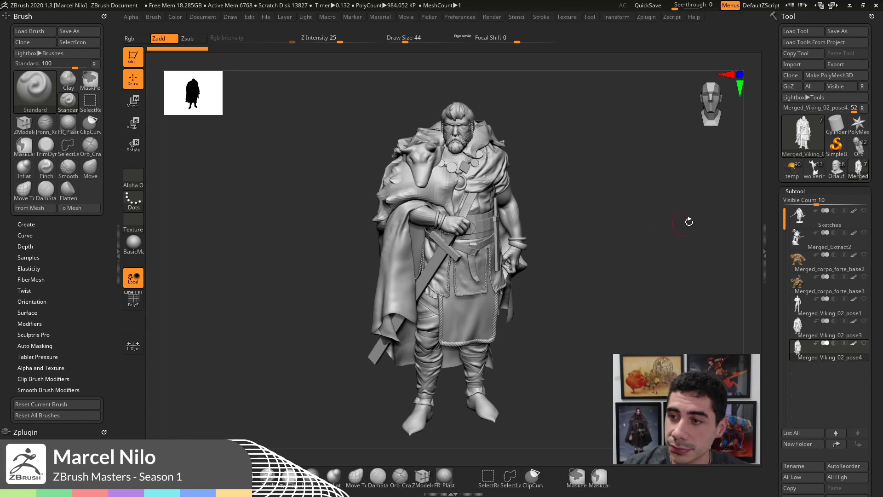
mouse_move(659, 256)
left_mouse_down()
mouse_move(662, 249)
mouse_move(650, 249)
left_mouse_up()
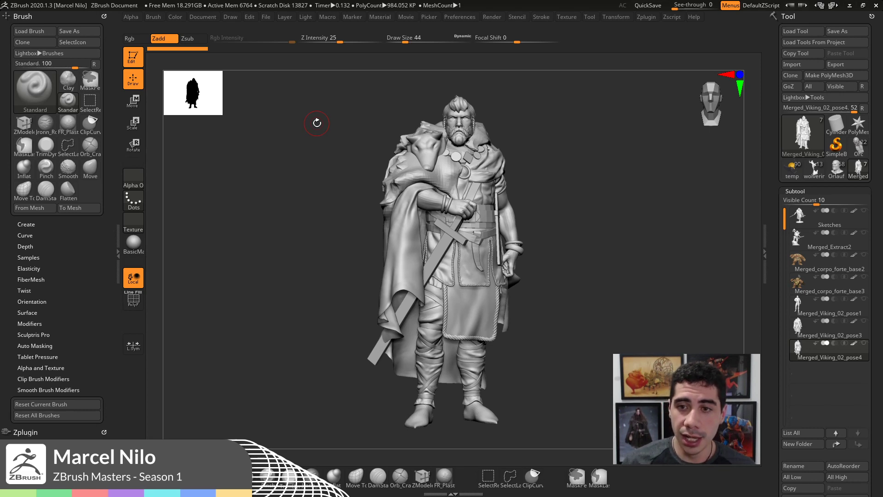
left_click_drag(681, 221, 459, 173)
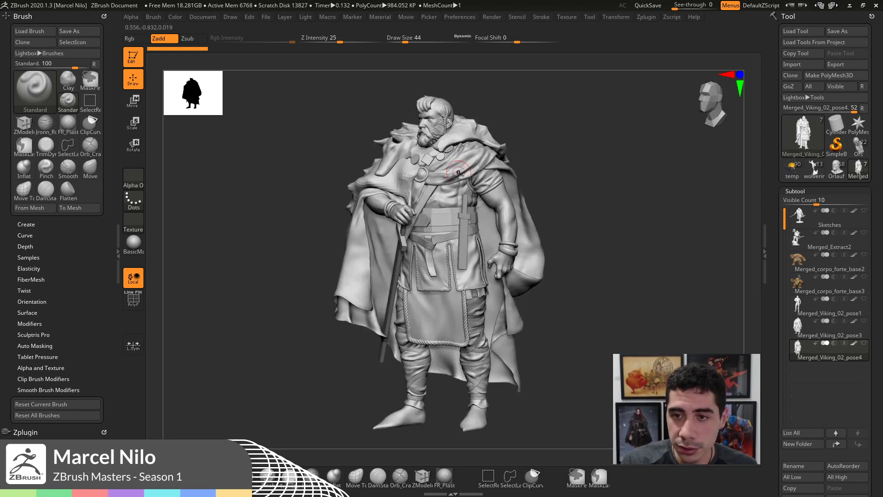
left_click_drag(561, 168, 477, 145)
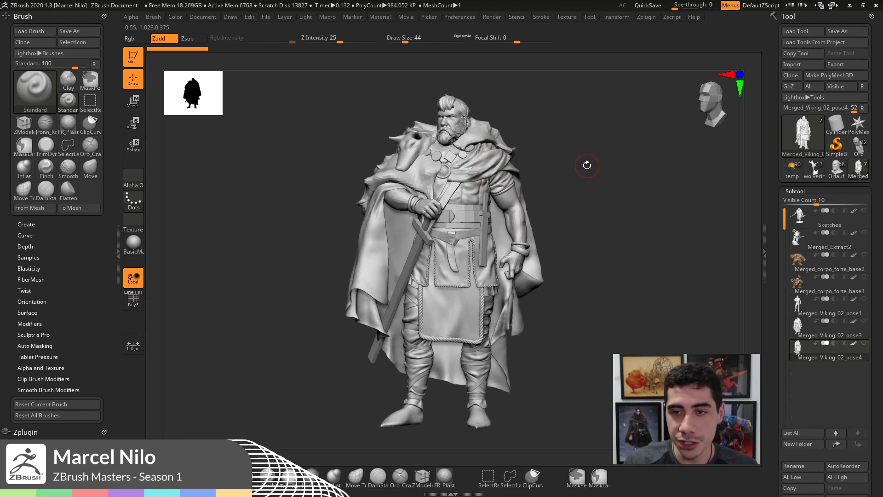
left_click_drag(590, 179, 593, 180)
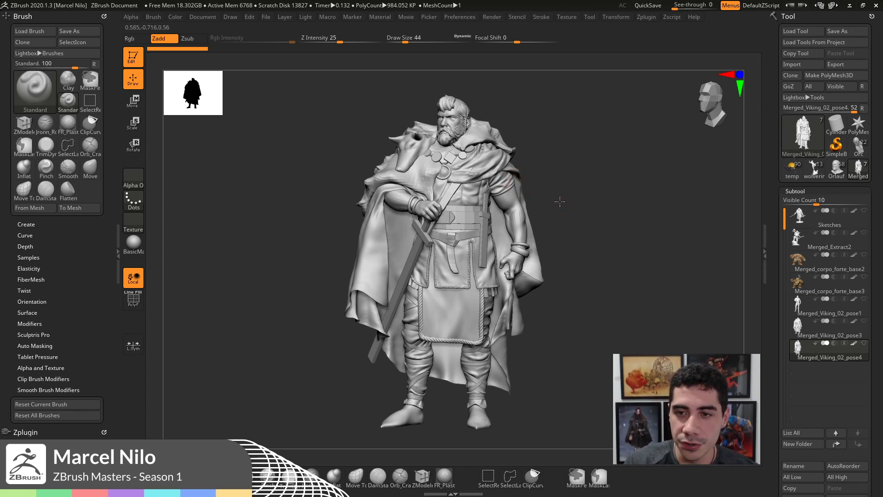
left_click_drag(558, 199, 548, 203)
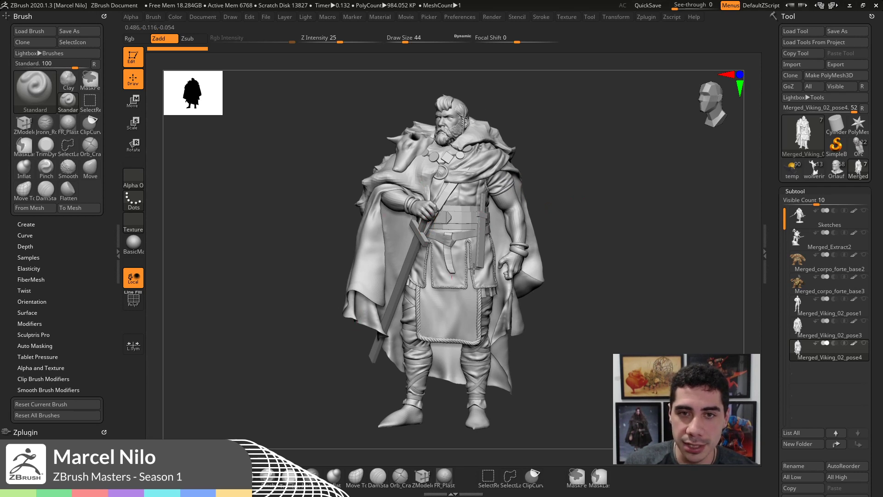
left_click_drag(622, 190, 611, 192)
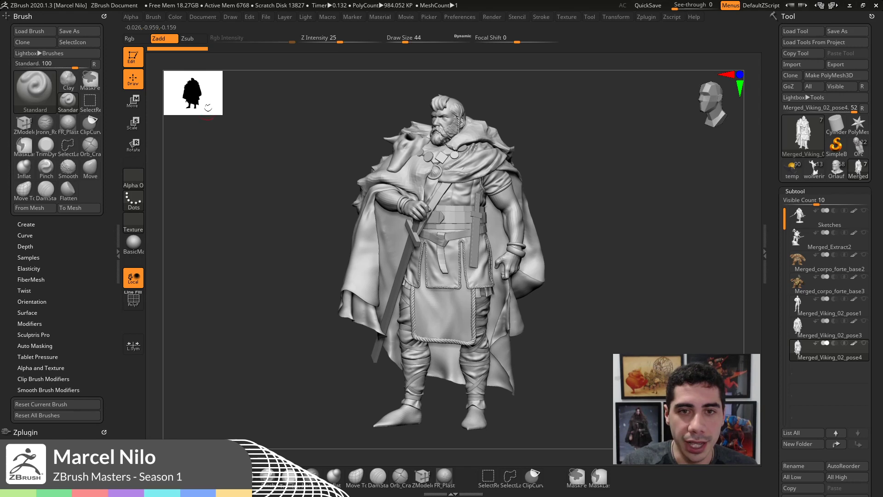
- Examine the silhouette of the dressed Viking sculpt by turning it between its side, front and three-quarter angles
left_click_drag(268, 179, 217, 110)
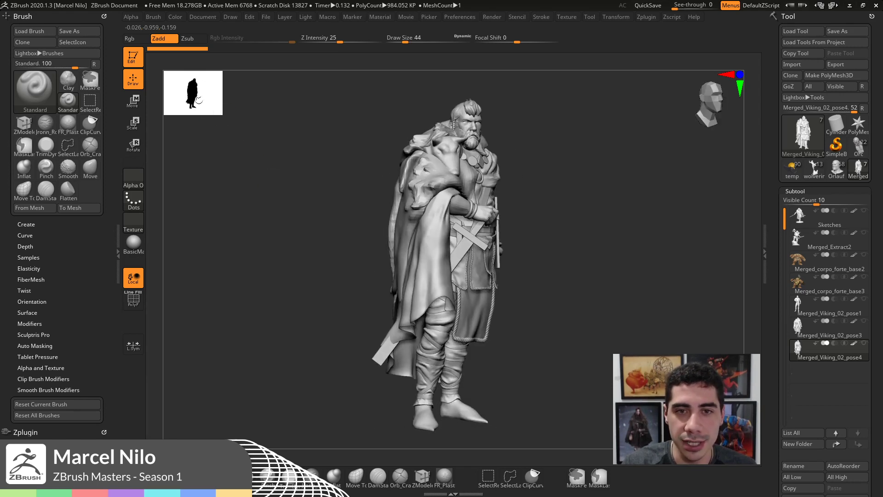
left_click_drag(250, 162, 244, 162, "shift")
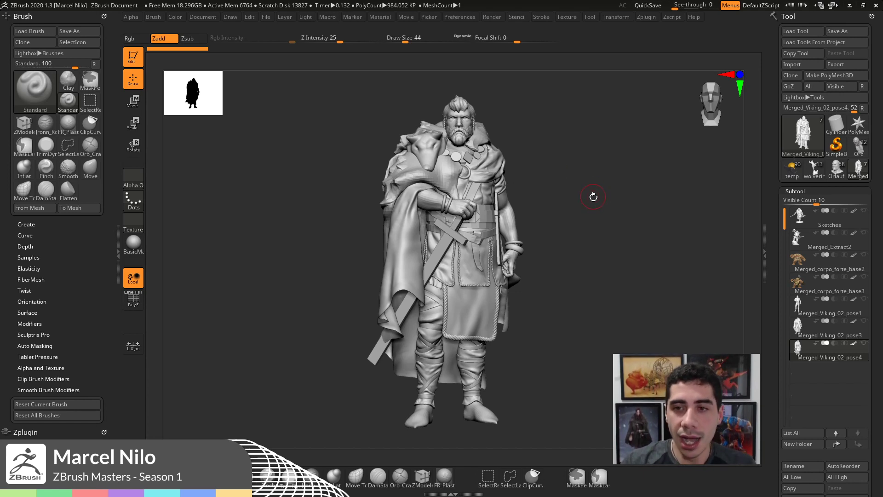
left_click_drag(593, 195, 510, 144)
mouse_move(595, 167)
left_mouse_down()
mouse_move(532, 170)
mouse_move(441, 113)
left_mouse_up()
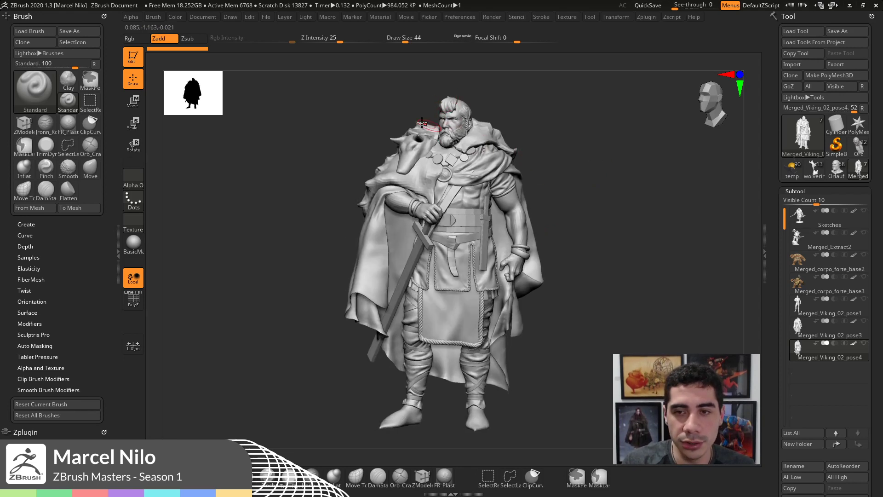
left_click_drag(598, 170, 524, 170)
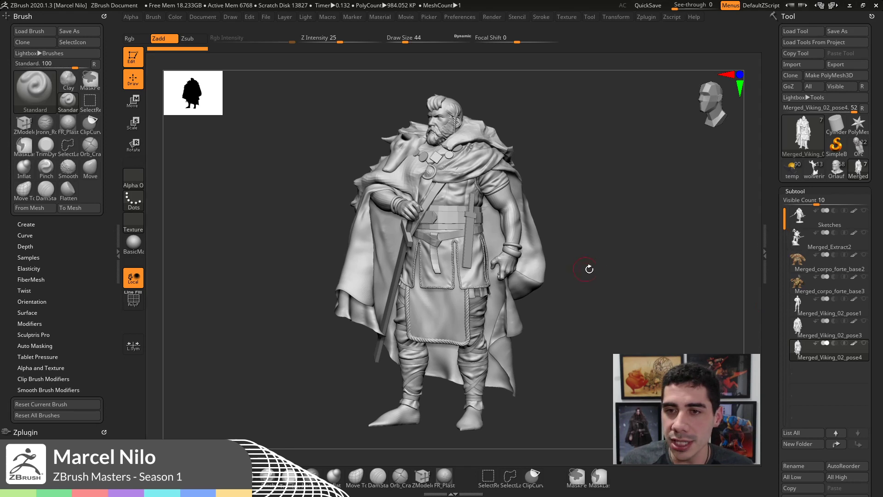
- Compare with the Merged_Extract2, Sketches and Merged_corpo_forte_base3 subtools, then return to the dressed Viking in Merged_Viking_02_pose4
left_click(809, 239)
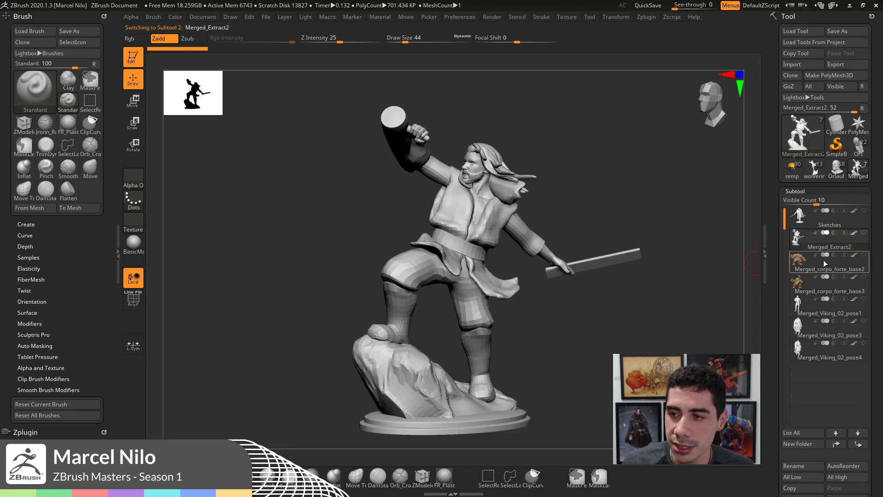
left_click(824, 218)
left_click(795, 282)
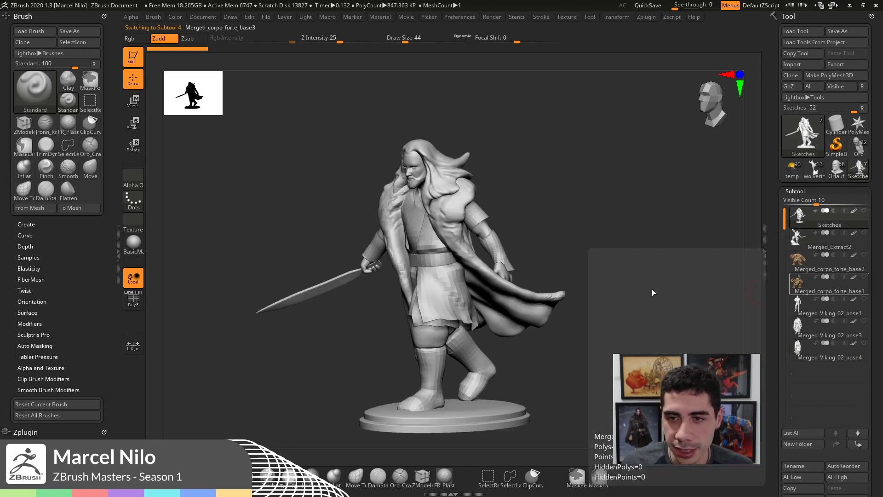
left_click_drag(649, 267, 649, 266)
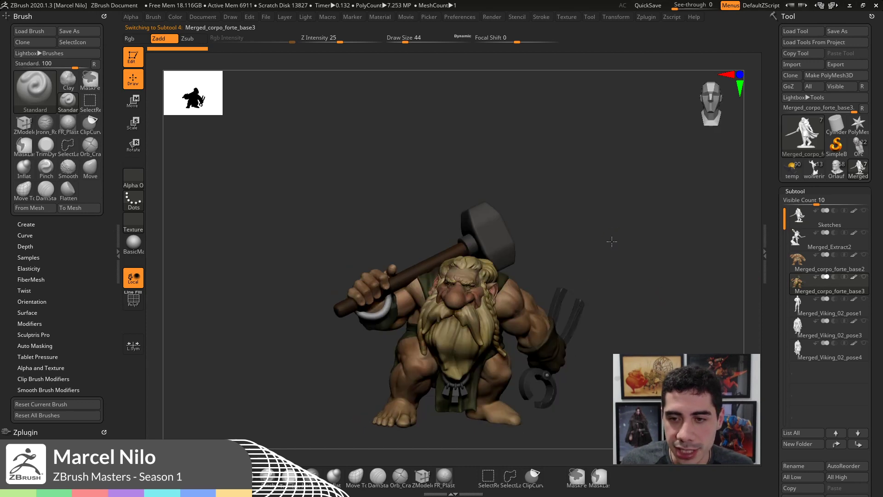
left_click_drag(612, 242, 552, 234)
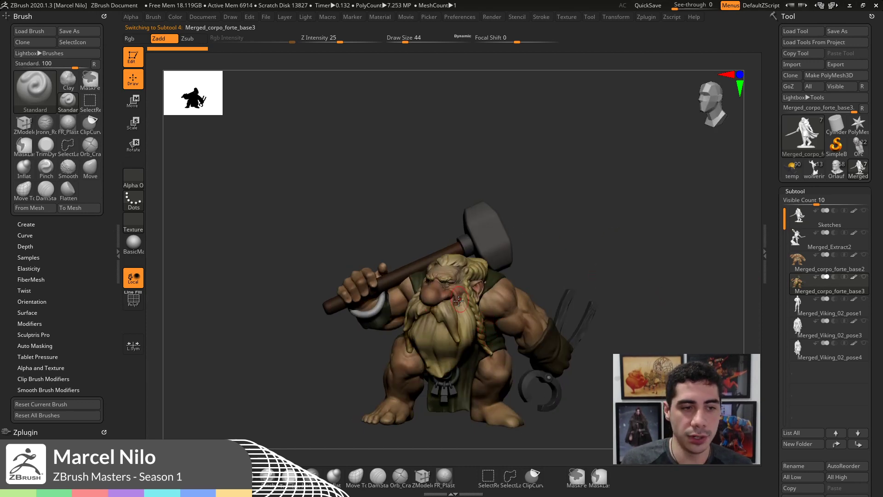
left_click(799, 353)
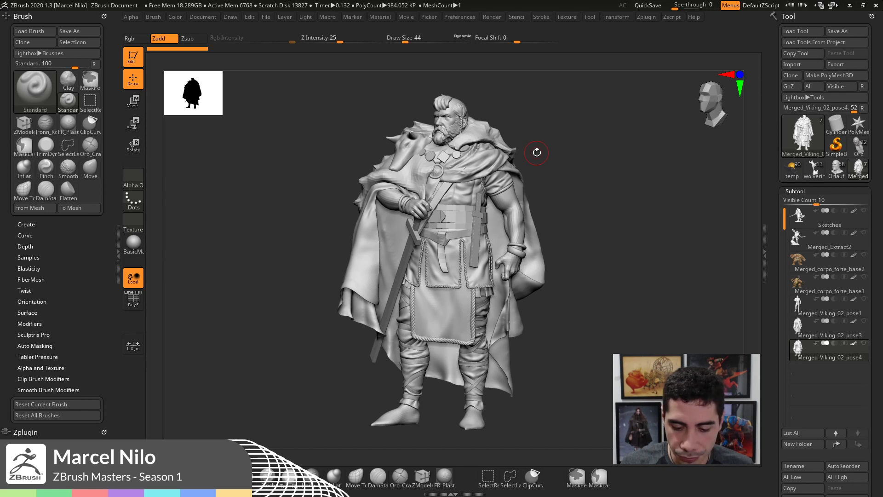
- Compare the full Viking figure's straight front view with its three-quarter view
left_click_drag(614, 217, 616, 213)
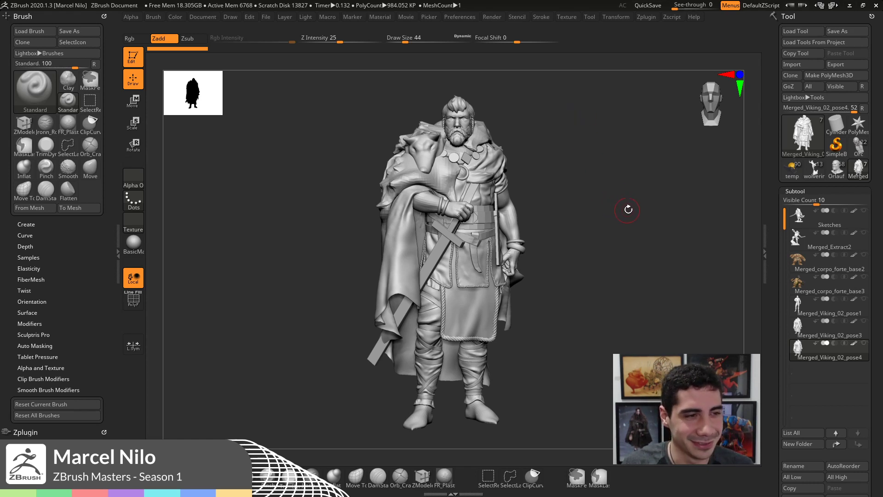
left_click_drag(637, 208, 639, 210)
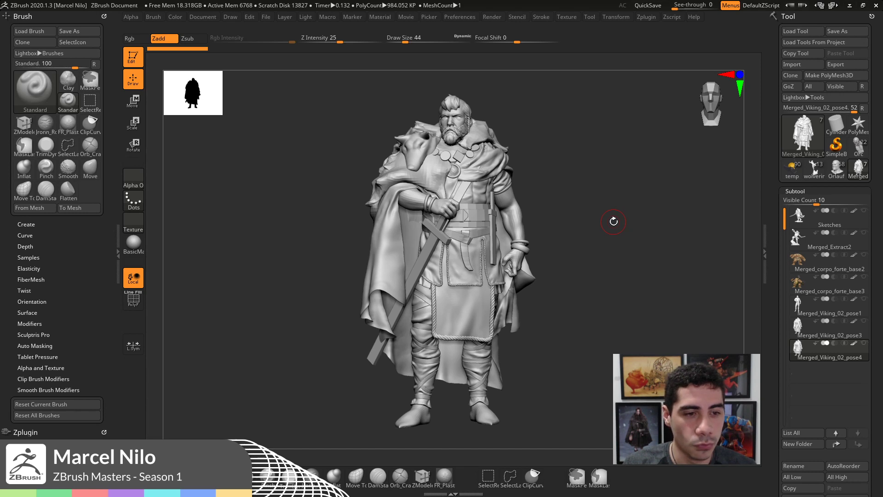
left_click_drag(618, 194, 618, 167)
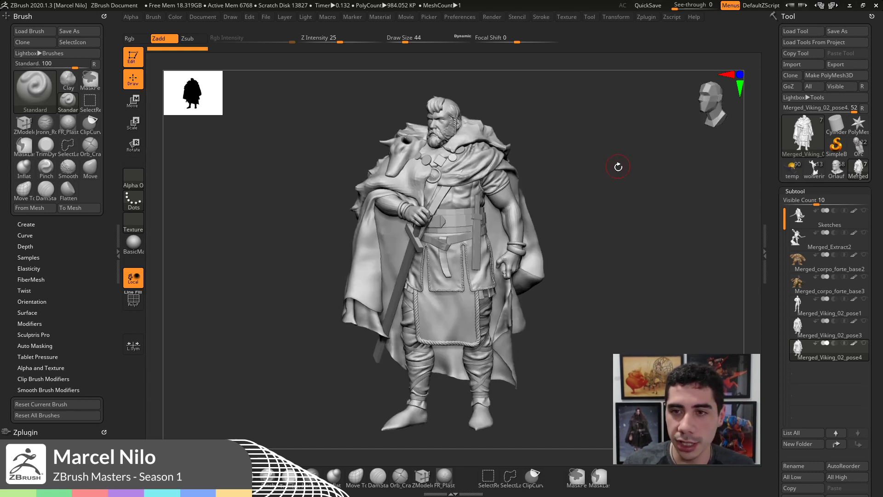
- Examine the braided tunic trim, belts and wolf pelt up close, and set the brush's draw size to 20
left_click_drag(624, 224, 628, 209, "alt")
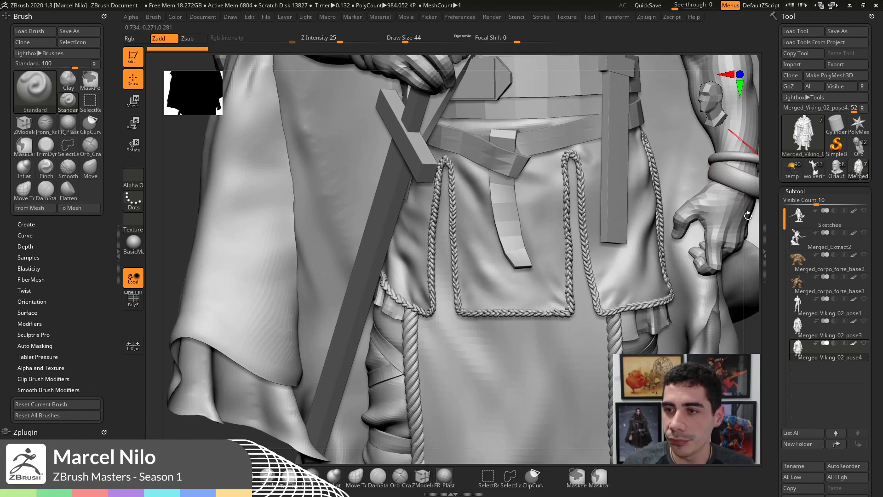
left_click_drag(747, 161, 731, 314, "alt")
left_click_drag(731, 190, 695, 336, "alt")
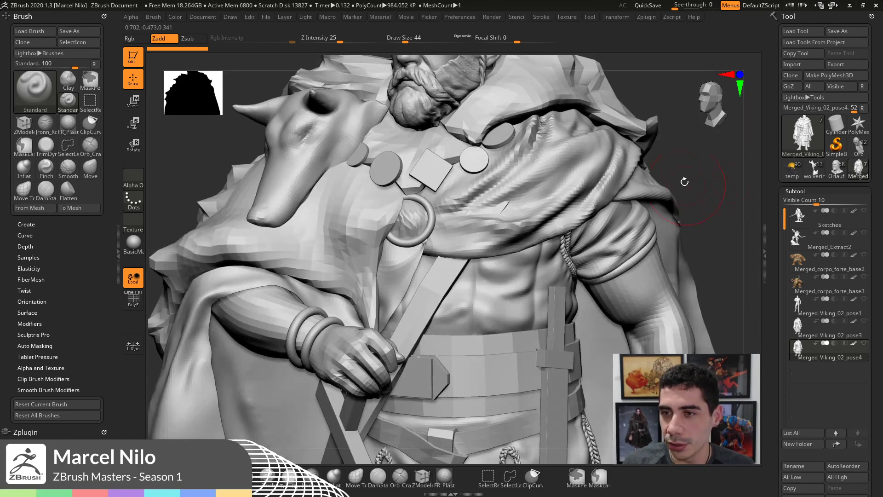
mouse_move(641, 194)
left_mouse_down("alt")
mouse_move(634, 132)
mouse_move(660, 150)
left_mouse_up("alt")
key("s")
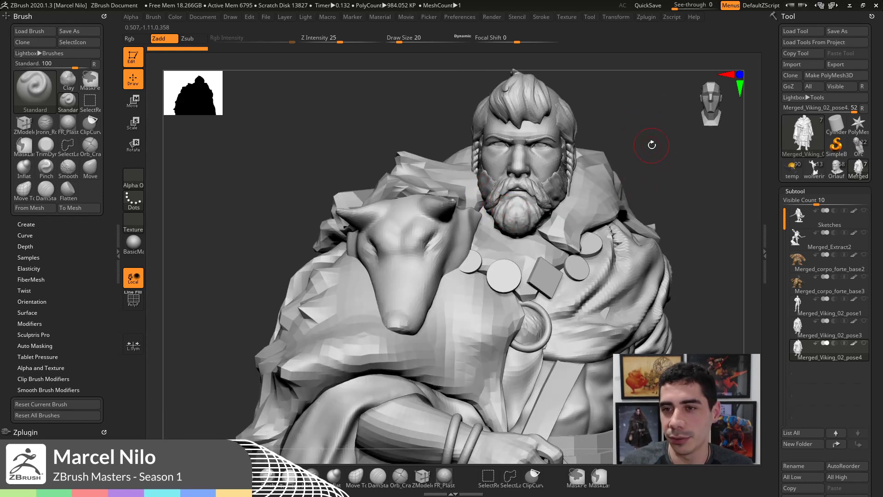
- Examine the medallion necklace and the Viking's face, beard and hair up close from the front and three-quarter angles
key("f")
left_click_drag(644, 135, 613, 206, "alt")
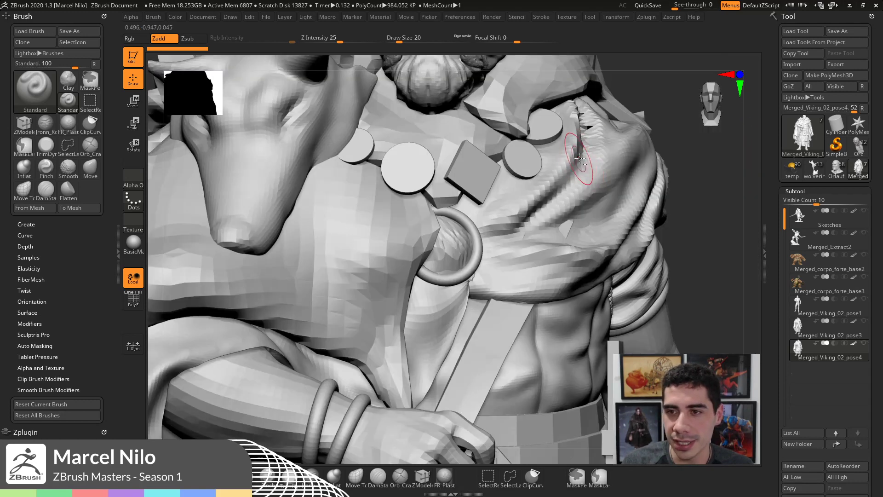
left_click_drag(666, 237, 685, 395, "alt")
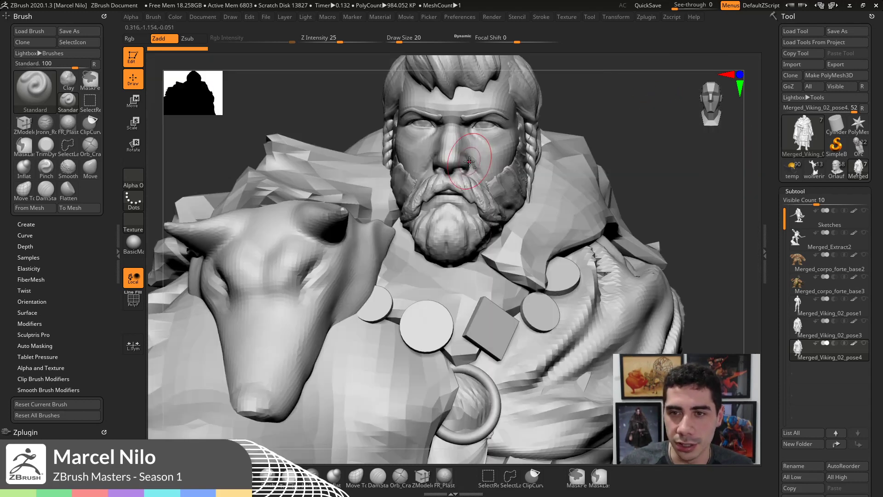
left_click_drag(633, 167, 639, 215, "alt")
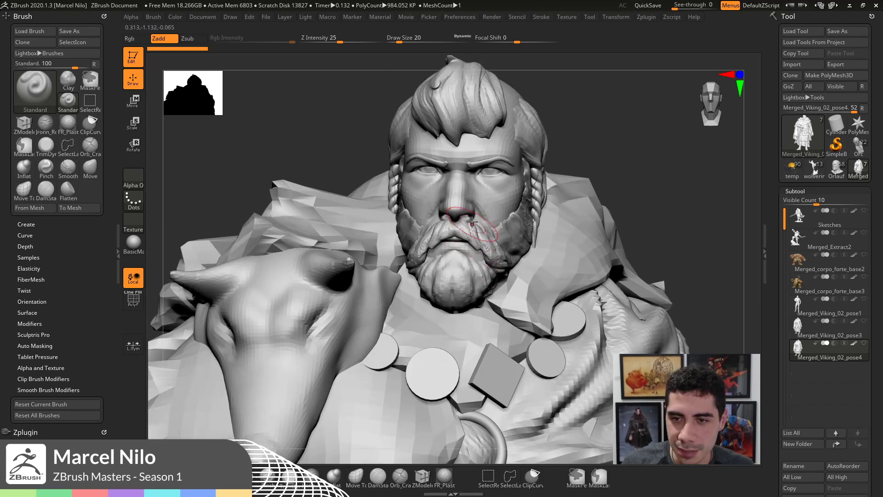
left_click_drag(612, 156, 457, 125)
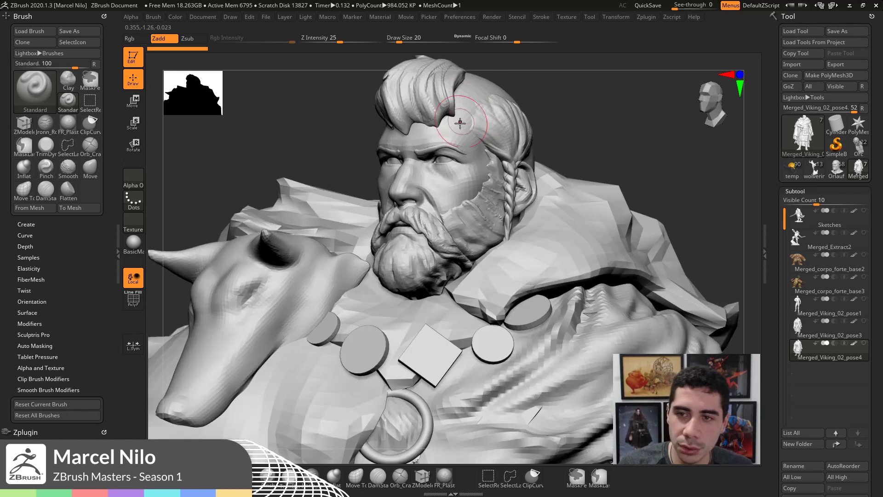
left_click_drag(599, 110, 599, 124, "alt")
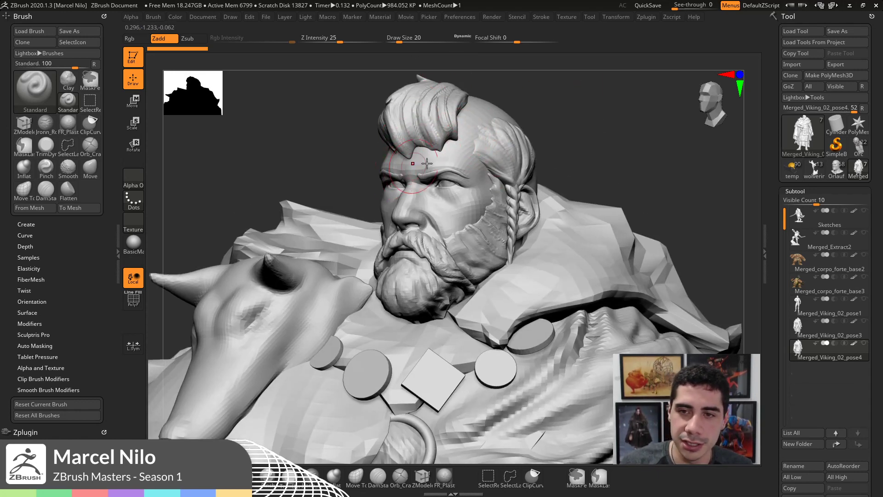
left_click_drag(584, 130, 436, 91)
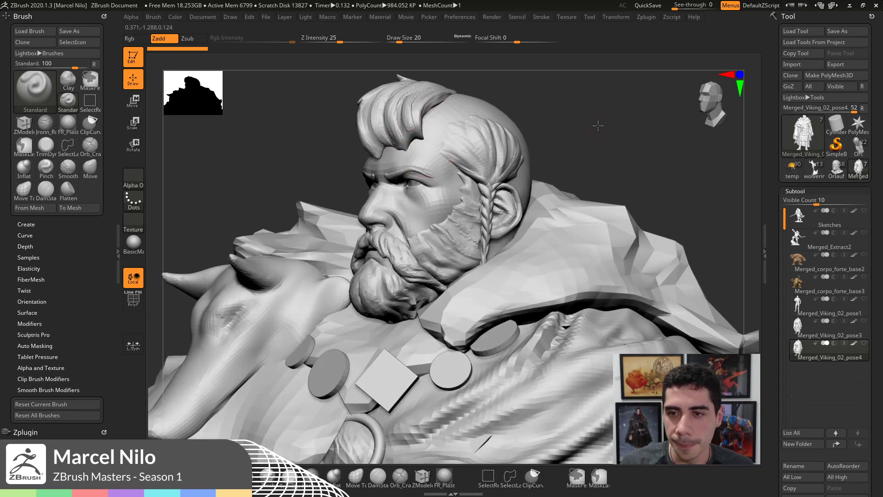
mouse_move(599, 125)
left_mouse_down()
mouse_move(527, 145)
mouse_move(458, 114)
left_mouse_up()
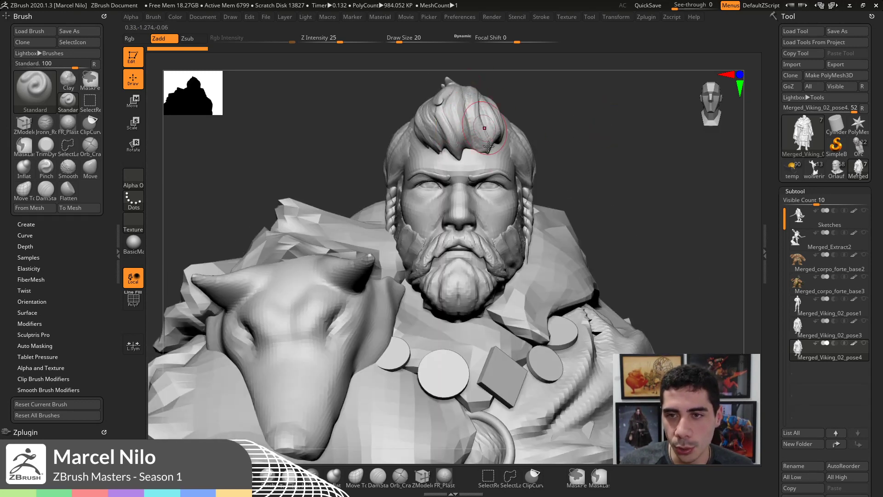
- Examine the layered cape and fur on the Viking's back, then turn the full figure to face front again
left_click_drag(600, 130, 353, 290)
left_click_drag(635, 233, 520, 175, "ctrl+shift")
left_click(509, 231, "ctrl+shift")
left_click_drag(589, 140, 491, 128)
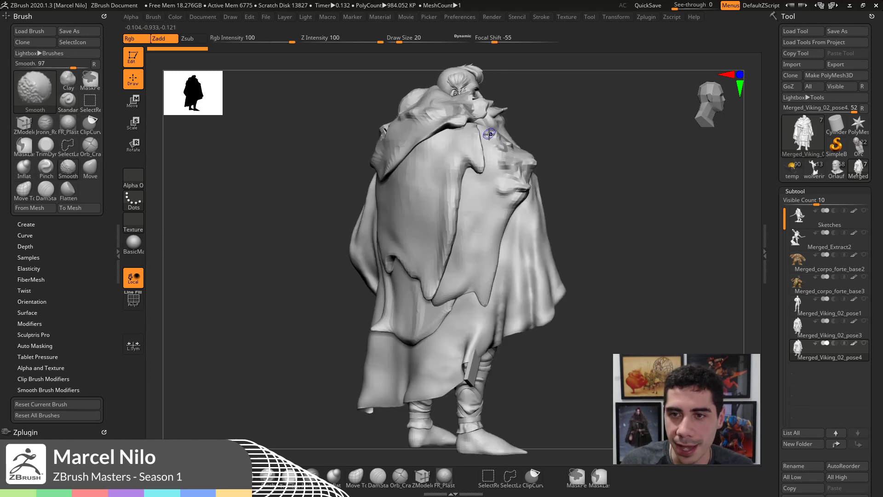
left_click_drag(552, 109, 478, 113)
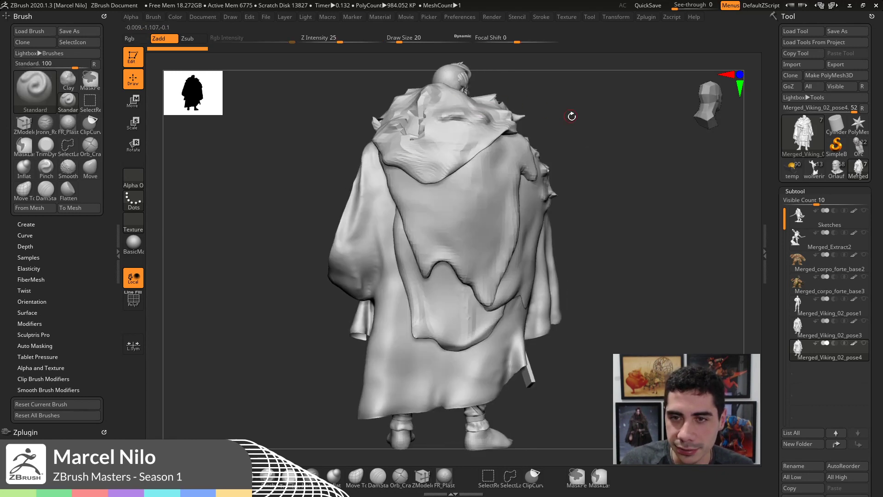
left_click_drag(572, 115, 420, 111)
left_click_drag(597, 132, 443, 107)
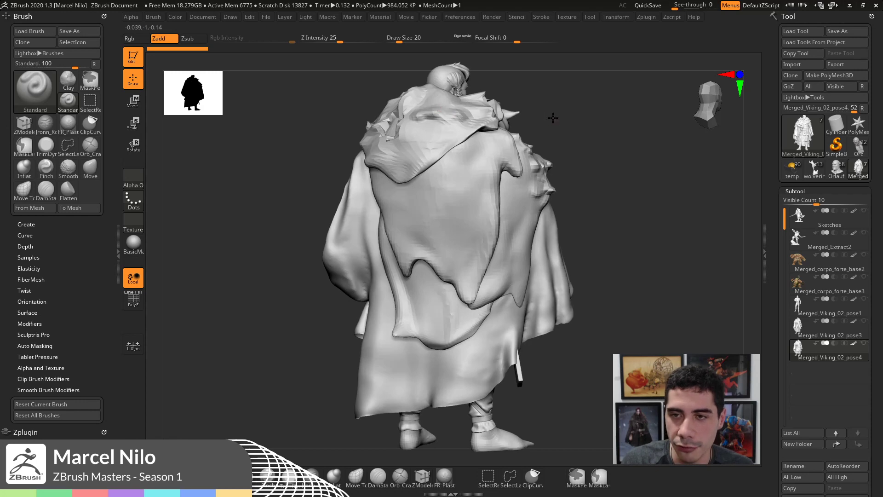
left_click_drag(554, 118, 568, 147)
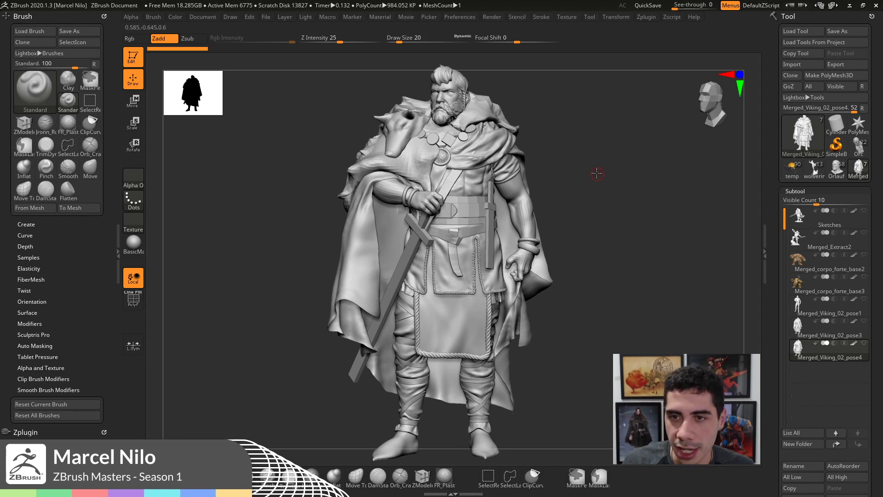
- Inspect the cape folds hanging over the sword arm up close from the side
left_click_drag(594, 172, 591, 181)
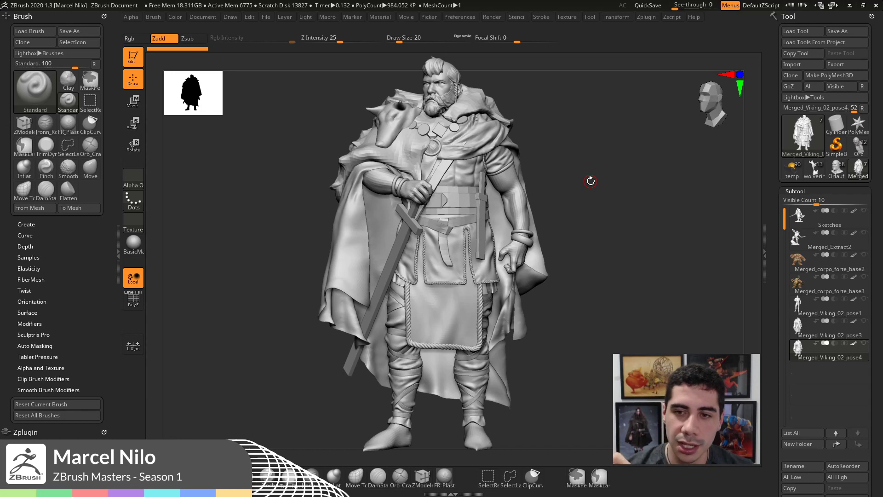
left_click_drag(601, 194, 556, 209)
left_click_drag(557, 209, 615, 232)
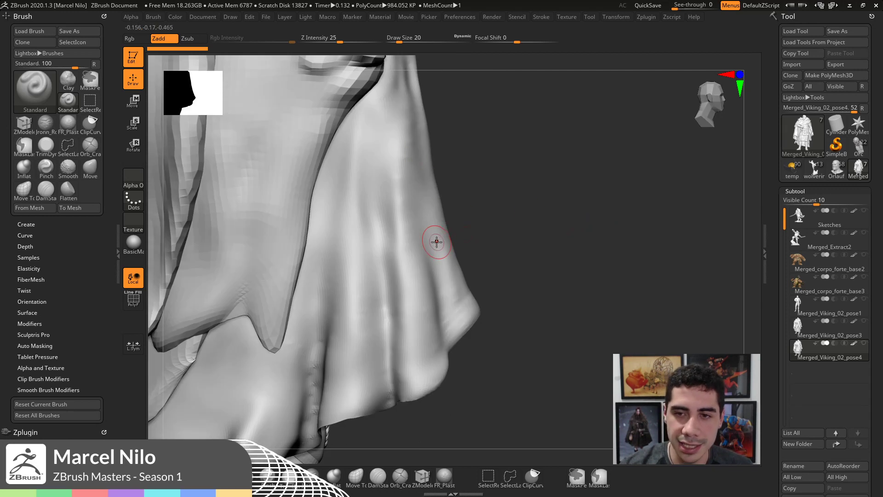
left_click_drag(600, 212, 633, 218, "alt")
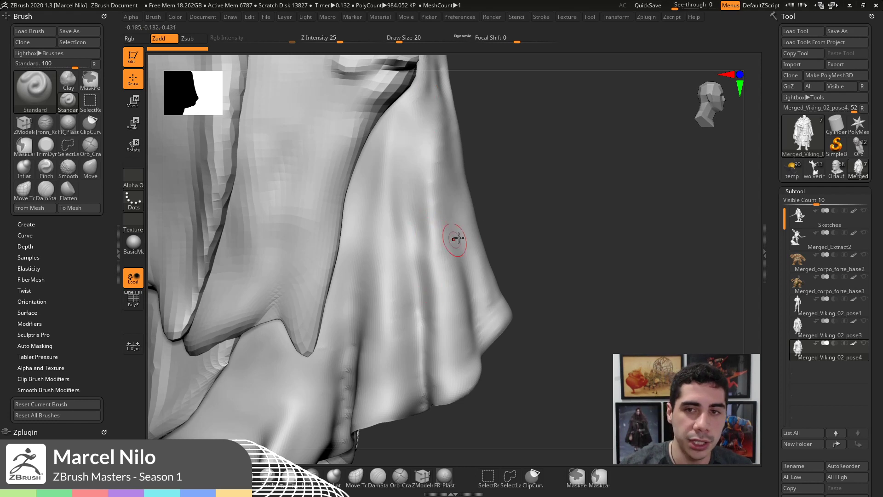
left_click_drag(540, 200, 475, 191)
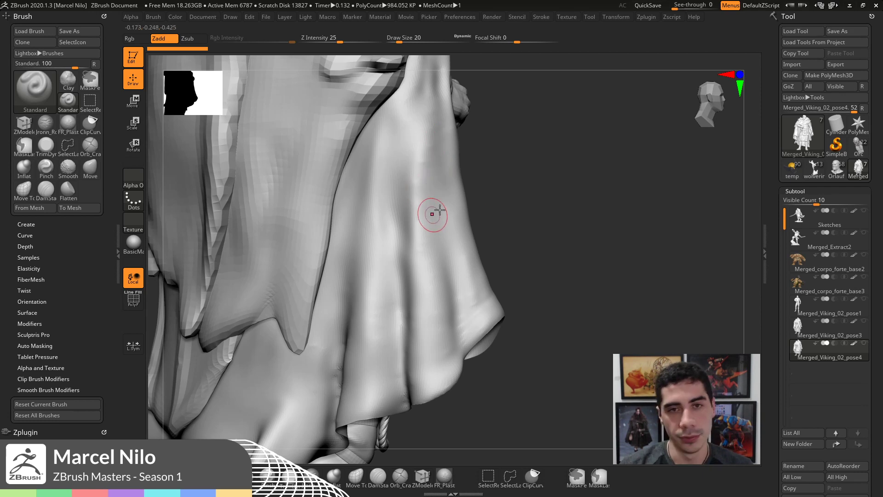
left_click_drag(572, 206, 568, 194)
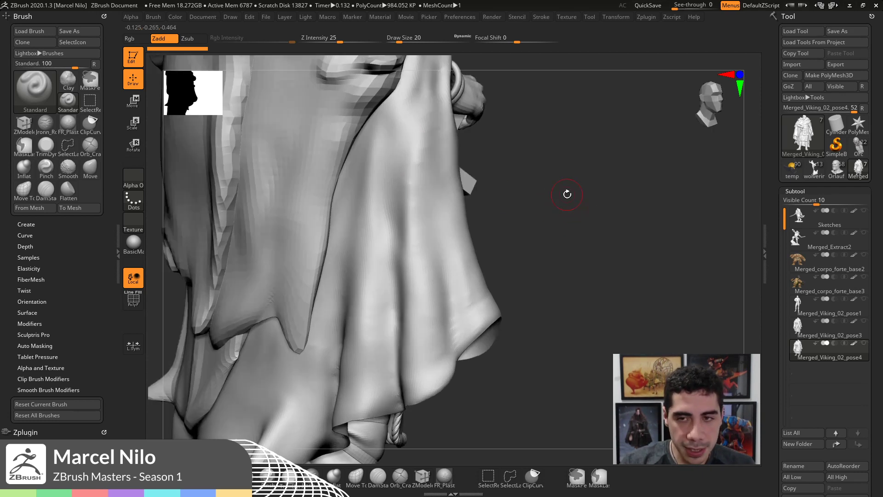
- Frame the whole Viking again and review the full figure from the side, front and three-quarter angles
key("f")
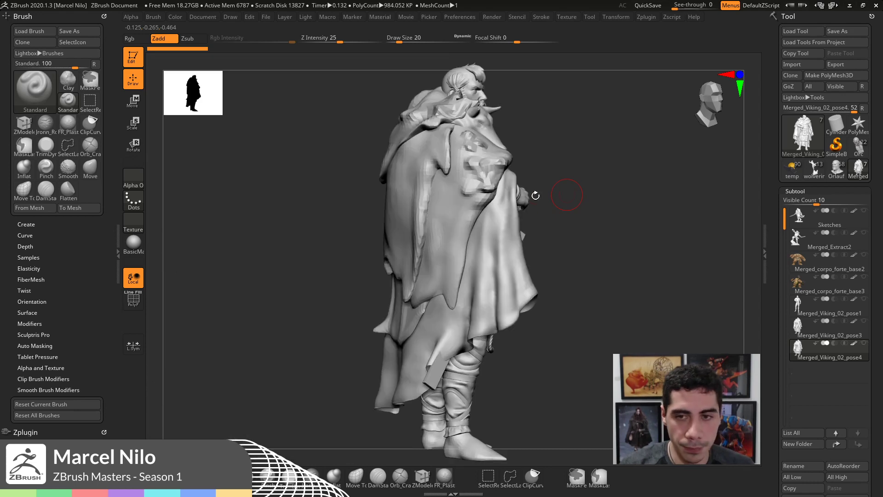
left_click_drag(610, 256, 562, 279)
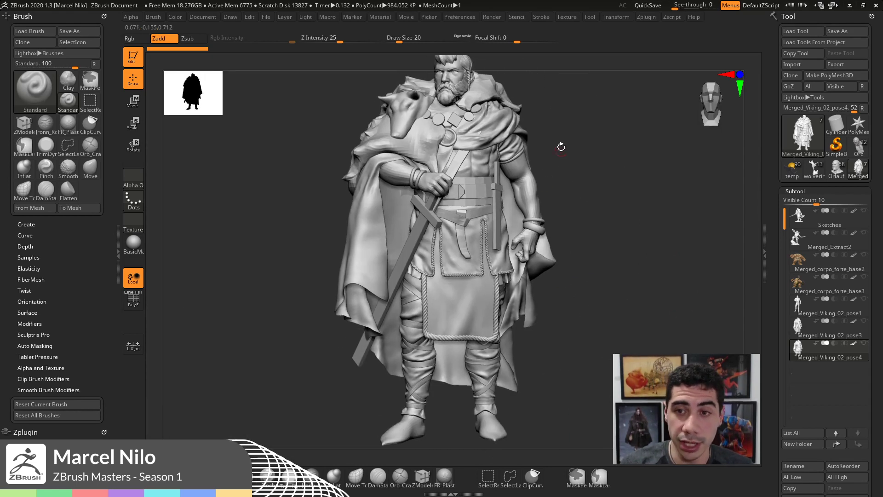
left_click_drag(597, 155, 581, 253)
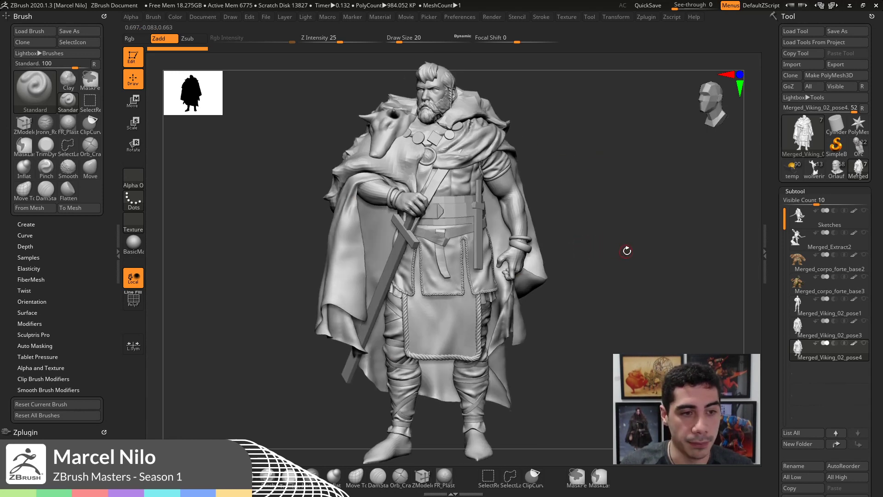
left_click_drag(635, 243, 619, 226)
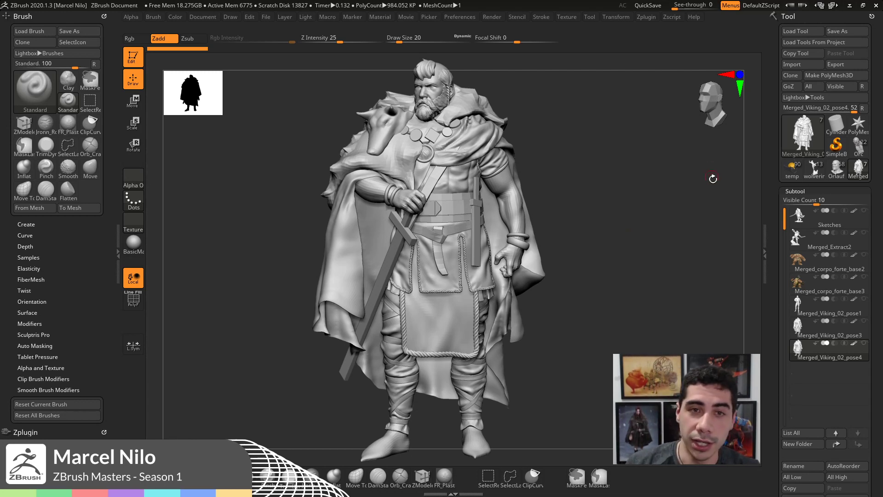
- Review the full dressed Viking sculpt from the front and three-quarter angles, checking its pose and silhouette
left_click_drag(675, 270, 660, 258)
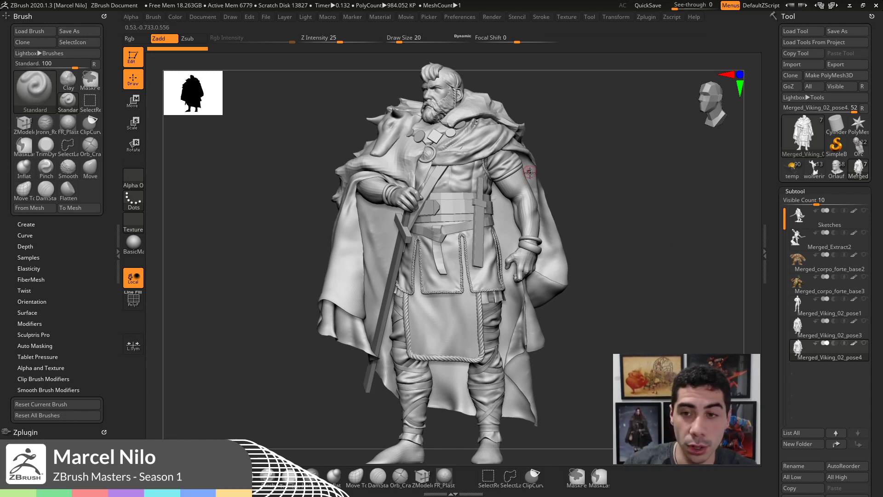
left_click_drag(614, 178, 607, 184)
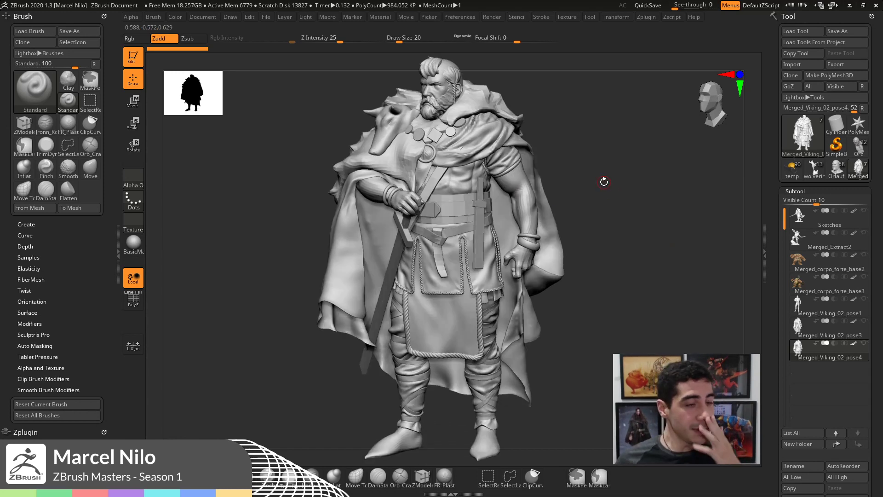
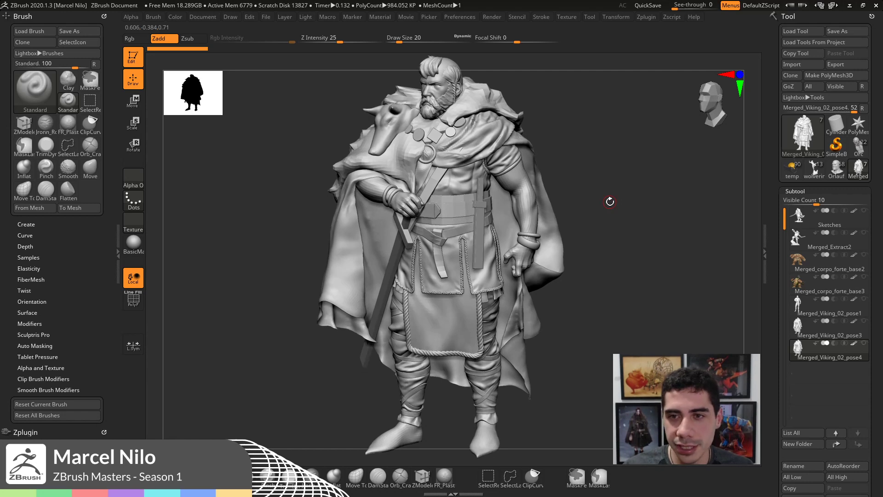
left_click_drag(636, 282, 633, 276, "shift")
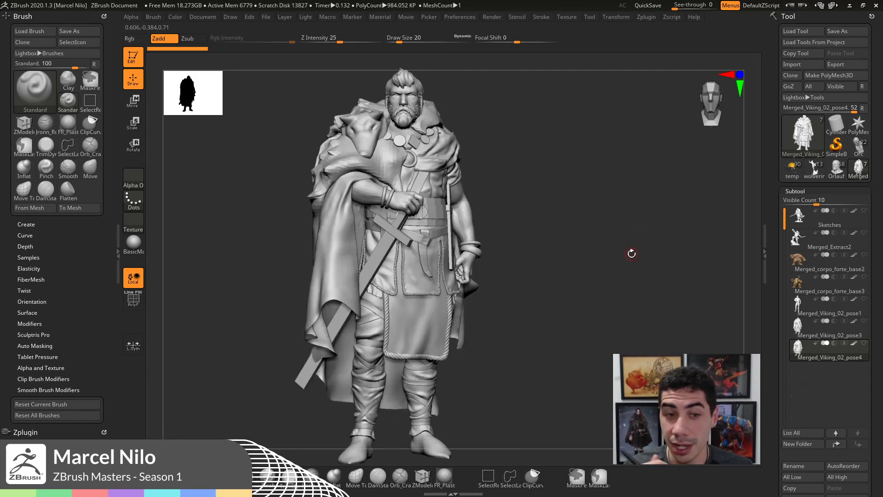
left_click_drag(653, 236, 652, 239, "shift")
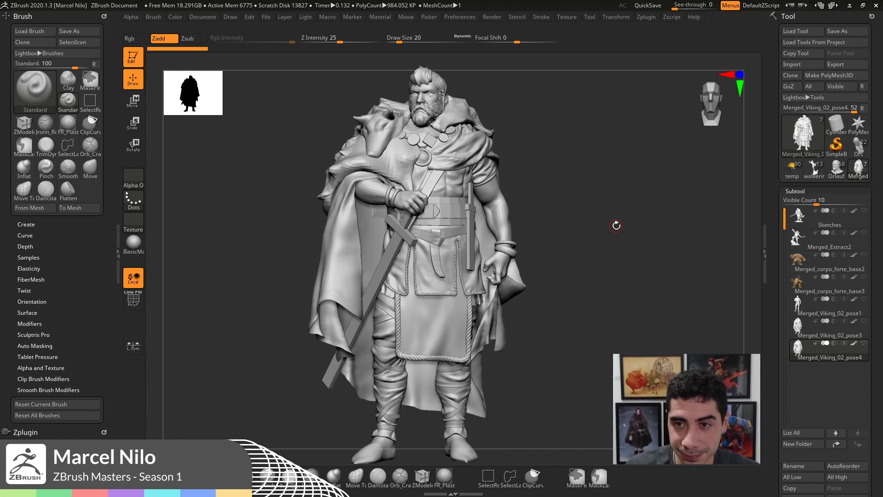
mouse_move(607, 256)
left_mouse_down()
mouse_move(617, 241)
mouse_move(633, 253)
left_mouse_up()
left_click_drag(647, 217, 644, 220)
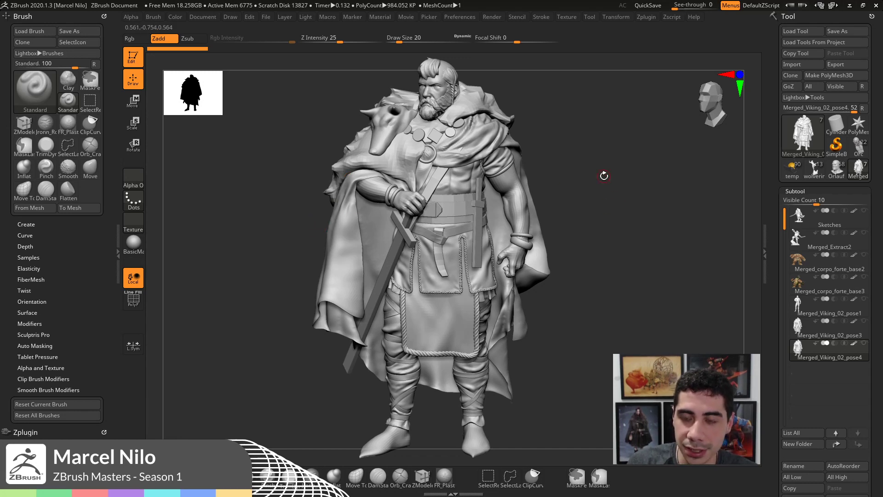
left_click_drag(616, 202, 627, 217)
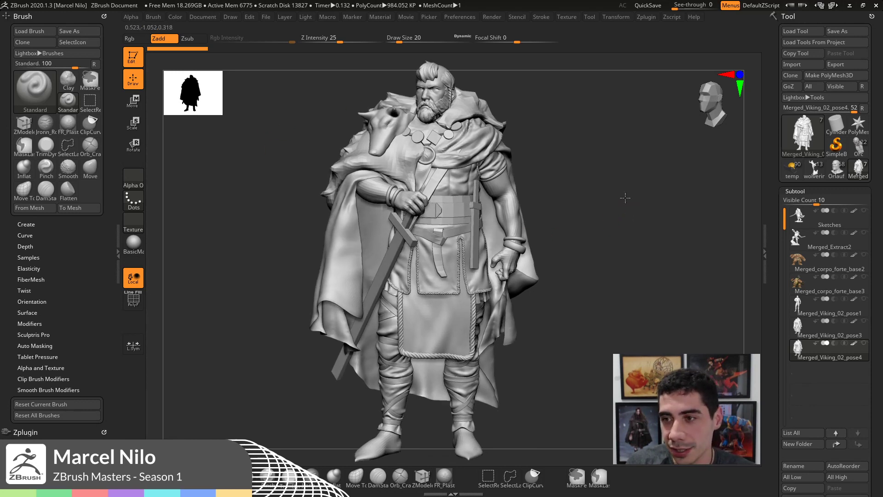
left_click_drag(626, 198, 617, 199)
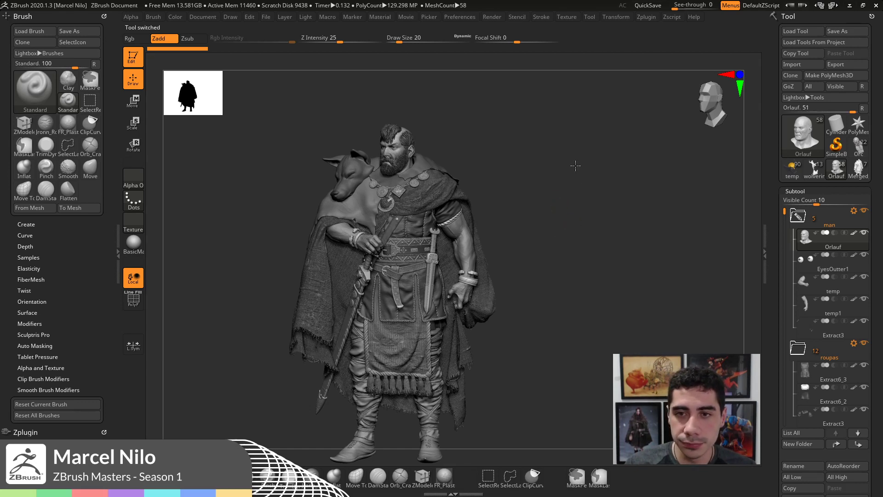
- Examine the full figure of the detailed Orlauf sculpt from the front and three-quarter angles
left_click_drag(570, 164, 575, 175)
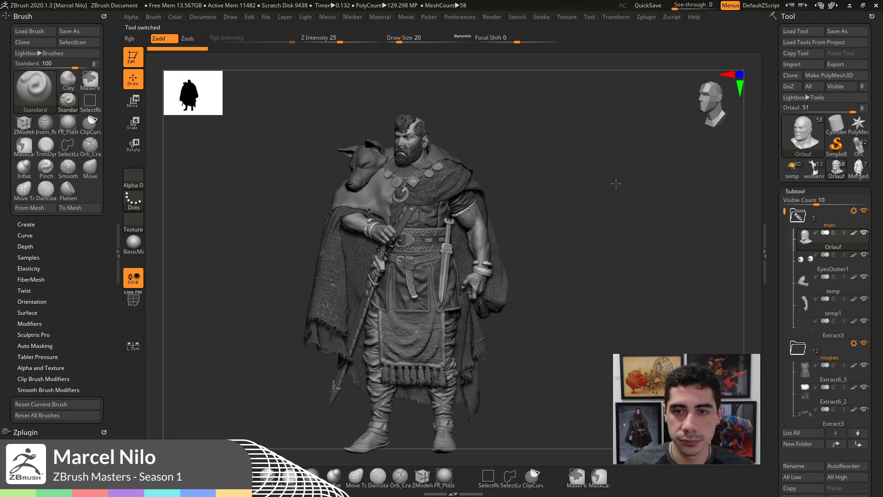
left_click_drag(611, 173, 617, 215)
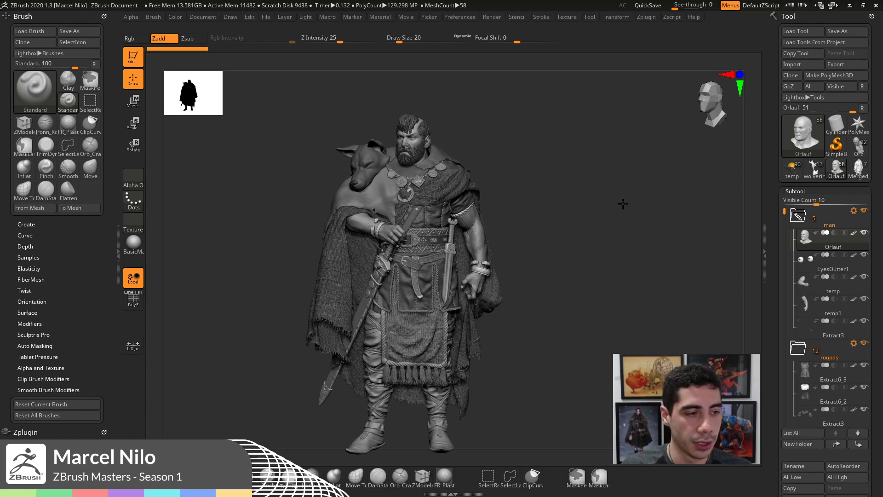
left_click_drag(615, 201, 589, 205)
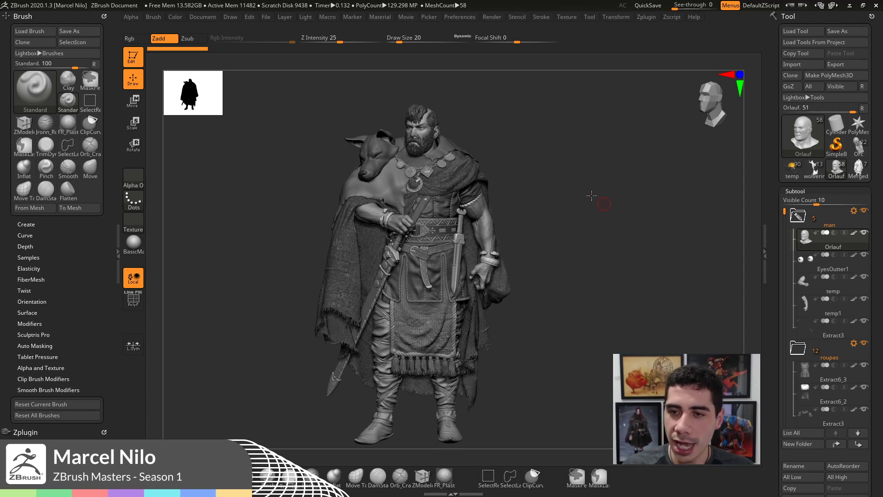
mouse_move(594, 198)
left_mouse_down("shift")
mouse_move(598, 186)
mouse_move(603, 195)
left_mouse_up("shift")
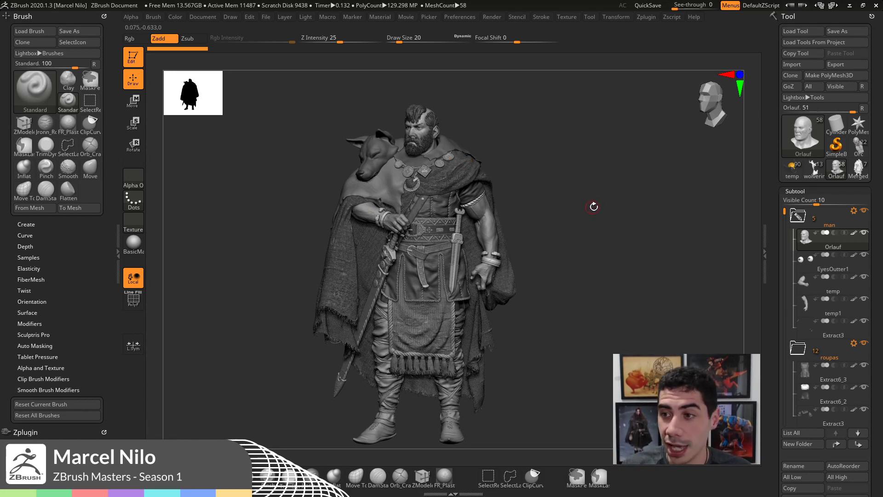
mouse_move(859, 174)
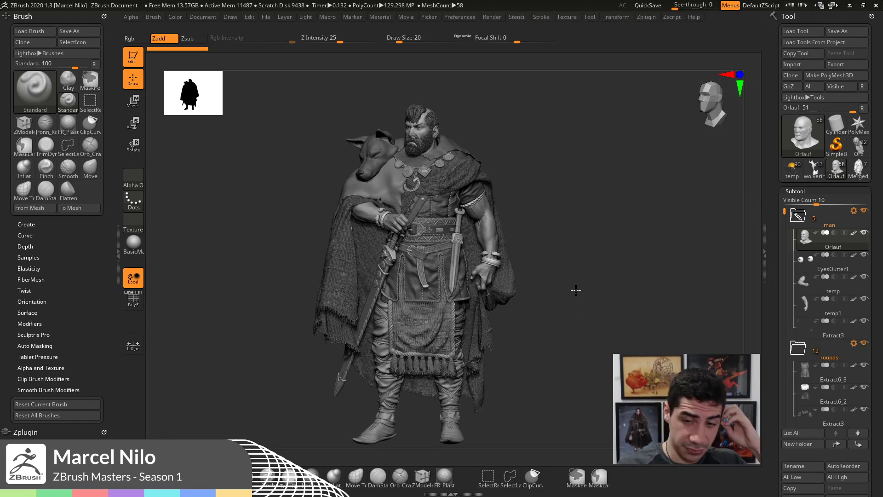
left_click_drag(576, 290, 576, 288)
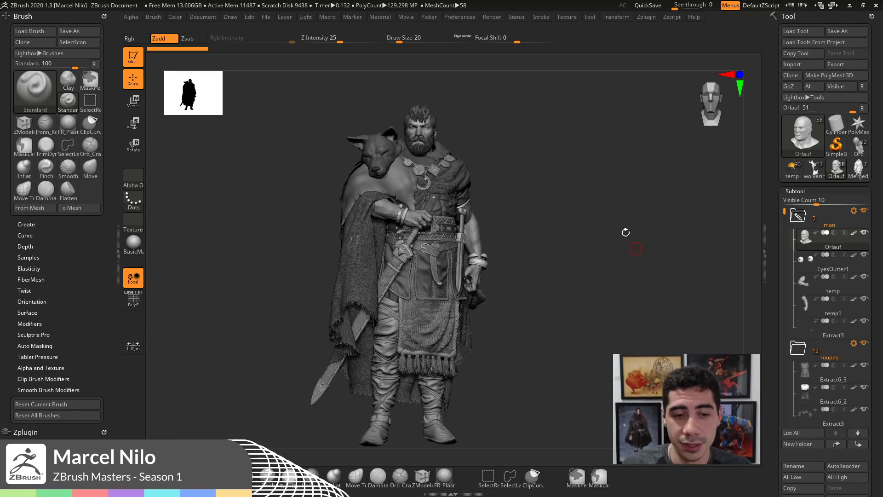
left_click_drag(597, 216, 621, 216)
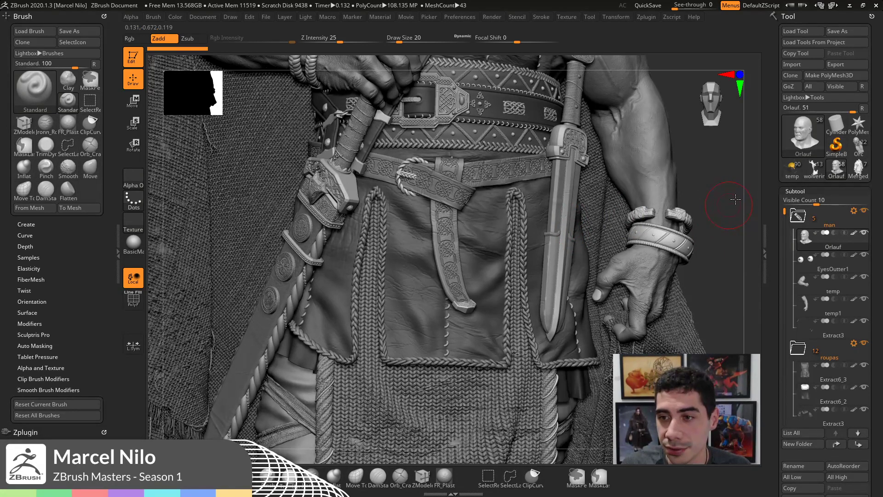
- Inspect the Orlauf sculpt's belts, dagger, leather tunic and woven cape up close
left_click_drag(736, 200, 743, 201)
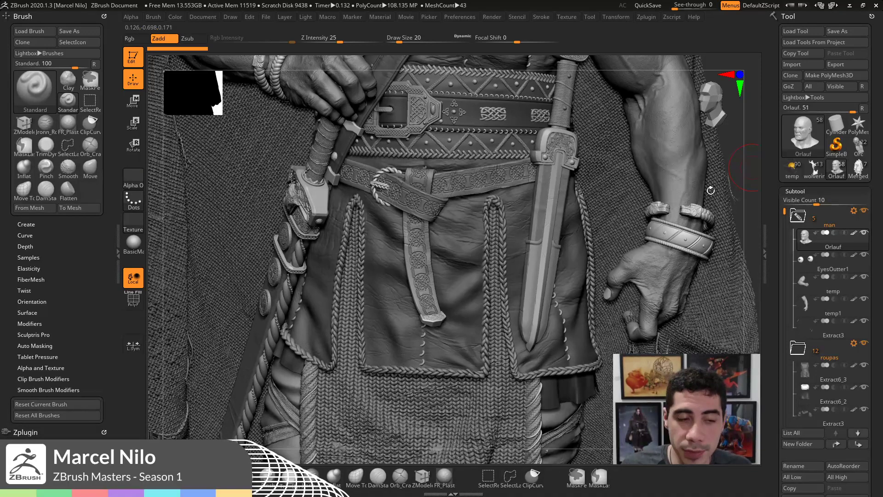
left_click_drag(710, 190, 658, 282, "alt")
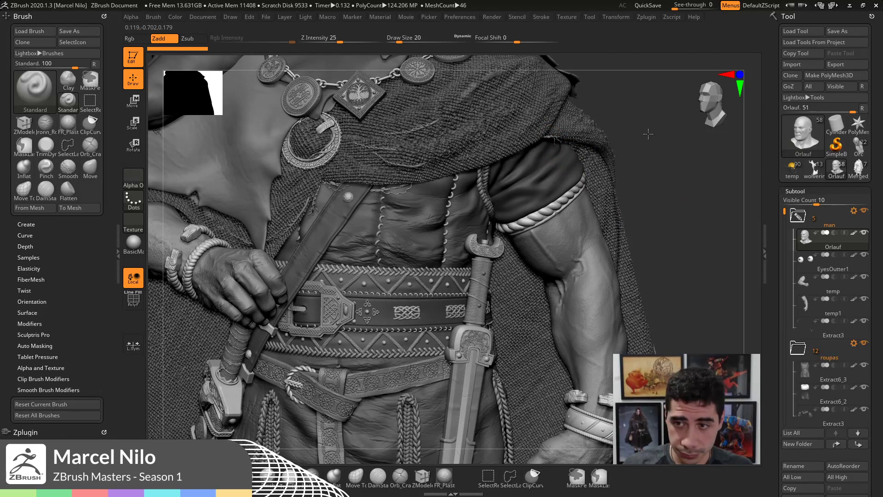
left_click_drag(691, 230, 684, 199)
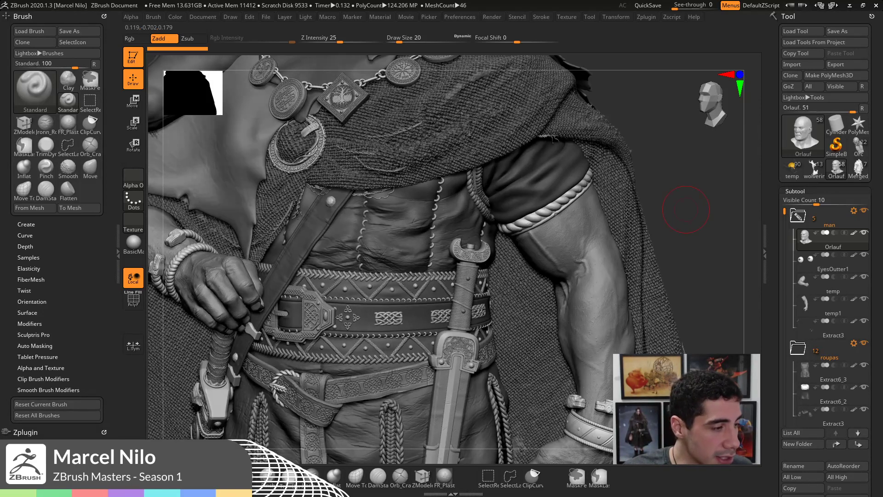
- Switch to the ArtStation portfolio in the browser and open Old but Gold and Orlauf the Scottish in new tabs
key("alt+Tab")
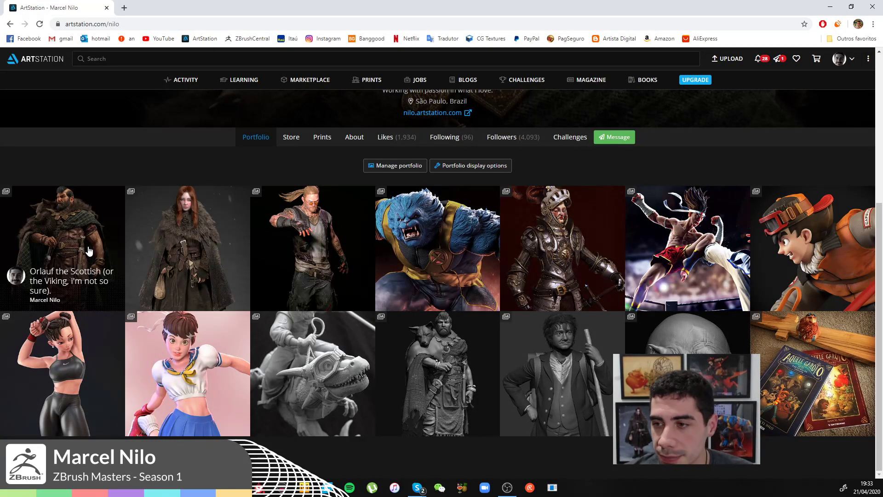
middle_click(693, 230)
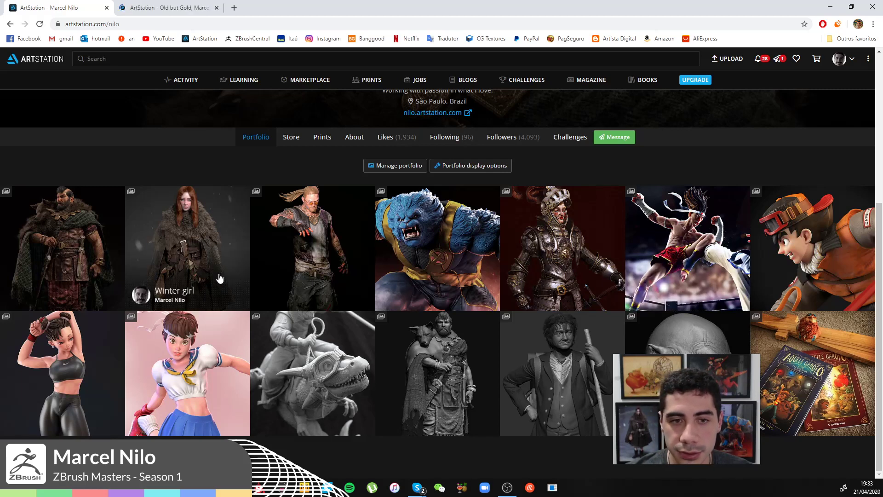
middle_click(94, 237)
- View the Old but Gold images down to the ring fight illustration
key("ctrl+Tab")
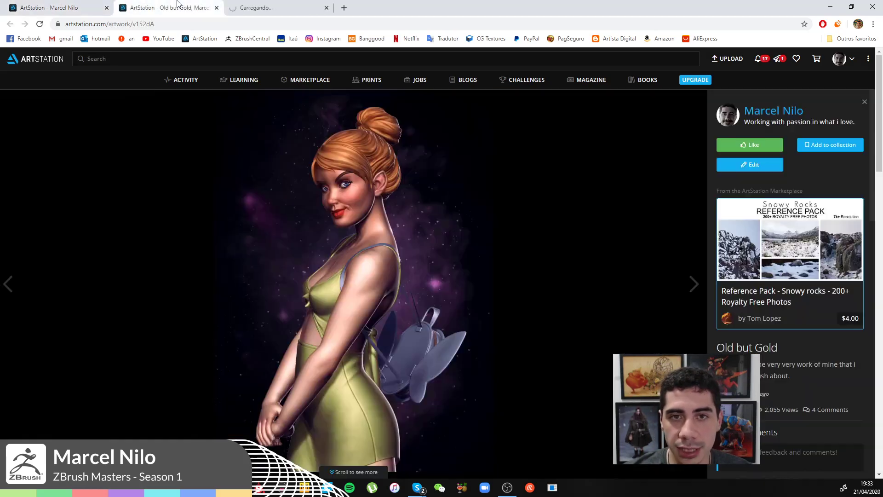
scroll(490, 315, "down", 6)
scroll(489, 316, "down", 15)
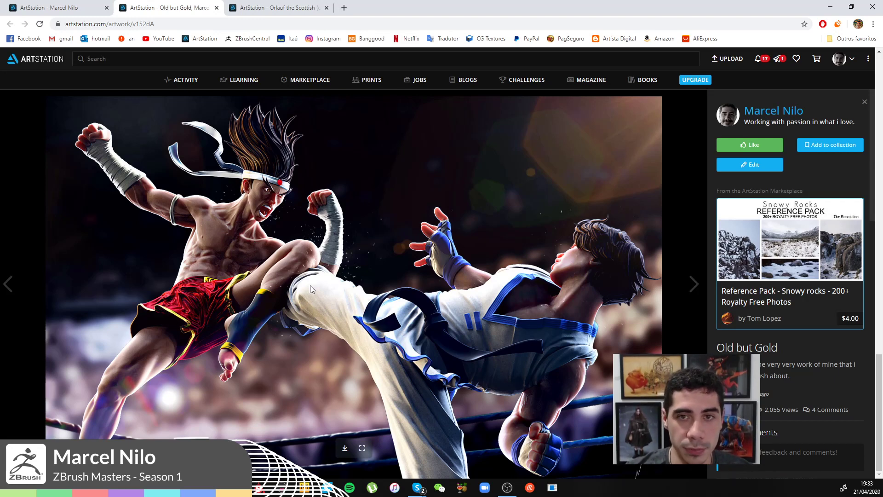
- Look through the colour renders on the Orlauf the Scottish artwork page
key("ctrl+Tab")
scroll(431, 242, "down", 5)
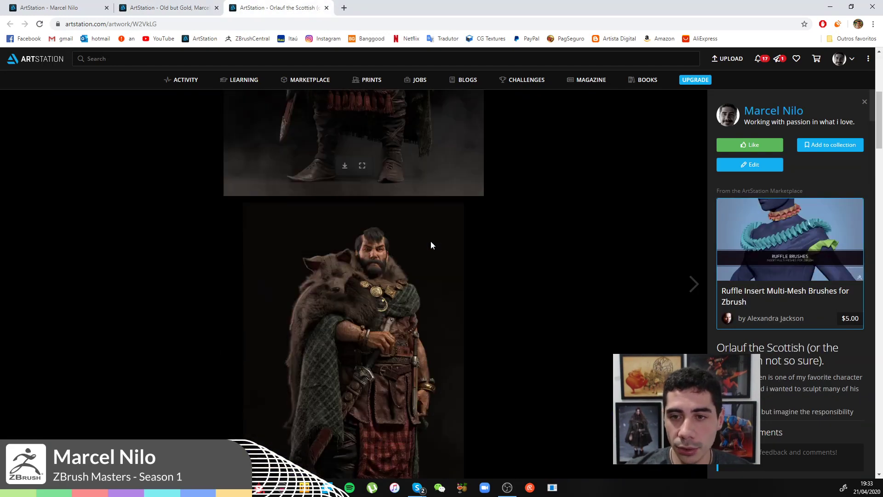
scroll(431, 242, "down", 6)
left_click_drag(880, 159, 880, 373)
- Return to the portfolio and open the grey Orlauf sculpt artwork in its own tab
left_click(77, 5)
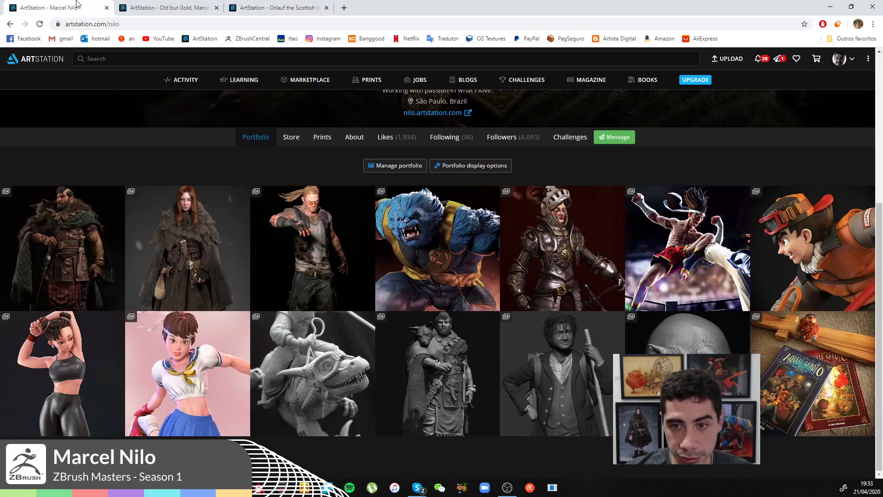
middle_click(424, 350)
left_click(360, 5)
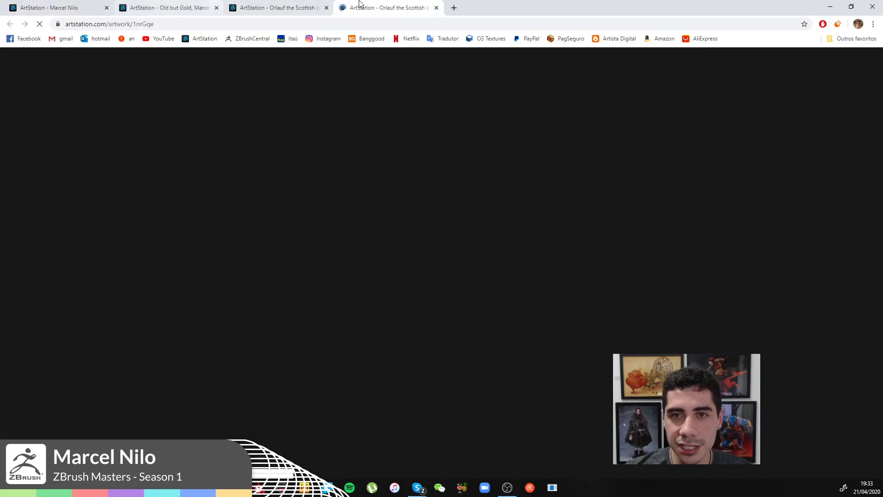
left_click(276, 8)
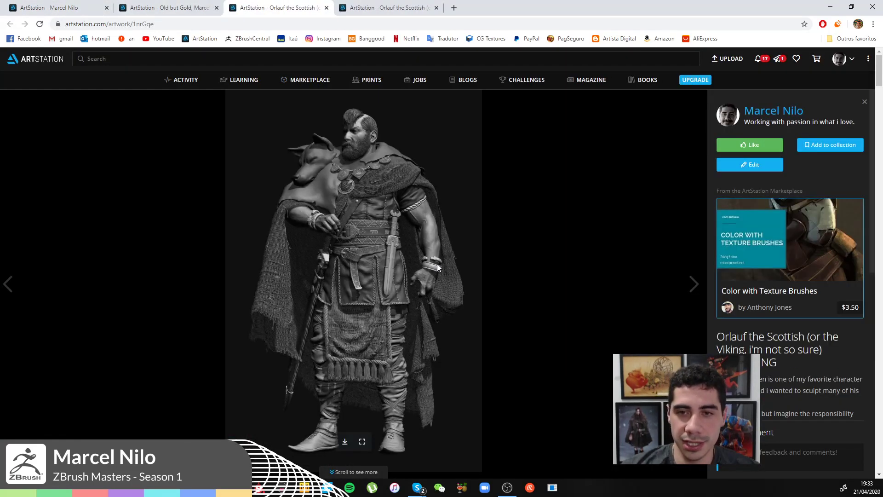
- Look through the grey Orlauf sculpt renders, from the full figures to the close-up of the belts and dagger
scroll(476, 277, "down", 8)
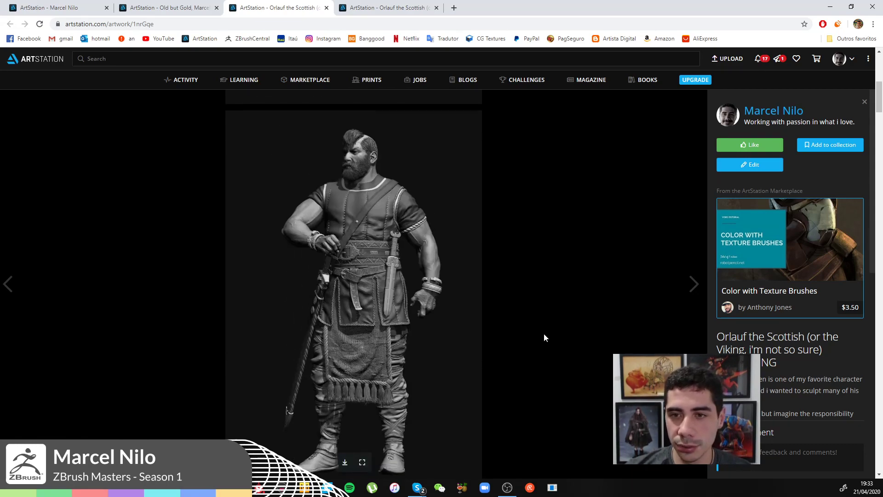
scroll(479, 354, "down", 8)
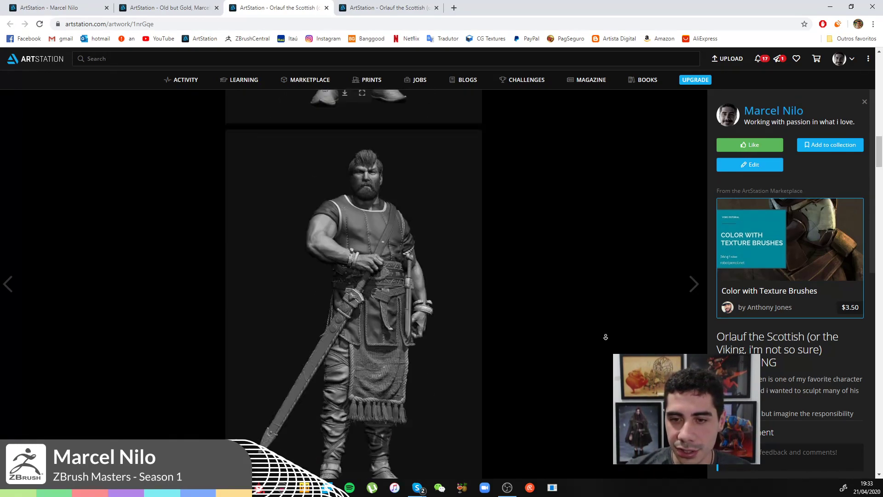
scroll(605, 337, "down", 12)
scroll(543, 347, "down", 15)
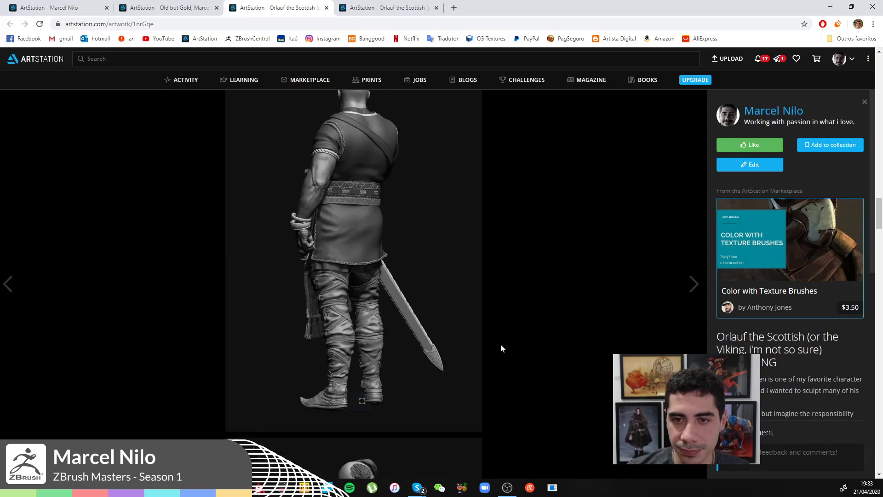
scroll(559, 316, "up", 8)
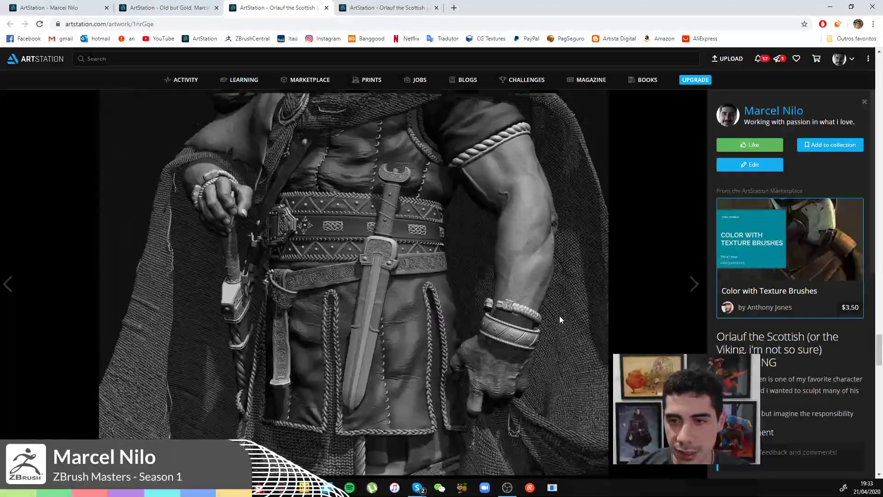
scroll(391, 427, "down", 3)
scroll(392, 427, "down", 1)
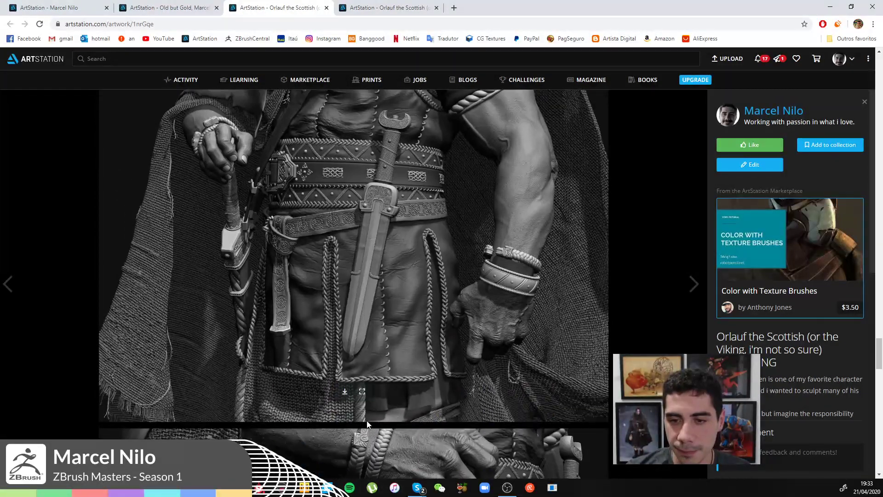
- Open the belt and dagger close-up at full size and inspect the leather, stitching, ornaments and arm skin
left_click(366, 397)
scroll(755, 264, "right", 6)
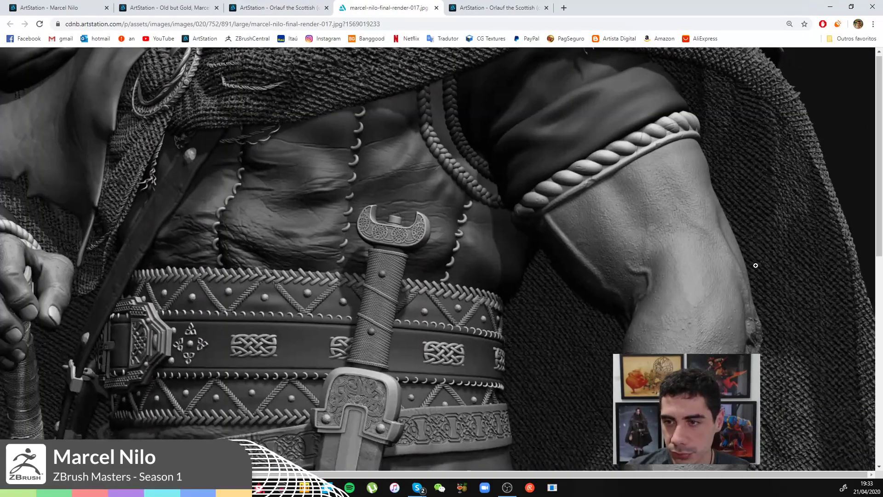
scroll(738, 317, "down", 1)
scroll(738, 313, "down", 2)
left_click(738, 281)
left_click(738, 281)
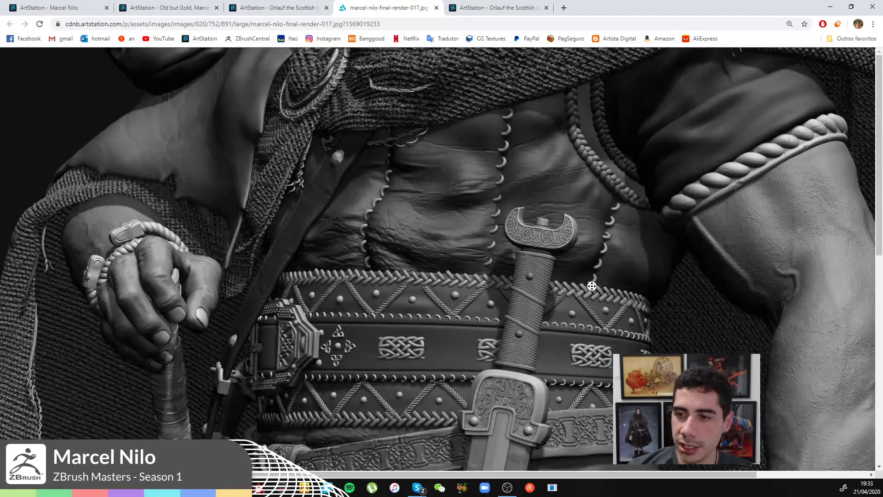
scroll(738, 281, "right", 3)
scroll(738, 282, "down", 2)
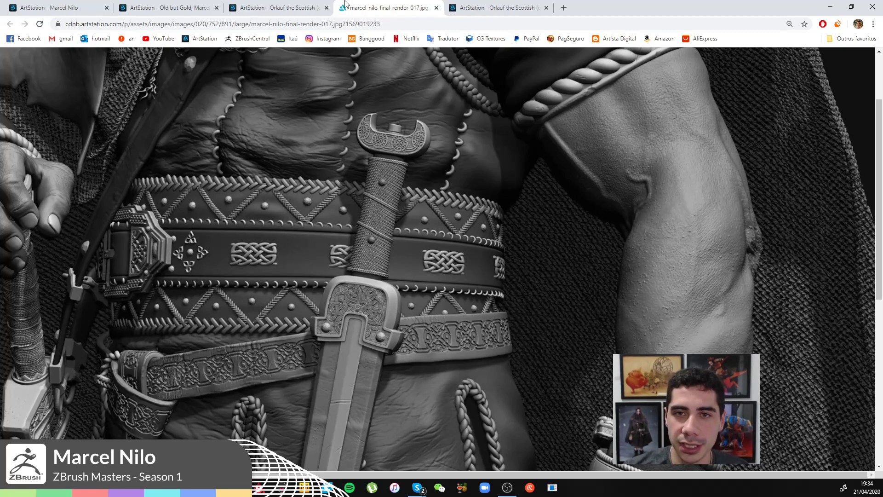
- Go back to the ring fight illustration on the Old but Gold page
left_click(276, 7)
left_click(193, 6)
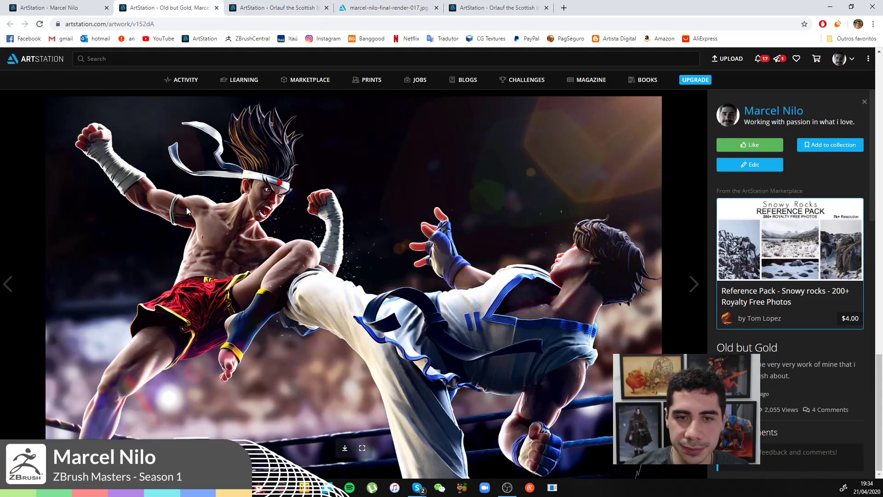
- Return to the portfolio and open the X-Men Beast Collectible Fun Art artwork in its own tab
left_click(50, 7)
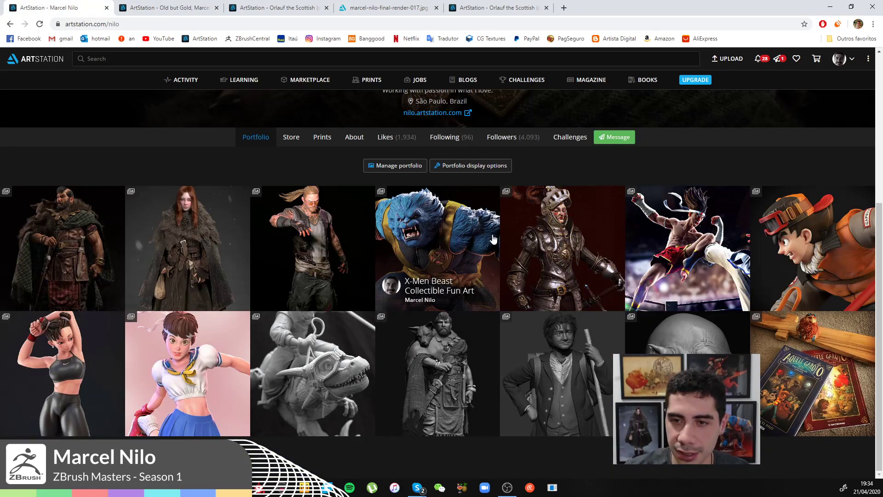
middle_click(455, 245)
left_click(184, 7)
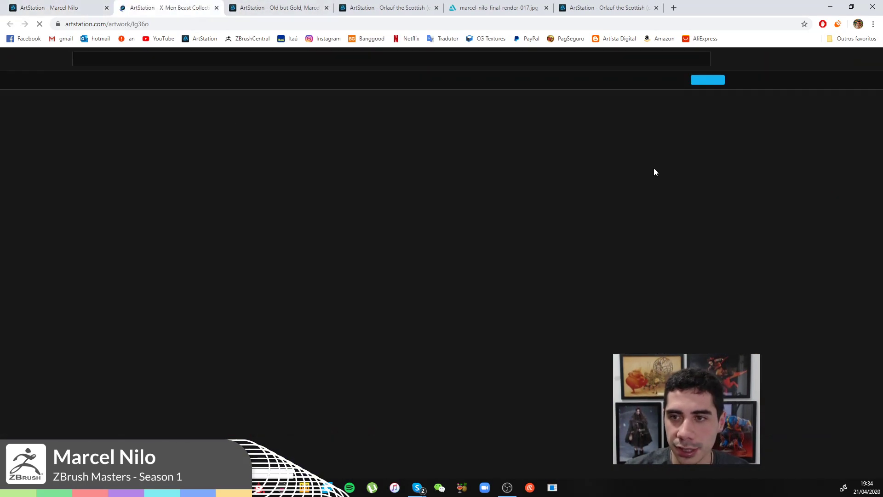
- Look through the Beast statue images, from the coloured renders and close-ups to the grey sculpt views
scroll(543, 209, "down", 8)
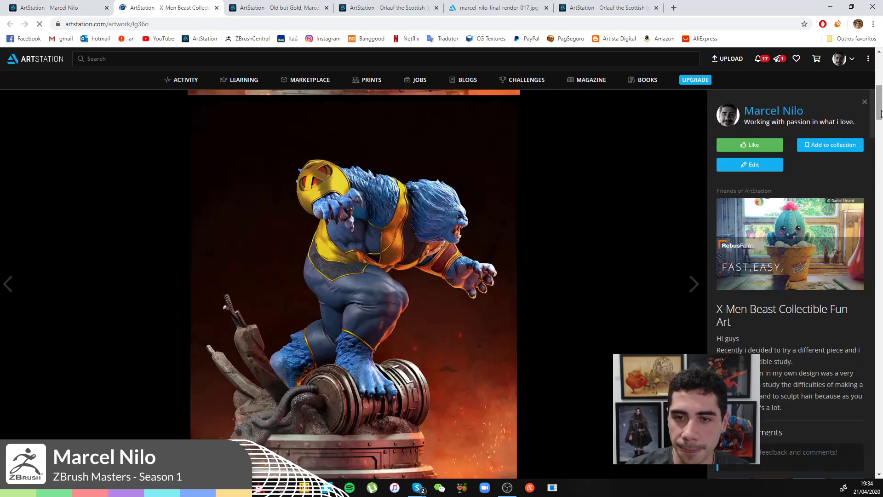
scroll(542, 209, "down", 7)
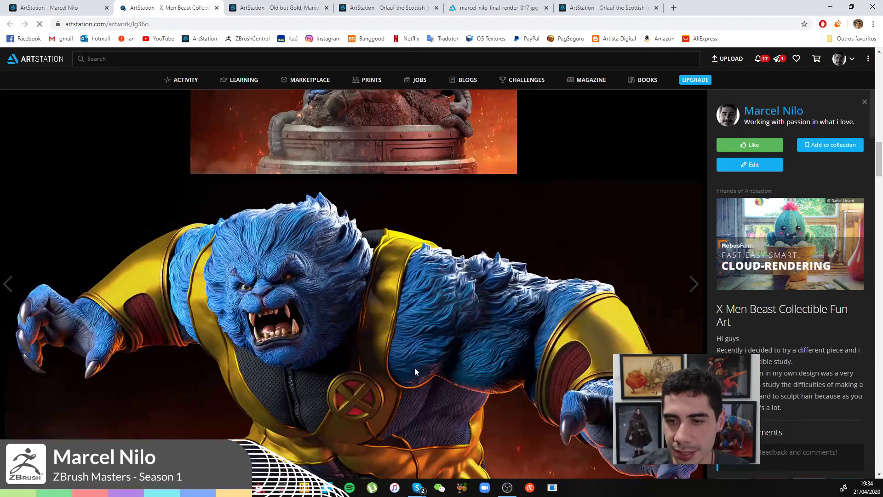
scroll(540, 375, "down", 10)
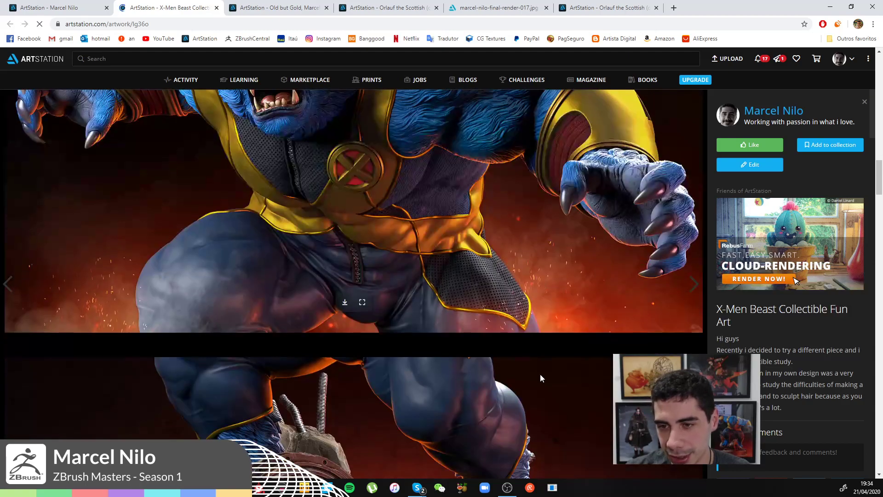
scroll(540, 374, "down", 12)
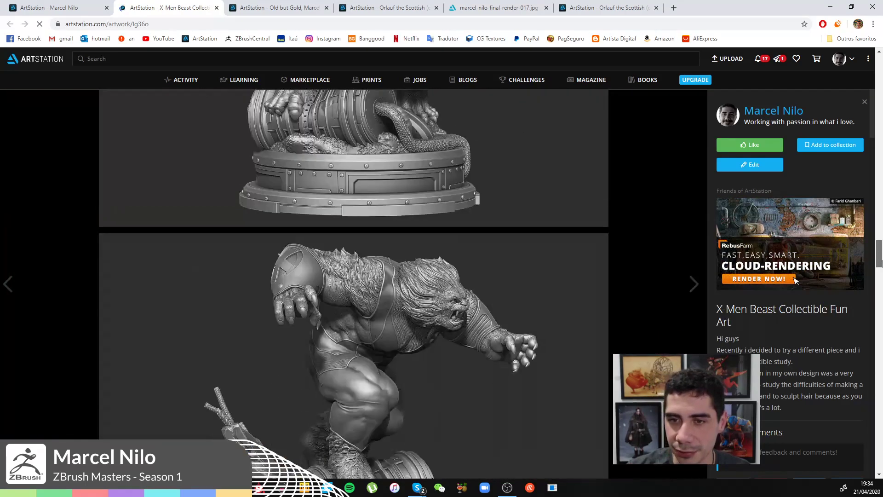
left_click_drag(882, 263, 882, 246)
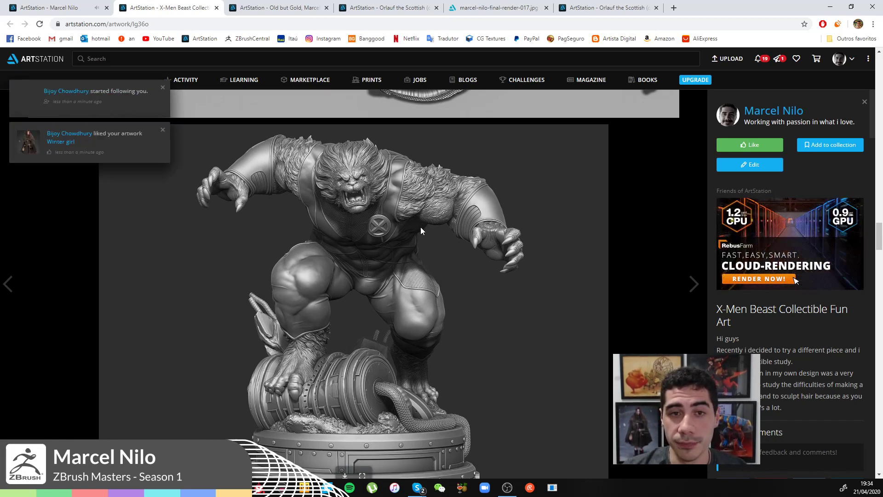
- Switch to ZBrush, select the EyesOutter1 subtool and bring the Viking's bearded face into a close front view
left_click(386, 8)
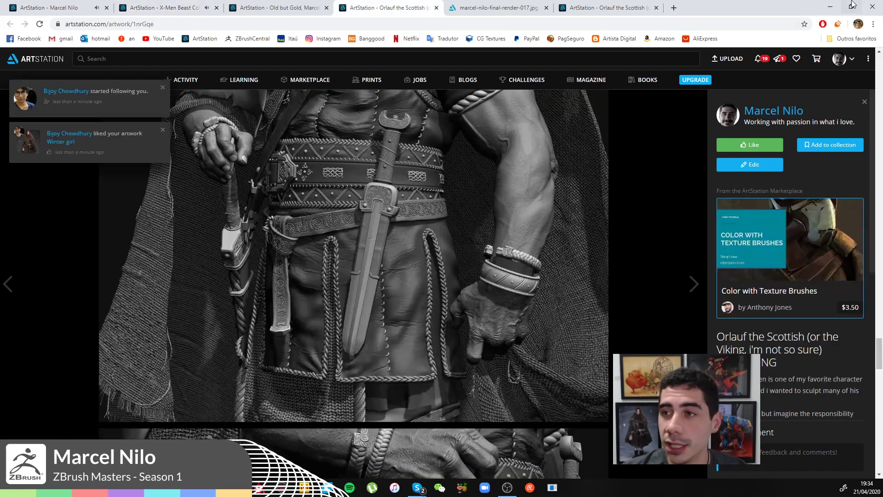
left_click(830, 7)
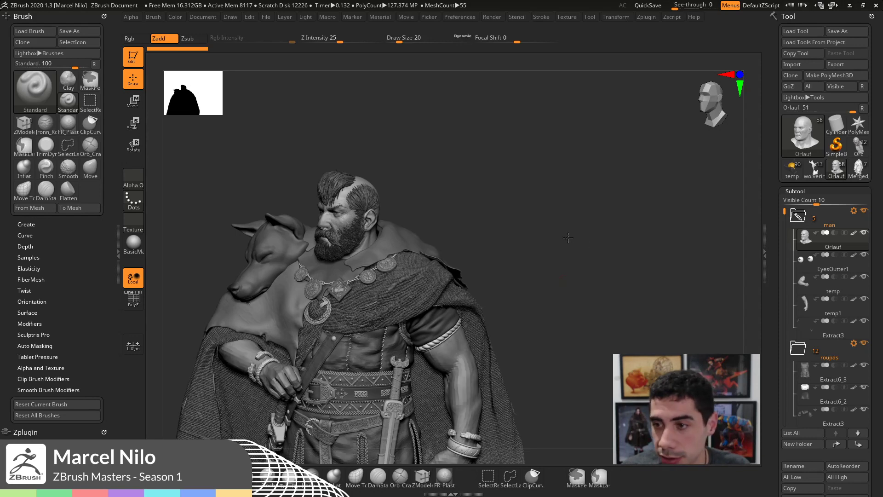
left_click(804, 266)
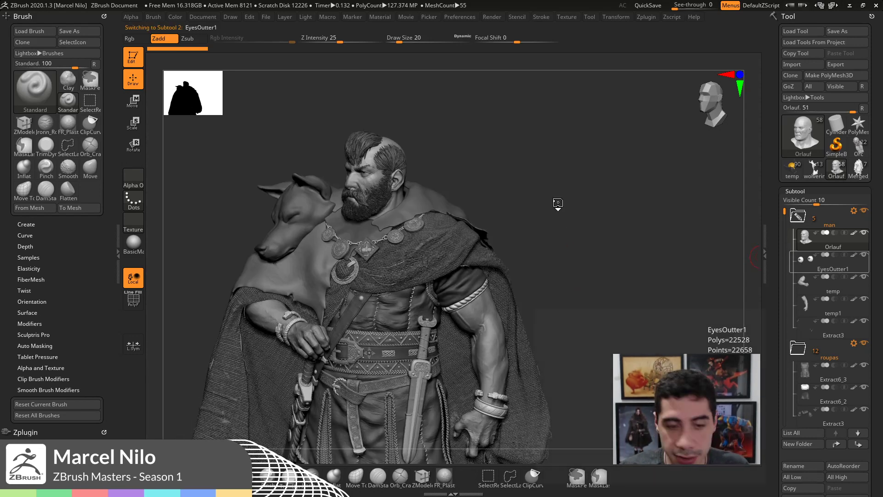
key("f")
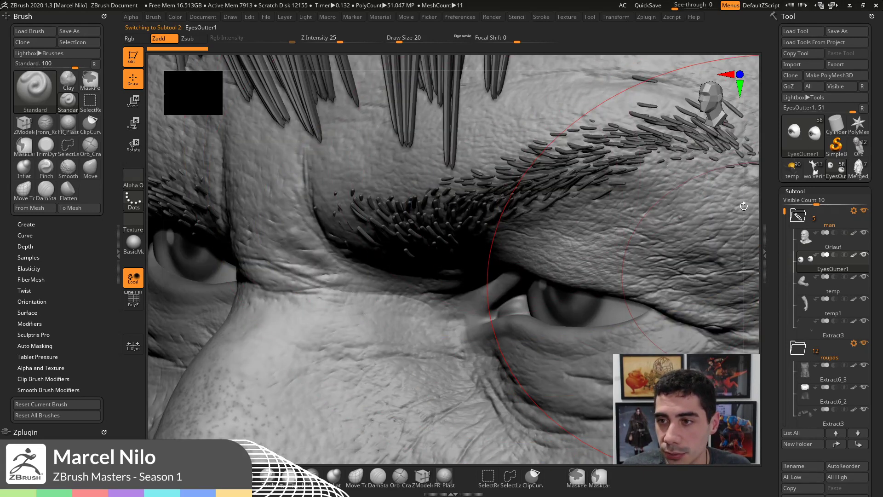
left_click_drag(741, 198, 657, 215, "alt")
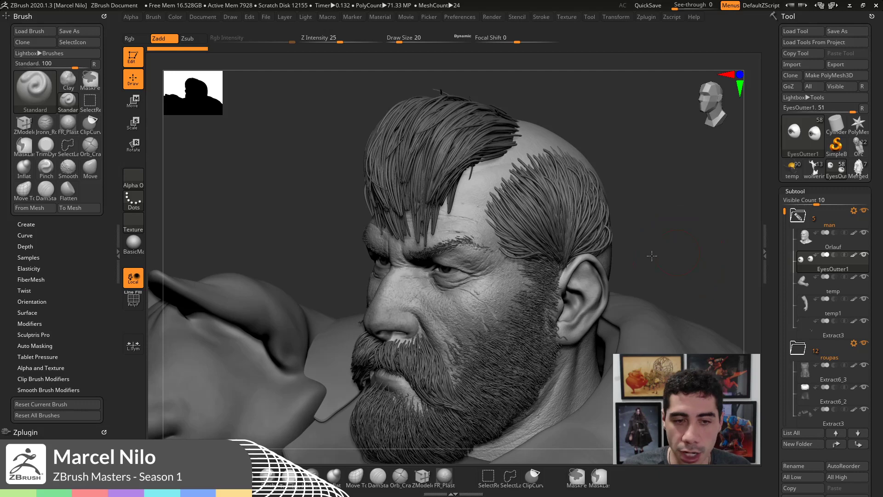
left_click_drag(651, 229, 683, 246)
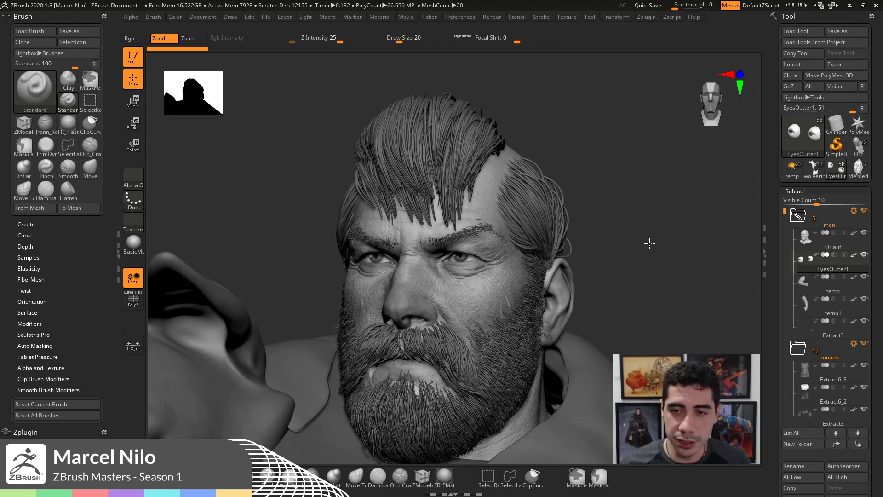
left_click_drag(635, 276, 650, 243, "alt")
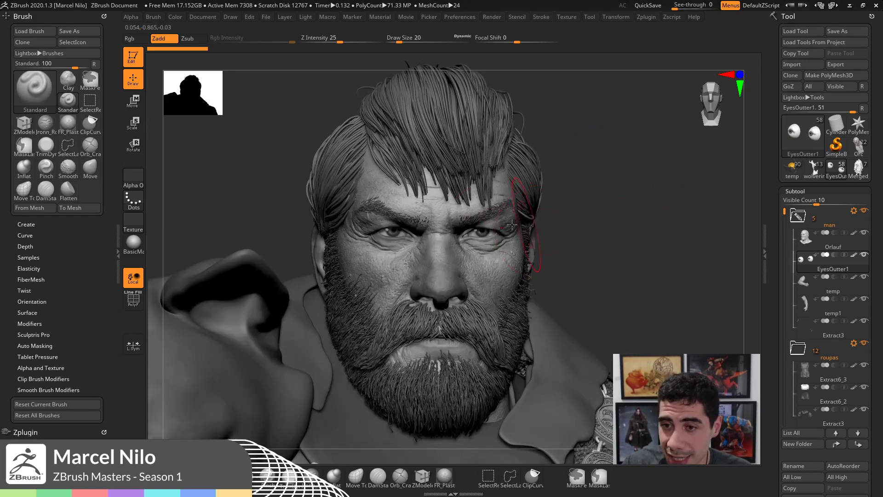
- Hide the beard and the whole cabelo folder, and examine the bare head's skin detail from several angles
left_click_drag(786, 214, 793, 398)
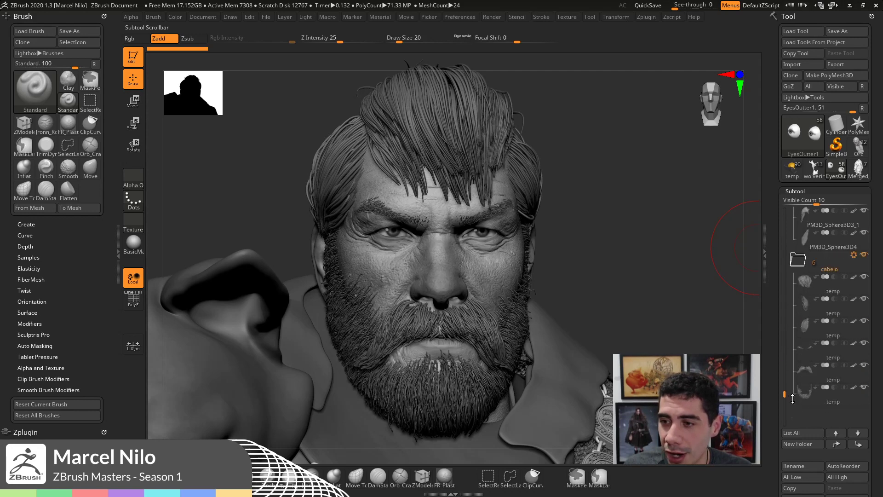
left_click(865, 387)
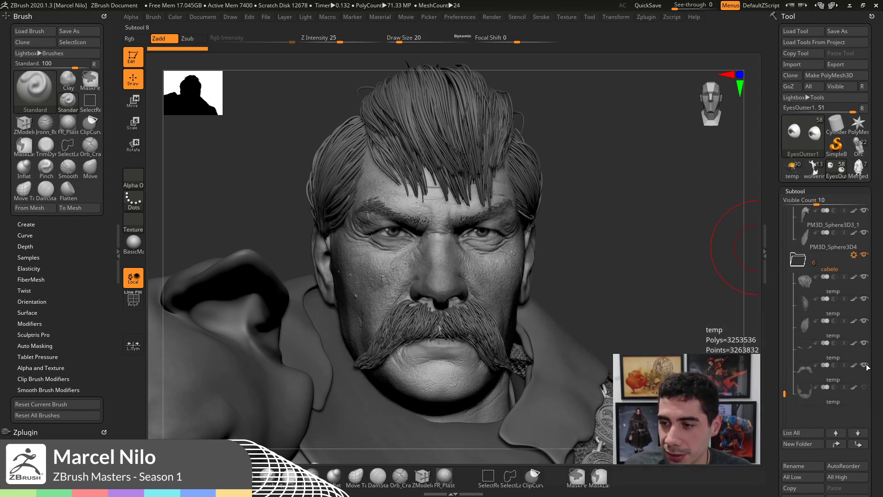
left_click(865, 255)
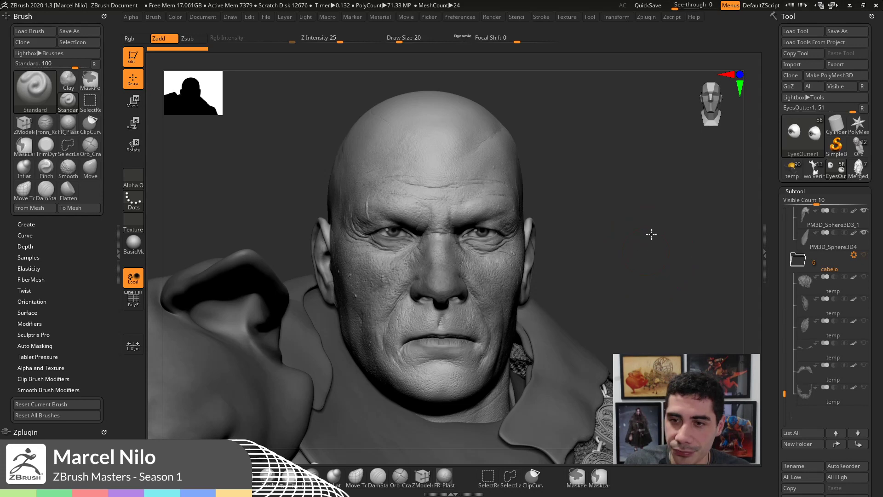
mouse_move(642, 194)
left_mouse_down()
mouse_move(619, 189)
mouse_move(641, 191)
left_mouse_up()
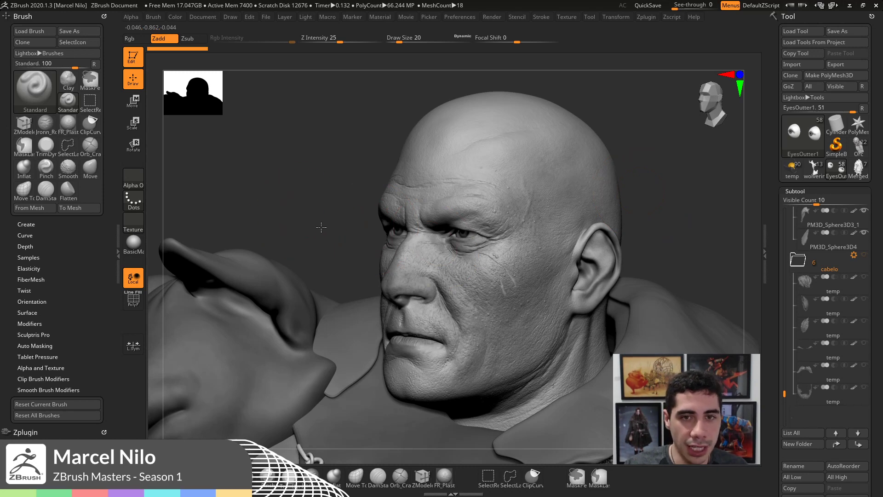
left_click_drag(321, 226, 633, 210, "shift")
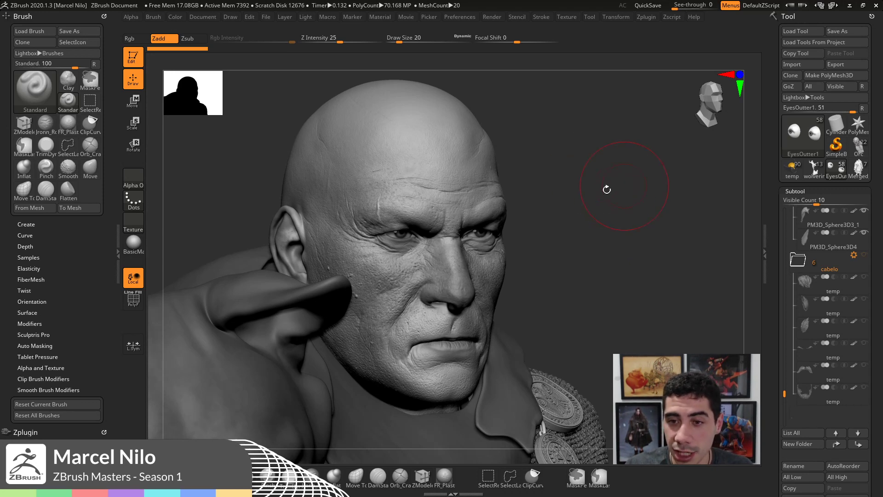
left_click_drag(533, 221, 527, 172)
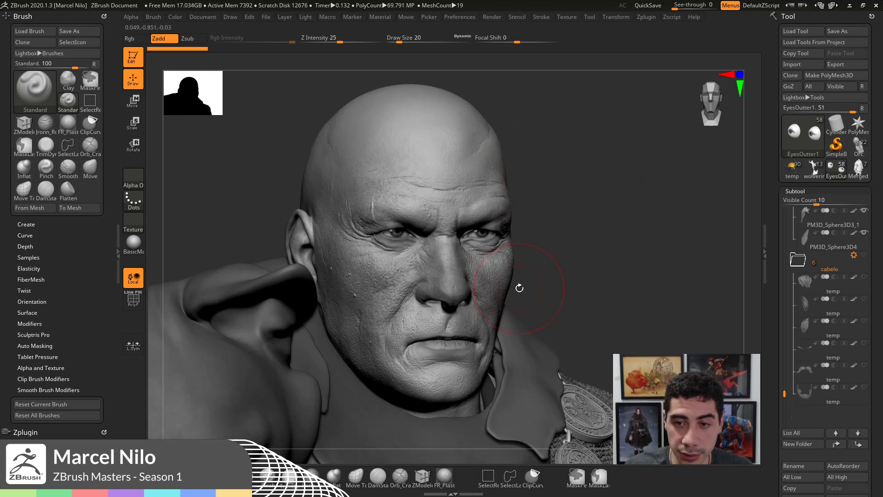
- Show the cabelo folder again and frame the full Viking figure from the front
left_click(864, 254)
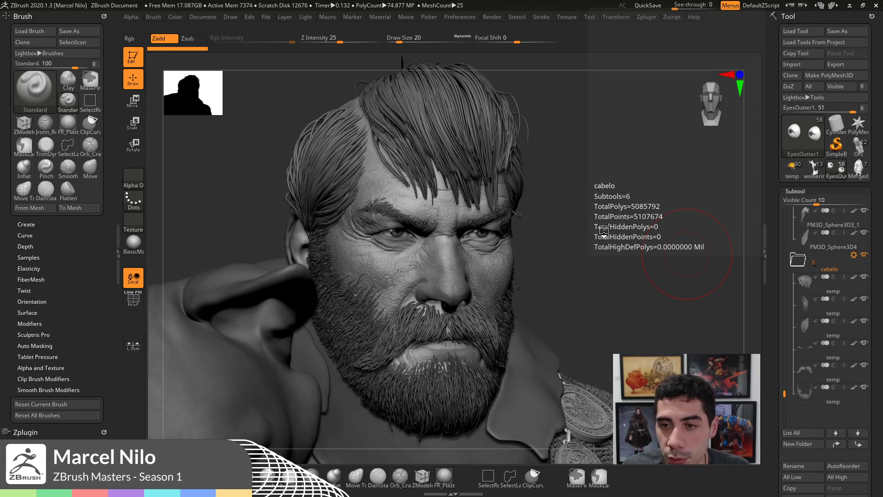
key("f")
key("shift")
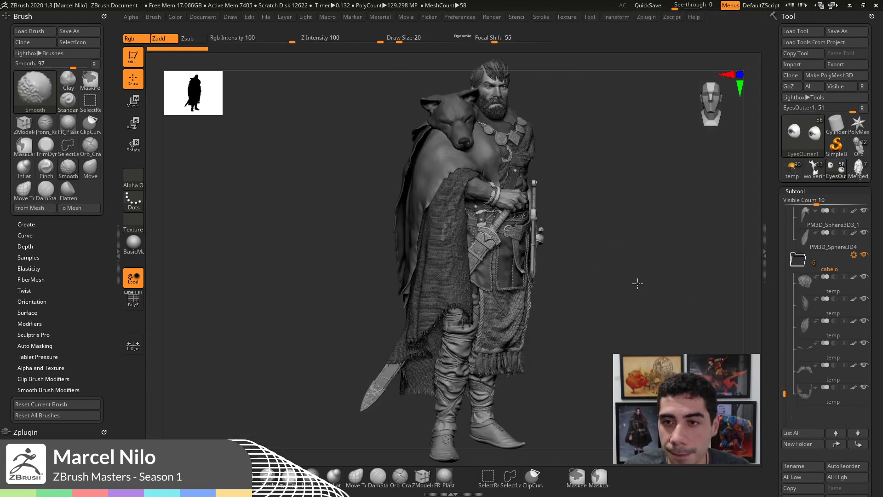
left_click_drag(635, 182, 628, 220, "shift")
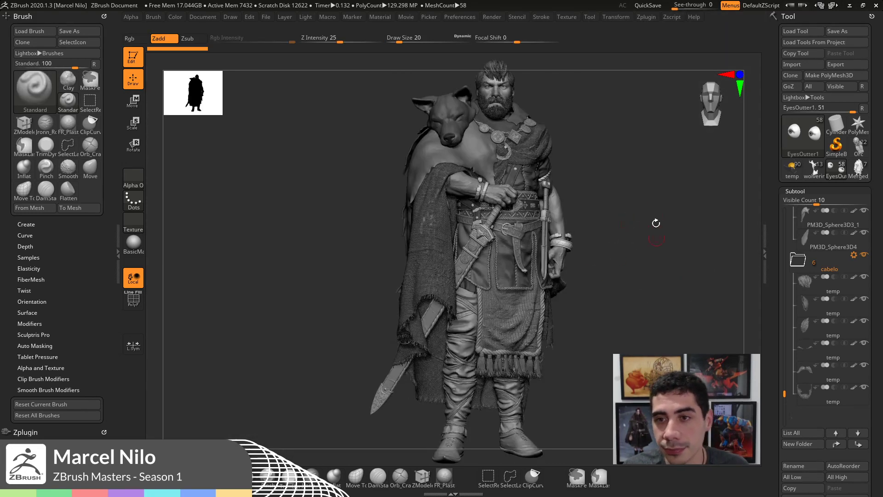
- Switch to the wolverine_blocking tool and fit the whole figure with its rock base in view
left_click(806, 172)
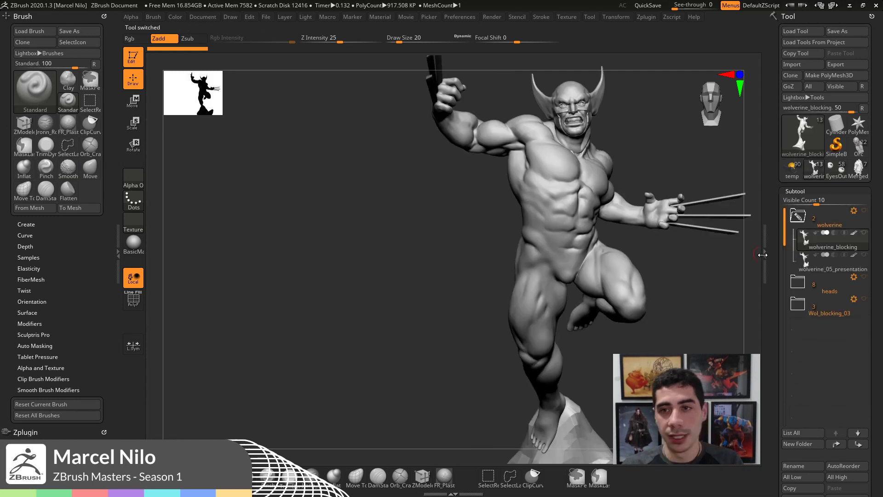
left_click_drag(671, 311, 557, 302, "alt")
left_click_drag(611, 294, 609, 289, "alt")
left_click_drag(611, 293, 598, 282)
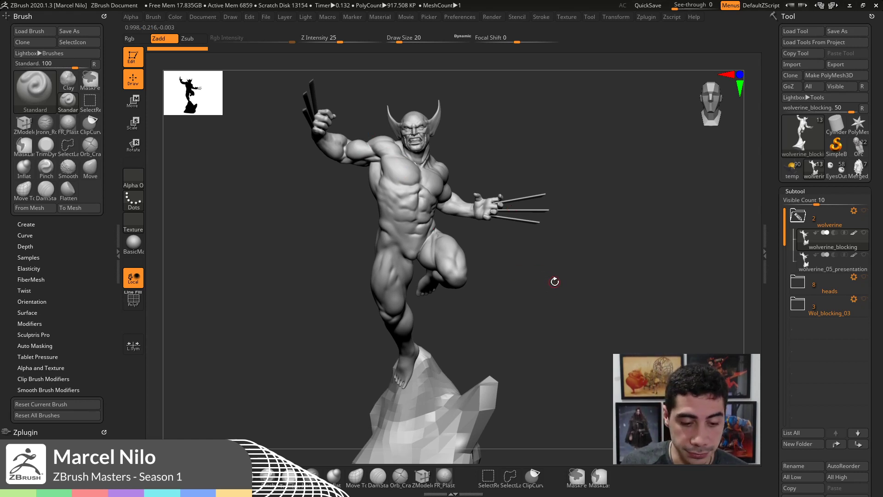
left_click_drag(554, 289, 541, 278)
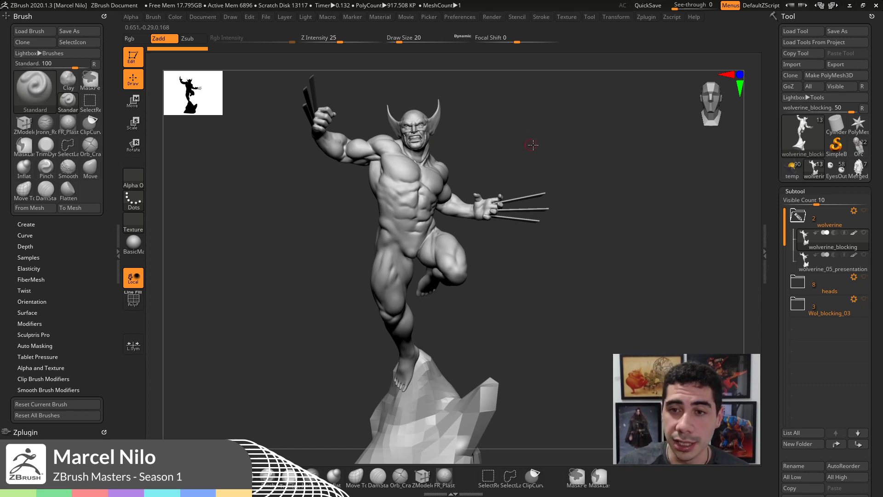
- Turn on PolyFrame and examine the Wolverine's polygroups and topology on the torso, arms and head
left_click_drag(533, 144, 538, 186)
key("shift+f")
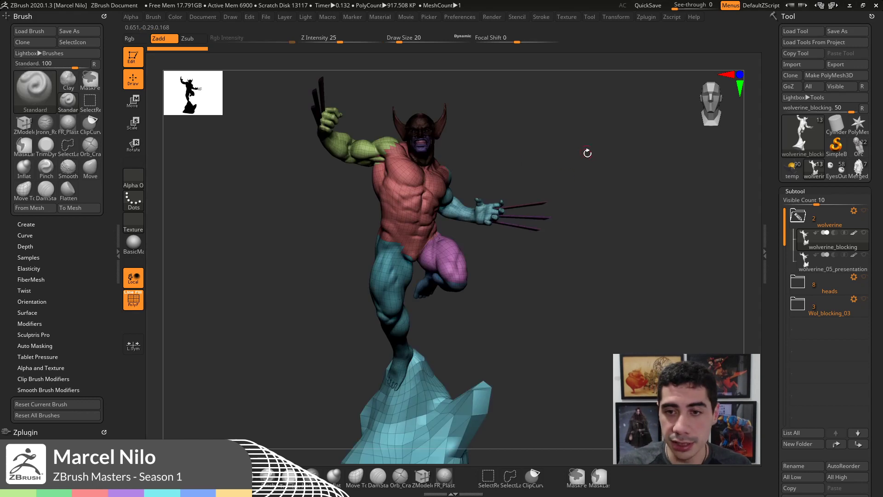
left_click_drag(598, 253, 607, 266, "alt")
left_click_drag(644, 172, 690, 195, "alt")
left_click_drag(499, 360, 497, 352, "alt")
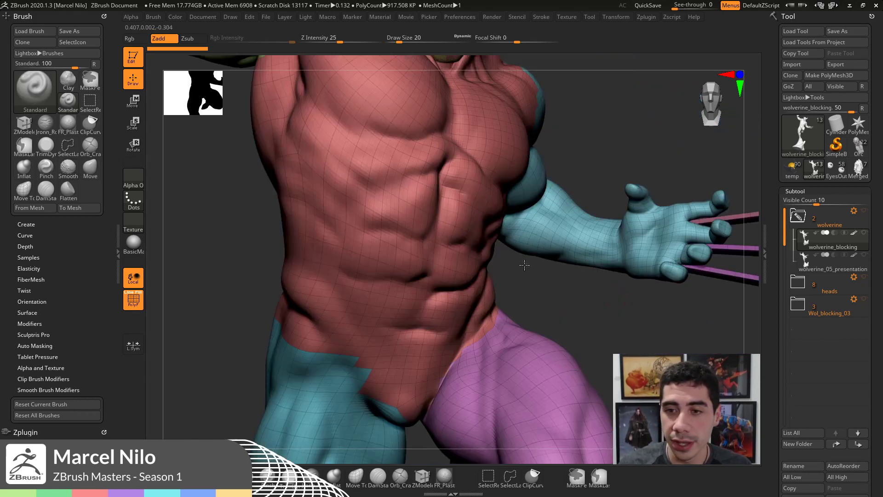
mouse_move(607, 124)
left_mouse_down("alt")
mouse_move(598, 237)
mouse_move(606, 234)
mouse_move(528, 249)
left_mouse_up("alt")
left_click_drag(634, 180, 543, 201)
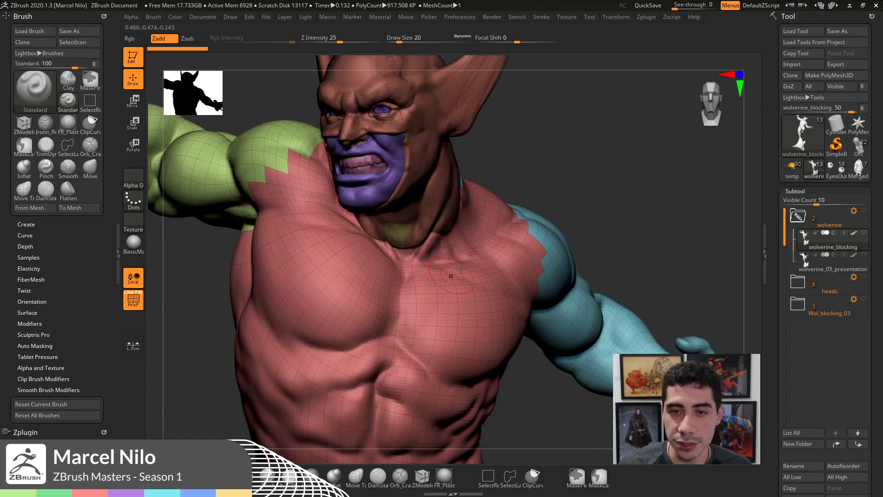
left_click_drag(621, 179, 603, 192, "alt")
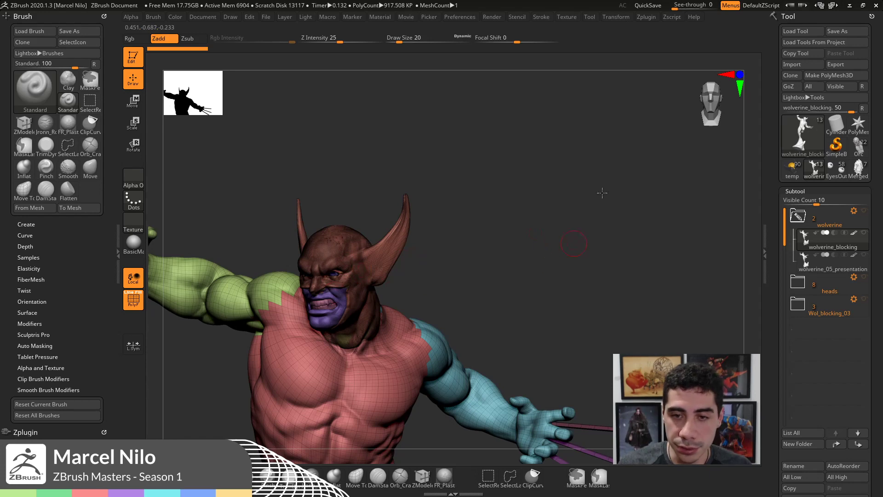
left_click_drag(573, 243, 613, 178, "alt")
left_click_drag(613, 178, 592, 199)
- Turn off PolyFrame and review the plain Wolverine blocking and its pose from the front and the side
key("shift+f")
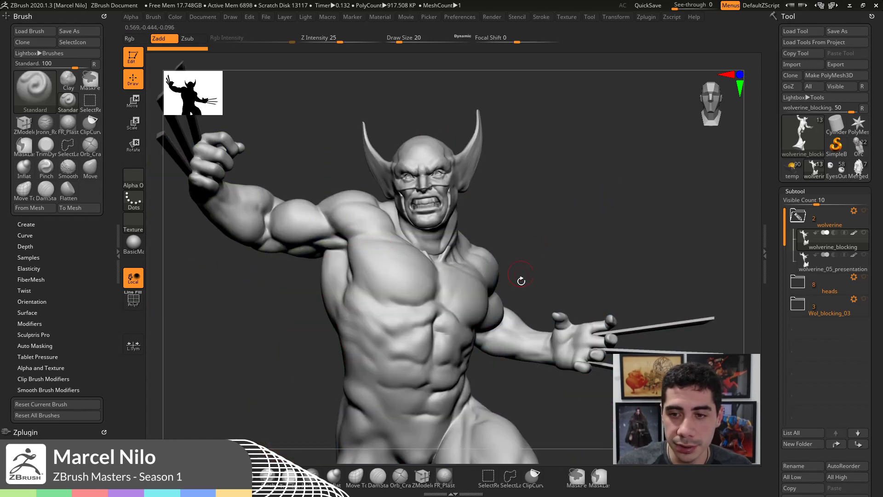
mouse_move(591, 215)
left_mouse_down("alt")
mouse_move(619, 130)
mouse_move(588, 201)
left_mouse_up("alt")
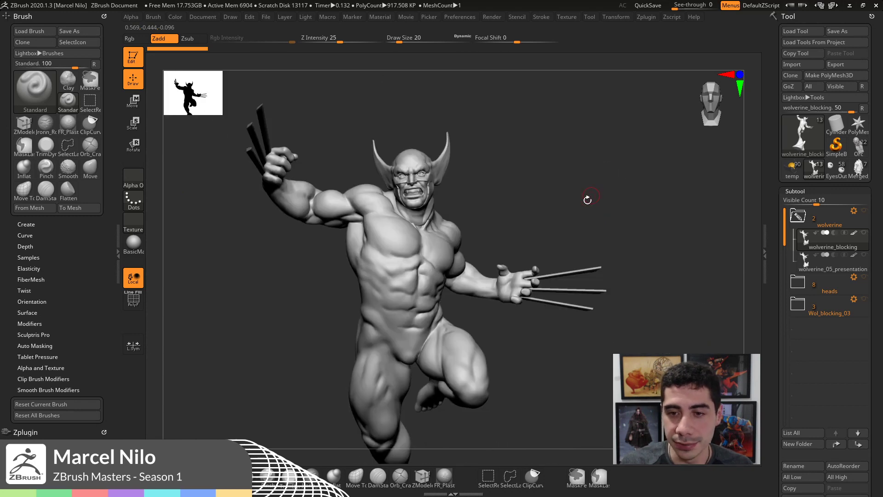
left_click_drag(507, 201, 534, 132, "alt")
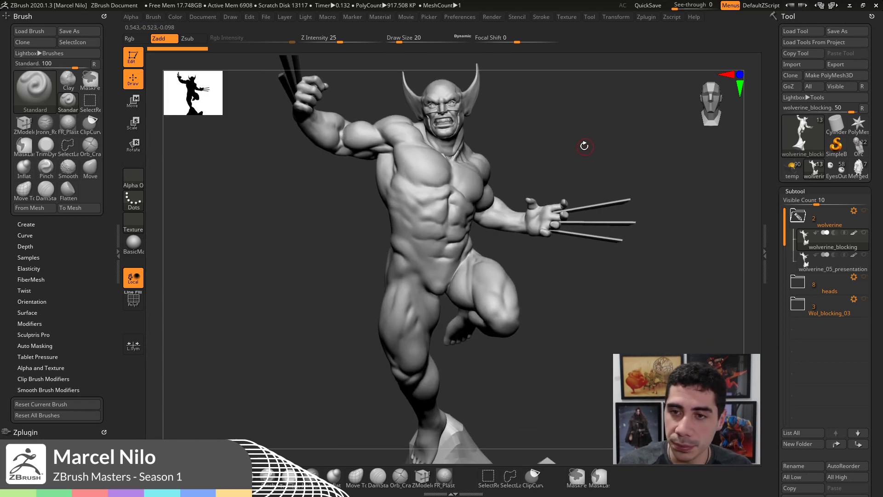
left_click_drag(591, 143, 555, 143)
mouse_move(569, 328)
left_mouse_down("alt")
mouse_move(575, 275)
mouse_move(572, 302)
left_mouse_up("alt")
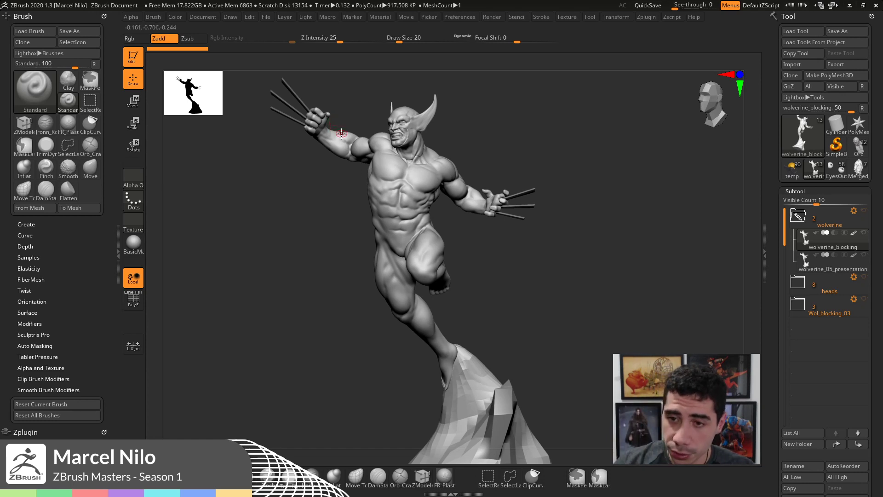
left_click_drag(449, 138, 473, 164)
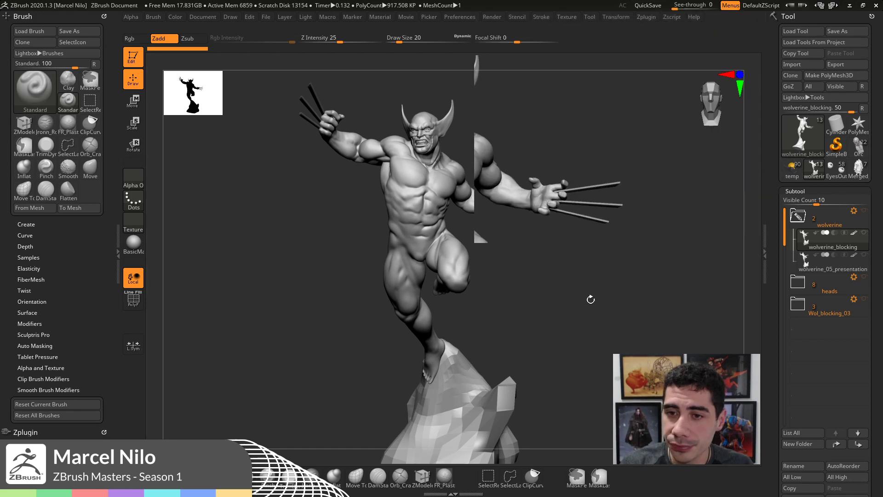
- Place the Merged_Viking_02_pose4 tool beside the Wolverine and switch it to the Merged_Viking_02_pose1 subtool for comparison
mouse_move(590, 300)
left_mouse_down("alt")
mouse_move(508, 314)
mouse_move(517, 310)
mouse_move(493, 305)
mouse_move(495, 319)
left_mouse_up("alt")
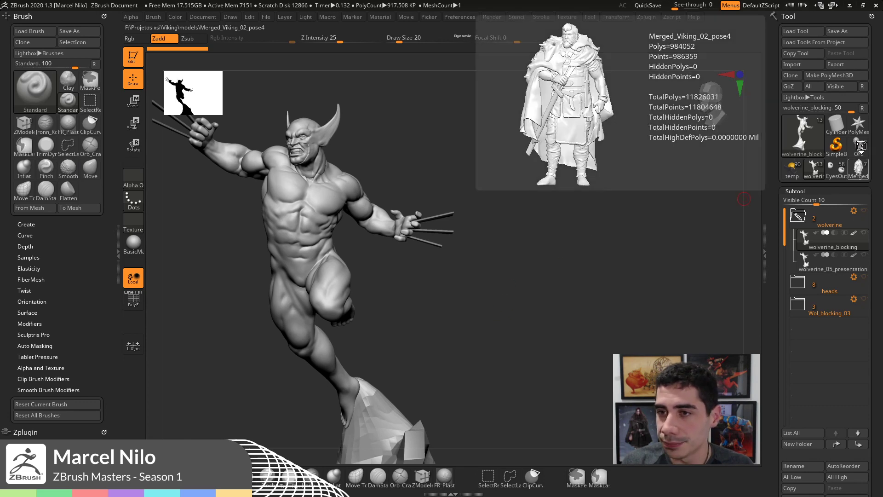
left_click(858, 169)
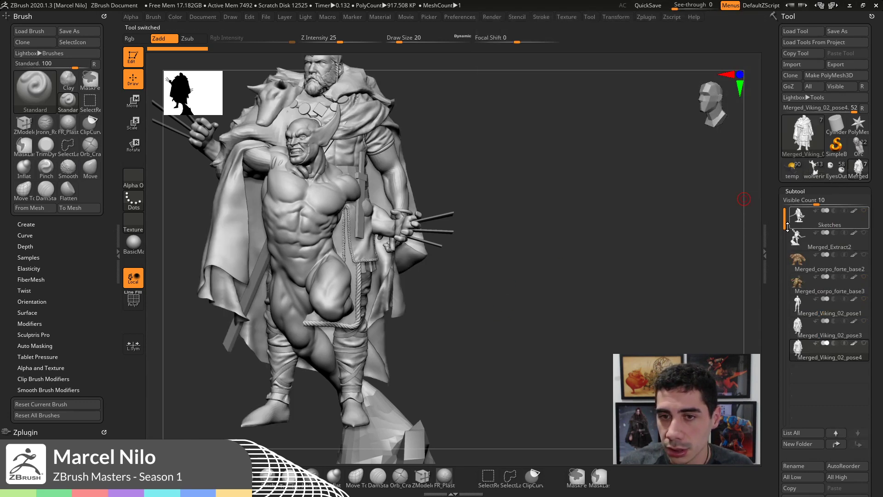
left_click_drag(641, 354, 819, 395, "alt")
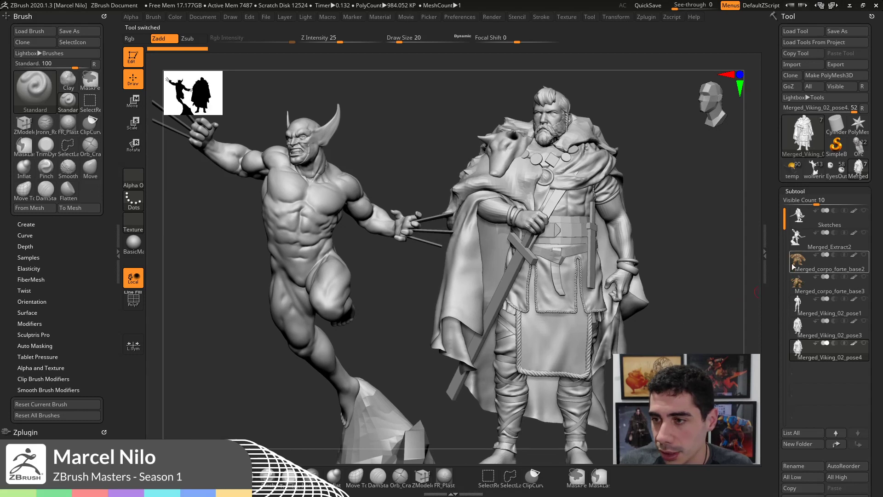
left_click(799, 303)
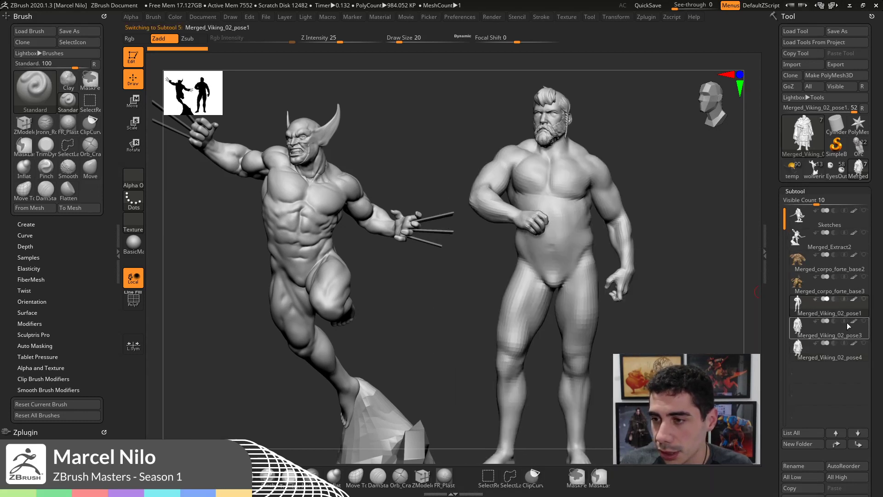
left_click_drag(674, 327, 676, 330, "alt")
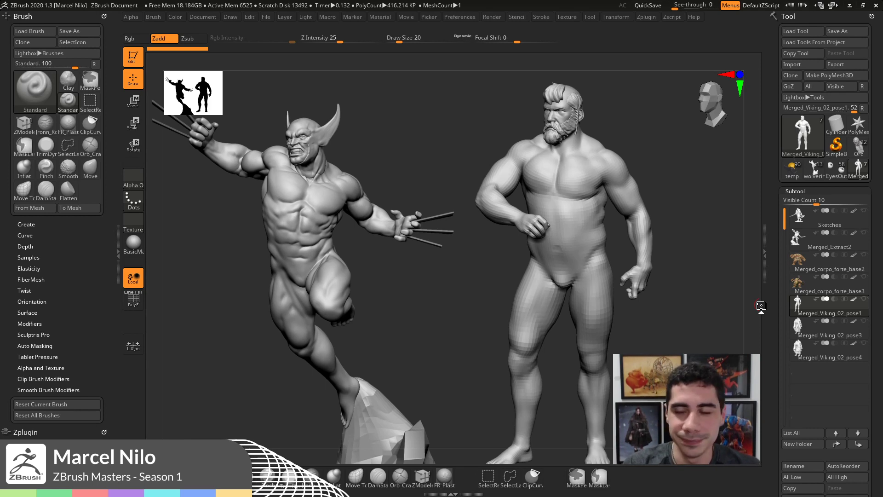
left_click_drag(704, 272, 697, 278)
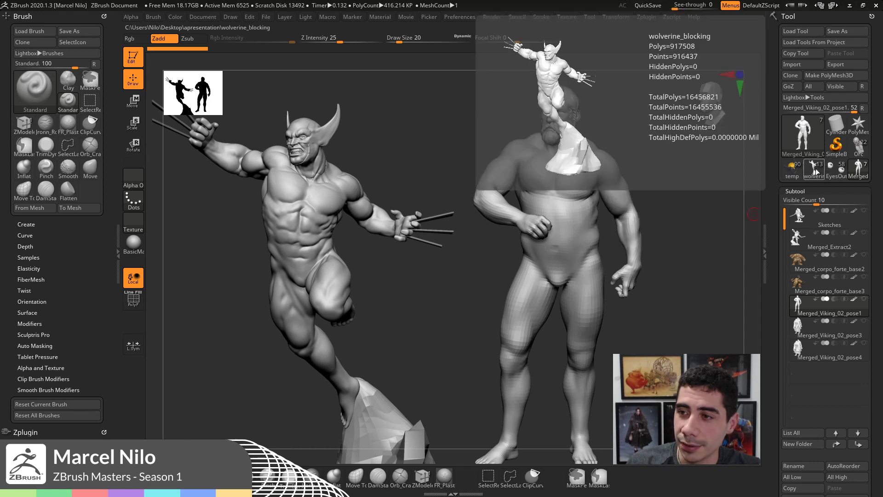
- Switch back to the wolverine_blocking tool, clear the other figures from the canvas and fit the Wolverine in view
left_click(815, 176)
left_click_drag(460, 338, 420, 317)
left_click(553, 265, "ctrl+shift")
key("f")
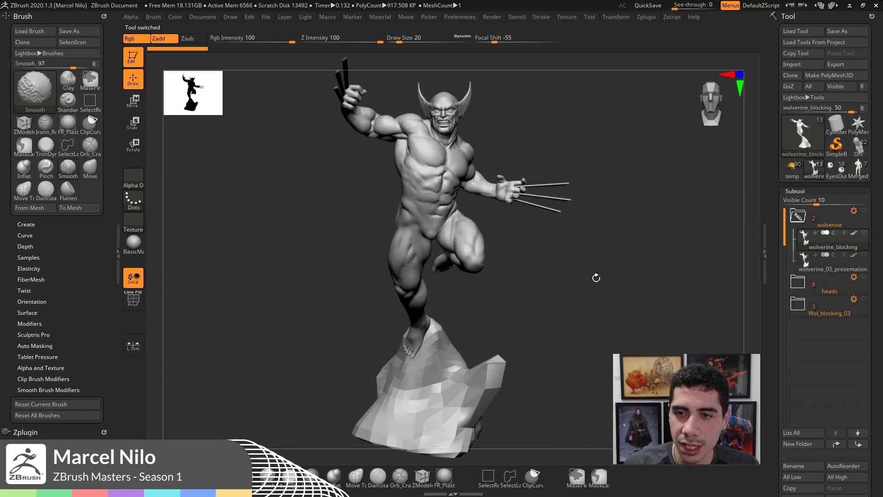
key("p")
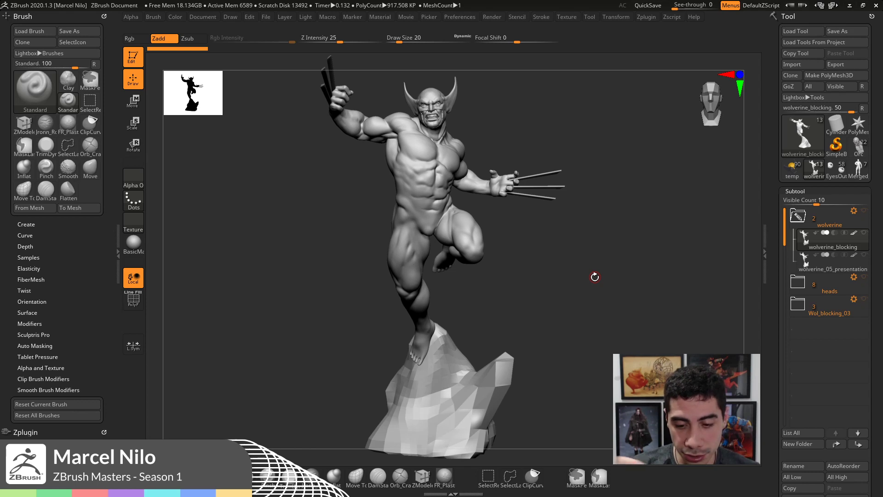
- Turn on PolyFrame and examine the Wolverine's polygroups and edge flow on the torso, shoulders and neck up close
left_click_drag(595, 277, 617, 409)
left_click_drag(512, 171, 529, 292, "alt")
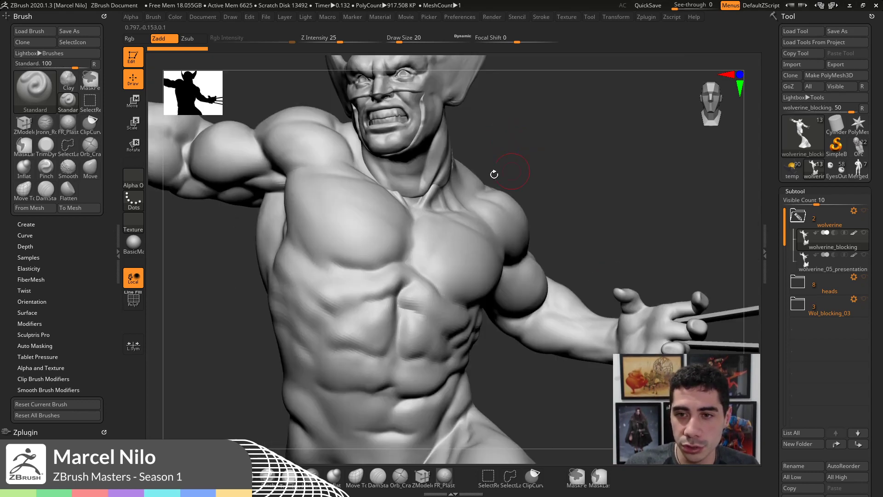
key("shift+f")
left_click_drag(528, 152, 341, 126)
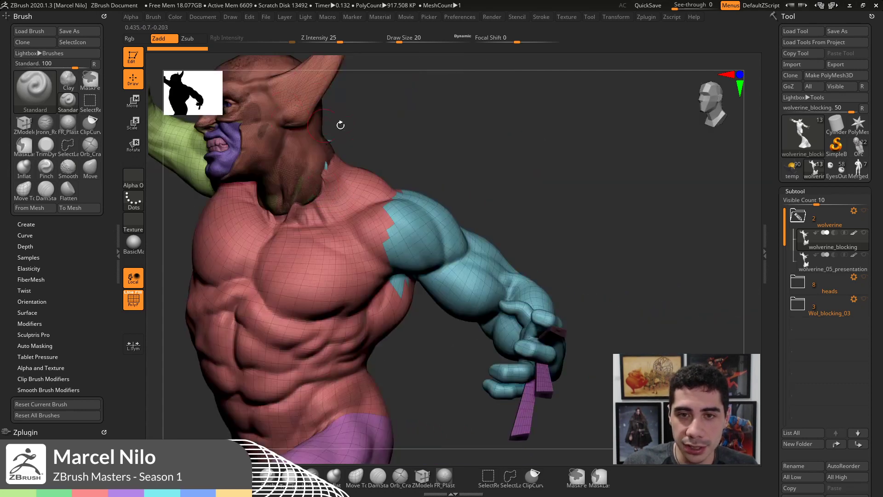
left_click_drag(403, 126, 359, 129)
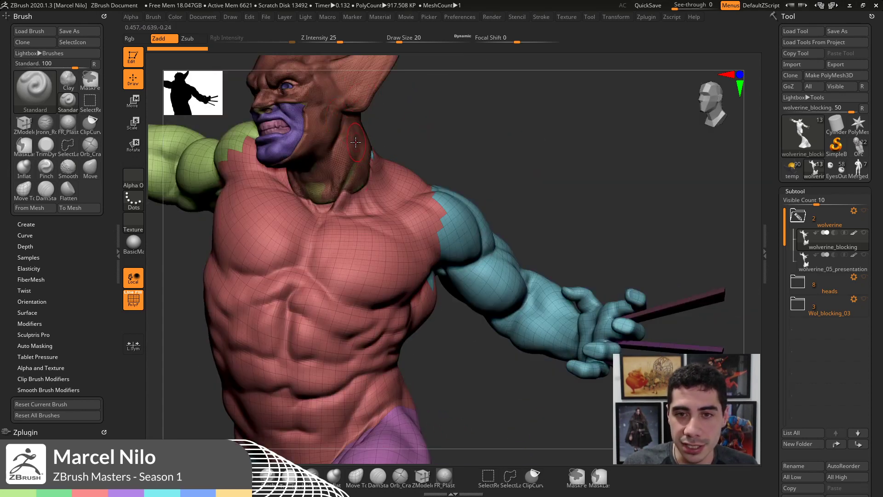
left_click_drag(541, 158, 549, 154)
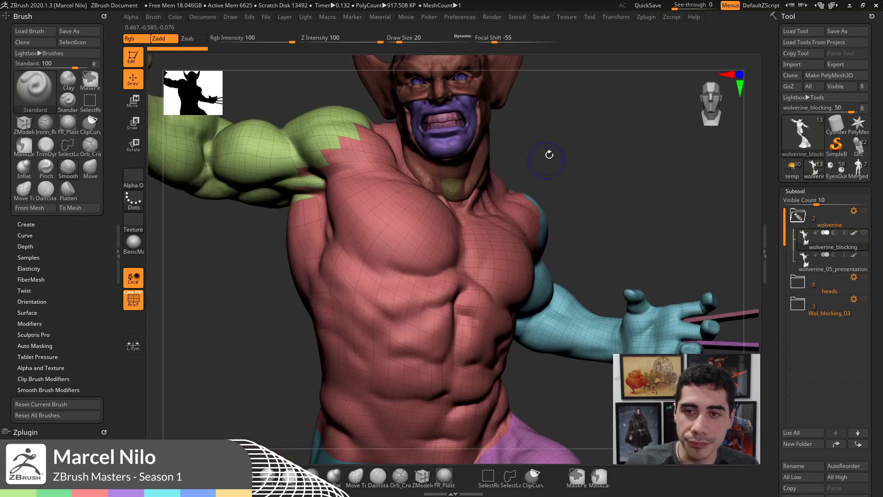
- Fit the whole Wolverine in view, turn off PolyFrame and review the plain figure from the front
key("shift+f")
key("shift+f")
key("f")
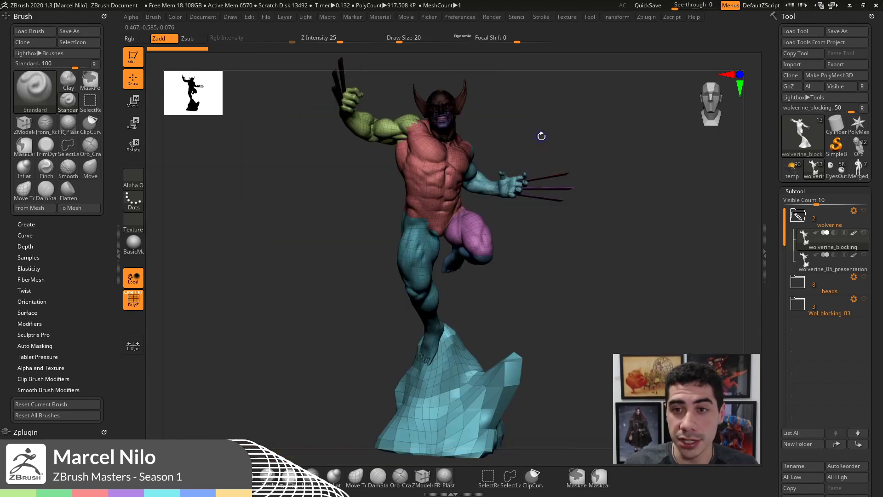
key("shift+f")
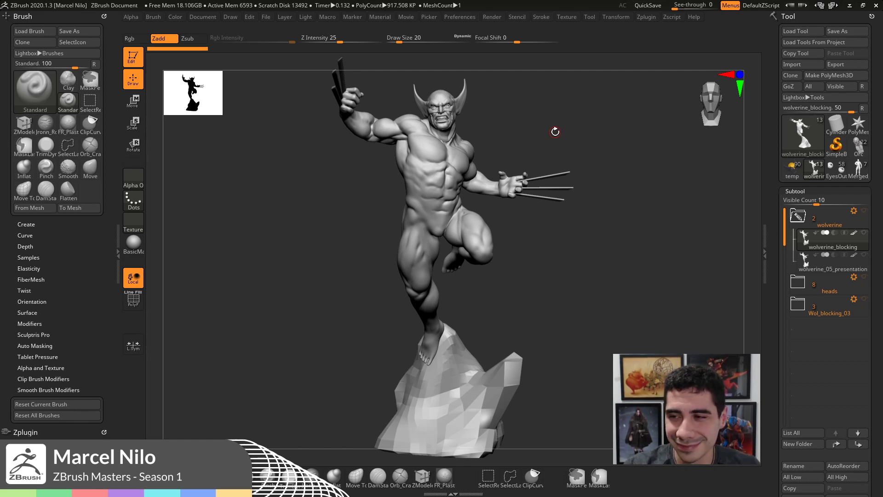
left_click_drag(627, 133, 616, 228)
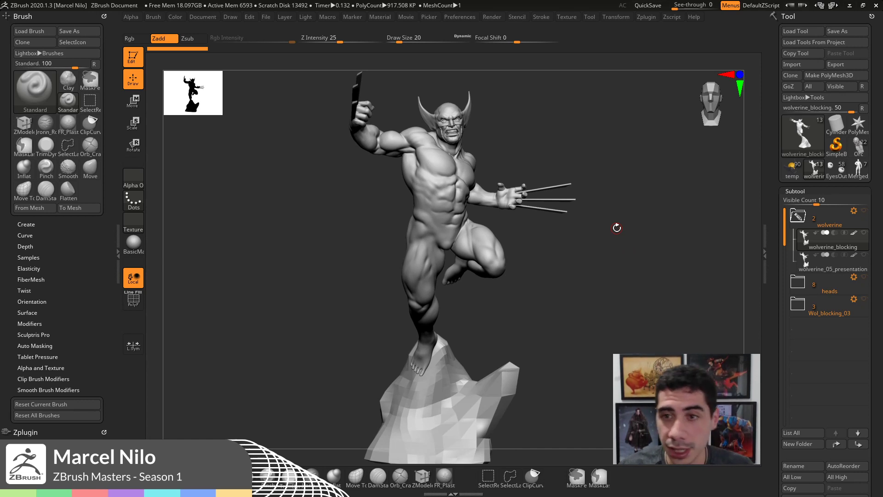
left_click_drag(585, 258, 616, 216)
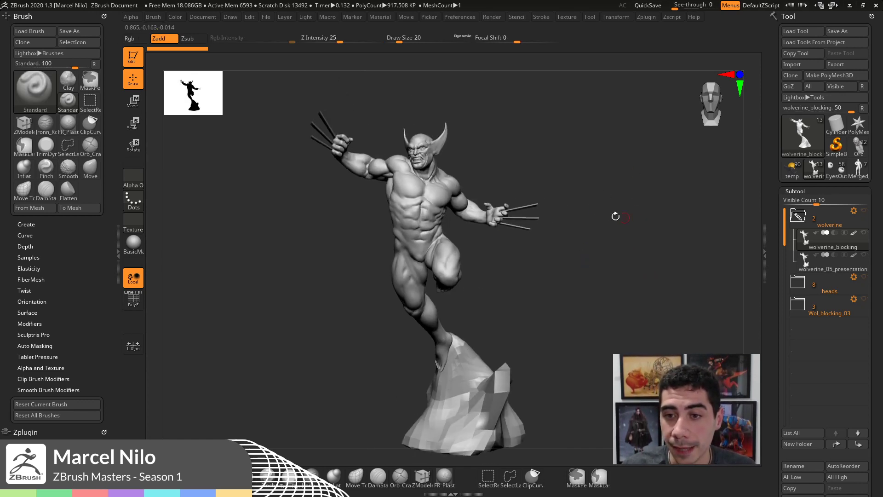
mouse_move(599, 262)
left_mouse_down()
mouse_move(597, 270)
mouse_move(552, 227)
mouse_move(585, 275)
left_mouse_up()
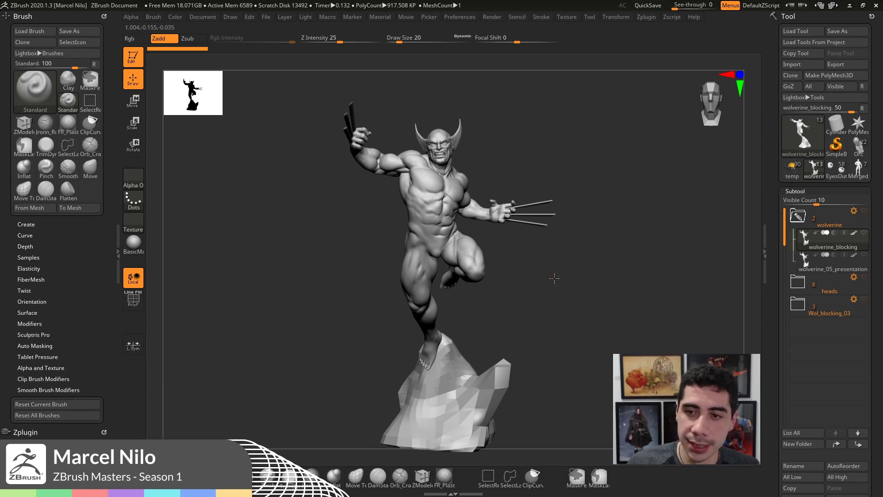
left_click_drag(554, 278, 558, 266)
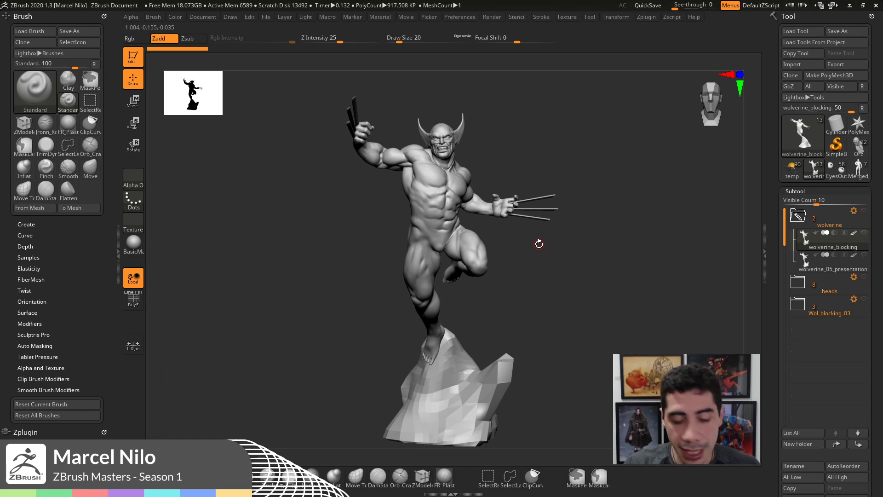
- Show PolyFrame on the full figure from a three-quarter view, and hide it again
key("shift+f")
left_click_drag(539, 245, 544, 157)
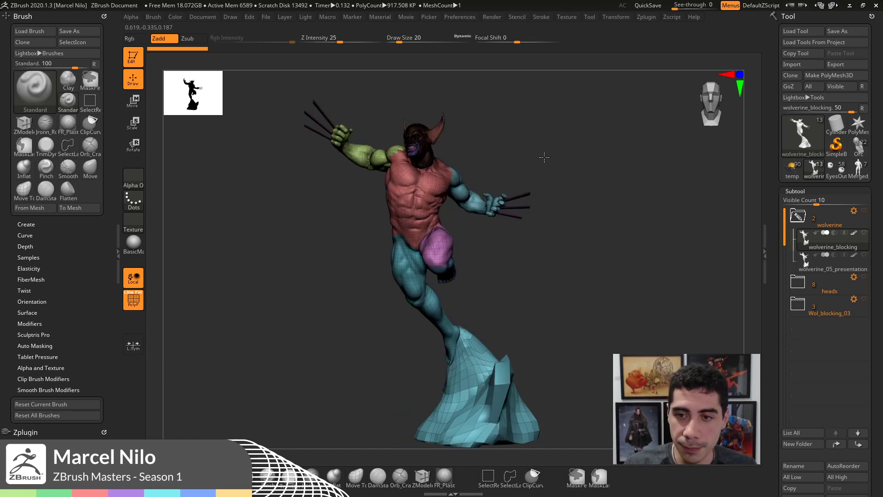
key("shift+f")
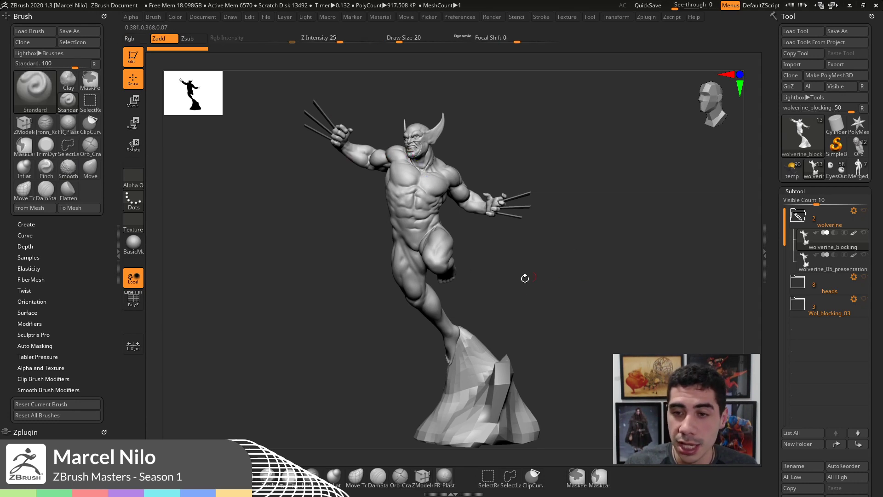
- Inspect the Wolverine's leaning pose and its contact with the rock base from both sides
left_click_drag(527, 277, 572, 285)
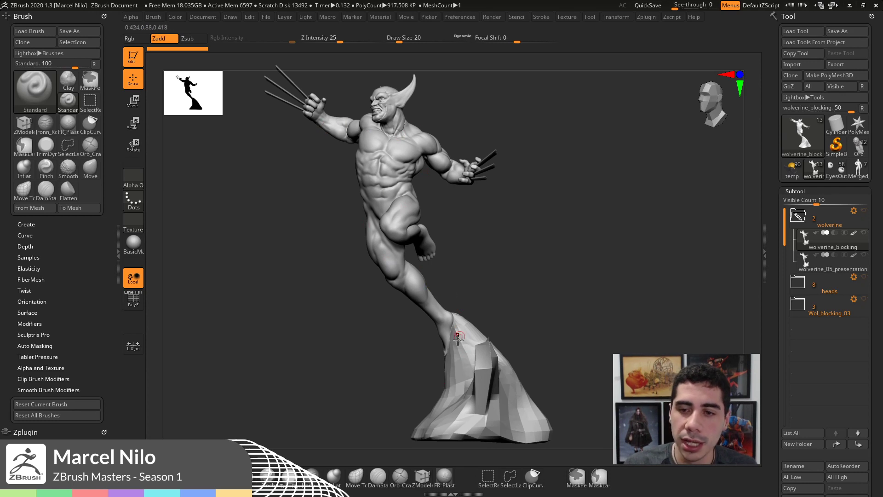
left_click_drag(528, 256, 464, 302)
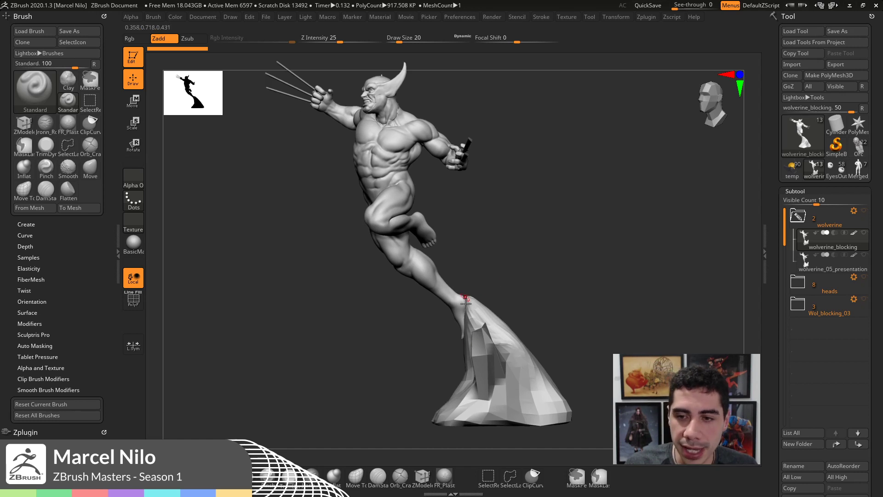
left_click_drag(528, 262, 457, 207)
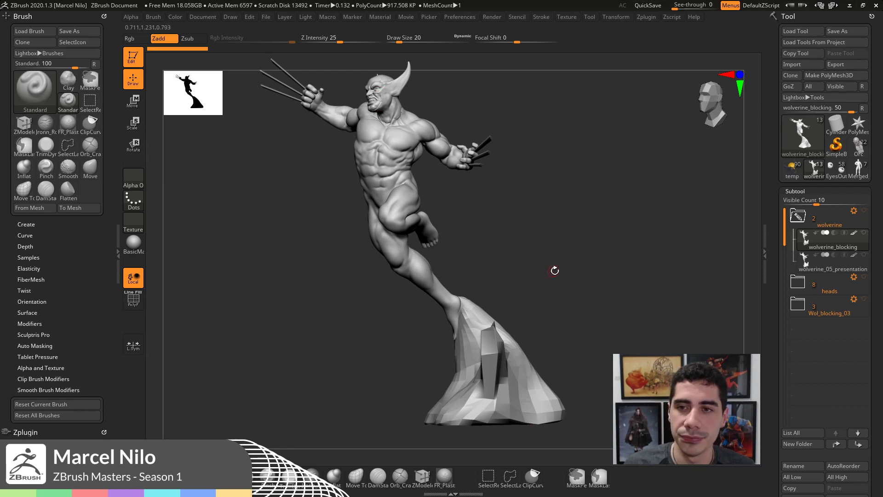
mouse_move(554, 270)
left_mouse_down()
mouse_move(574, 270)
mouse_move(577, 241)
mouse_move(588, 276)
left_mouse_up()
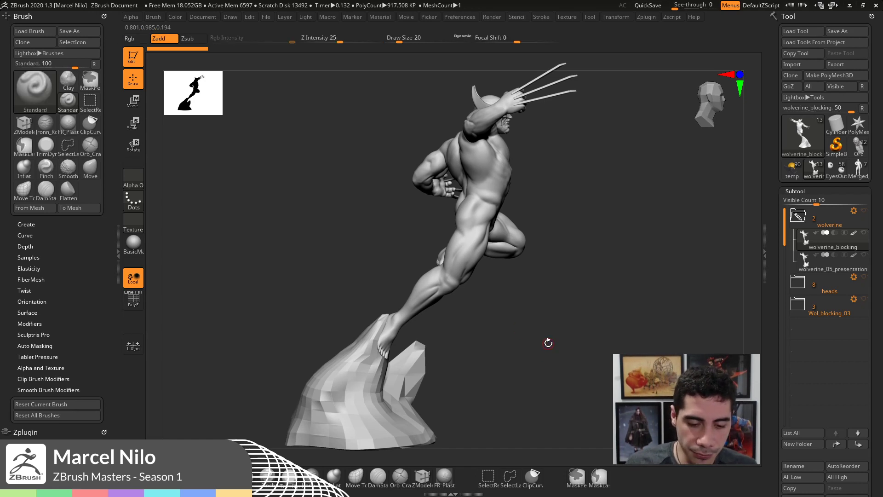
left_click_drag(548, 343, 548, 335)
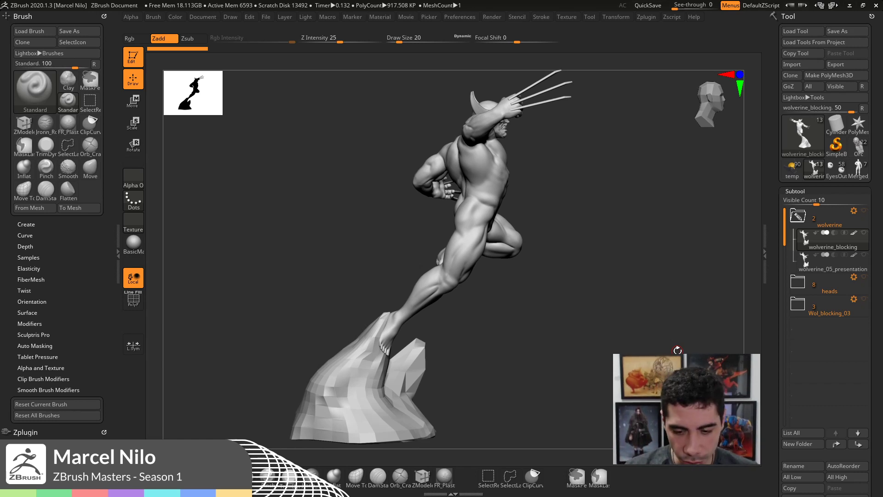
left_click_drag(678, 351, 658, 345)
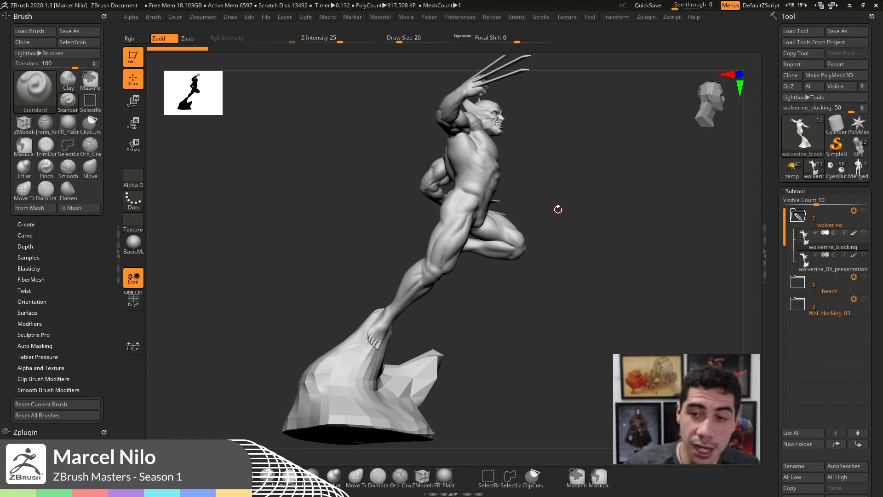
- Compare the Wolverine's silhouette from the front, the side profile and the three-quarter view
left_click_drag(572, 183, 588, 209)
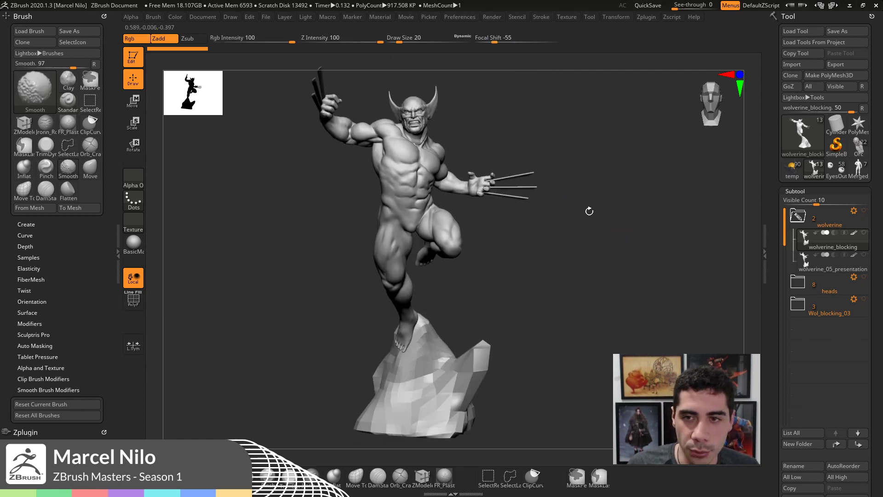
mouse_move(610, 272)
left_mouse_down()
mouse_move(619, 271)
mouse_move(608, 273)
left_mouse_up()
key("p")
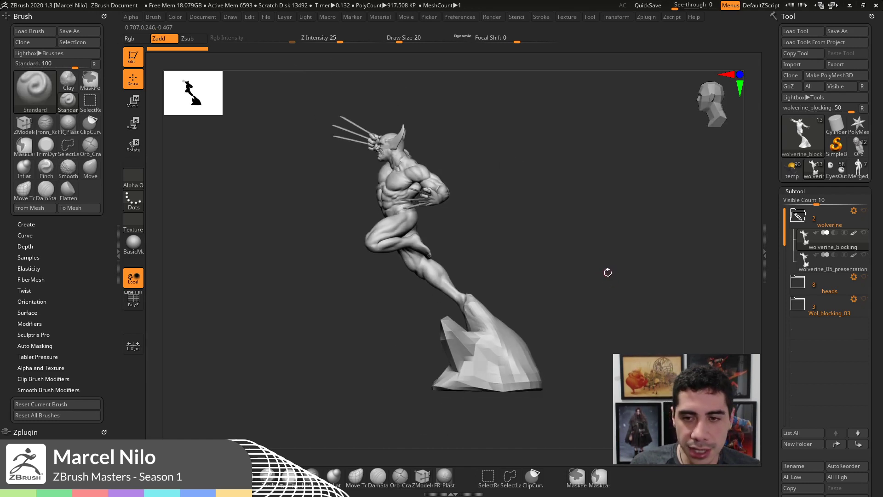
key("p")
key("p")
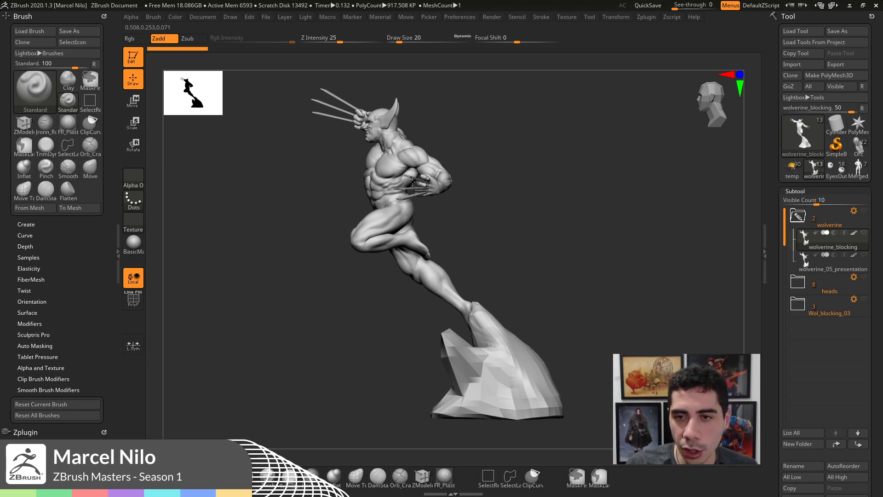
left_click_drag(570, 233, 550, 224)
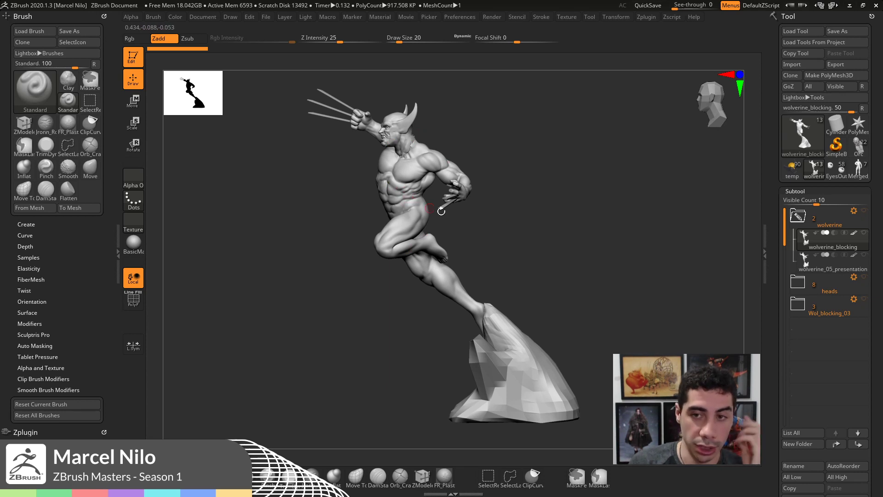
key("p")
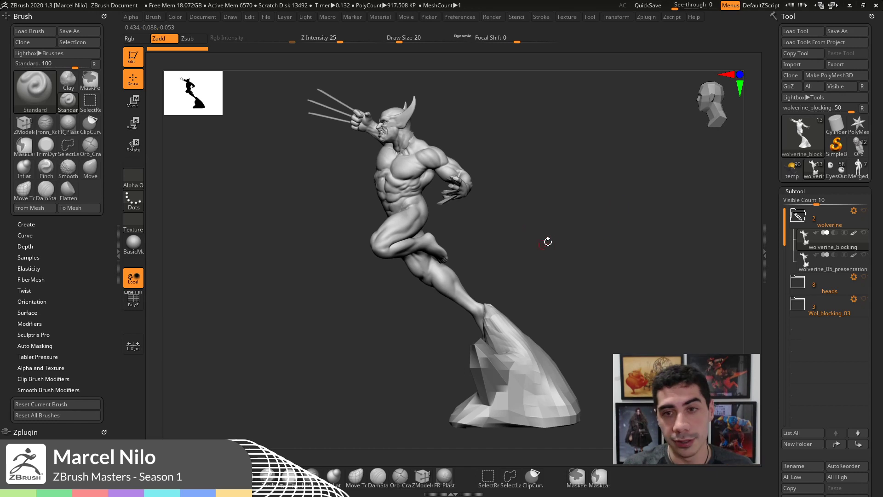
mouse_move(548, 241)
left_mouse_down()
mouse_move(557, 247)
mouse_move(562, 229)
left_mouse_up()
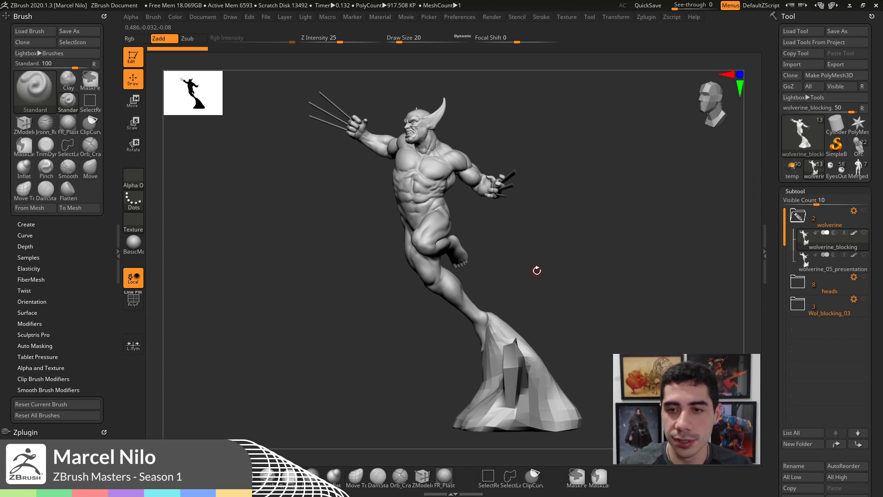
- Zoom in on the supporting leg and rock base and examine their topology with PolyFrame on
left_click_drag(560, 251, 594, 235)
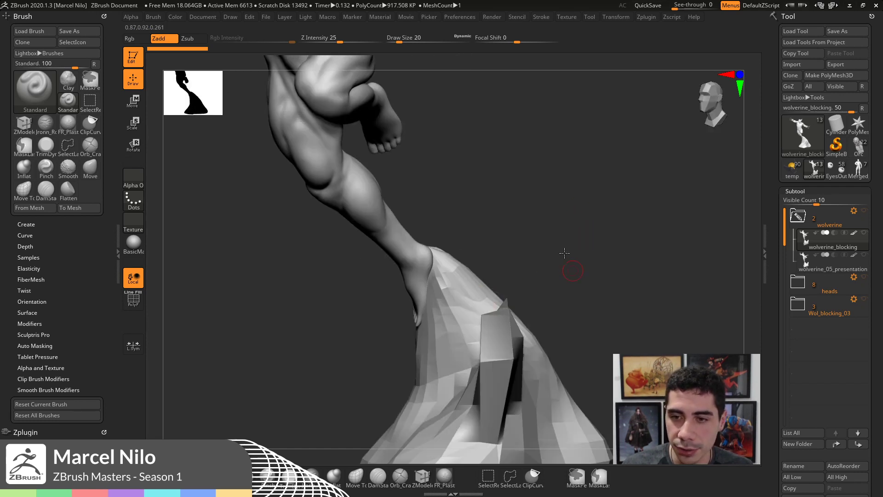
left_click_drag(555, 270, 520, 308, "alt")
key("shift+f")
key("shift+f")
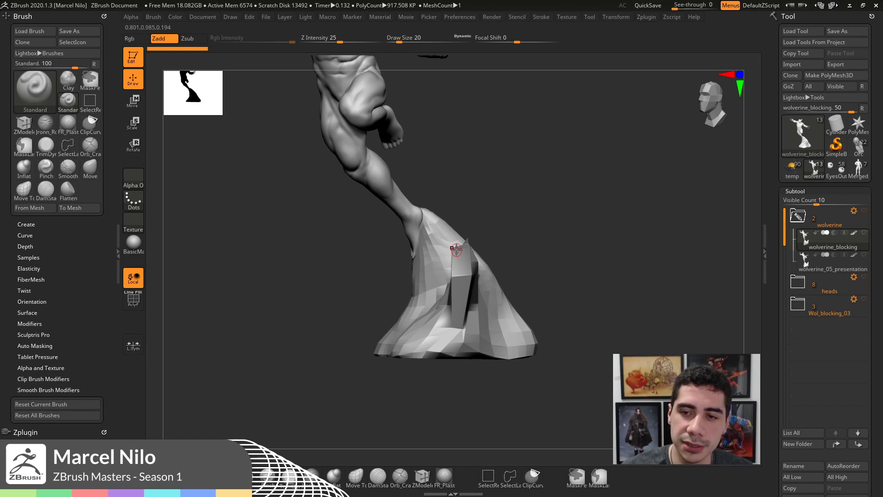
left_click_drag(538, 205, 455, 295)
key("shift+f")
left_click_drag(592, 220, 559, 106, "alt")
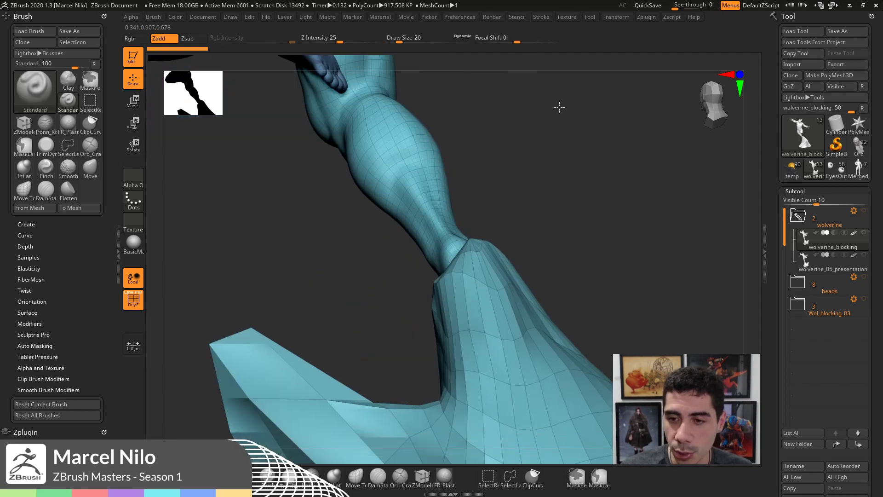
- Examine the topology of the rock base up close, turn PolyFrame off and frame the full Wolverine figure
left_click_drag(419, 274, 352, 270, "alt")
left_click_drag(382, 151, 430, 153)
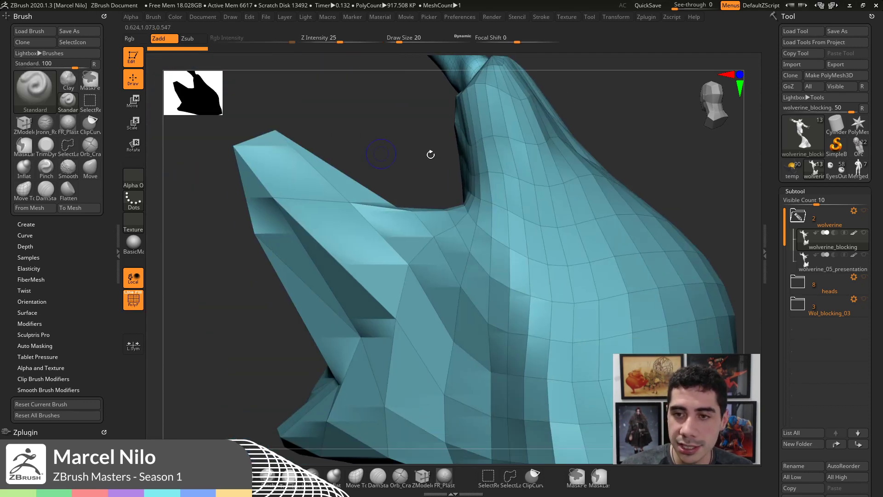
key("shift+f")
key("f")
- Review the Wolverine blocking's full pose from the side profile, the three-quarter view and the front
left_click_drag(582, 187, 570, 268)
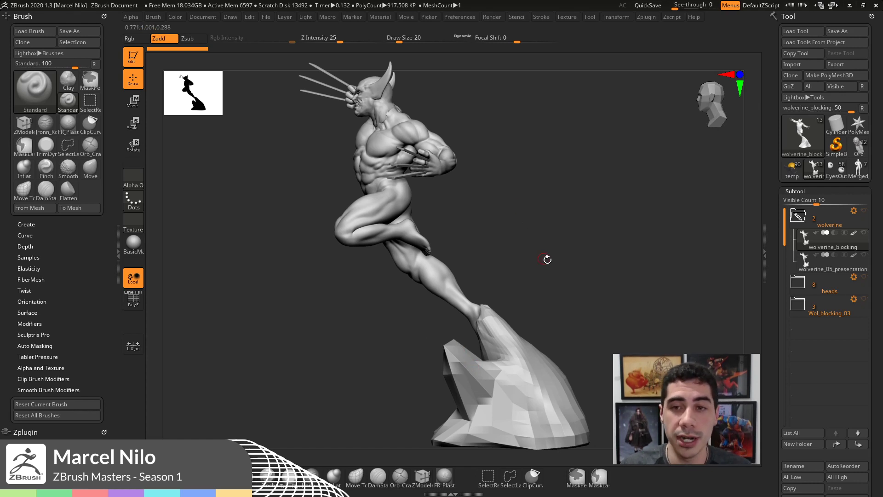
left_click_drag(548, 258, 554, 278)
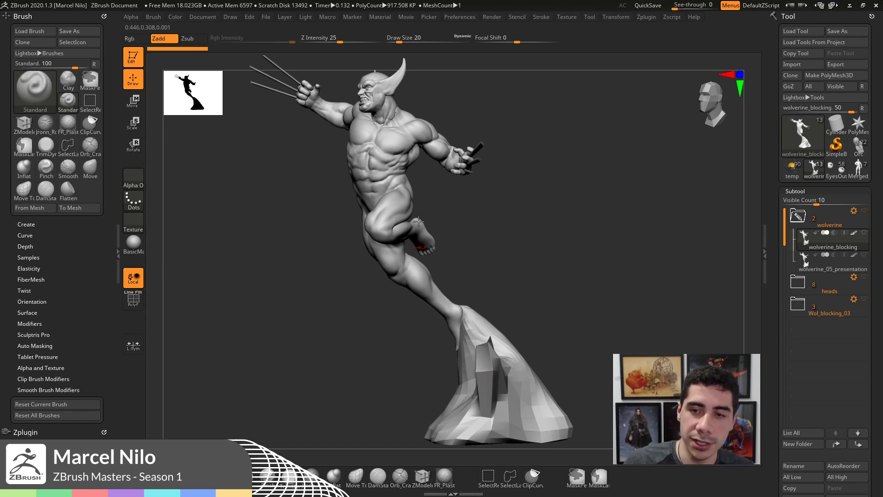
left_click_drag(570, 286, 460, 332)
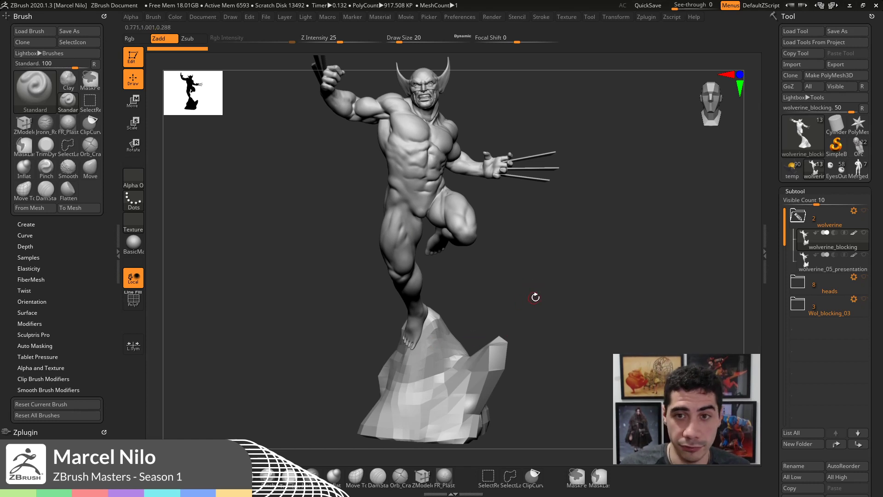
left_click_drag(562, 270, 570, 313)
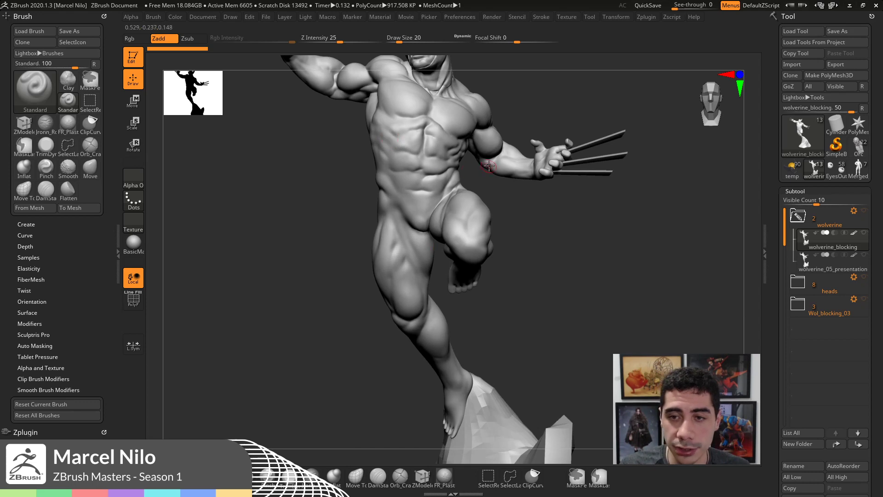
left_click_drag(609, 278, 575, 302)
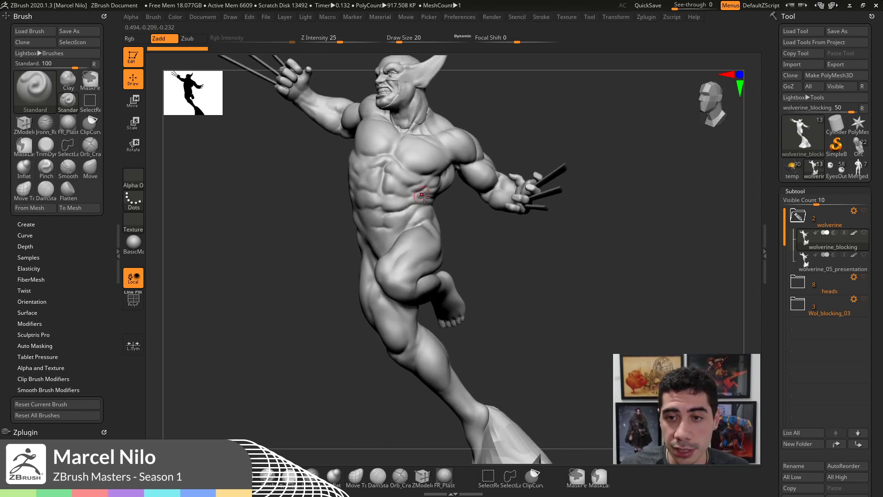
left_click_drag(592, 144, 610, 135)
left_click_drag(594, 304, 647, 328)
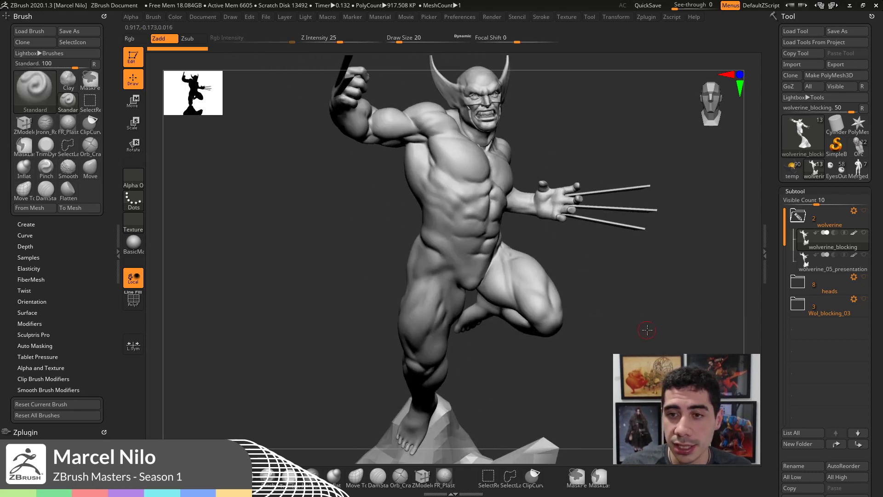
- Examine the blocking's torso and raised leg up close, and compare the whole figure from several front angles
left_click_drag(309, 156, 281, 226, "alt")
left_click_drag(584, 299, 574, 292)
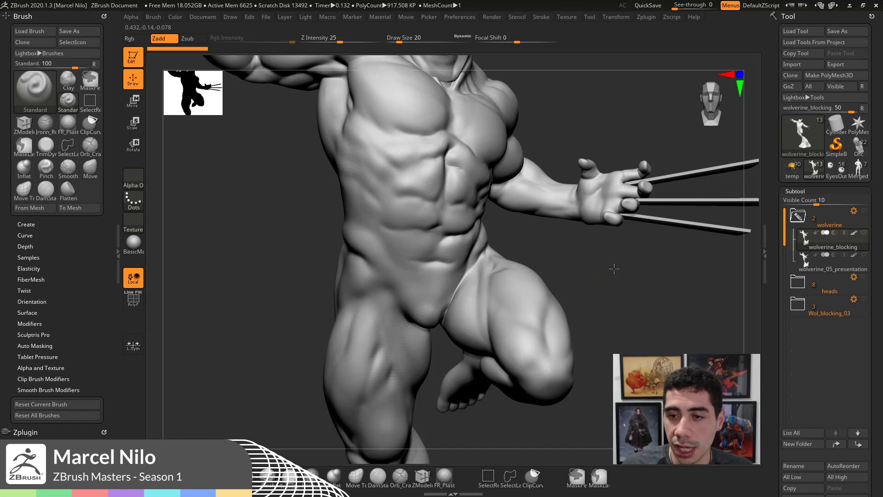
left_click_drag(614, 267, 454, 184, "alt")
left_click_drag(649, 233, 643, 158, "alt")
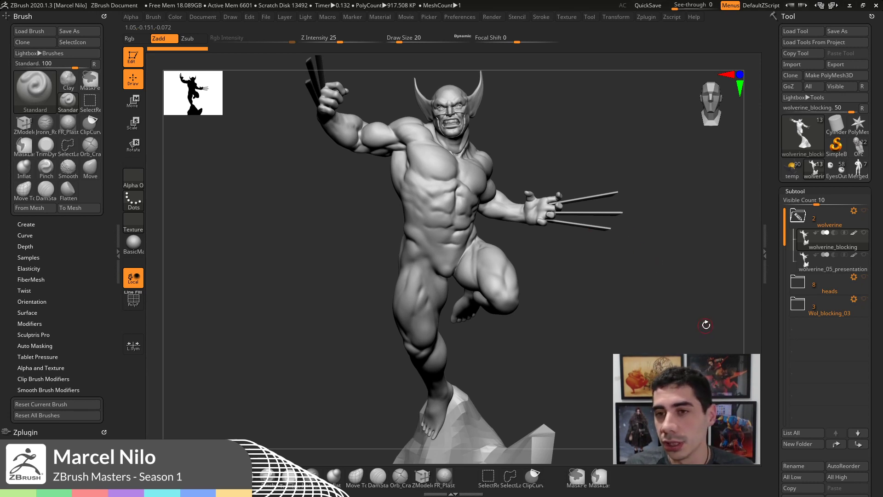
left_click_drag(598, 233, 652, 311)
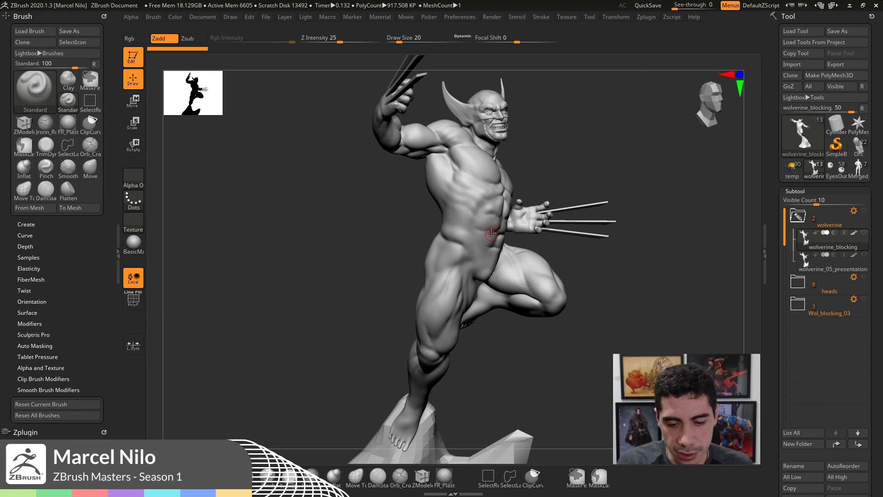
left_click_drag(599, 131, 582, 125)
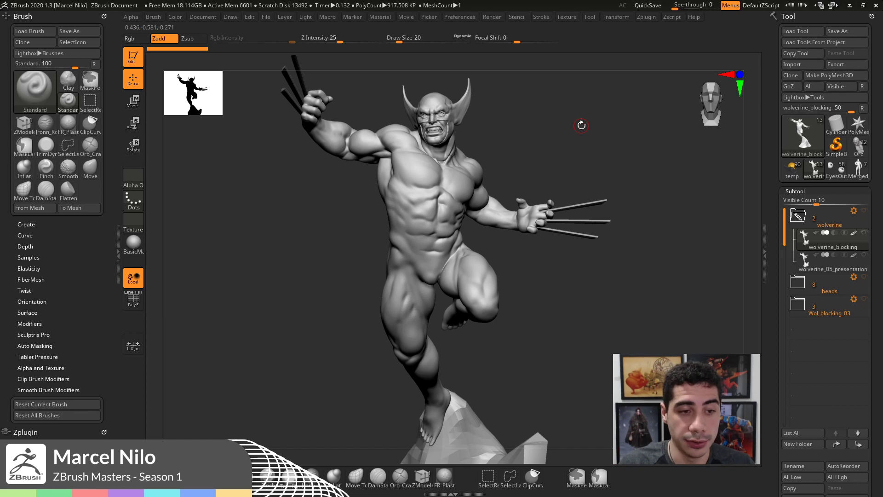
left_click_drag(604, 164, 665, 272)
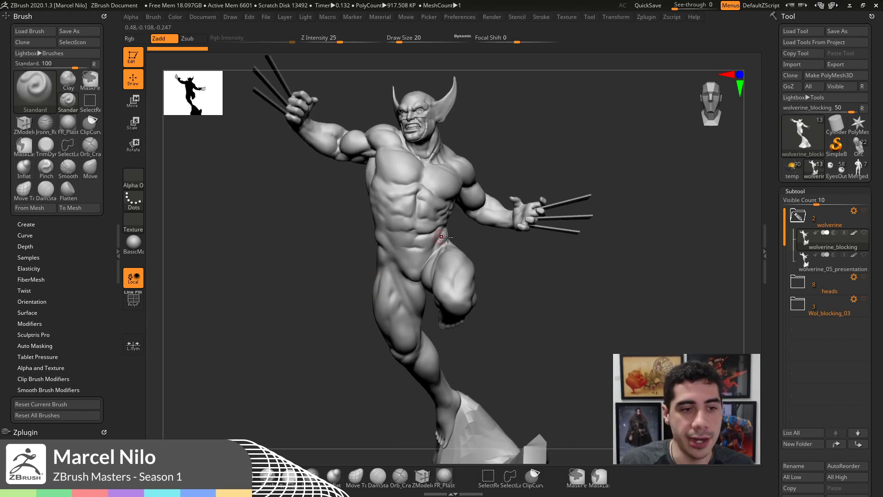
- Switch to the wolverine_05_presentation subtool and inspect its unmasked head and torso from the front and three-quarter view
left_click(824, 263)
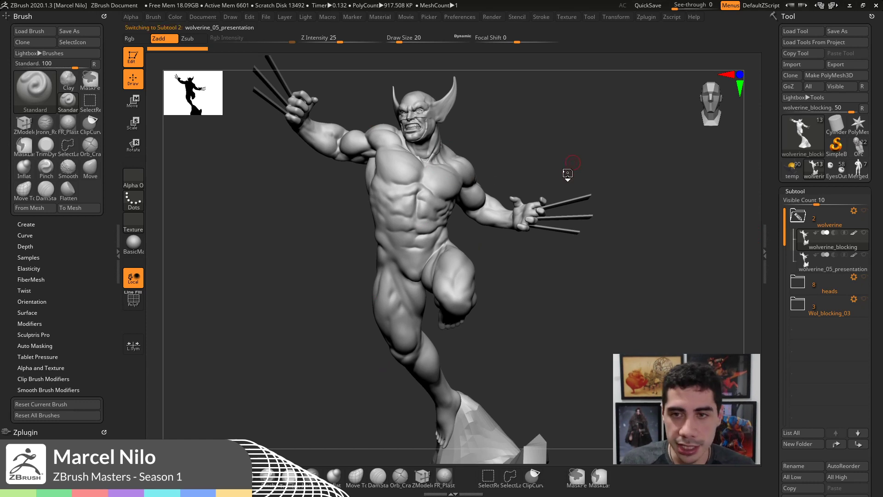
left_click_drag(576, 158, 581, 160)
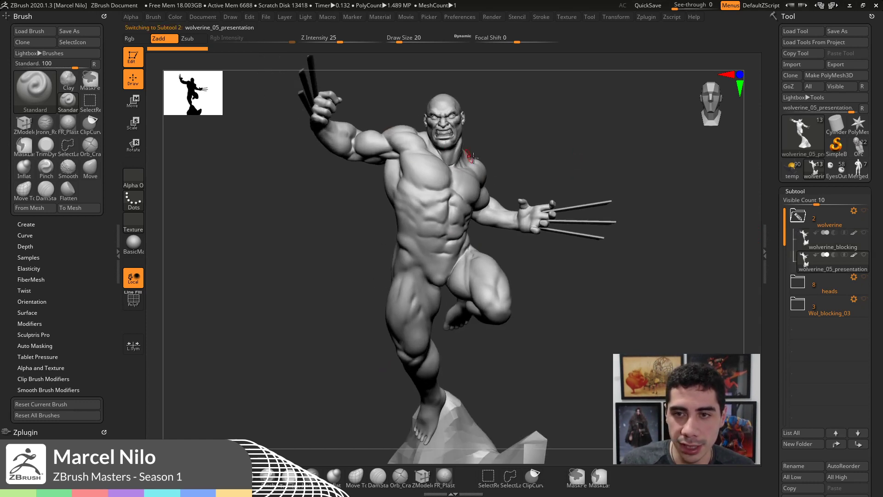
left_click_drag(521, 150, 551, 125)
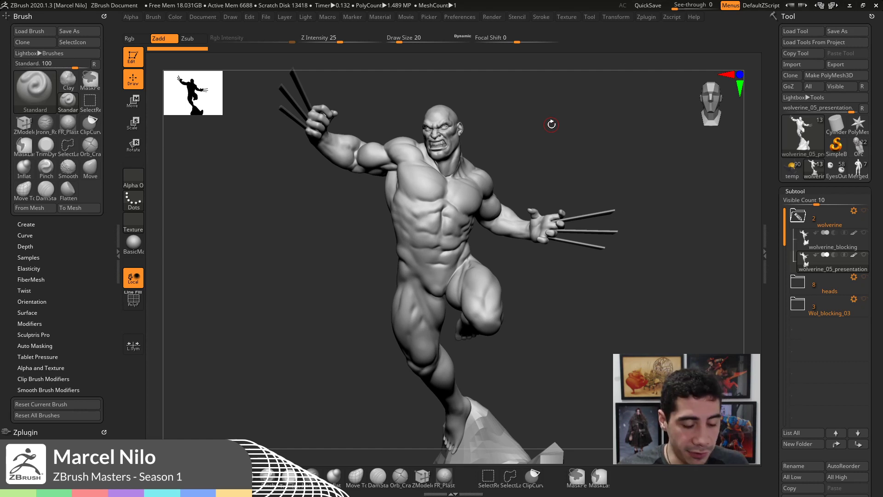
left_click_drag(588, 158, 595, 126)
mouse_move(580, 199)
left_mouse_down("alt")
mouse_move(604, 140)
mouse_move(600, 172)
mouse_move(611, 144)
left_mouse_up("alt")
mouse_move(615, 222)
left_mouse_down("alt")
mouse_move(613, 211)
mouse_move(548, 203)
mouse_move(526, 170)
mouse_move(391, 175)
left_mouse_up("alt")
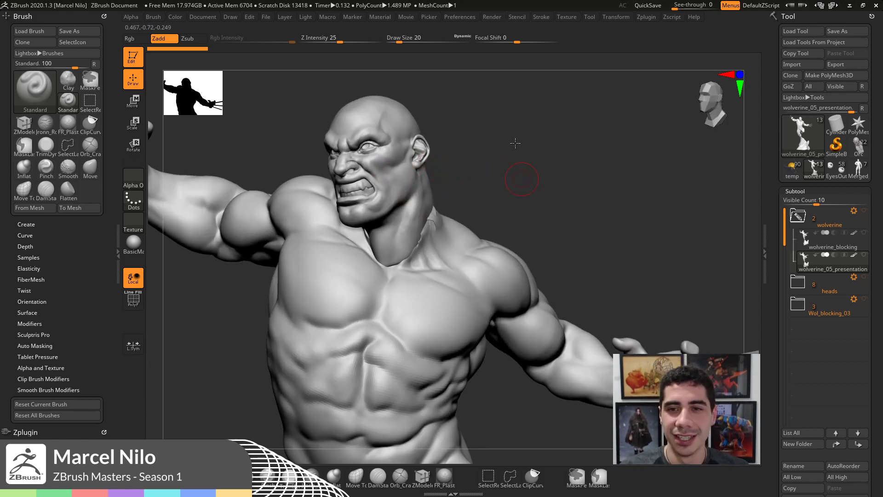
mouse_move(515, 143)
left_mouse_down()
mouse_move(537, 197)
mouse_move(515, 152)
mouse_move(463, 225)
left_mouse_up()
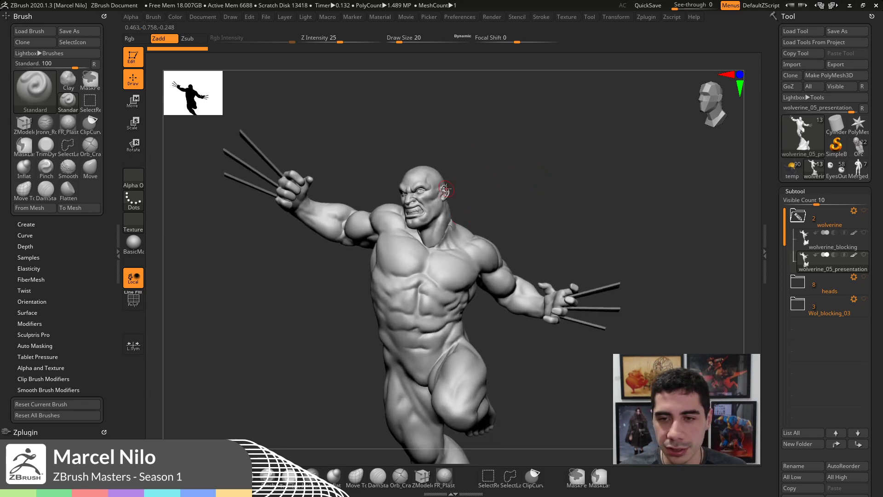
- Alternate between the wolverine_blocking and wolverine_05_presentation subtools to compare them, and view the presentation version in profile
mouse_move(554, 189)
left_mouse_down()
mouse_move(555, 166)
mouse_move(495, 164)
mouse_move(543, 182)
left_mouse_up()
key("Up")
key("Down")
key("Up")
key("Down")
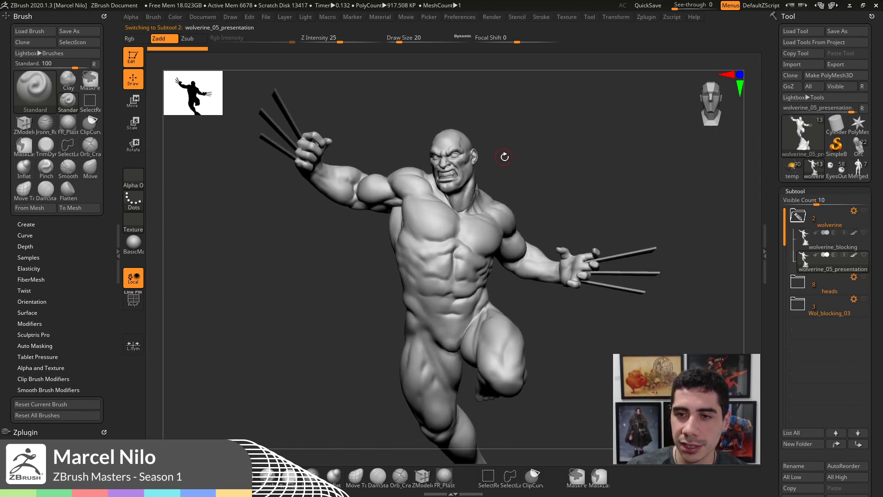
key("Down")
key("Up")
key("Up")
key("Down")
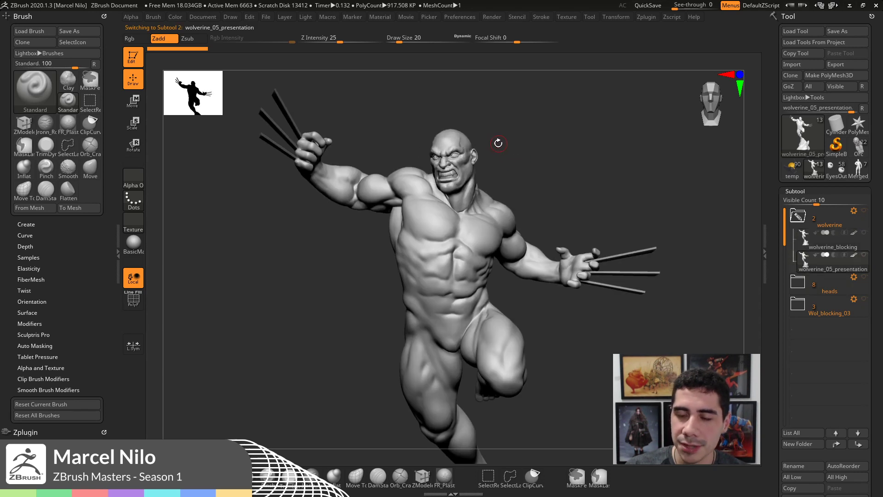
mouse_move(607, 196)
left_mouse_down()
mouse_move(644, 207)
mouse_move(667, 195)
mouse_move(644, 138)
mouse_move(606, 158)
mouse_move(501, 168)
left_mouse_up()
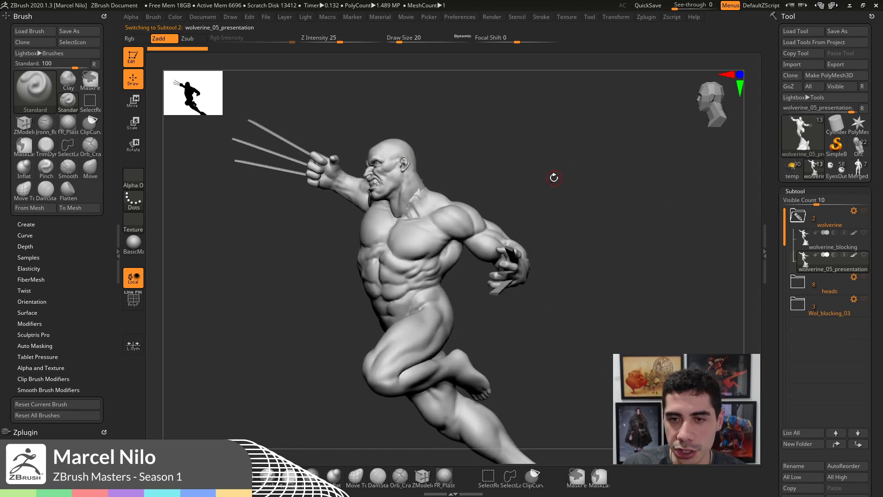
left_click_drag(554, 177, 737, 228)
- Open the heads folder, show the wolverine_04 head and frame it from the front
key("Down")
left_click_drag(699, 299, 726, 300)
left_click(798, 284)
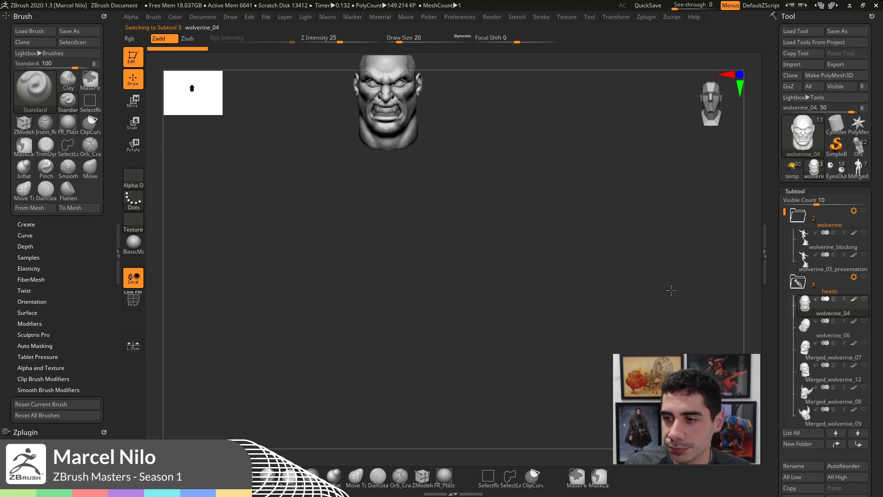
key("f")
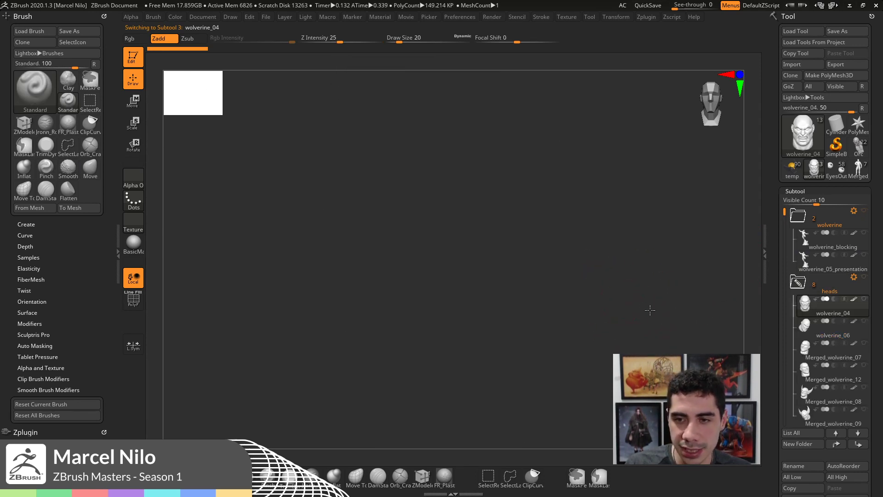
key("f")
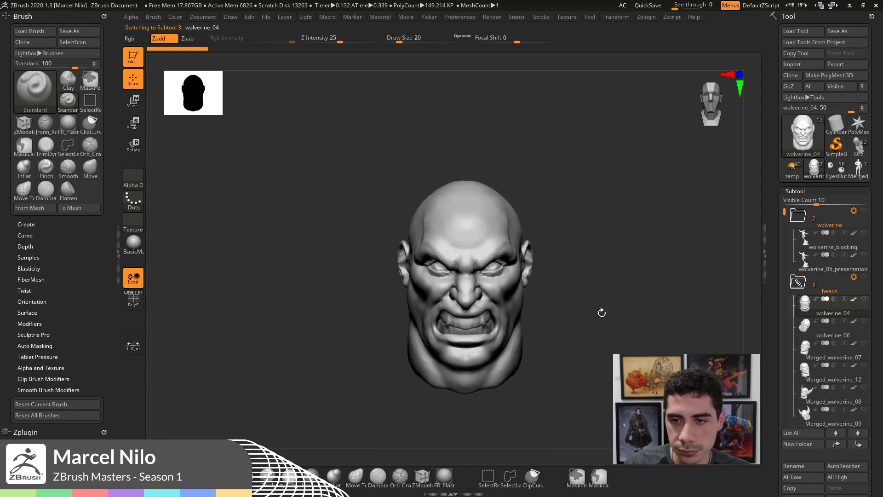
mouse_move(601, 311)
left_mouse_down()
mouse_move(602, 319)
mouse_move(604, 304)
left_mouse_up()
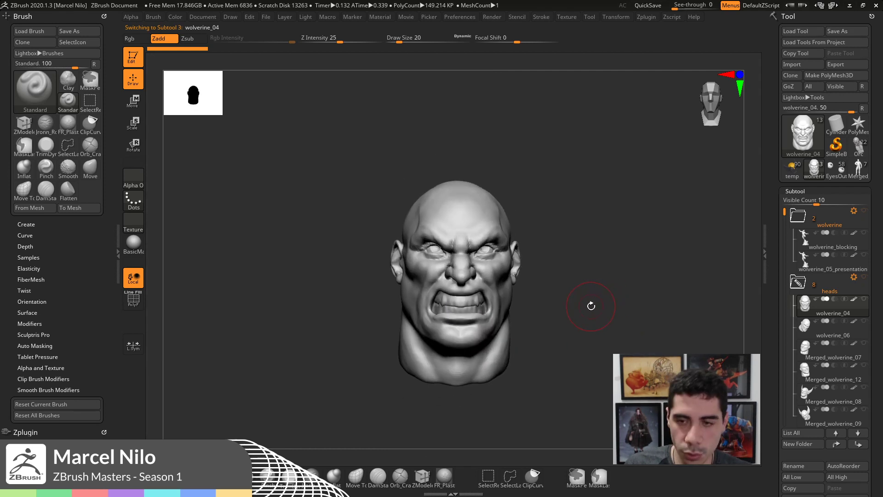
- Step through the wolverine_04, wolverine_06 and Merged_wolverine_07 heads and compare them from a three-quarter view
key("Down")
key("Up")
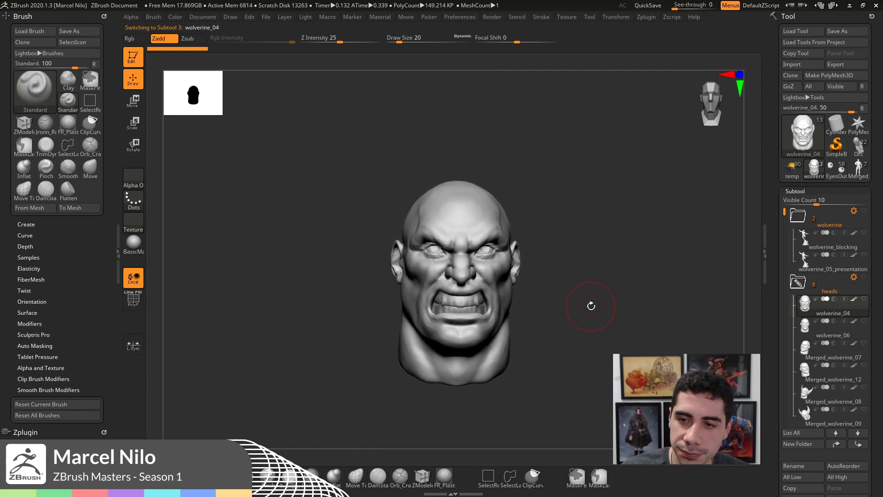
left_click_drag(589, 306, 583, 285)
key("Down")
key("Down")
key("Up")
key("Down")
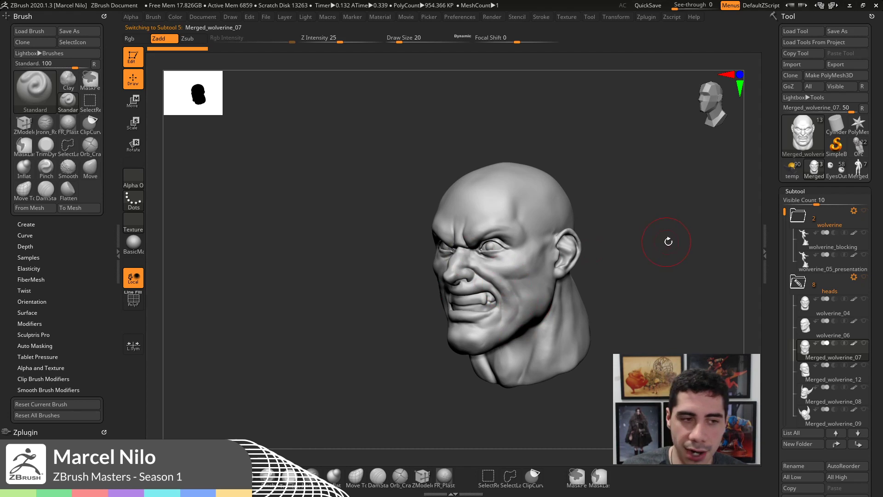
- Compare the Merged_wolverine_12 head with Merged_wolverine_07, and go back to wolverine_06
key("Down")
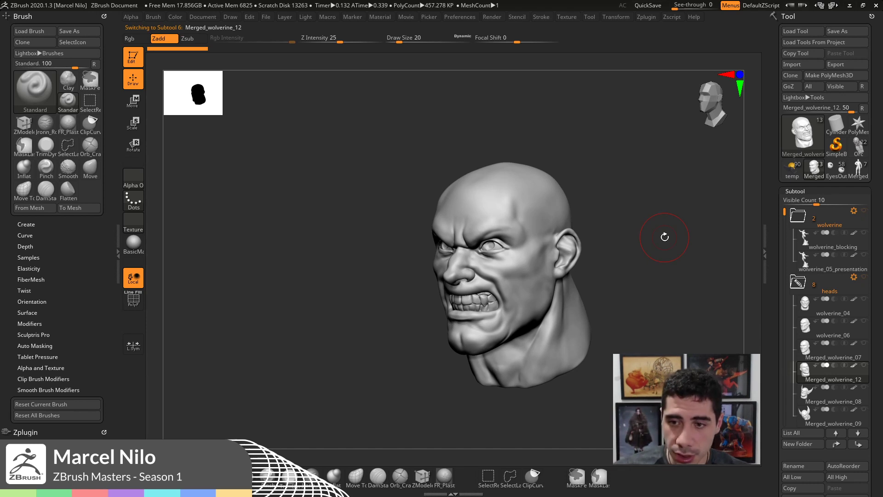
key("Up")
key("Down")
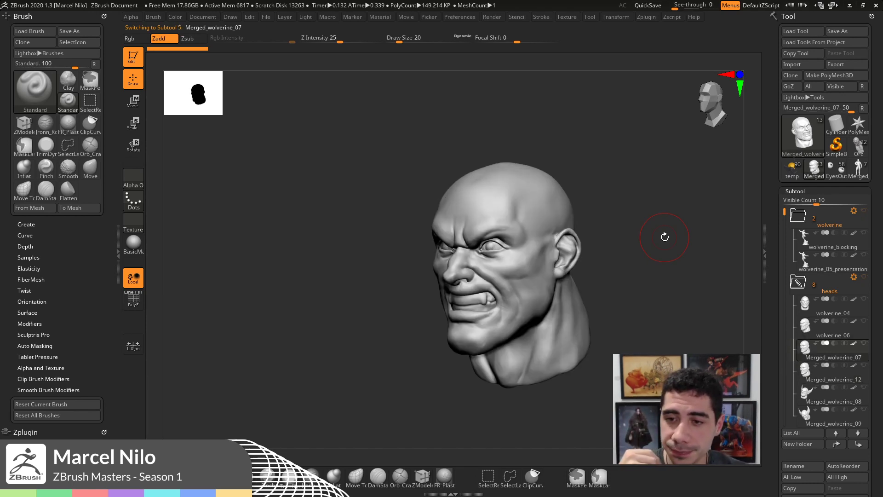
key("Up")
key("Up")
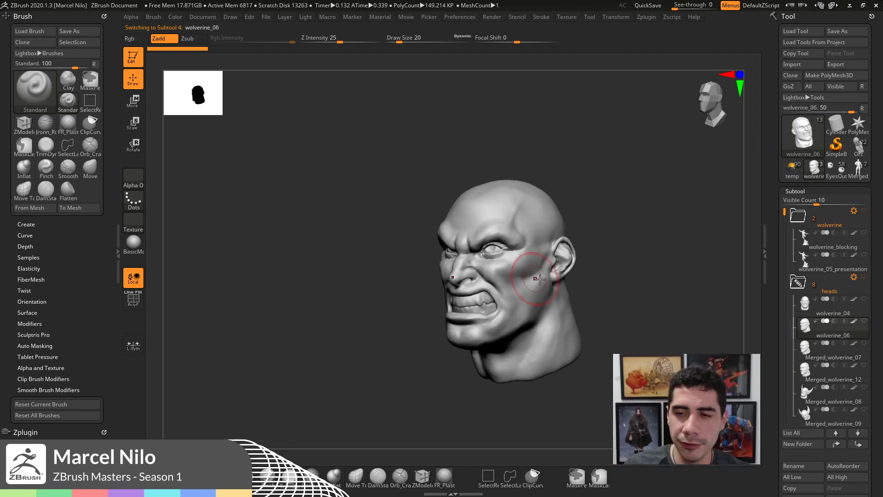
- View the wolverine_06 head from other angles and select wolverine_04 for a three-quarter view from the opposite side
left_click_drag(650, 278, 624, 303, "shift")
mouse_move(529, 247)
left_mouse_down()
mouse_move(540, 257)
mouse_move(518, 252)
left_mouse_up()
left_click_drag(673, 227, 726, 256)
left_click(805, 308)
left_click_drag(670, 299, 674, 302)
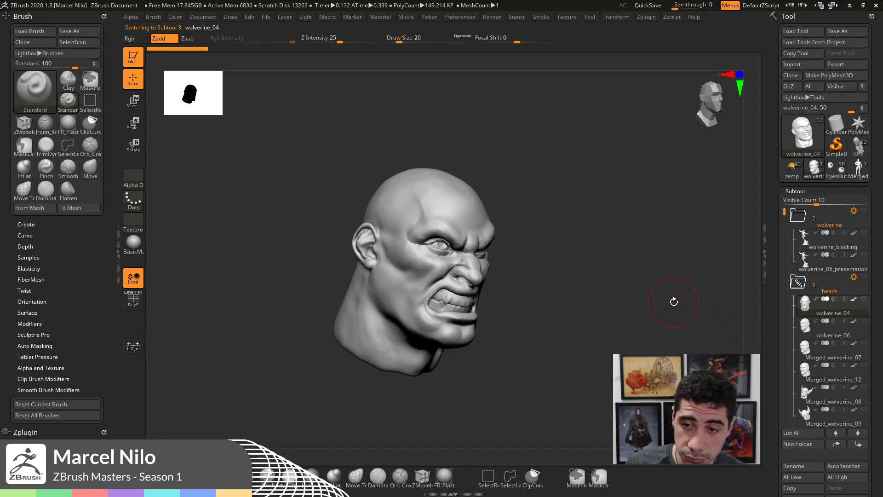
- Advance to the Merged_wolverine_07 head and inspect it from the front and the three-quarter view
key("Down")
key("Down")
mouse_move(607, 255)
left_mouse_down("shift")
mouse_move(599, 254)
mouse_move(625, 270)
left_mouse_up("shift")
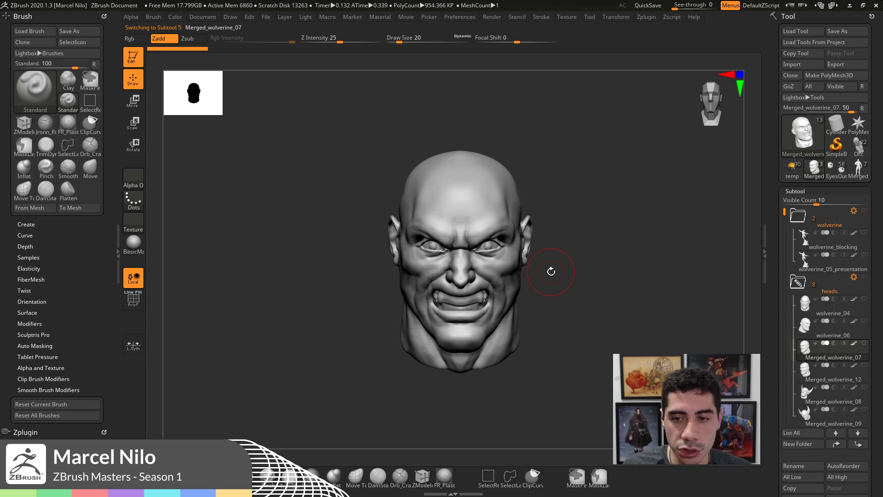
mouse_move(657, 236)
left_mouse_down()
mouse_move(641, 237)
mouse_move(645, 247)
left_mouse_up()
- Frame the Merged_wolverine_12 head from the front and compare its teeth and face with Merged_wolverine_07 in three-quarter view
key("Down")
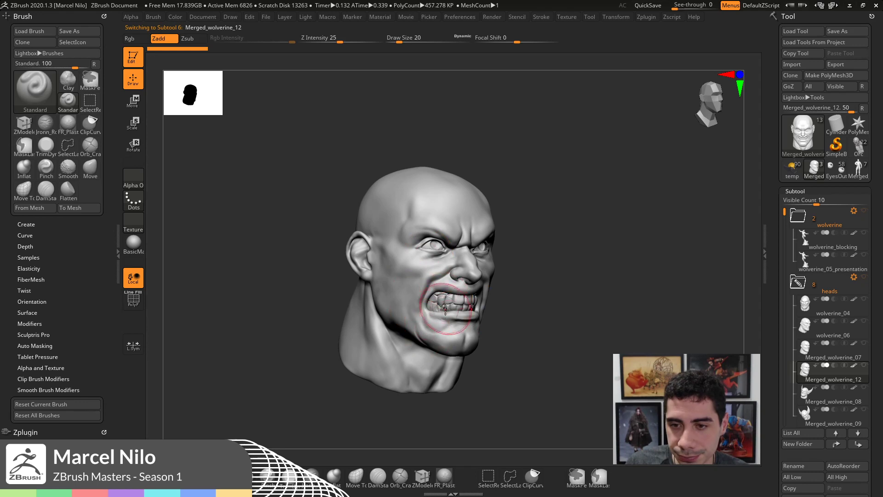
left_click_drag(558, 291, 591, 291, "shift")
key("f")
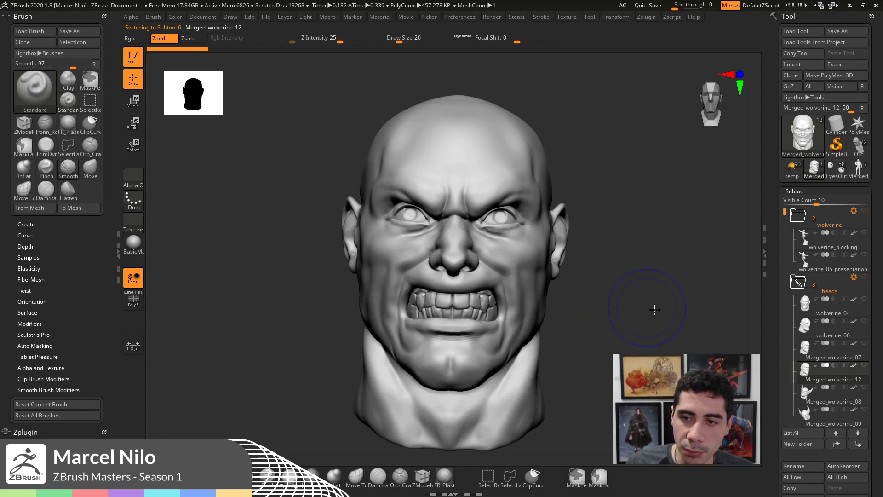
mouse_move(655, 310)
left_mouse_down()
mouse_move(645, 311)
mouse_move(667, 329)
mouse_move(429, 306)
left_mouse_up()
key("Up")
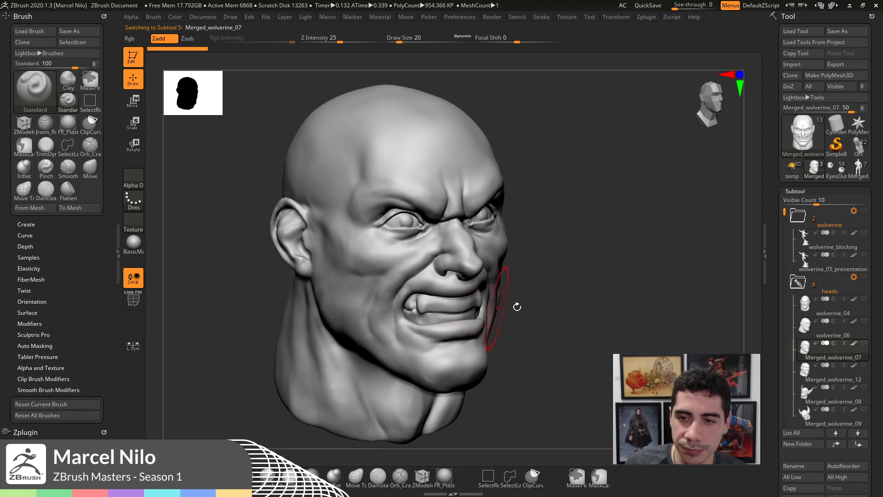
key("Down")
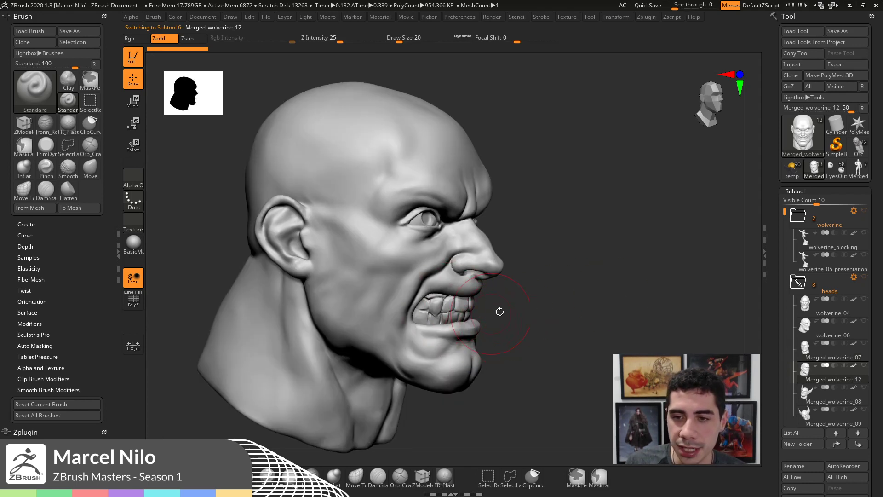
- Examine the Merged_wolverine_12 head from the front and in a slight three-quarter view
left_click_drag(500, 312, 451, 295)
left_click_drag(638, 300, 461, 307)
left_click_drag(727, 271, 702, 275)
mouse_move(648, 276)
left_mouse_down()
mouse_move(700, 276)
mouse_move(661, 260)
mouse_move(658, 273)
left_mouse_up()
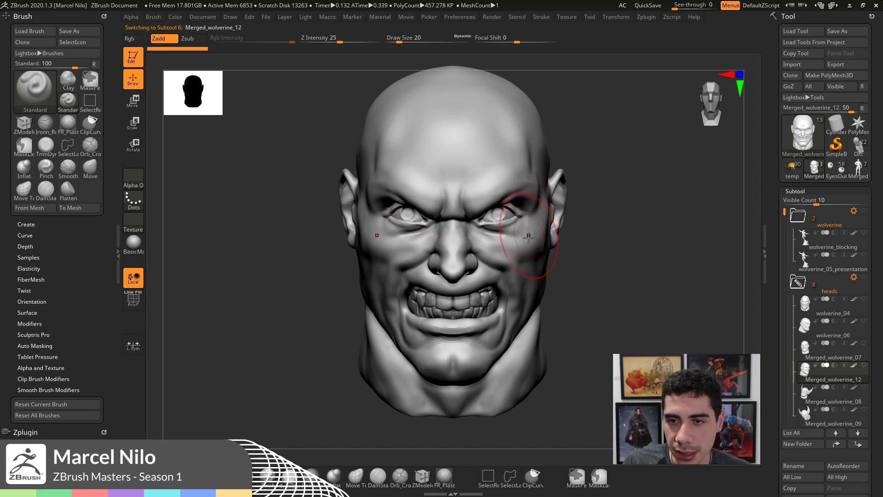
left_click_drag(681, 252, 662, 262)
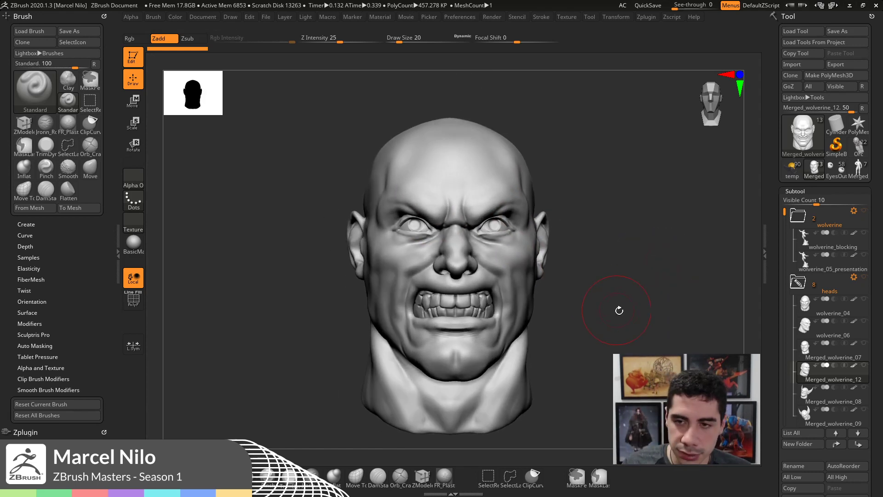
mouse_move(619, 311)
left_mouse_down()
mouse_move(631, 320)
mouse_move(621, 312)
left_mouse_up()
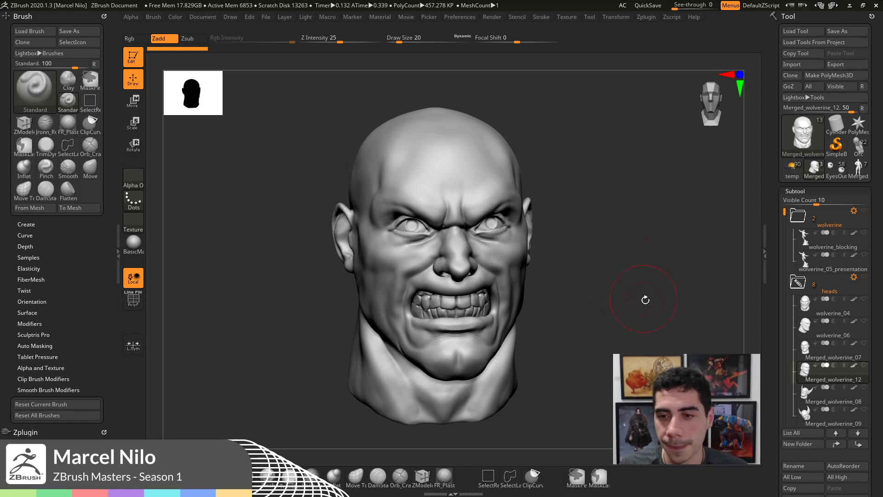
left_click_drag(648, 312, 680, 310)
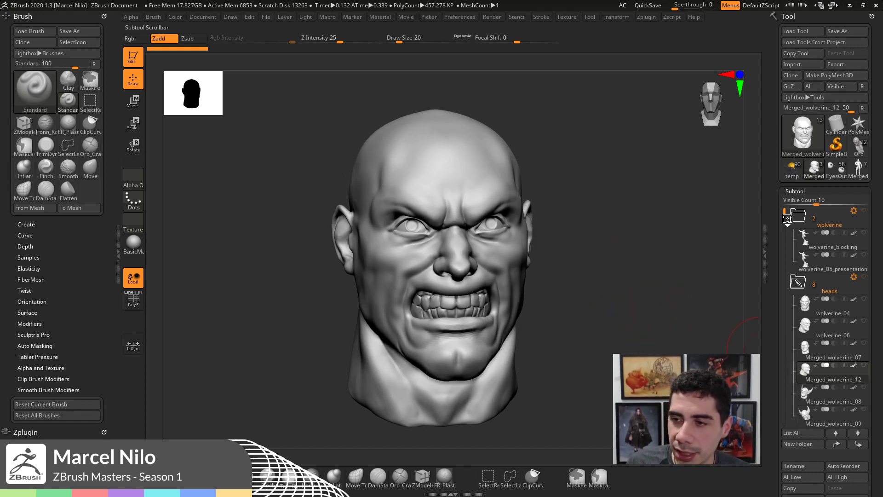
- Advance to the masked Merged_wolverine_08 head, view it from the front, and continue to Merged_wolverine_09
mouse_move(787, 217)
left_mouse_down()
mouse_move(785, 256)
mouse_move(776, 220)
left_mouse_up()
key("Down")
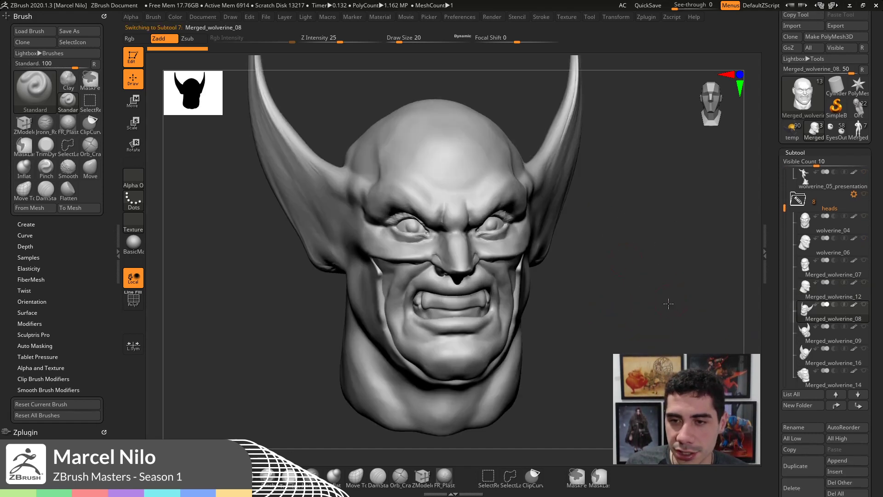
left_click_drag(668, 304, 645, 300)
left_click_drag(785, 209, 785, 225)
left_click_drag(679, 293, 653, 283)
key("Down")
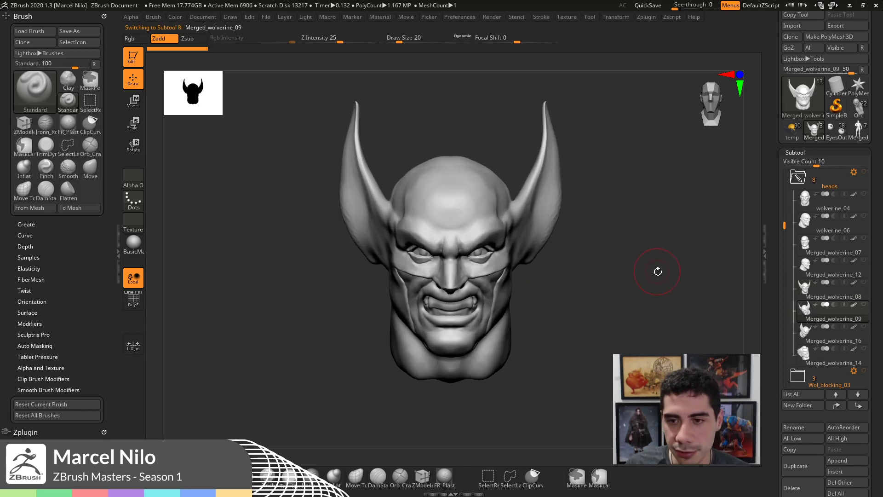
- Compare the front views of Merged_wolverine_09 and Merged_wolverine_16, and return to Merged_wolverine_09
key("Down")
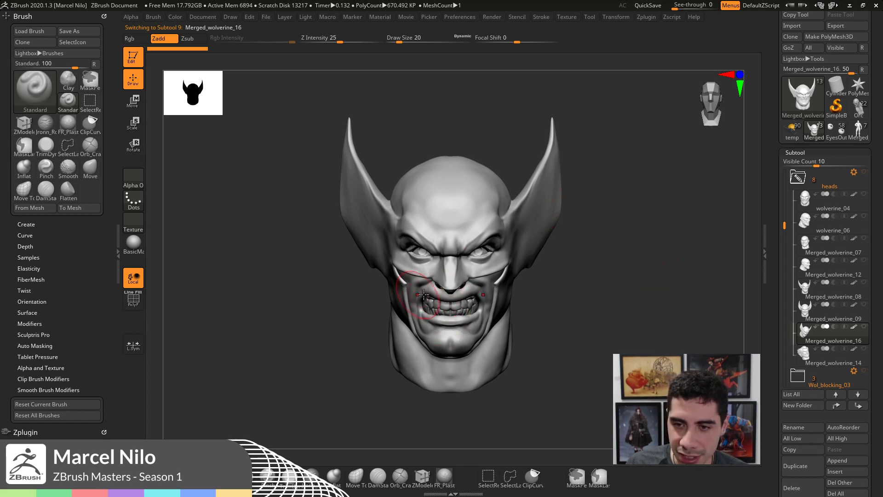
key("Down")
key("Up")
key("Up")
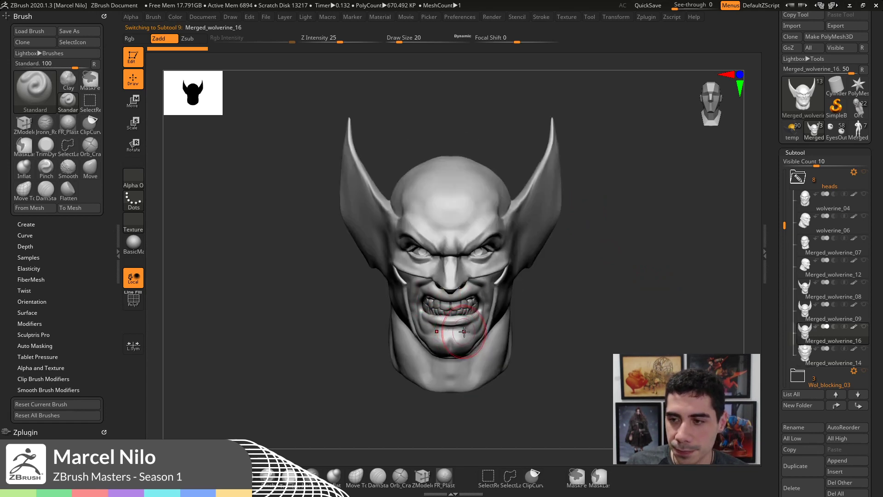
key("Up")
key("Down")
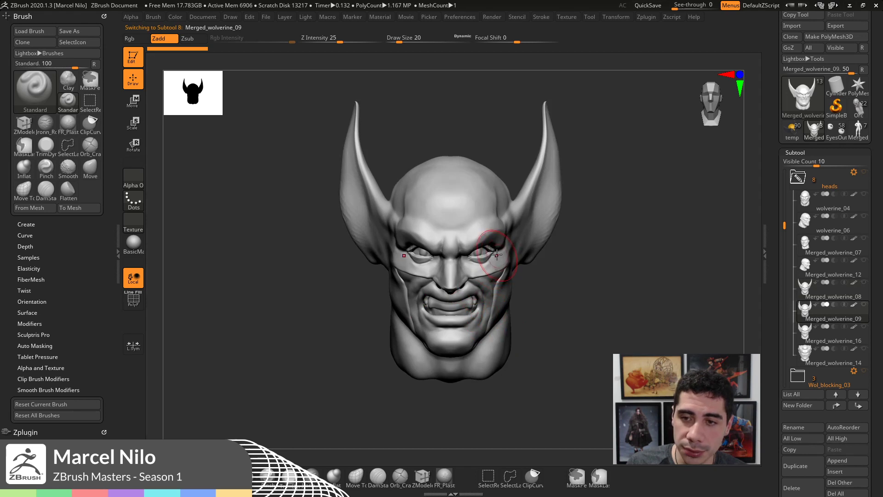
key("Down")
key("Up")
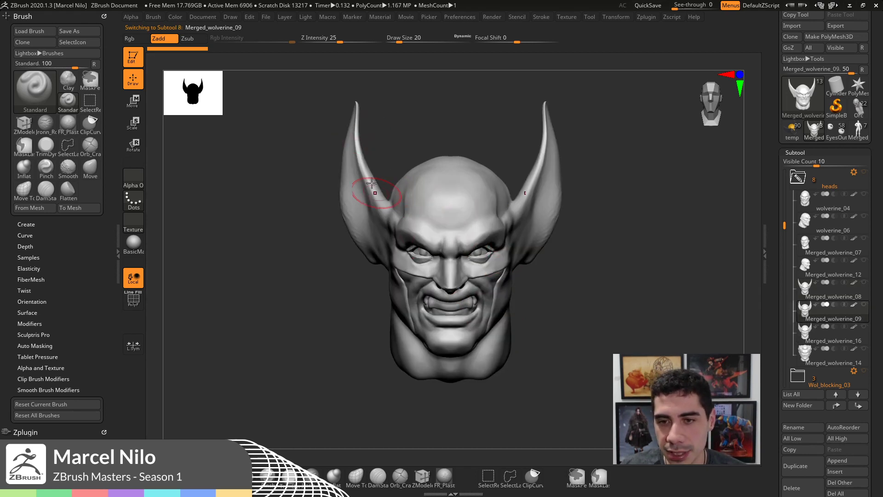
- Switch to the Merged_wolverine_16 head and inspect it in three-quarter views from both sides
mouse_move(621, 259)
left_mouse_down()
mouse_move(598, 261)
mouse_move(620, 266)
left_mouse_up()
key("Down")
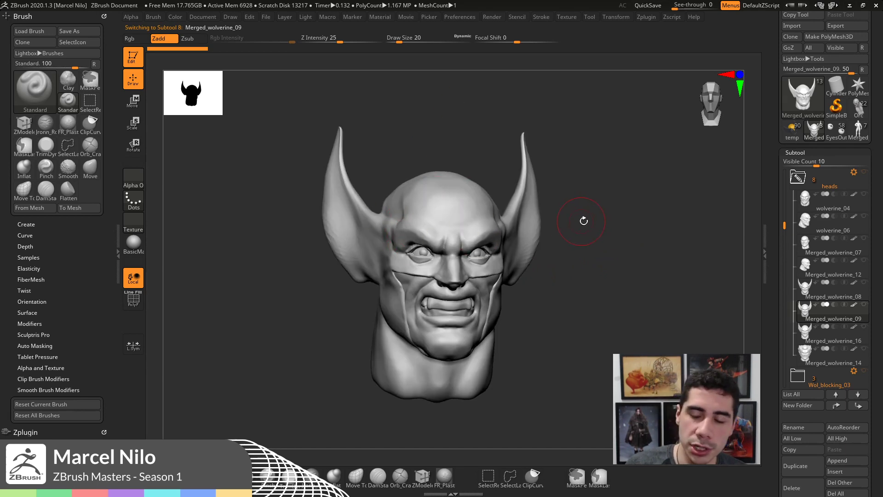
mouse_move(583, 216)
left_mouse_down()
mouse_move(582, 224)
mouse_move(621, 217)
mouse_move(611, 222)
left_mouse_up()
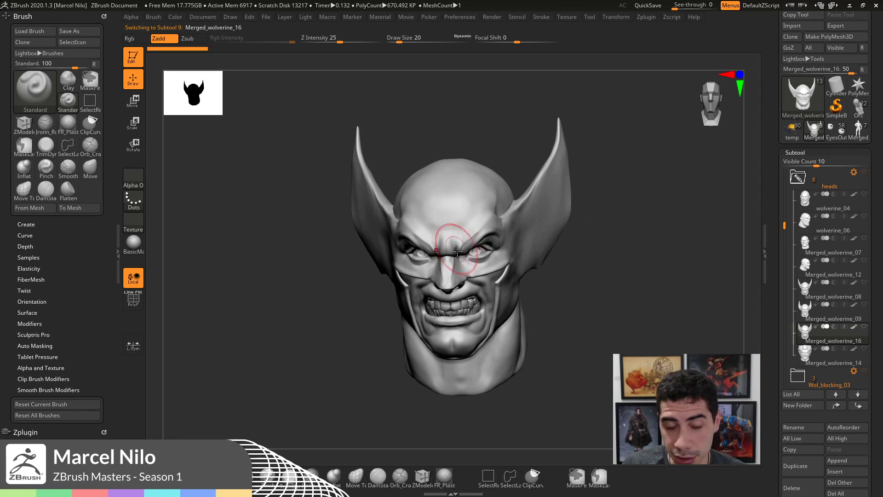
left_click_drag(540, 256, 464, 220)
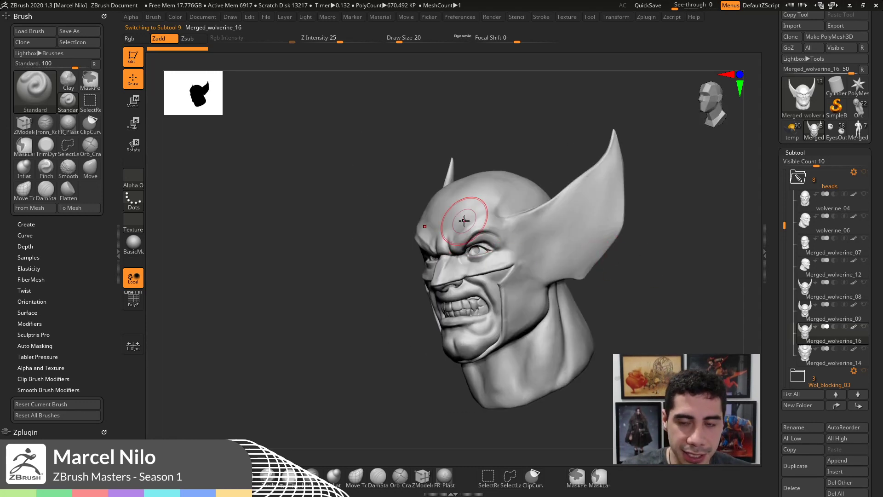
left_click_drag(682, 311, 463, 254)
left_click_drag(548, 211, 618, 294)
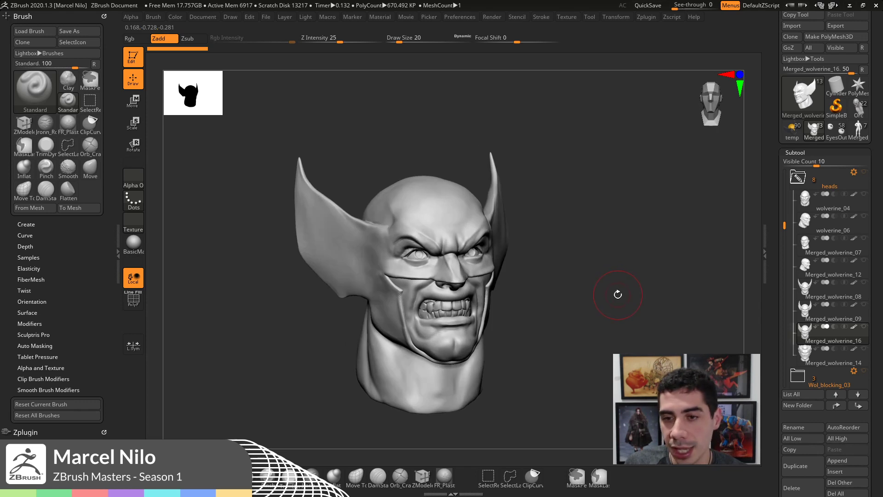
- Advance to the Merged_wolverine_14 head, and go back to the full wolverine_blocking figure for a three-quarter view
key("Down")
mouse_move(585, 260)
left_mouse_down("shift")
mouse_move(572, 270)
mouse_move(622, 272)
left_mouse_up("shift")
left_click_drag(787, 217, 786, 182)
left_click(803, 183)
left_click(801, 188)
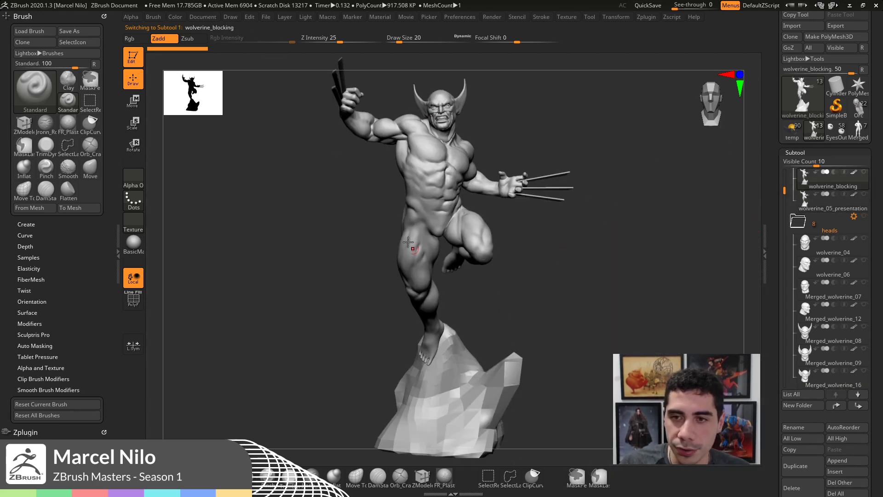
left_click_drag(603, 265, 615, 266)
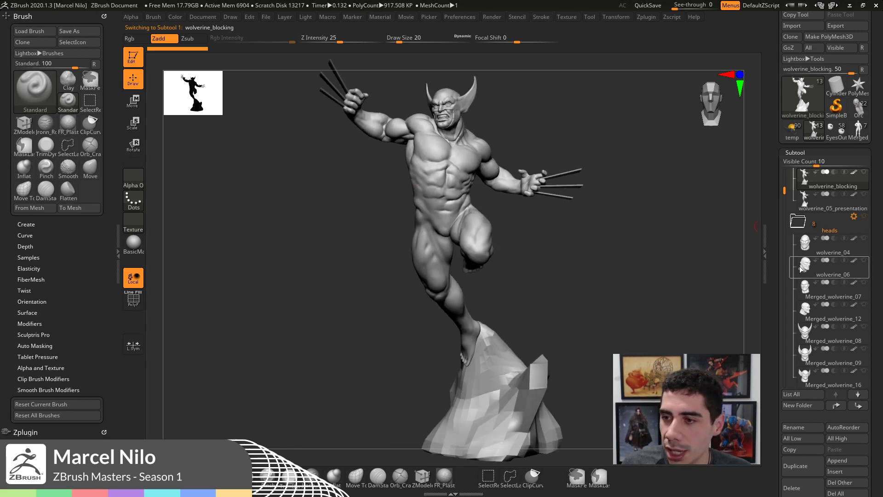
- Select the Merged_wolverine_16 head again, frame it, and turn it to the front view
left_click(805, 376)
key("f")
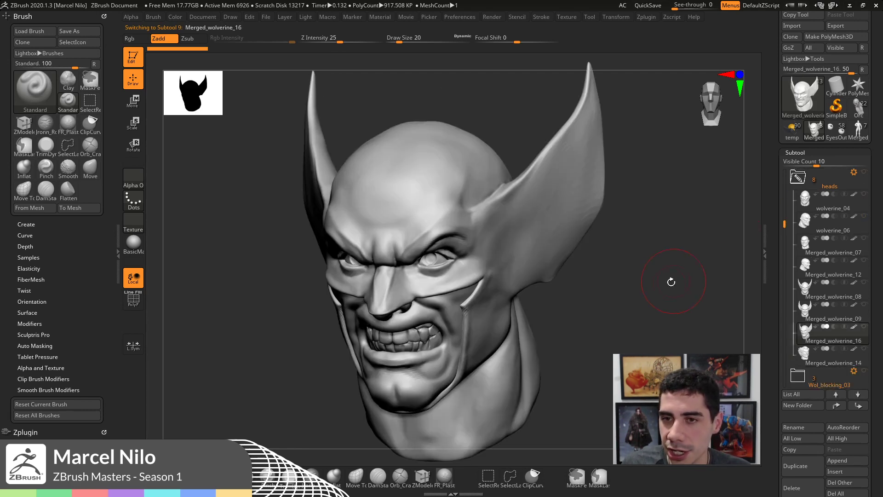
left_click_drag(620, 324, 618, 314, "alt")
left_click_drag(622, 310, 608, 299, "shift")
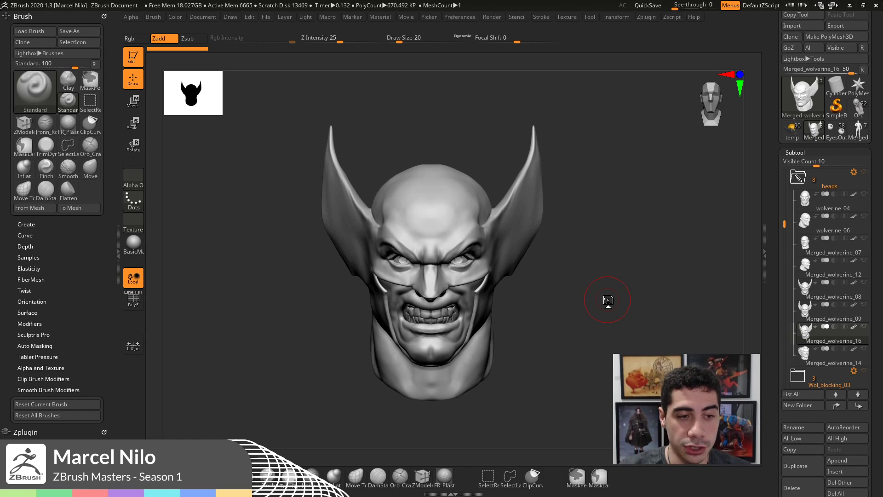
- Expand the Wol_blocking_03 subtool folder and collapse the wolverine and heads folders
left_click_drag(784, 226, 784, 245)
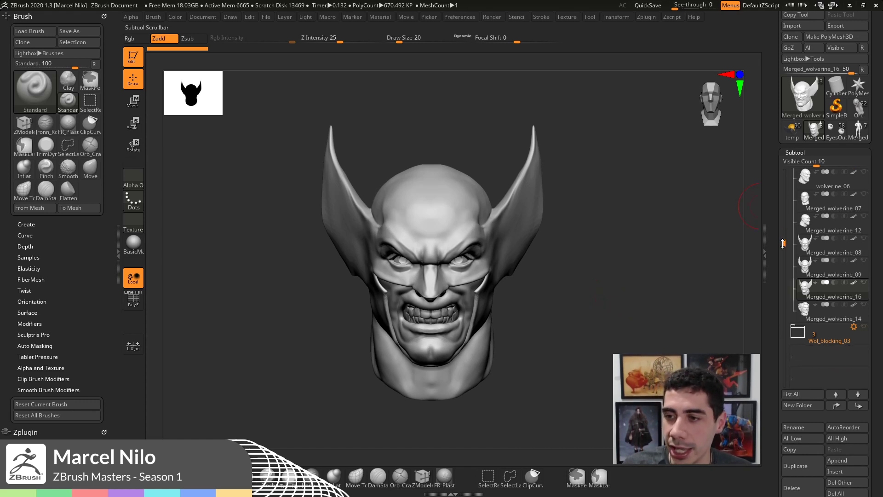
left_click(798, 331)
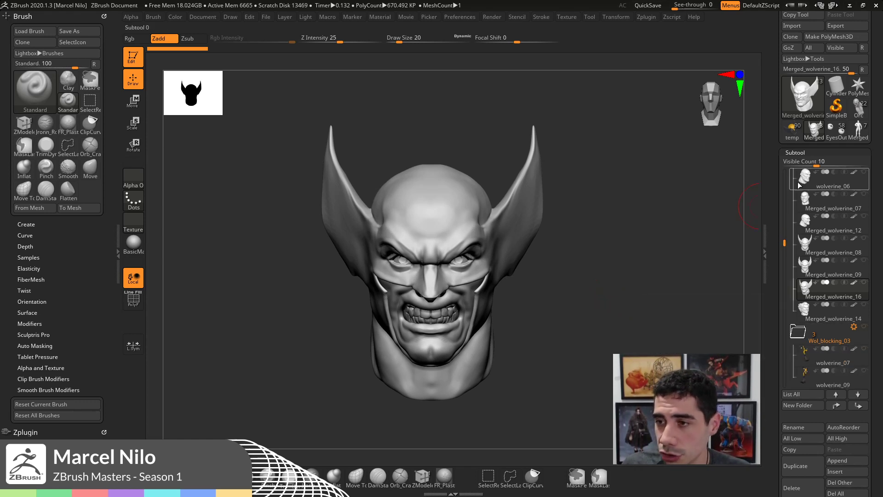
left_click_drag(786, 221, 787, 172)
left_click(798, 177)
mouse_move(772, 247)
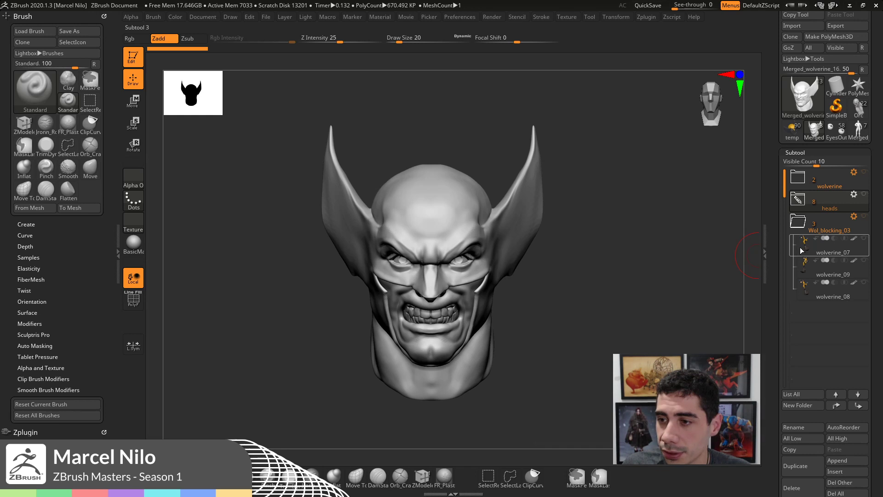
- Frame the wolverine_07 figure, turn off its polypaint, and expand the wolverine folder again
left_click(802, 251)
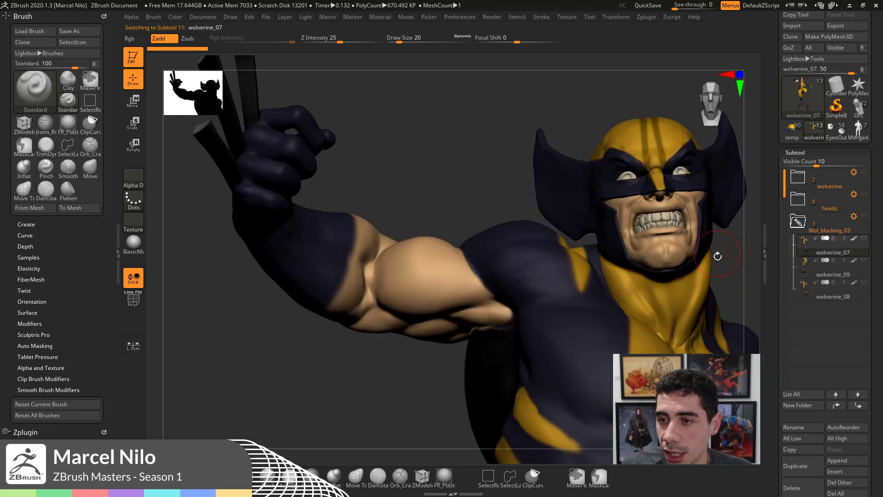
key("f")
left_click(854, 238)
left_click_drag(730, 260, 670, 271)
left_click_drag(780, 252, 775, 286)
left_click(795, 223)
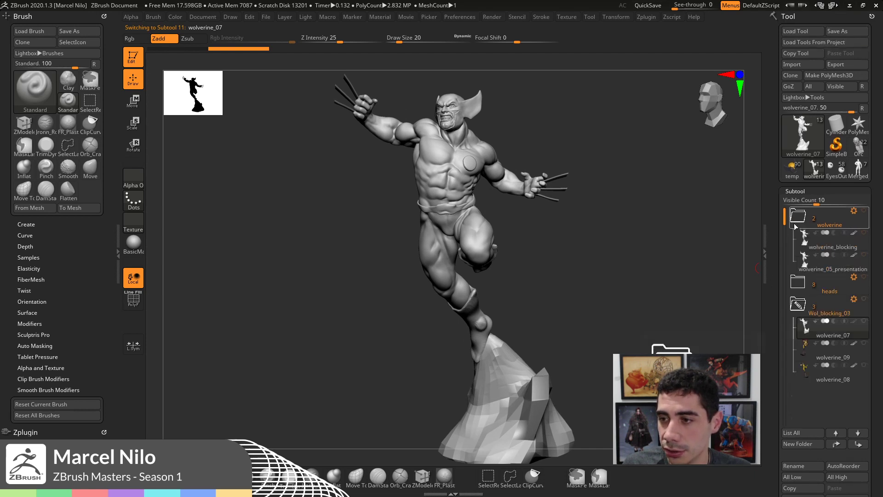
- Compare the wolverine_blocking figure with wolverine_07 in three-quarter view
left_click(810, 241)
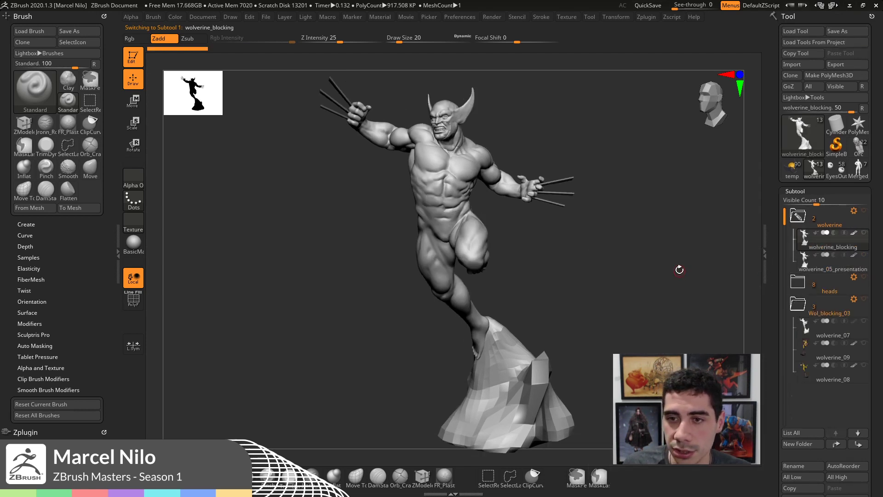
left_click_drag(679, 270, 678, 277)
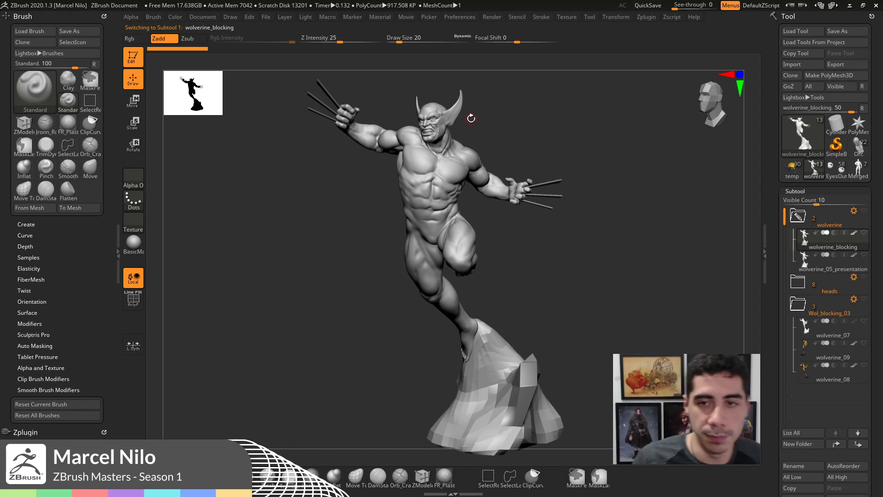
left_click(802, 328)
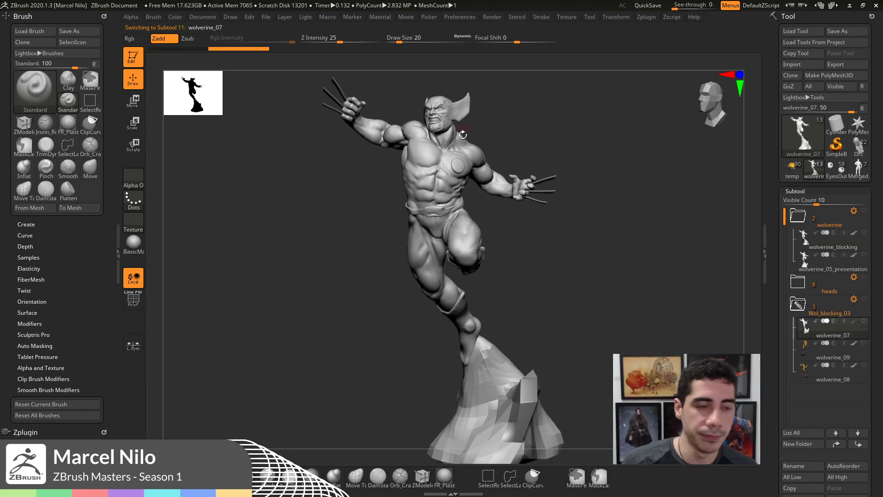
left_click_drag(550, 138, 556, 139)
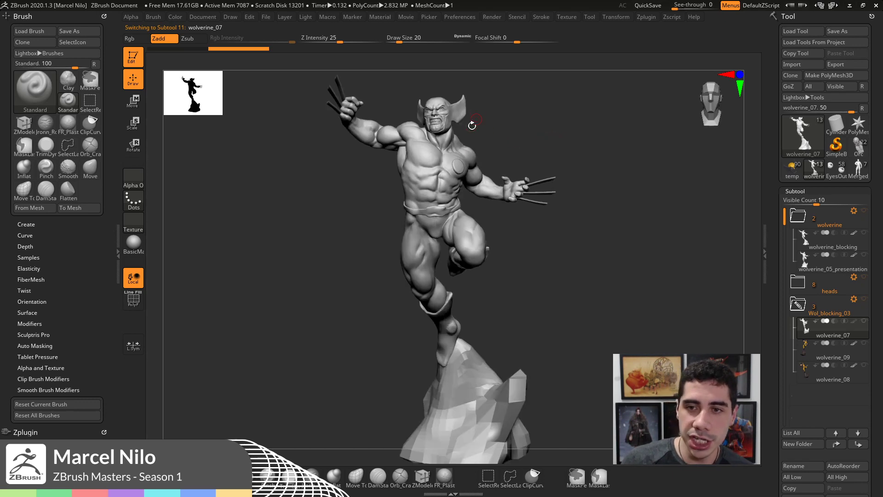
- Inspect the whole wolverine_07 figure from the front, the side and the three-quarter view
left_click_drag(600, 285, 520, 247)
left_click_drag(468, 320, 453, 307)
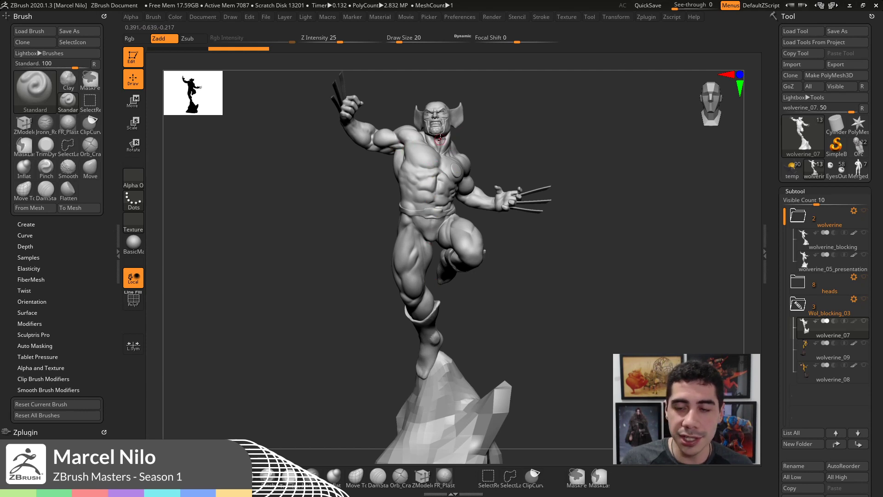
mouse_move(542, 179)
left_mouse_down()
mouse_move(554, 165)
mouse_move(544, 166)
left_mouse_up()
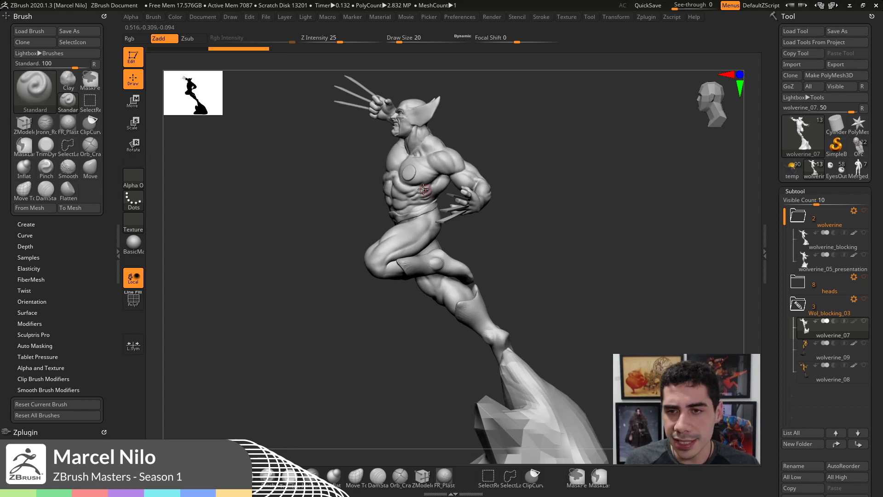
left_click_drag(556, 253, 460, 262)
left_click_drag(506, 301, 427, 222)
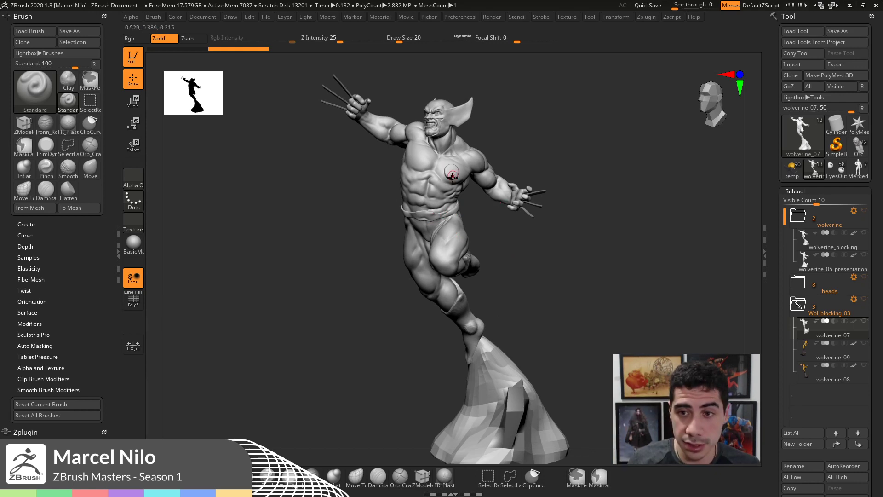
left_click_drag(526, 144, 526, 151)
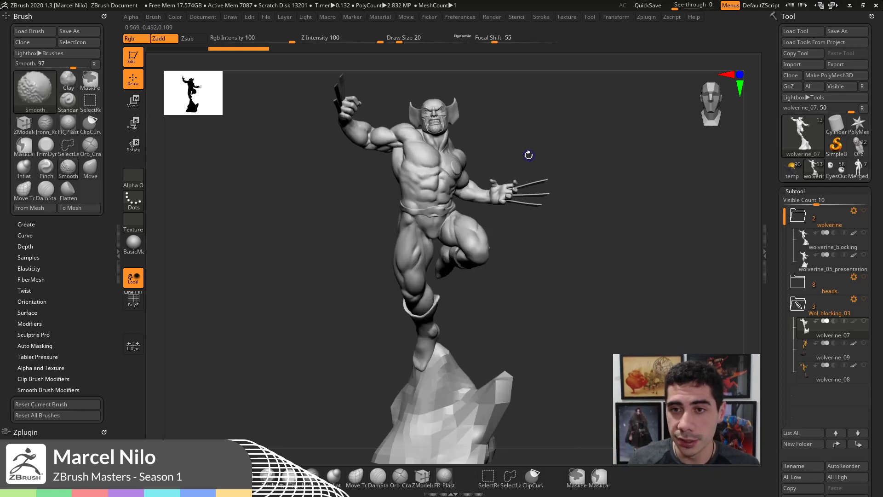
- Examine wolverine_07's head and torso up close and the whole figure, and select wolverine_05_presentation for comparison
left_click_drag(515, 121, 646, 178, "alt")
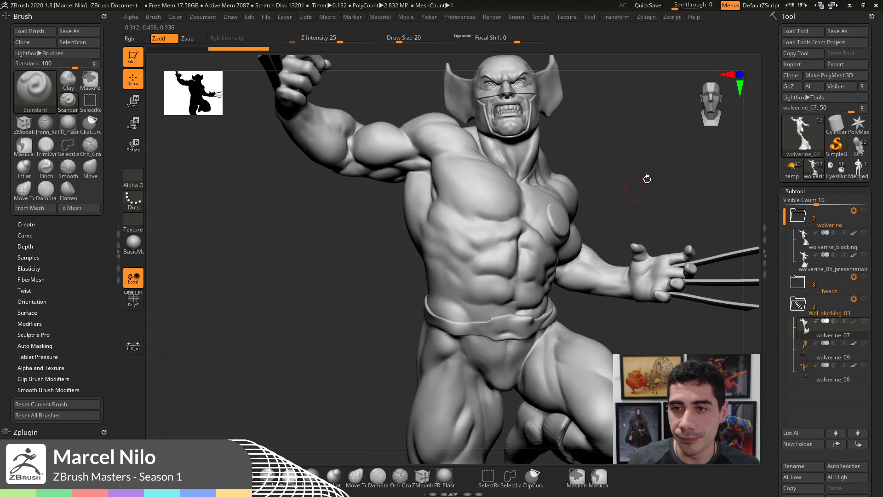
left_click_drag(714, 315, 683, 337, "alt")
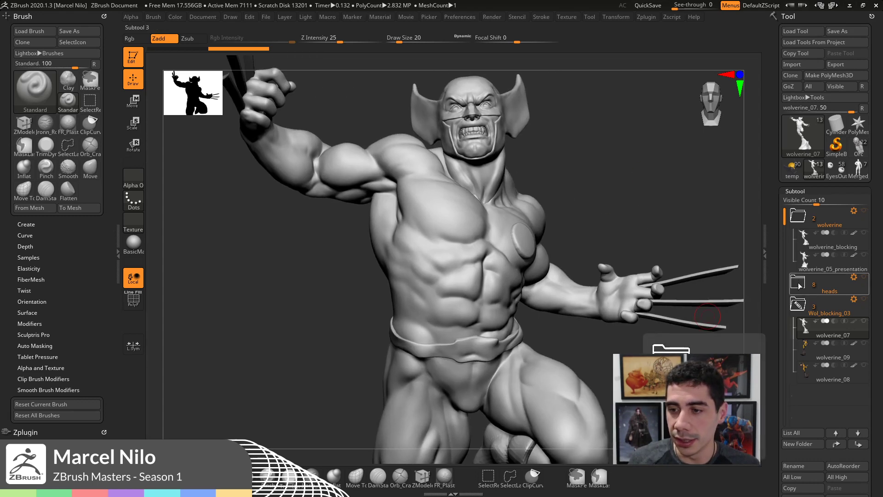
left_click_drag(589, 185, 441, 258)
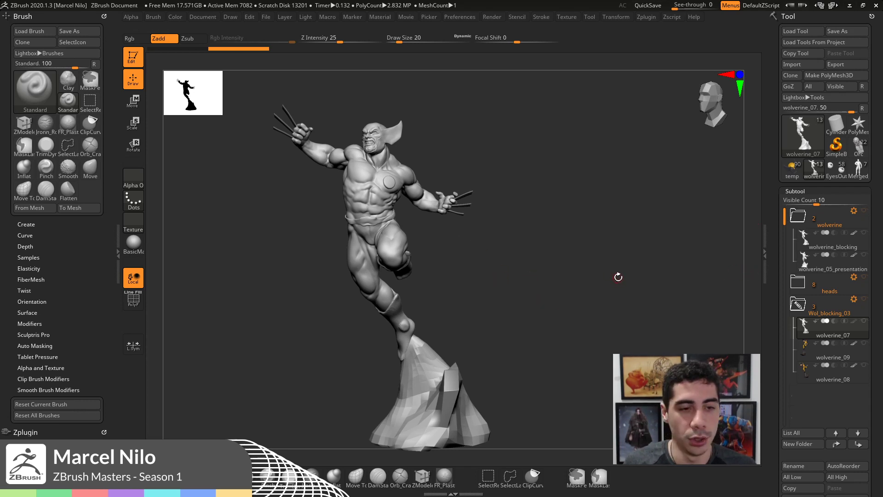
left_click(805, 261)
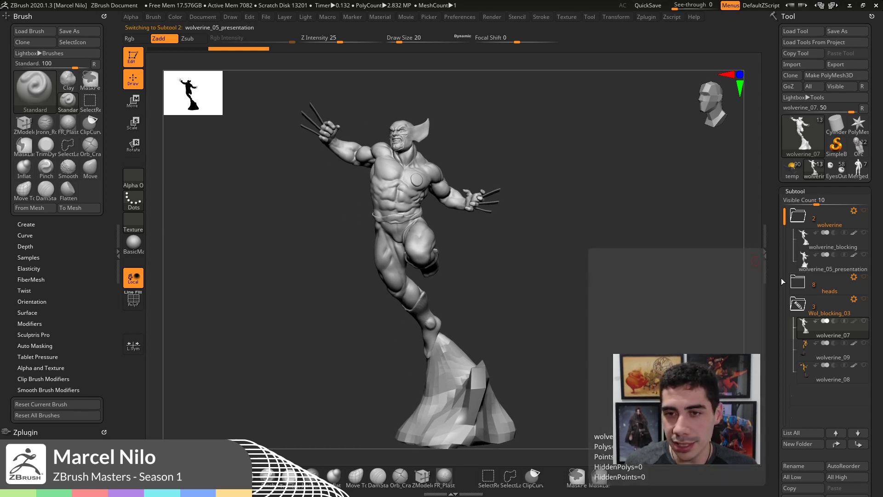
- Switch between the wolverine_07 and wolverine_blocking subtools to compare their poses and forms, ending on wolverine_07
left_click(808, 329)
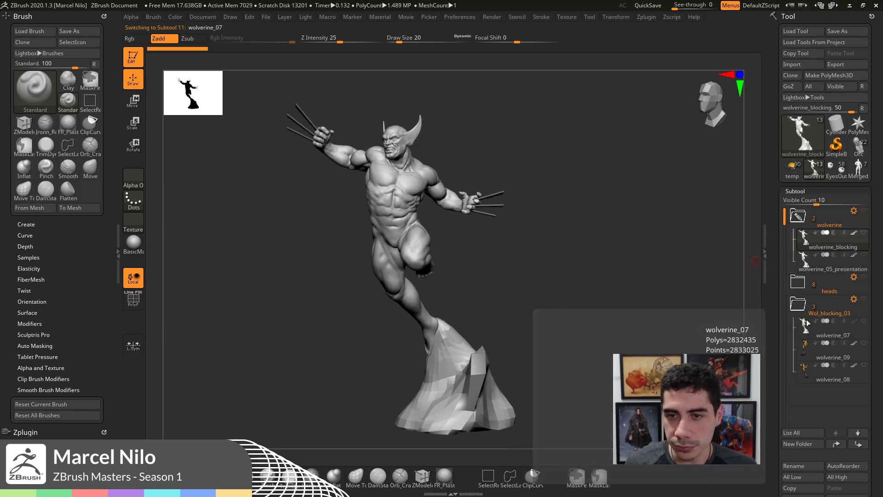
left_click(812, 249)
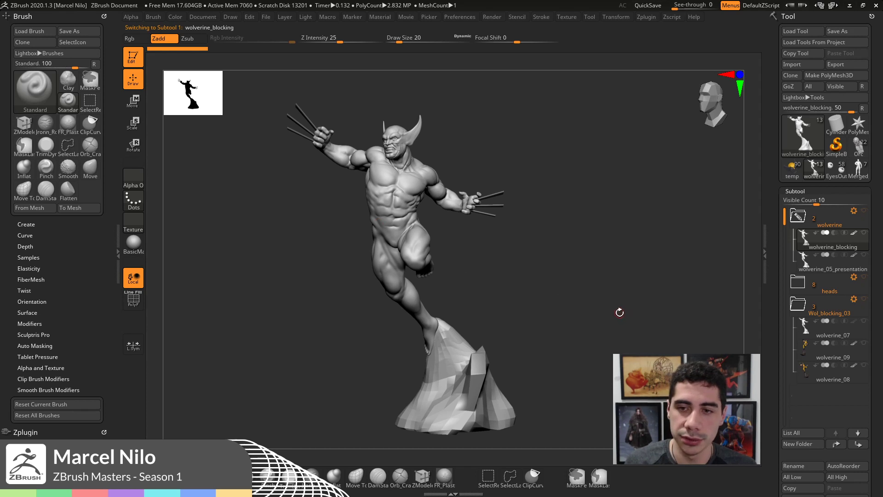
left_click(805, 328)
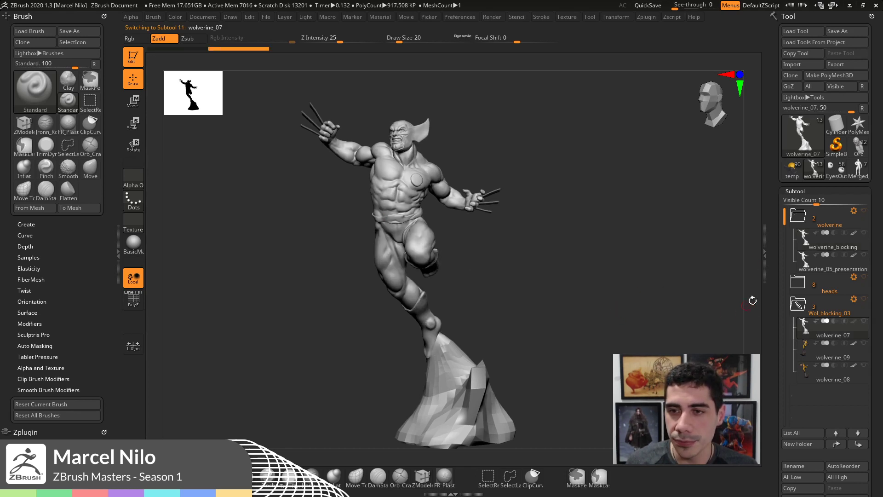
left_click_drag(695, 296, 670, 309)
left_click_drag(592, 319, 609, 324)
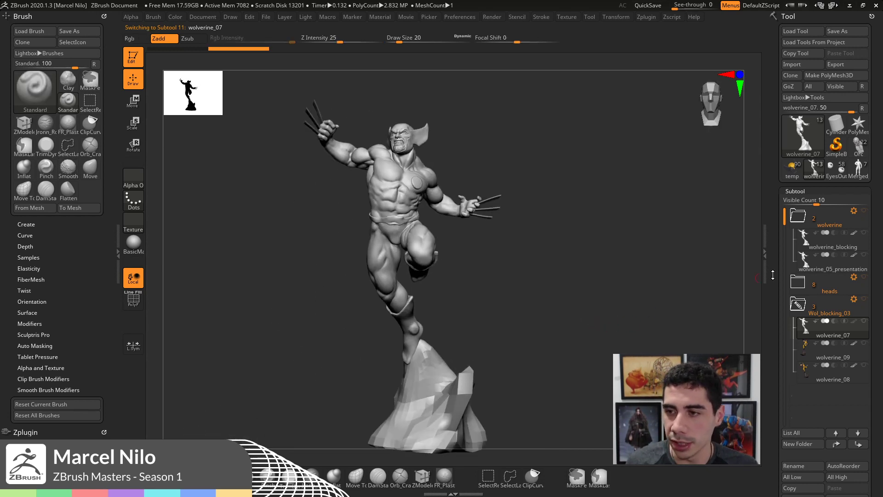
left_click(802, 242)
left_click(804, 325)
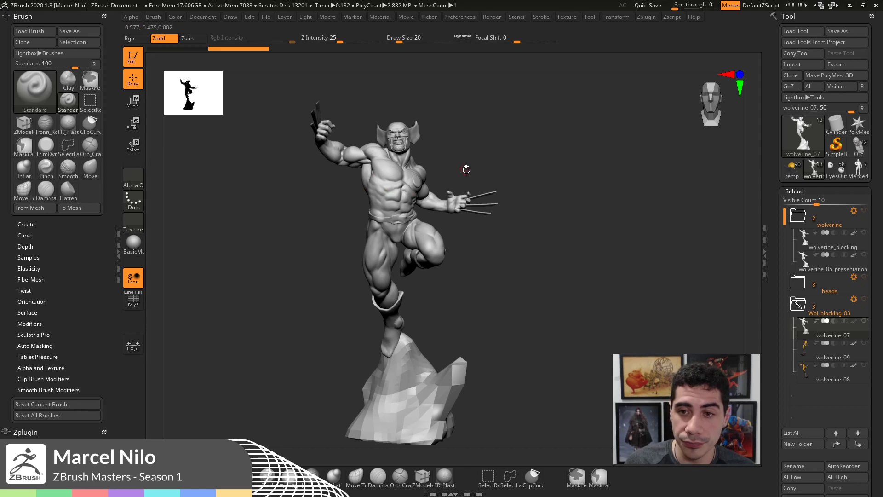
- Examine the whole wolverine_07 figure on its rock base from the front and both three-quarter sides
left_click_drag(465, 170, 446, 192)
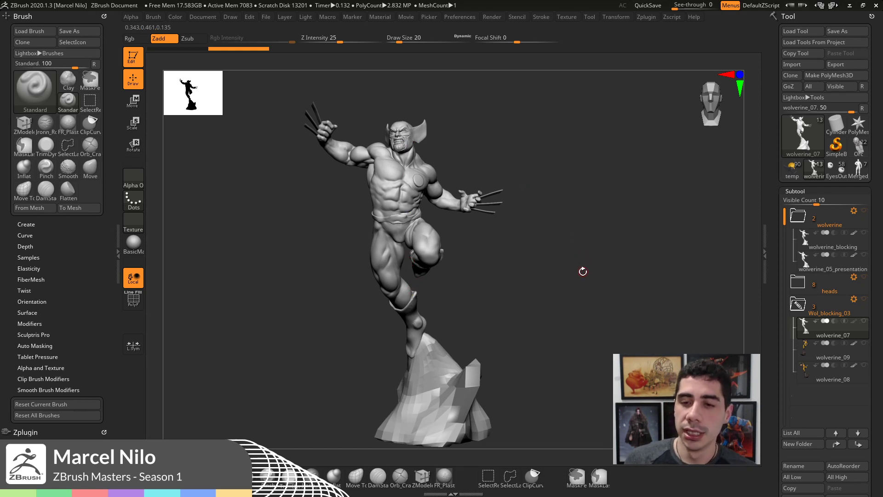
left_click_drag(582, 272, 535, 319)
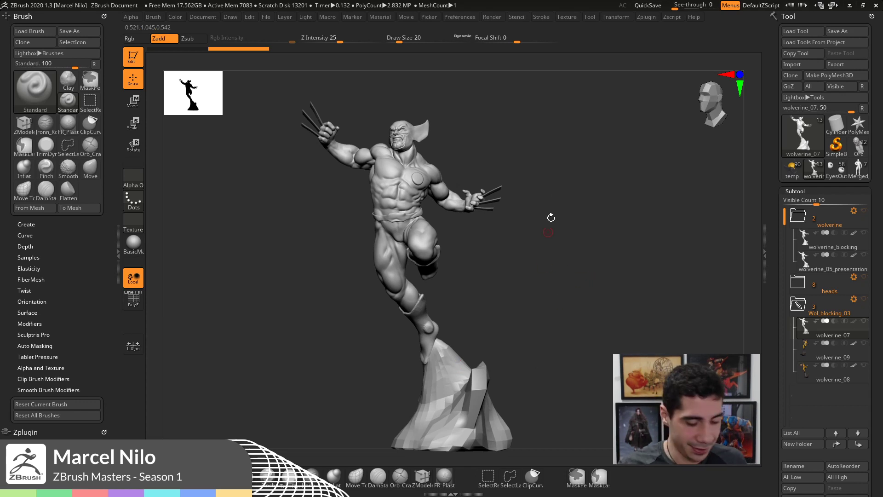
left_click_drag(618, 253, 624, 243, "alt")
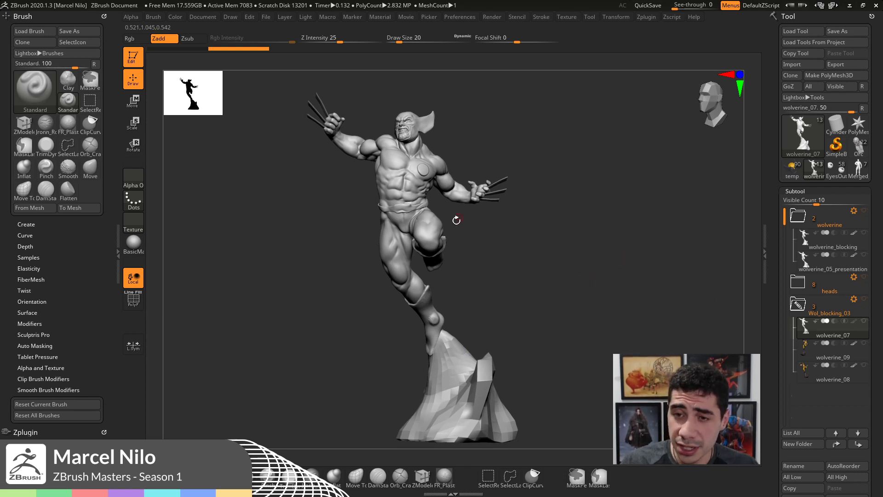
left_click_drag(470, 159, 485, 154, "shift")
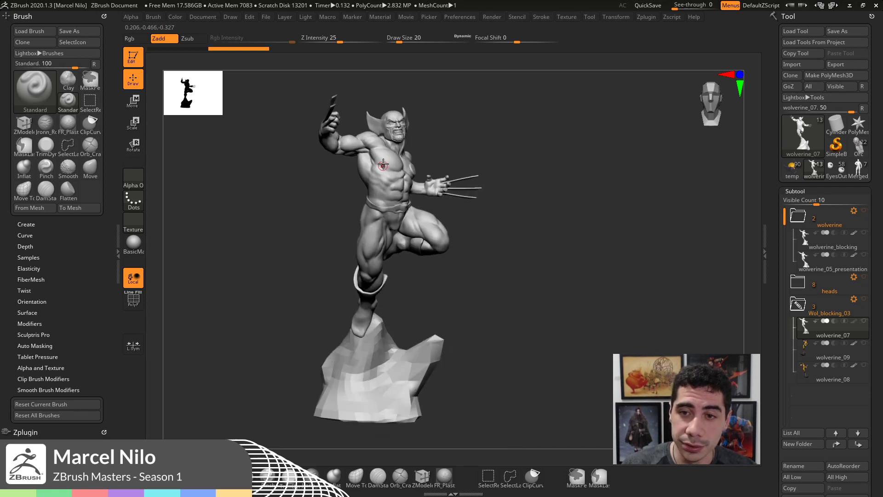
left_click_drag(468, 124, 436, 171)
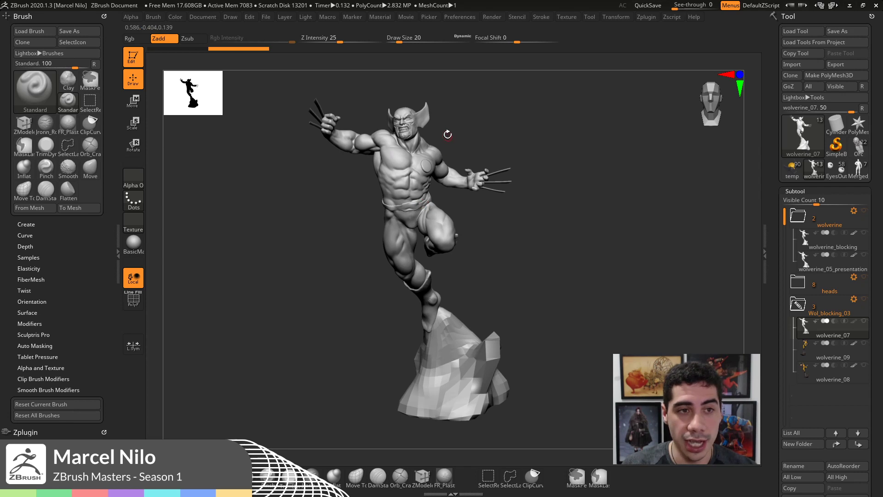
left_click_drag(598, 189, 584, 156)
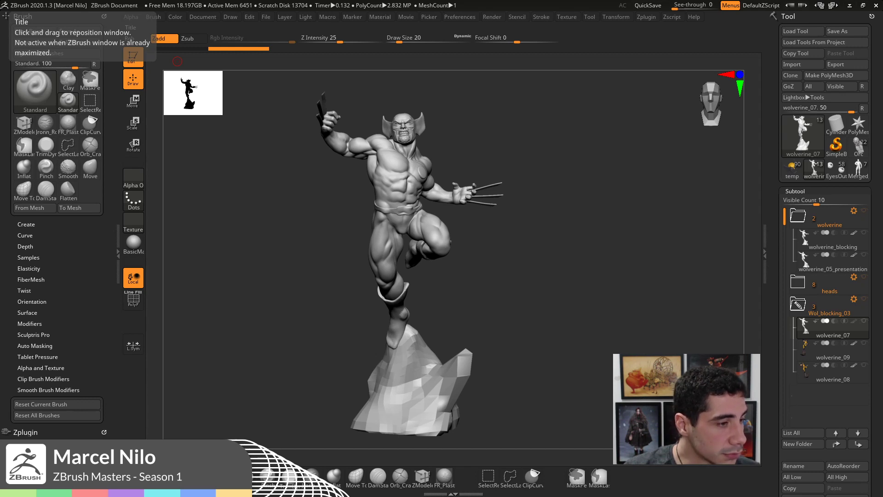
- View the comic reference picture of Wolverine, close it, and inspect the wolverine_07 sculpt from the front
key("alt+Tab")
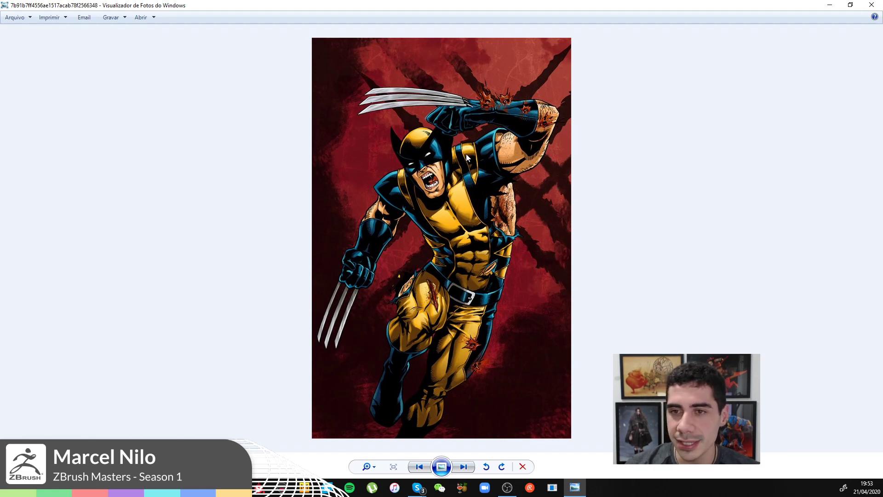
left_click(872, 4)
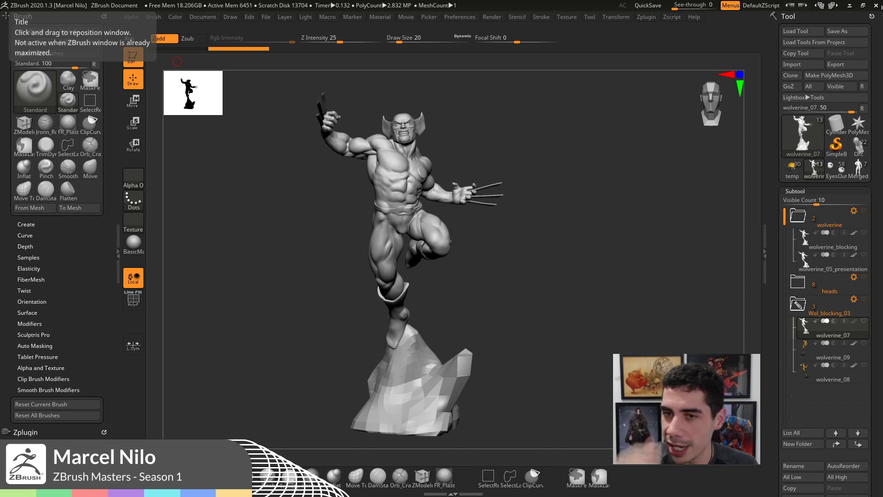
left_click_drag(585, 210, 578, 198)
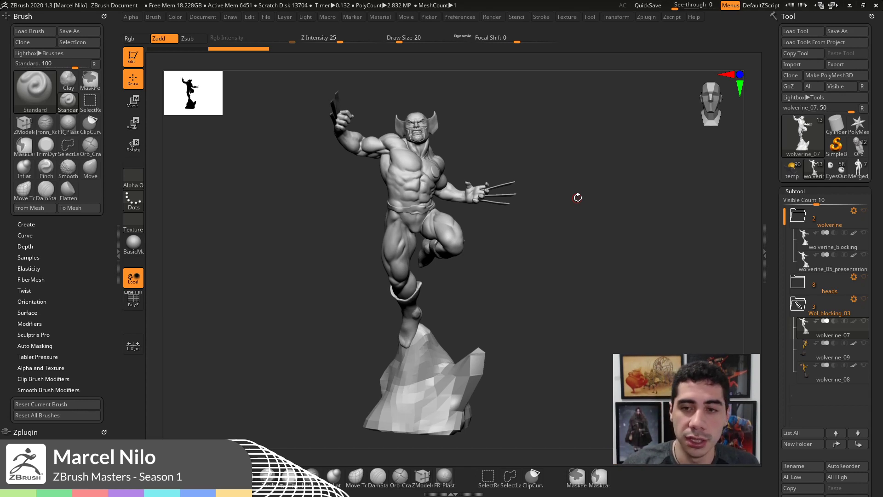
mouse_move(546, 140)
left_mouse_down()
mouse_move(565, 161)
mouse_move(550, 143)
left_mouse_up()
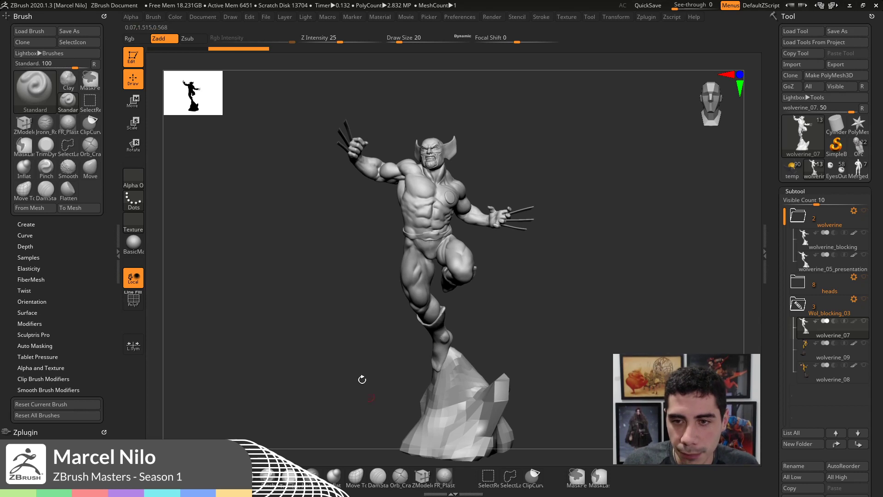
- Switch to the wolverine_blocking subtool and inspect the pose of the blocked-out figure
left_click(446, 284, "alt")
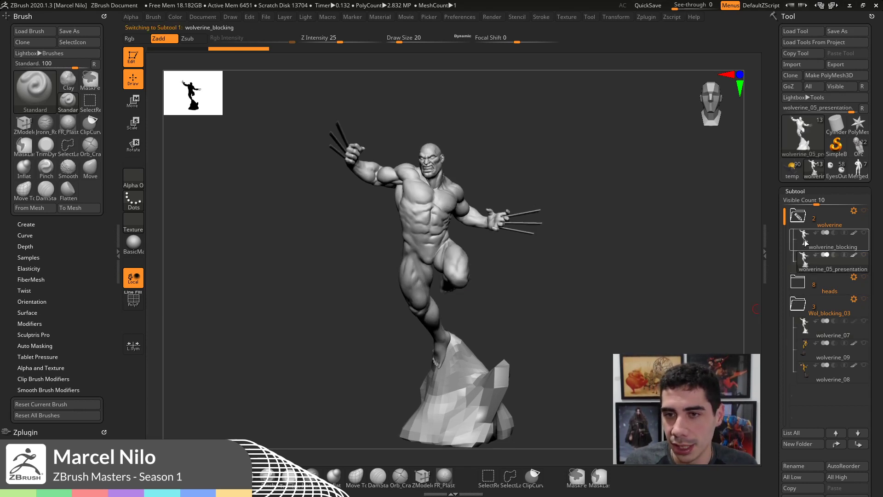
left_click_drag(596, 290, 550, 179)
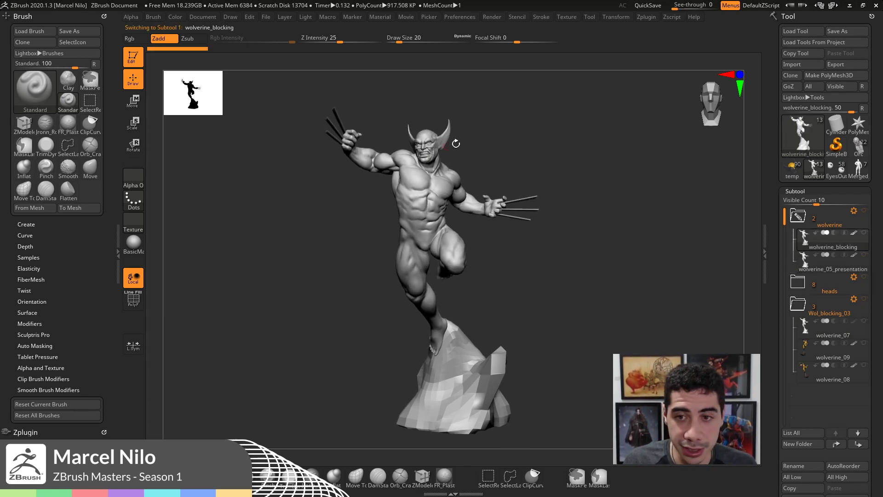
left_click_drag(458, 184, 451, 136)
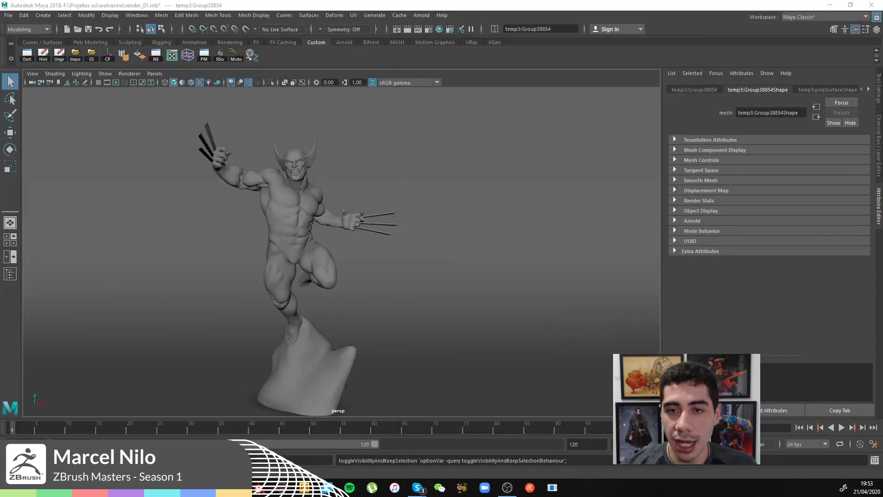
- Switch to Maya and examine the Wolverine mesh in the perspective view from the side, back and front
scroll(282, 209, "up", 3)
scroll(282, 208, "down", 5)
left_click_drag(282, 208, 379, 242, "alt")
left_click(380, 240)
right_click_drag(380, 239, 451, 313, "alt")
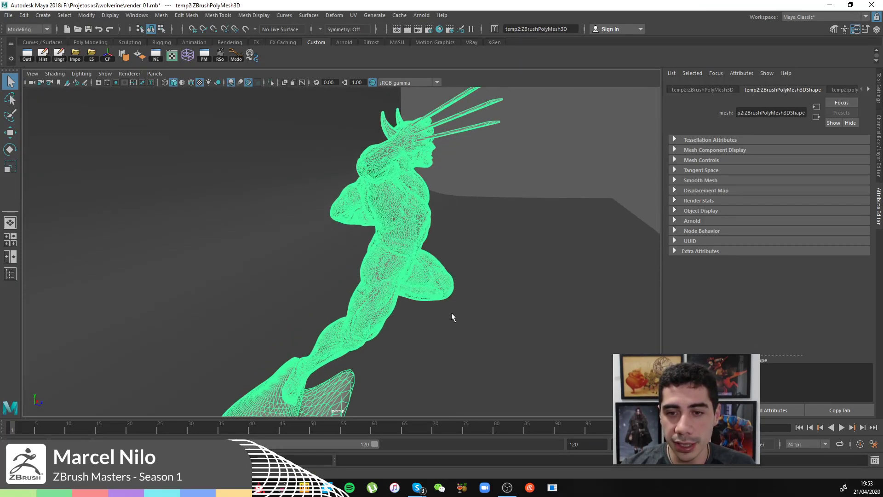
left_click_drag(452, 313, 371, 254, "alt")
right_click_drag(371, 254, 461, 301, "alt")
left_click_drag(461, 301, 203, 327, "alt")
middle_click_drag(257, 226, 325, 359, "alt")
left_click_drag(326, 361, 336, 245, "alt")
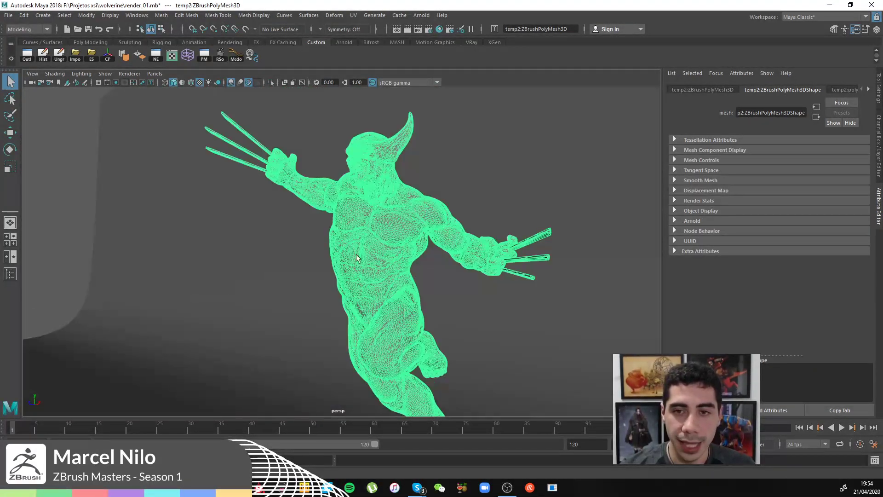
right_click_drag(357, 259, 101, 241, "alt")
left_click(101, 240)
- Bring the V-Ray frame buffer fully into view and examine the second render of the blocked-out figure
left_click_drag(1, 47, 445, 33)
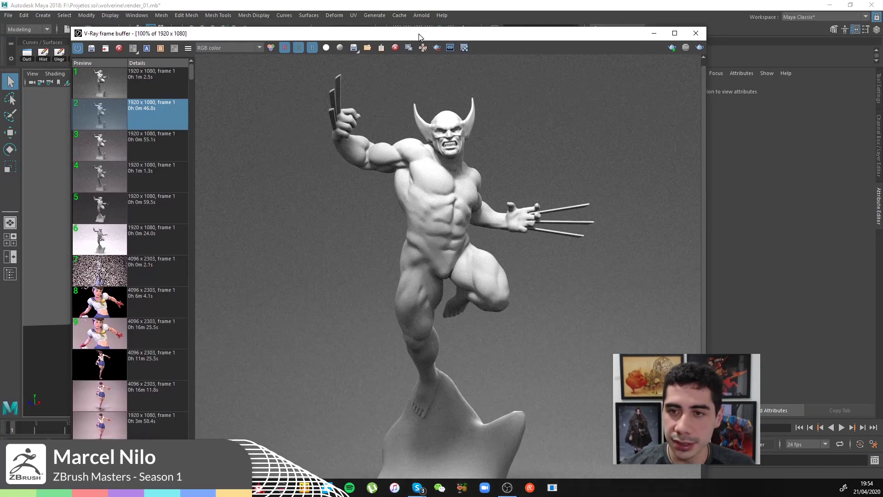
scroll(489, 213, "down", 2)
scroll(478, 212, "up", 2)
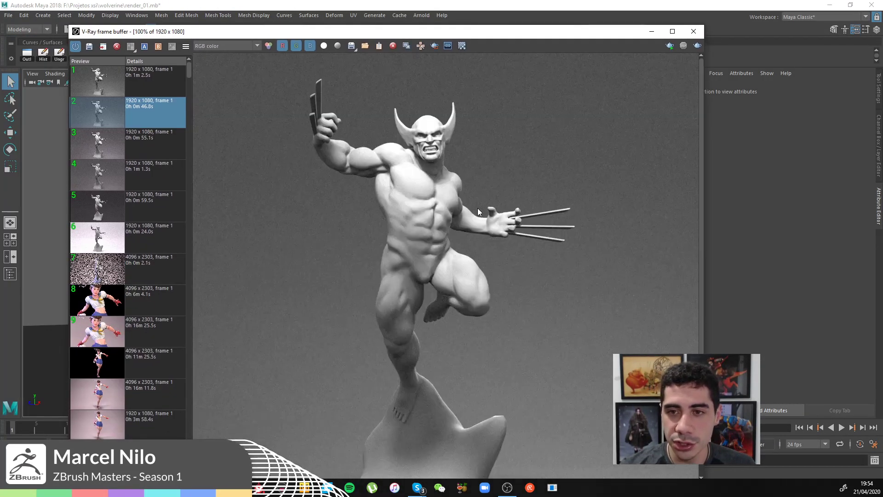
left_click_drag(484, 34, 478, 11)
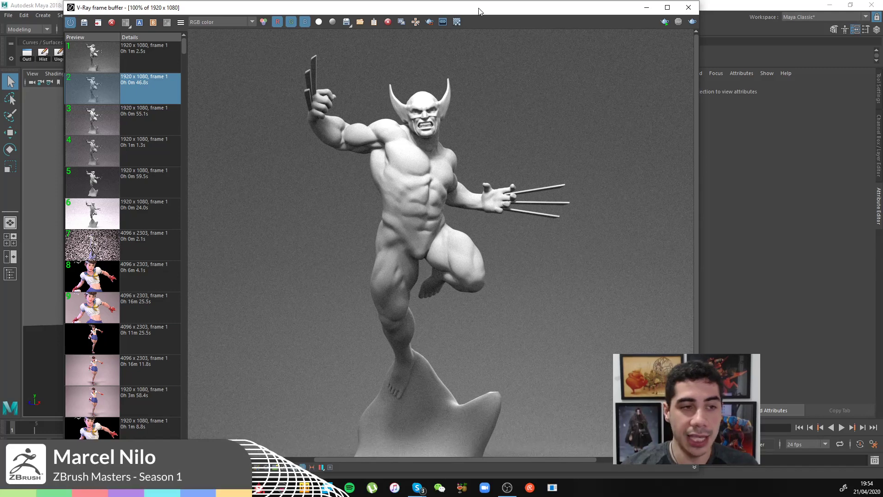
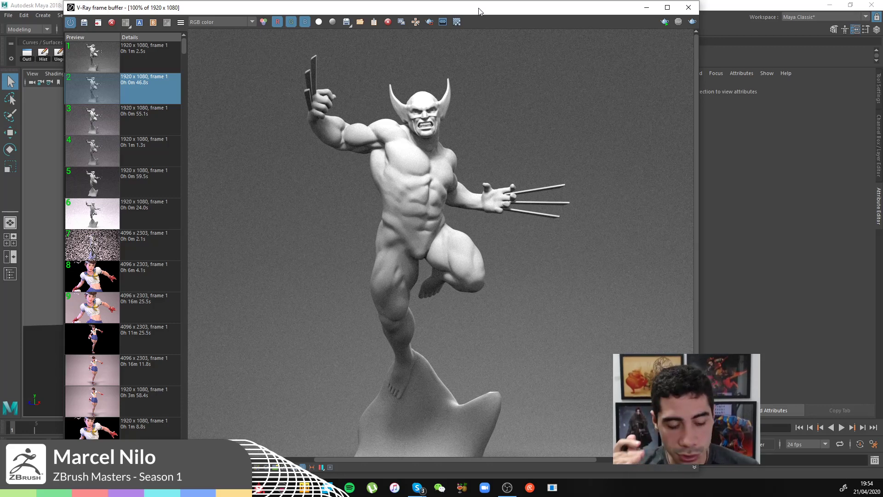
- Switch to ZBrush and make wolverine_07 the active subtool
key("alt+Tab")
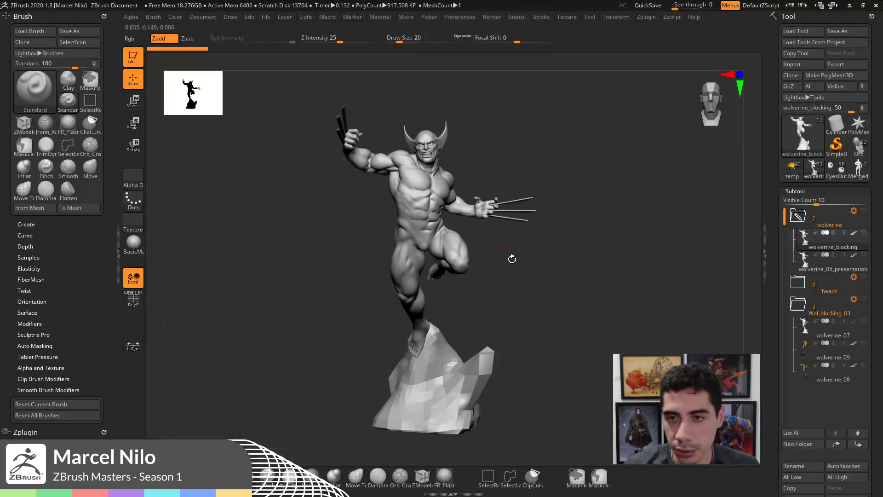
left_click(810, 329)
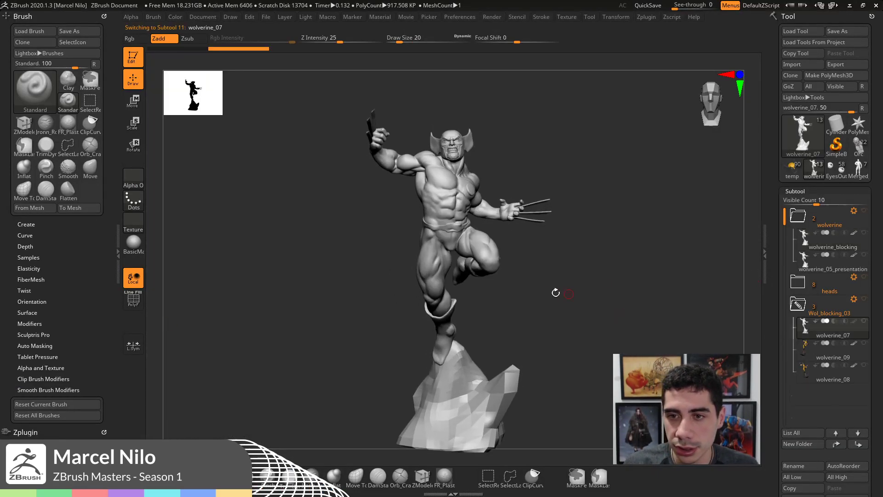
- Switch back to Maya and examine the first render in the V-Ray frame buffer history, from whole figure to close-up
key("alt+Tab")
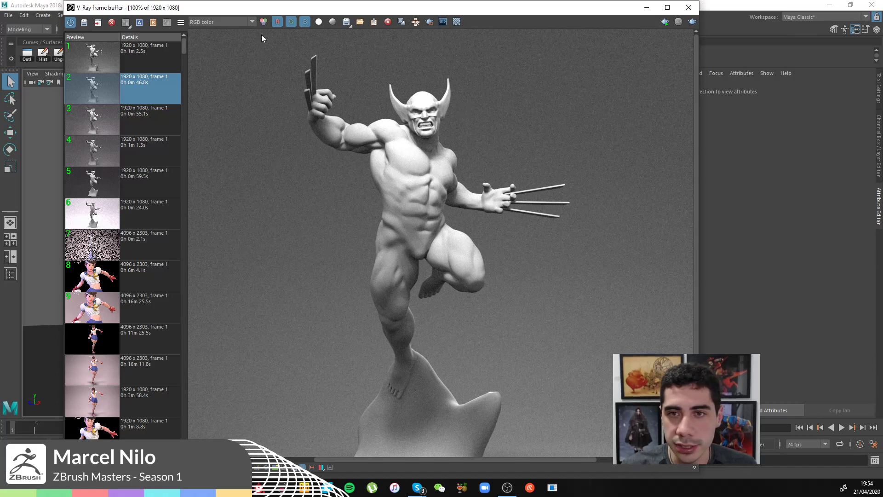
left_click(127, 54)
scroll(400, 253, "down", 1)
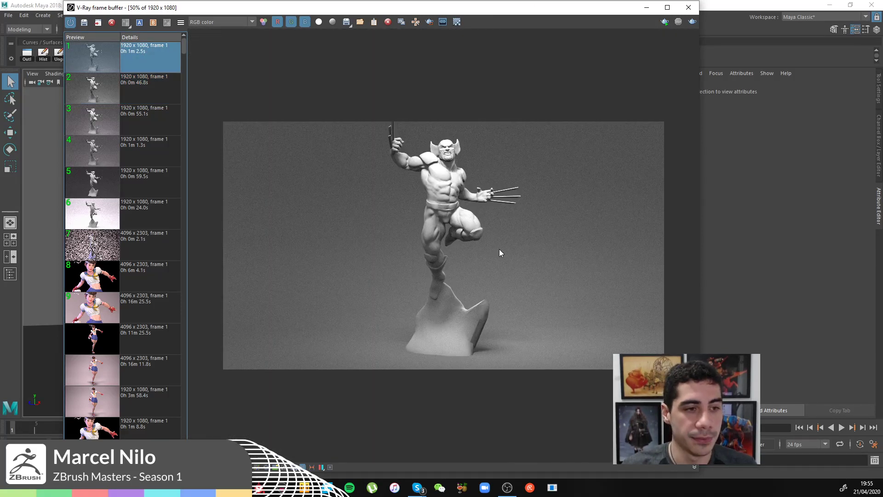
scroll(502, 251, "up", 1)
scroll(582, 271, "down", 1)
scroll(560, 275, "up", 1)
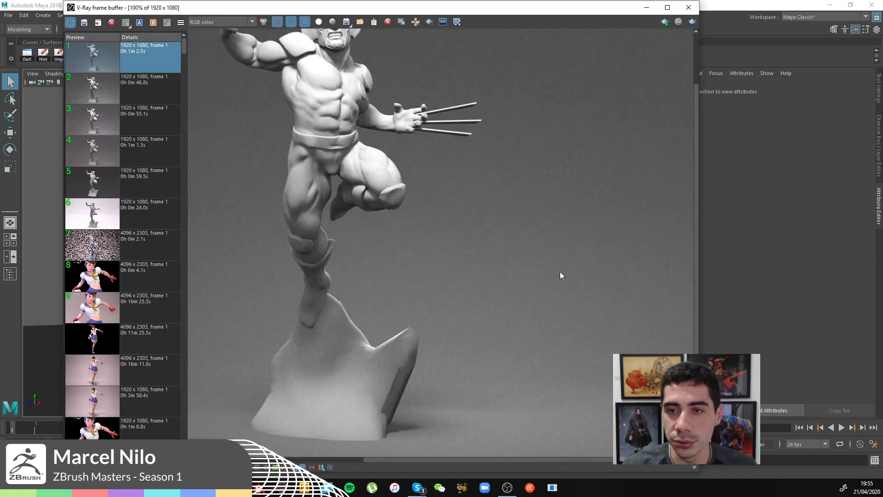
middle_click_drag(434, 265, 559, 315)
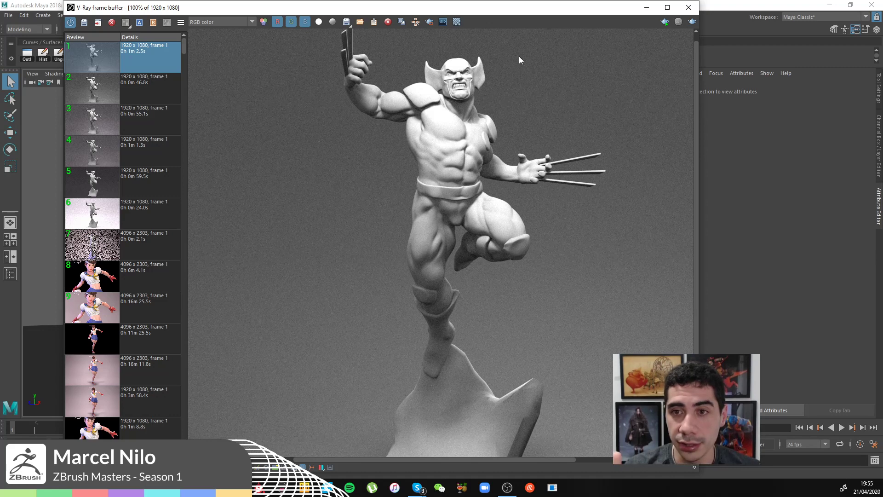
- Compare the second render's bare figure with the first render's costumed figure in the V-Ray history
left_click(158, 89)
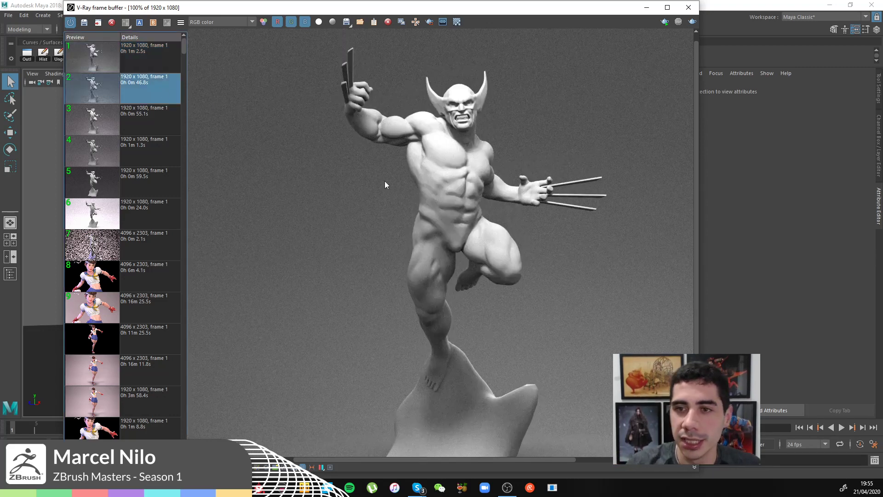
middle_click_drag(524, 139, 458, 128)
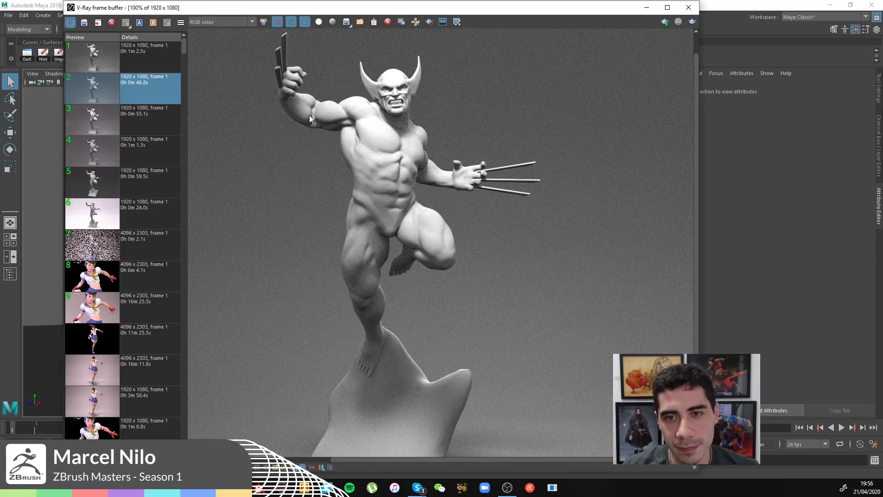
left_click(156, 67)
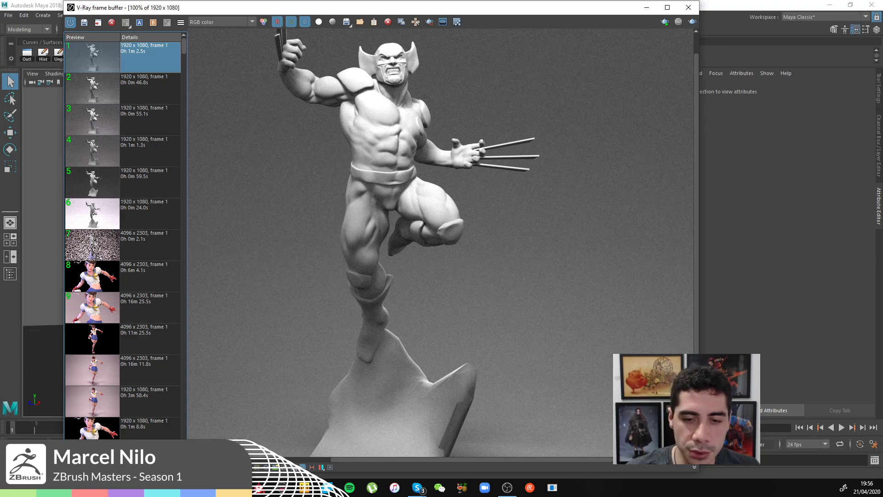
- Switch to ZBrush and turn on the polypaint colours for the subtools in the Wol_blocking_03 folder
left_click(304, 487)
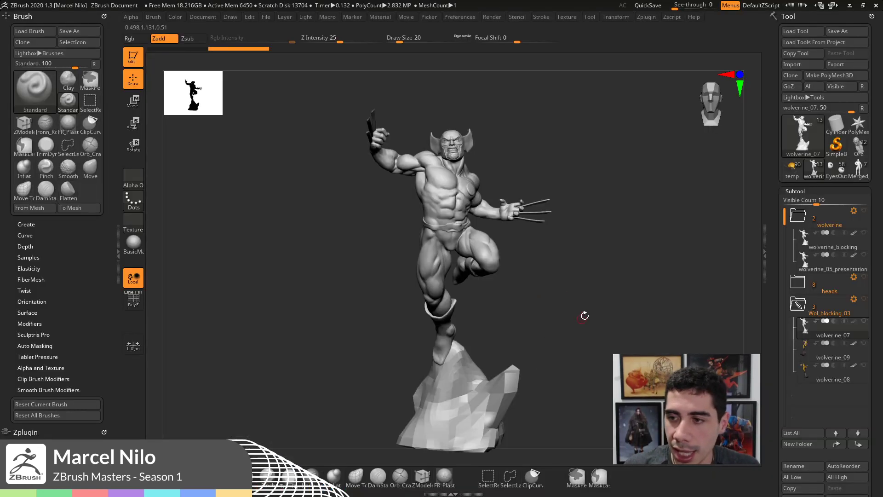
left_click_drag(585, 316, 578, 281)
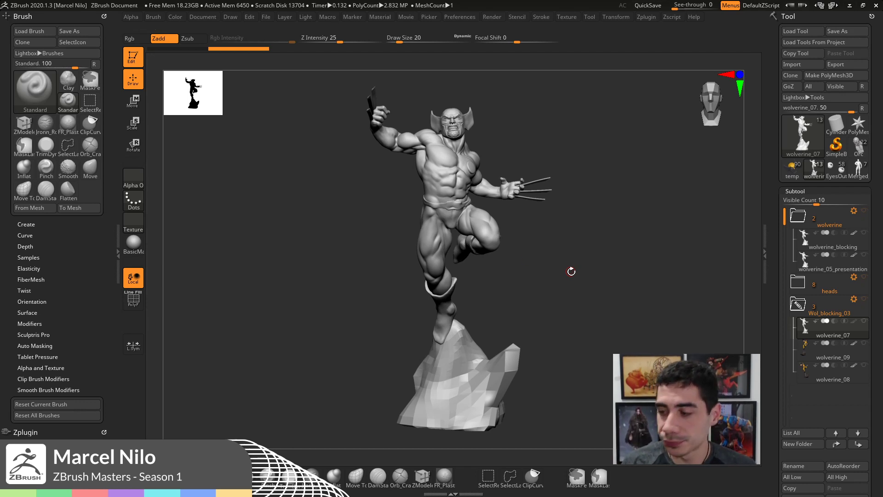
left_click_drag(547, 280, 571, 285)
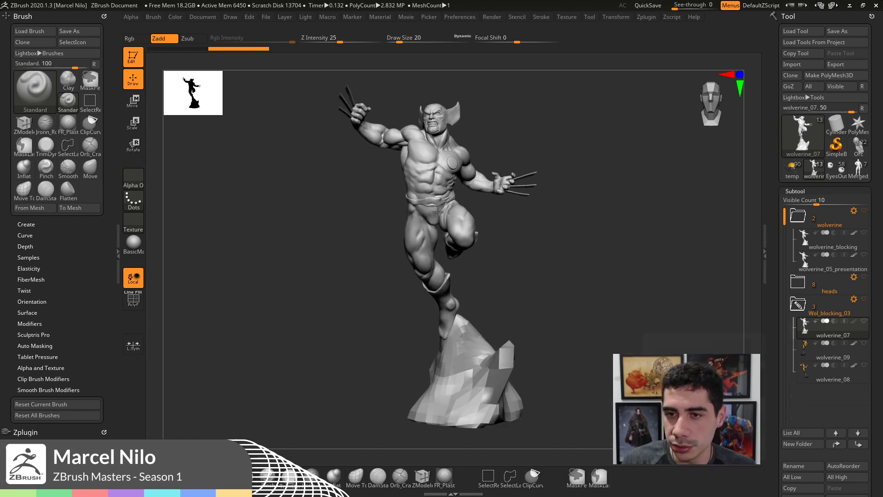
left_click_drag(663, 272, 631, 319, "alt")
left_click(863, 300)
left_click(858, 325)
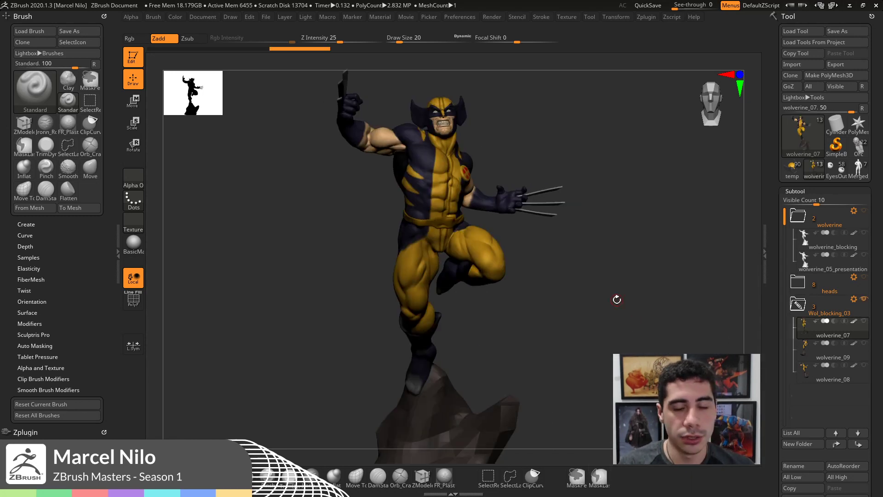
- Inspect the painted costume on wolverine_07 from the front and from the figure's left side
left_click_drag(606, 313, 531, 251)
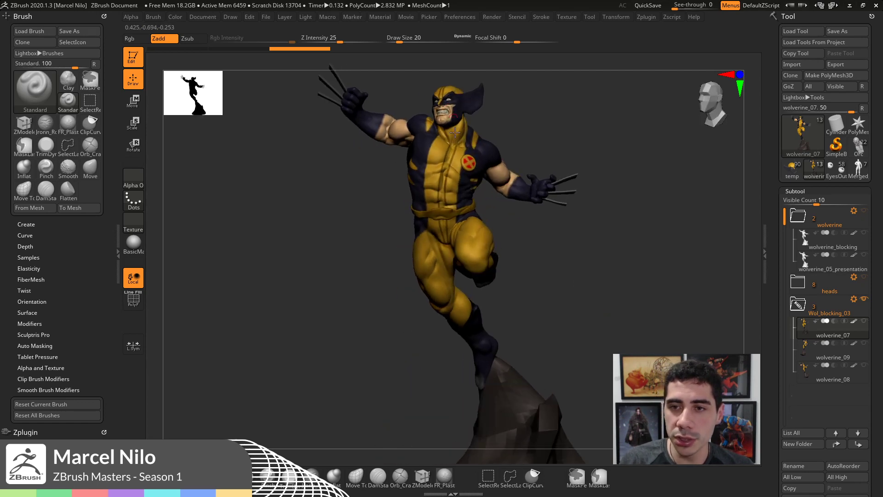
mouse_move(586, 280)
left_mouse_down()
mouse_move(542, 136)
mouse_move(468, 168)
mouse_move(528, 124)
mouse_move(464, 165)
left_mouse_up()
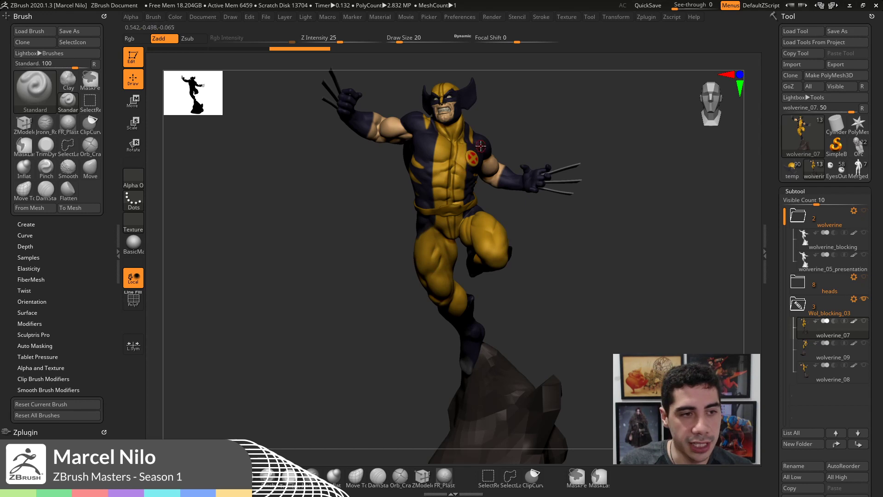
mouse_move(499, 118)
left_mouse_down()
mouse_move(517, 127)
mouse_move(505, 123)
left_mouse_up()
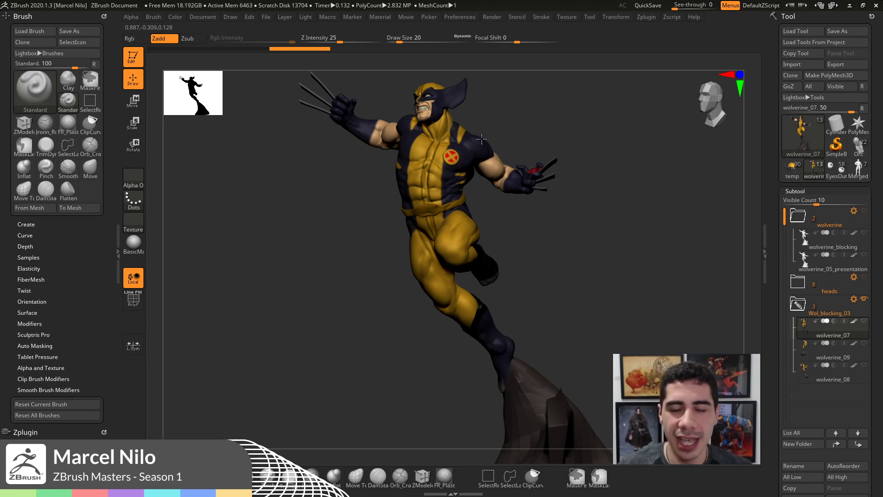
- Switch to the wolverine_09 subtool and inspect its painted costume variation from the side and front
left_click_drag(592, 135, 595, 142, "shift")
key("Down")
left_click_drag(592, 148, 390, 173)
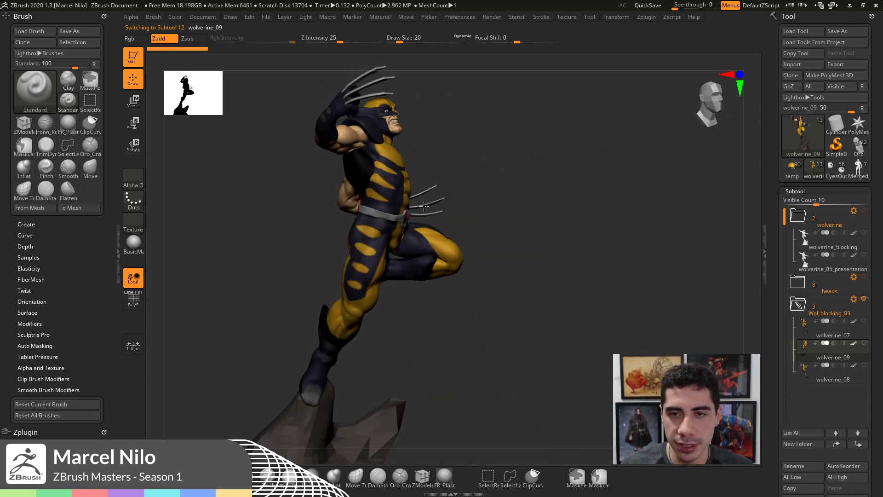
mouse_move(544, 140)
left_mouse_down()
mouse_move(536, 144)
mouse_move(550, 143)
left_mouse_up()
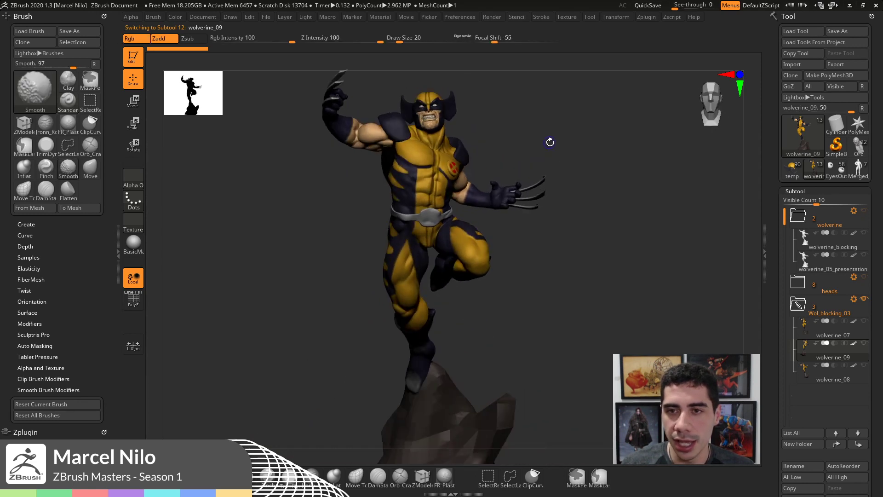
- Compare wolverine_09 with wolverine_07 and examine the shoulder pads on wolverine_09 from several angles
key("Up")
key("Down")
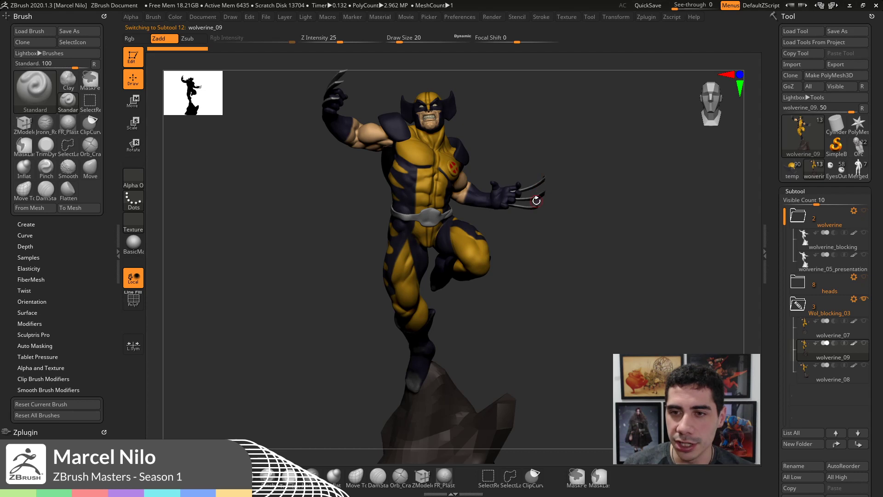
left_click_drag(469, 144, 392, 134)
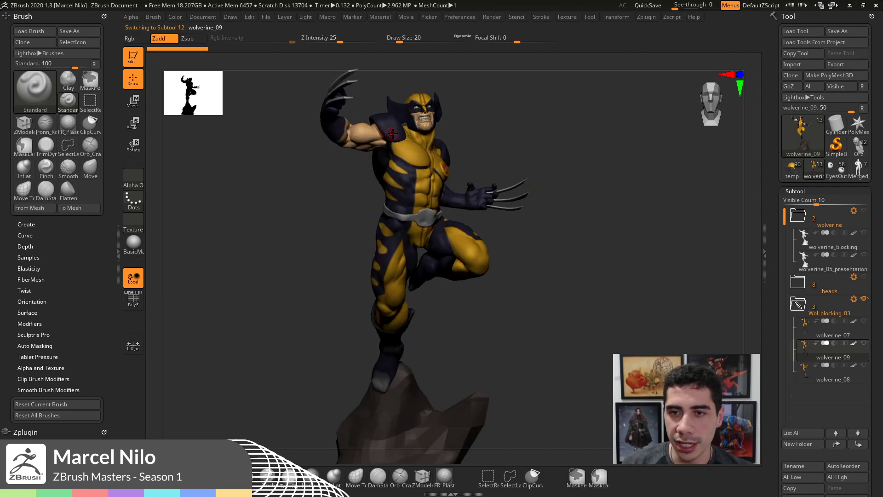
left_click_drag(487, 121, 395, 127)
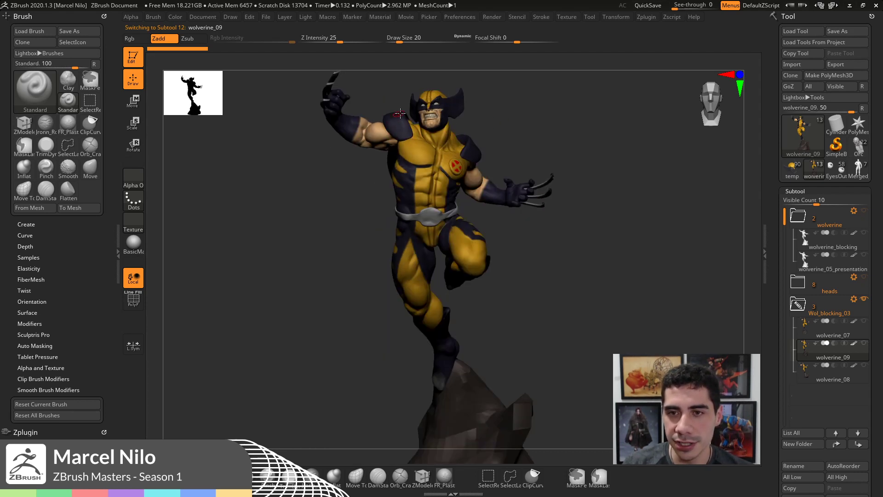
left_click_drag(535, 128, 385, 132)
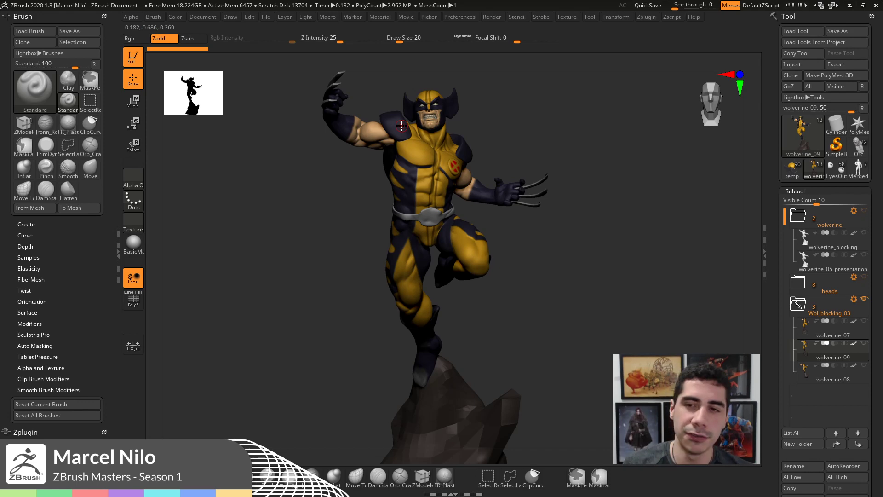
- Switch to the wolverine_08 subtool and inspect its painted costume variation from the side and front
left_click_drag(585, 160, 605, 180)
key("Down")
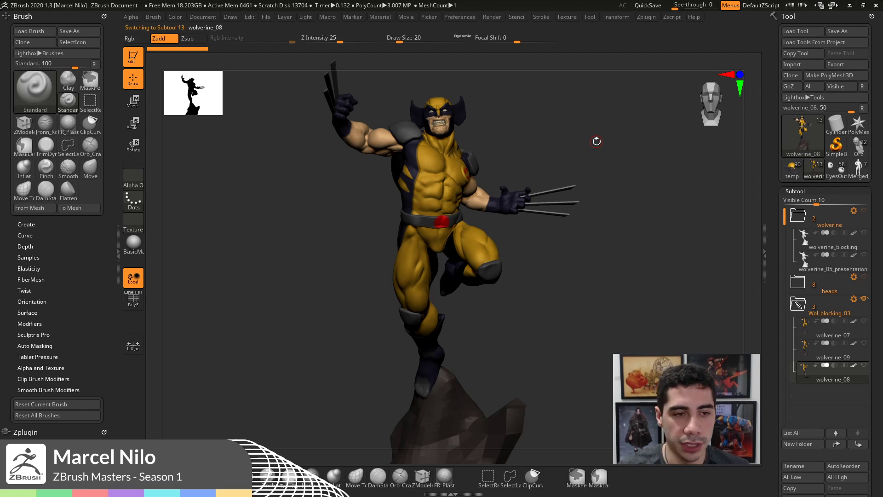
left_click_drag(585, 146, 595, 173)
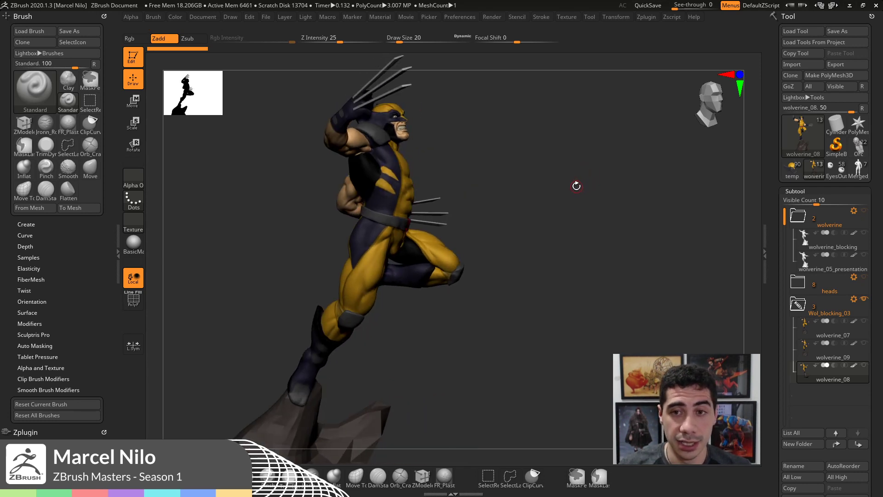
left_click_drag(566, 207, 451, 185)
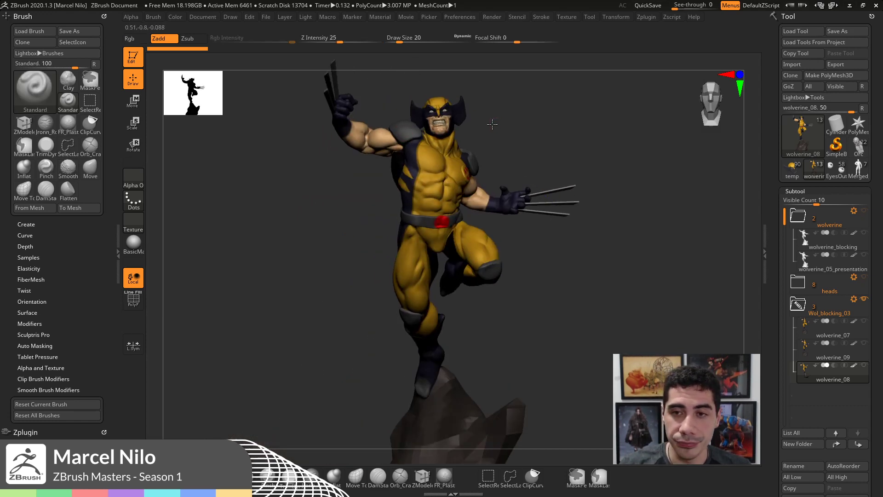
left_click_drag(493, 122, 444, 129)
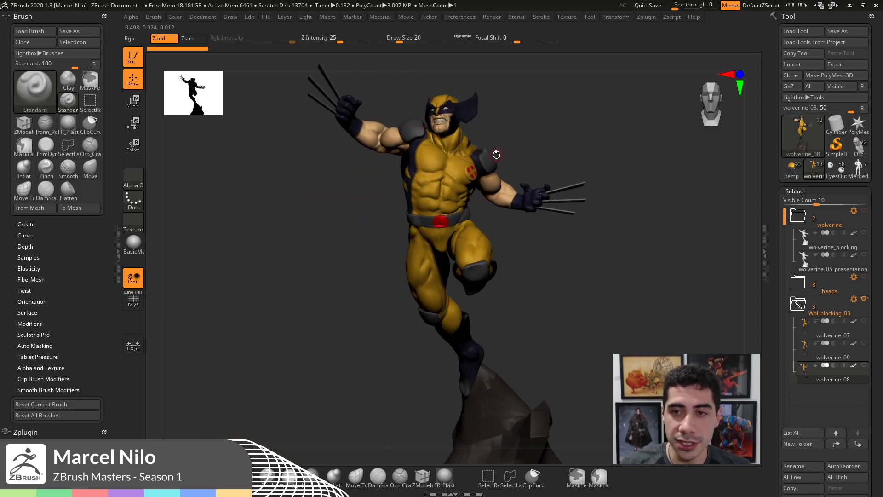
left_click_drag(550, 134, 491, 227)
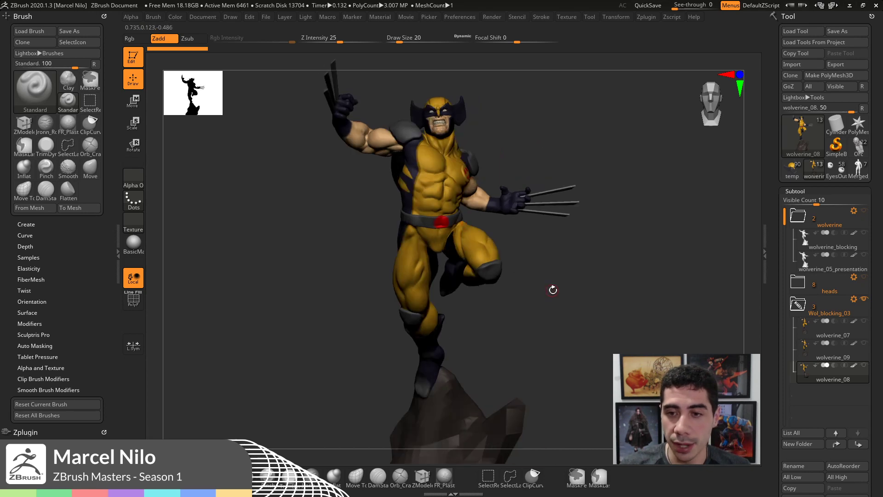
left_click_drag(554, 289, 550, 244)
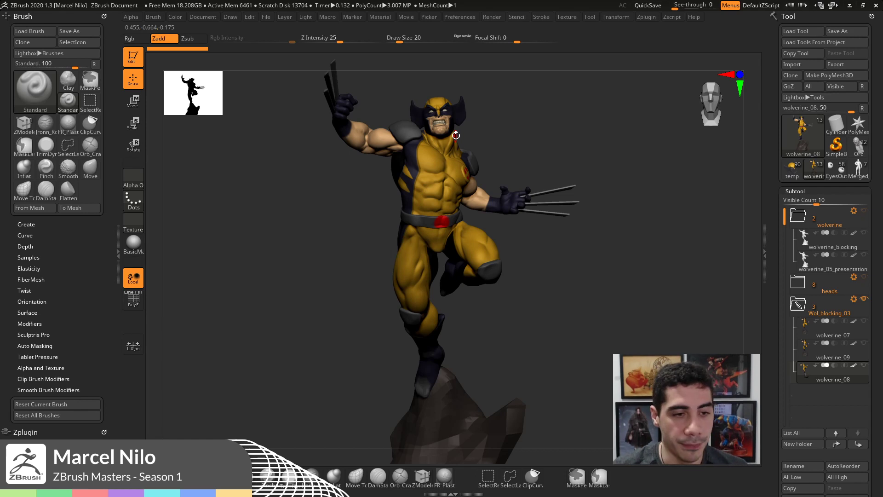
- Examine the mask, shoulder pads and belt on wolverine_08 from slightly different front angles
mouse_move(570, 156)
left_mouse_down()
mouse_move(551, 157)
mouse_move(577, 153)
left_mouse_up()
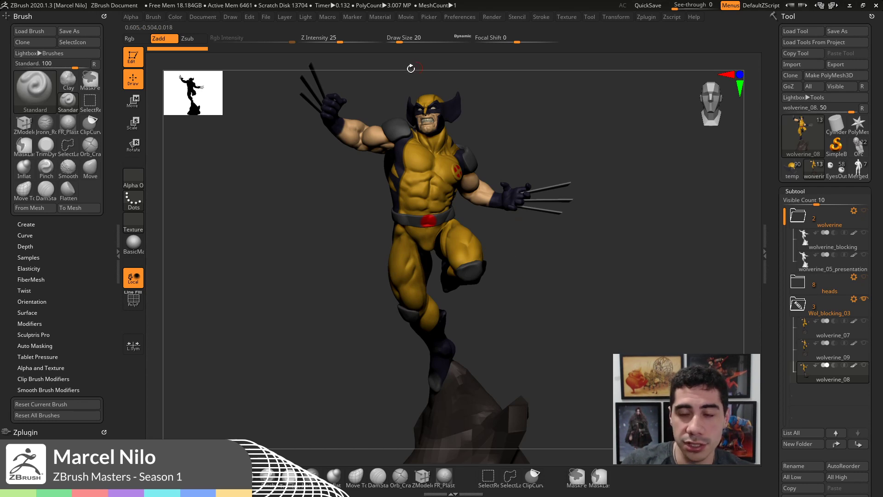
left_click_drag(499, 151, 414, 157)
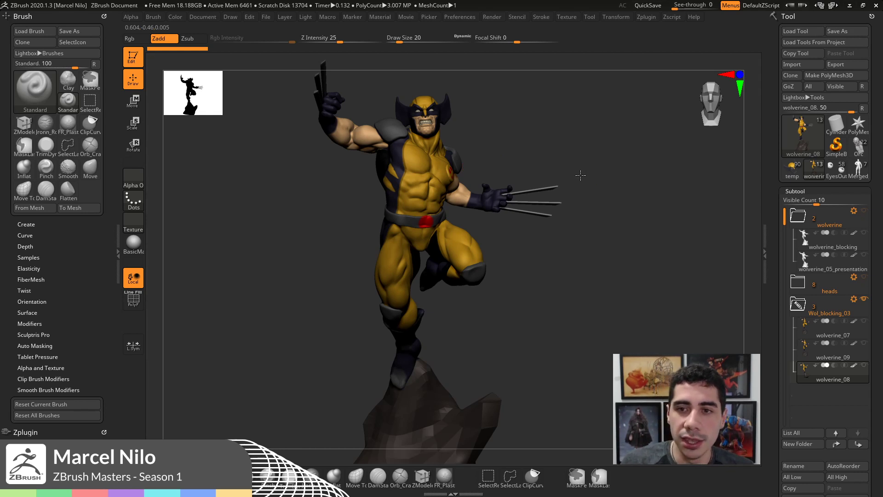
left_click_drag(581, 175, 443, 145)
left_click_drag(511, 152, 540, 152)
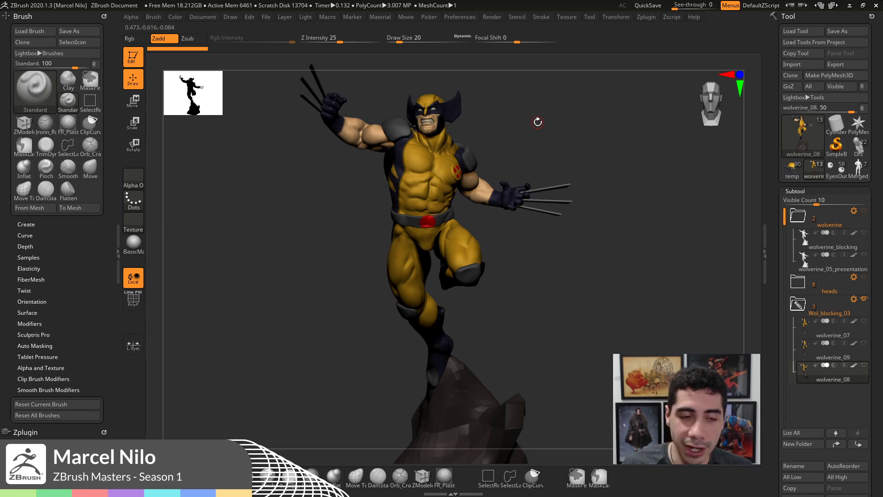
left_click_drag(593, 144, 591, 147)
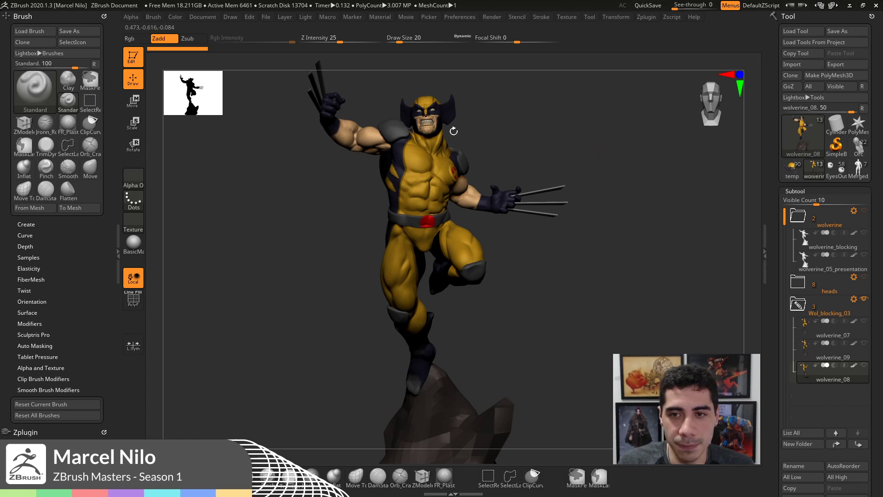
left_click_drag(548, 134, 548, 134)
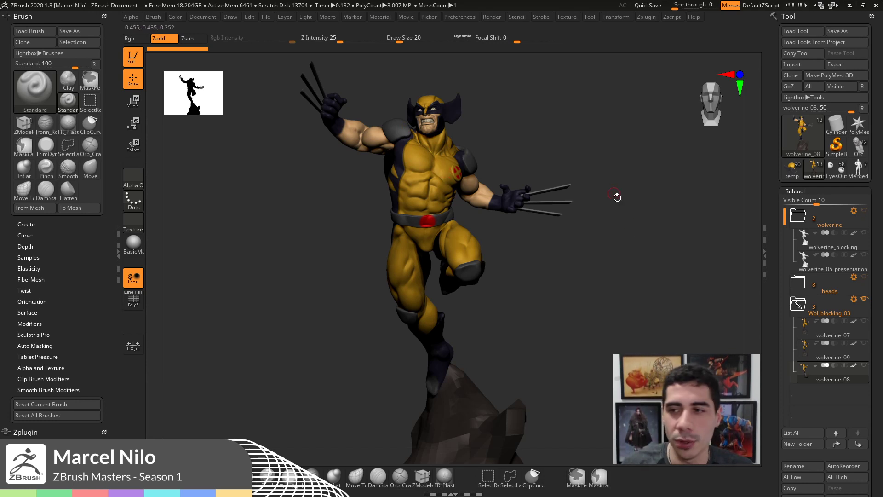
- Switch to the detailed temp tool and examine the costume's torso, belt and leg details up close
mouse_move(797, 169)
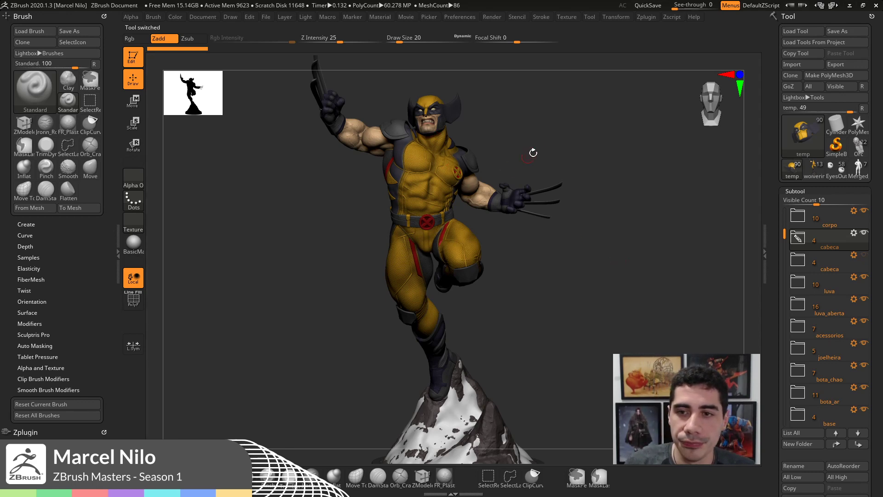
left_click_drag(555, 147, 493, 211)
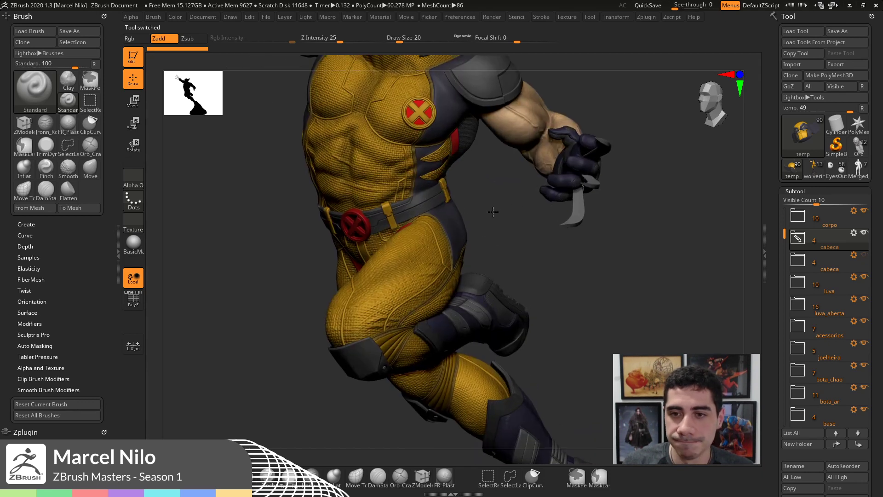
left_click_drag(507, 241, 513, 272)
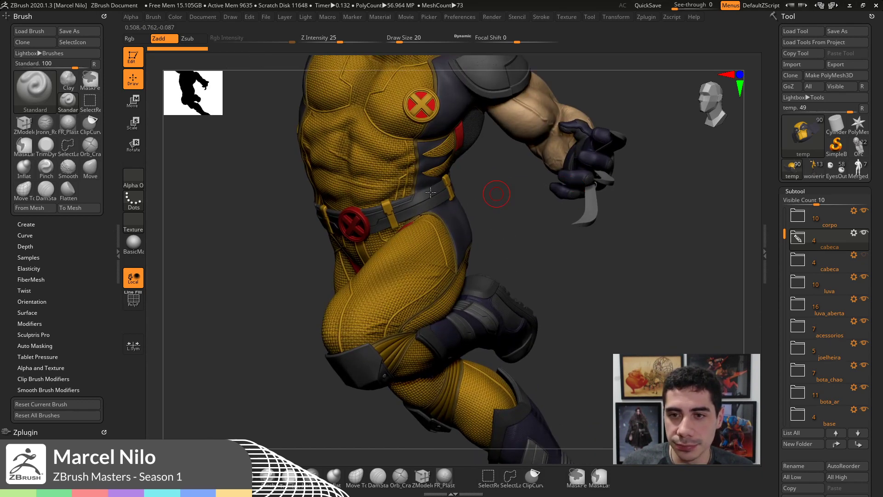
left_click_drag(401, 217, 291, 247)
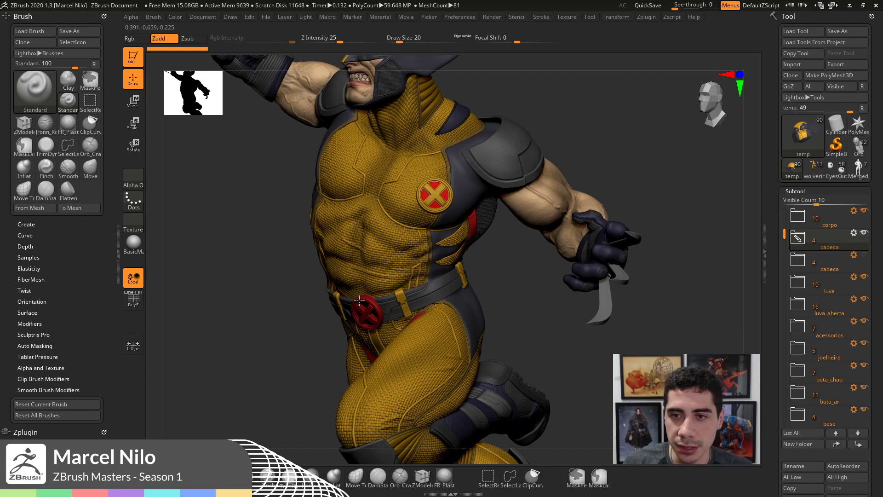
left_click_drag(359, 301, 619, 165)
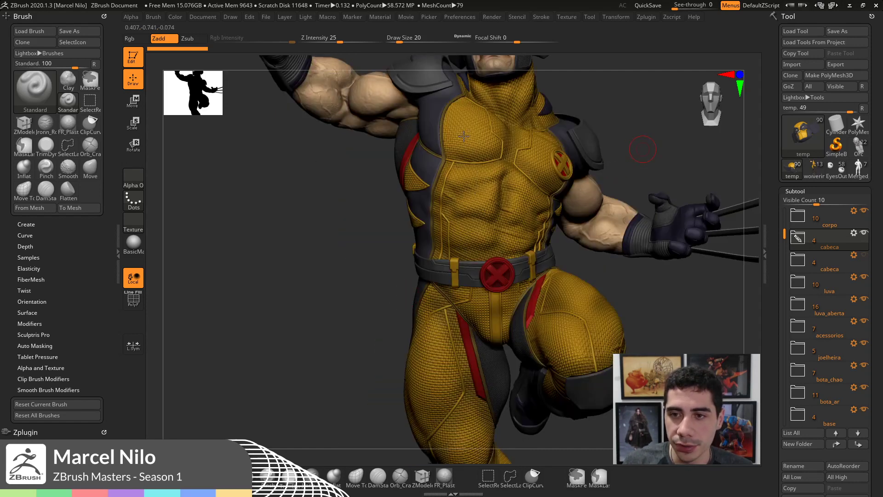
left_click_drag(464, 136, 460, 123)
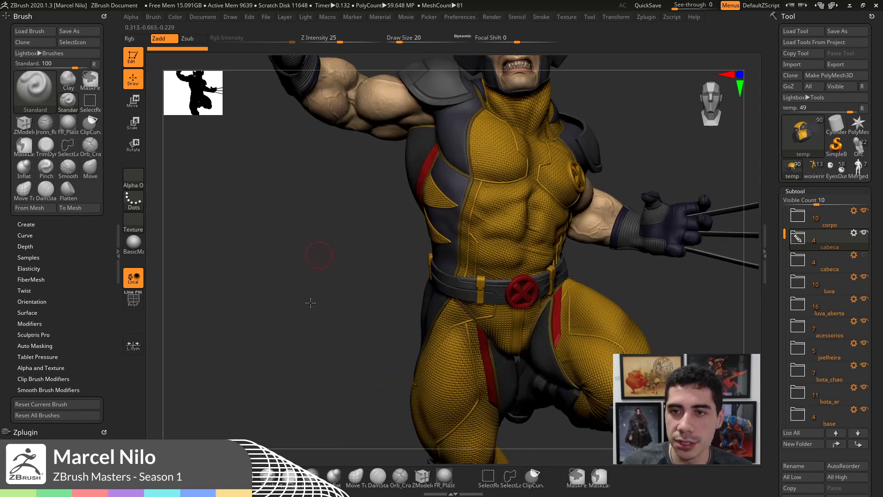
- Examine the detailed statue's upper body from the front and from the figure's right side
left_click_drag(311, 303, 274, 366, "alt")
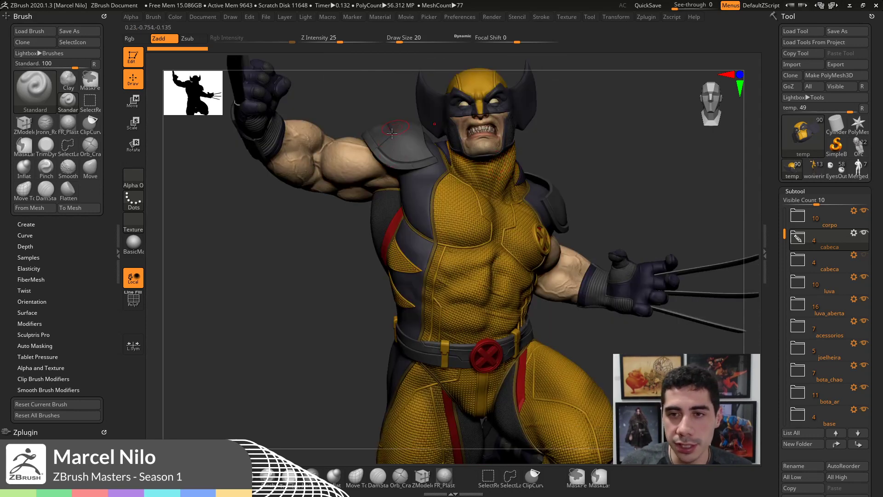
left_click_drag(590, 128, 598, 137)
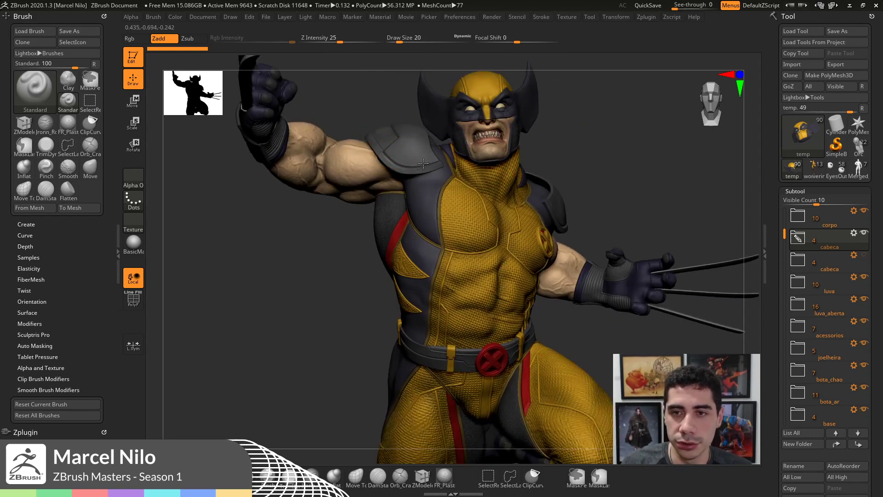
left_click_drag(486, 172, 620, 182)
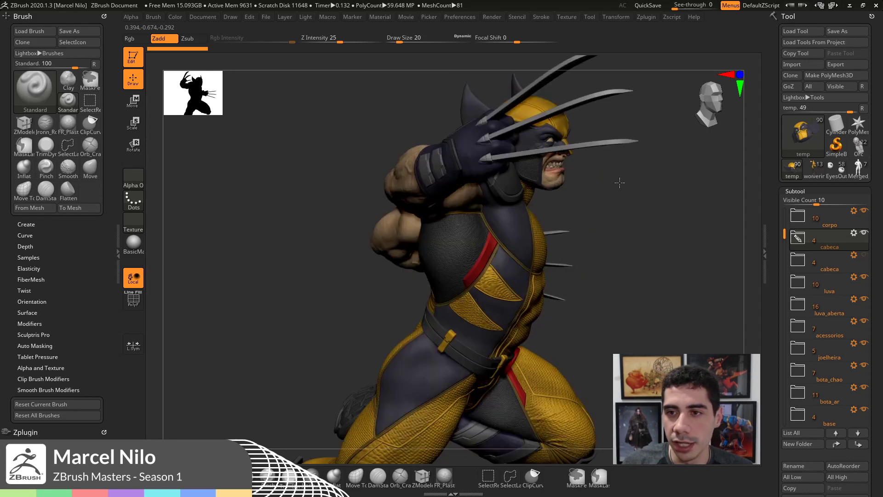
left_click_drag(489, 179, 525, 180)
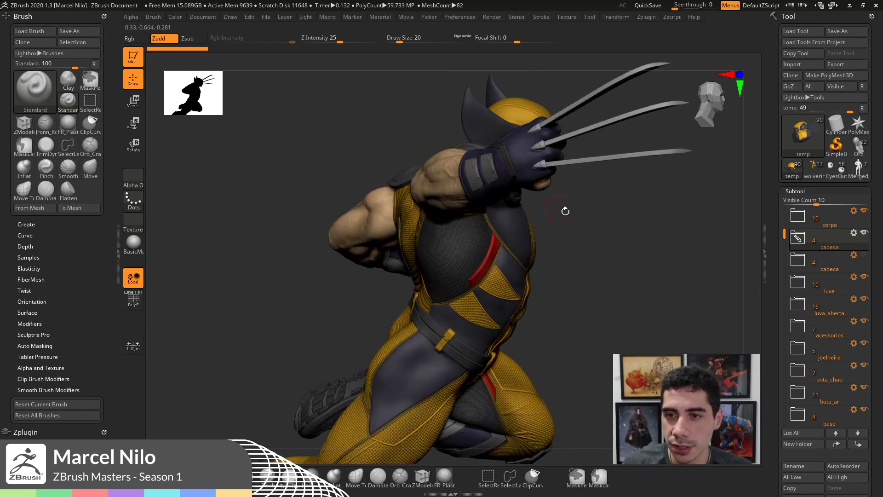
- Inspect the detailed costume's back and cowl, and view the whole statue with its snowy base from behind and the side
left_click_drag(615, 237, 495, 186)
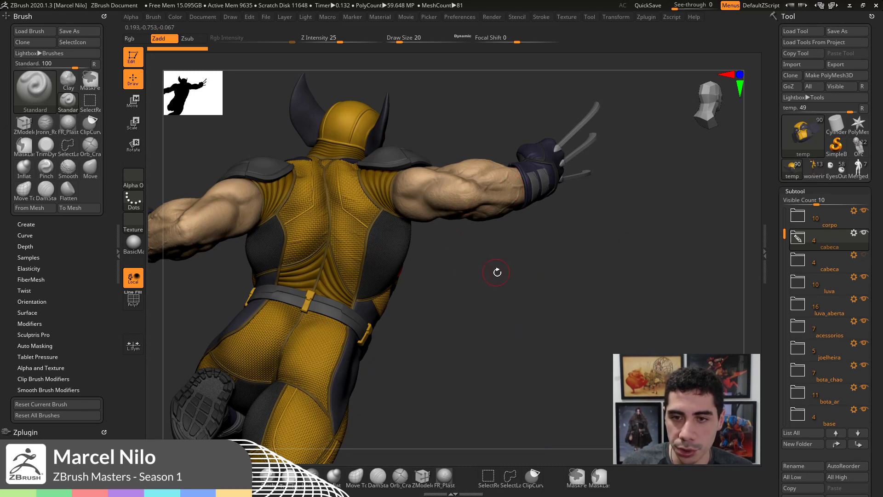
mouse_move(500, 279)
left_mouse_down()
mouse_move(516, 290)
mouse_move(516, 271)
left_mouse_up()
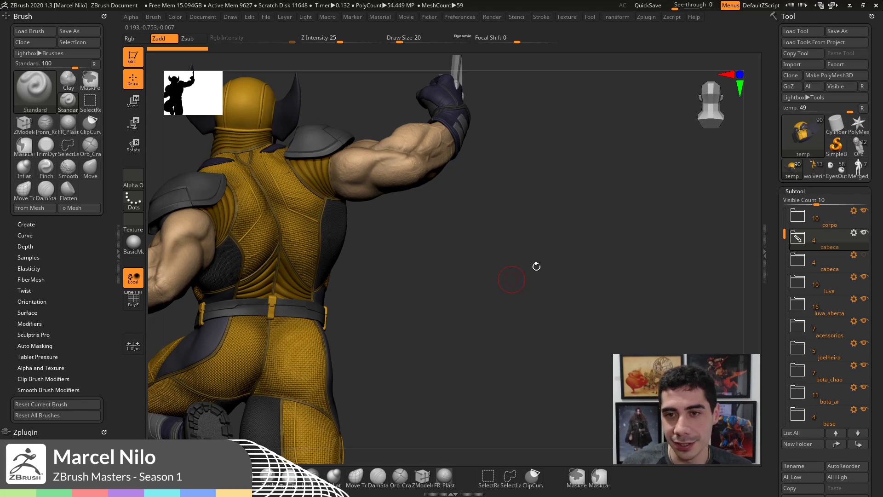
key("f")
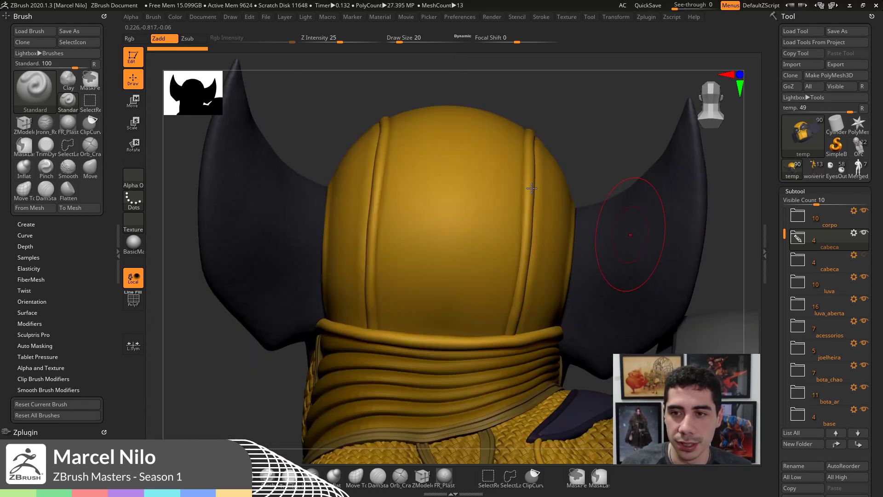
key("f")
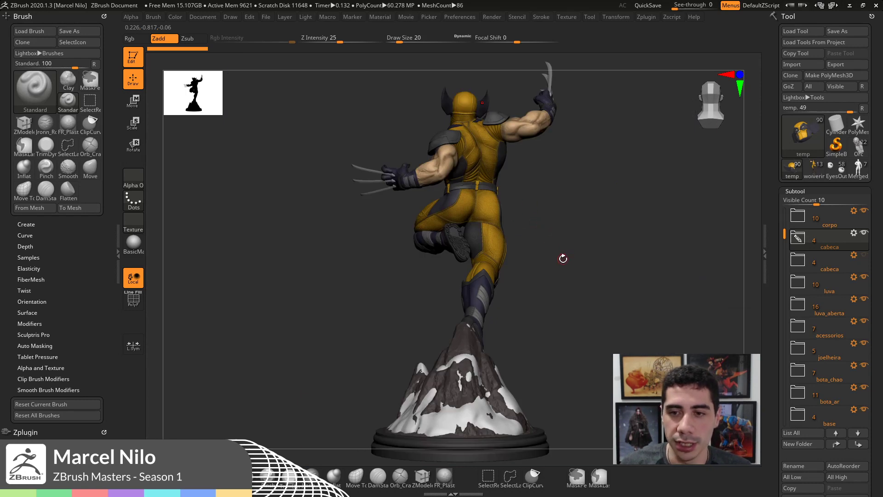
left_click_drag(577, 264, 581, 262)
left_click_drag(559, 372, 547, 308)
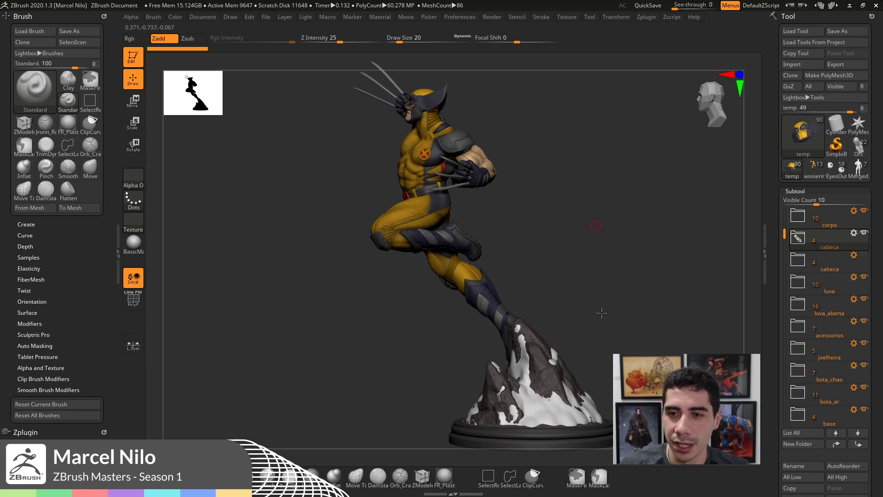
- Examine the shoulder pad, raised leg and boot up close on the figure's left side
right_click_drag(602, 311, 603, 315, "ctrl")
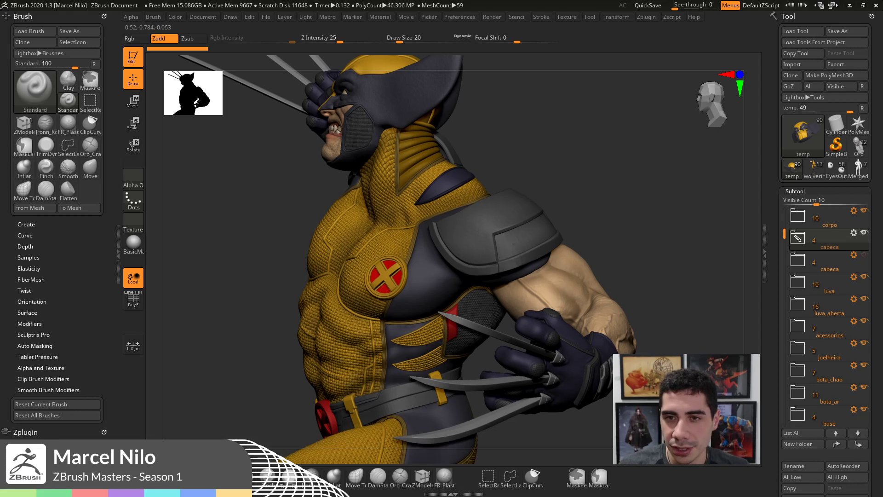
right_click_drag(439, 290, 483, 35, "alt")
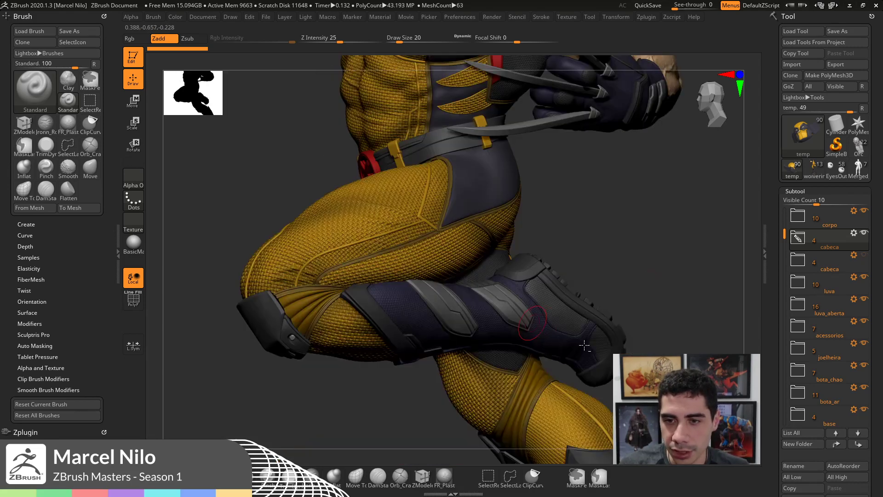
left_click_drag(643, 263, 643, 259)
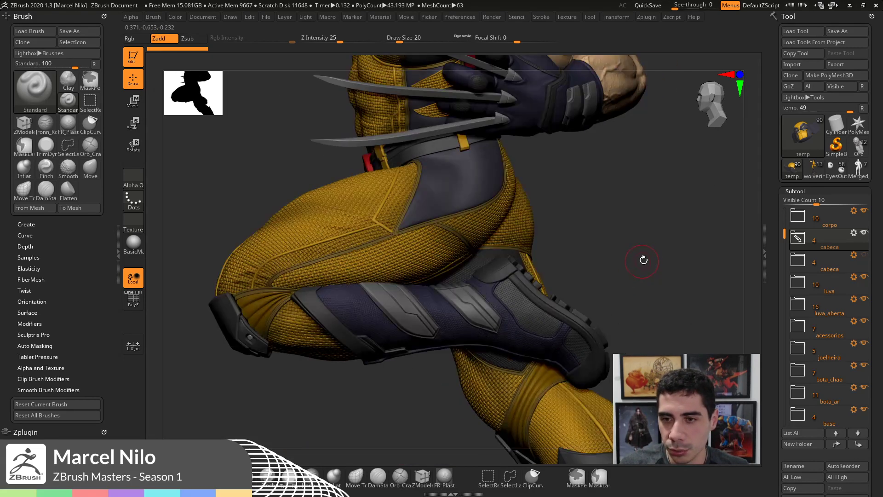
- Switch back to the wolverine_08 blocking tool to compare its raised leg and boot, and frame the whole statue
left_click(814, 168)
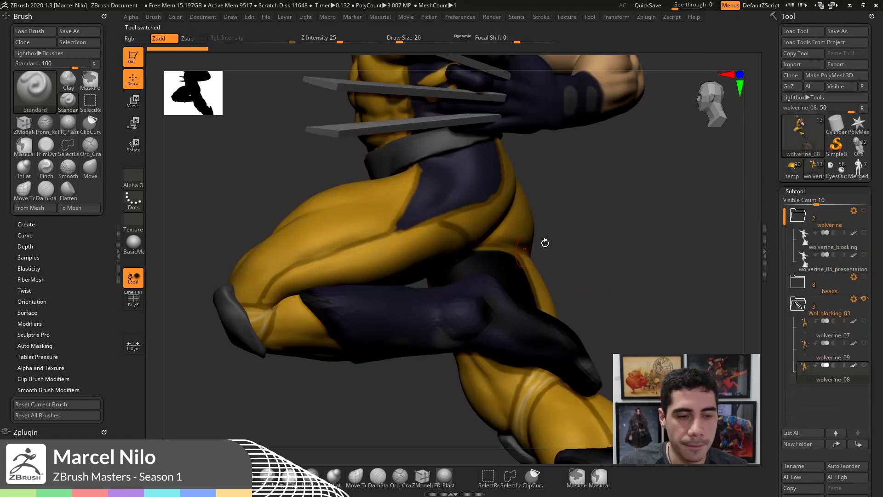
left_click_drag(647, 231, 643, 313, "alt")
left_click_drag(643, 262, 643, 301, "alt")
left_click_drag(636, 251, 689, 229, "alt")
key("f")
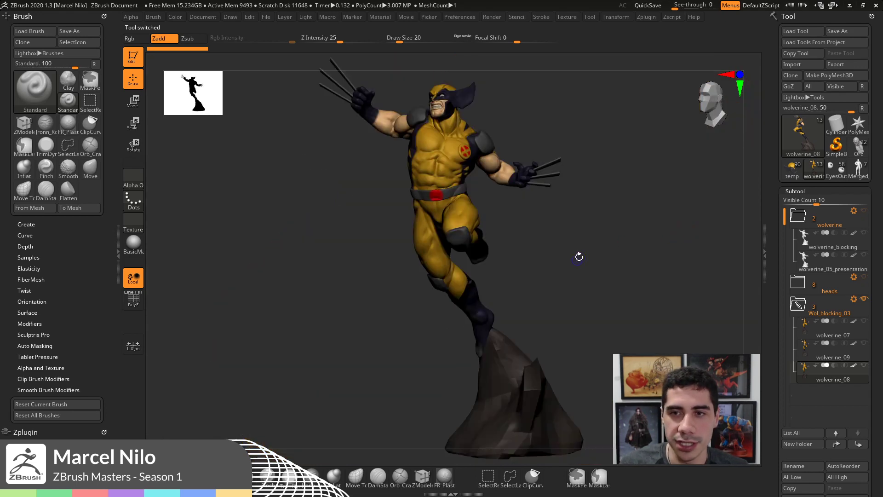
- Review the full wolverine_08 blocking statue on its rock base from front and three-quarter angles
left_click_drag(578, 256, 541, 246)
left_click_drag(376, 205, 345, 193)
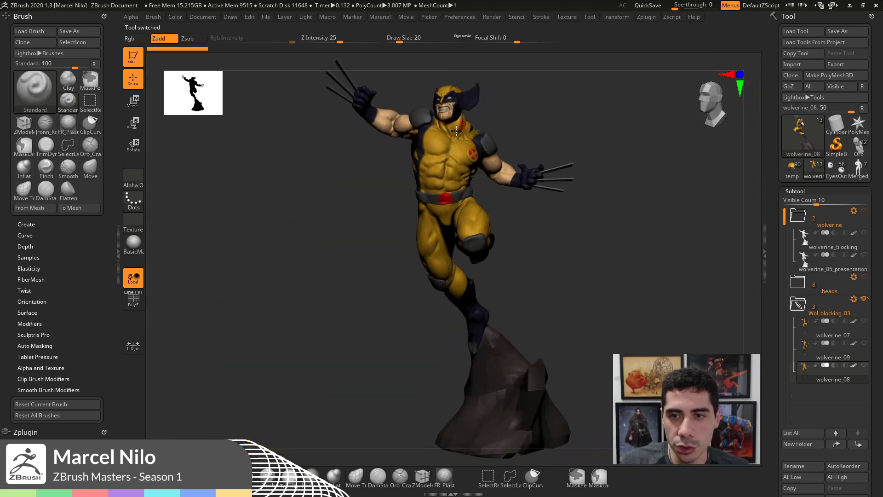
left_click_drag(623, 264, 617, 265)
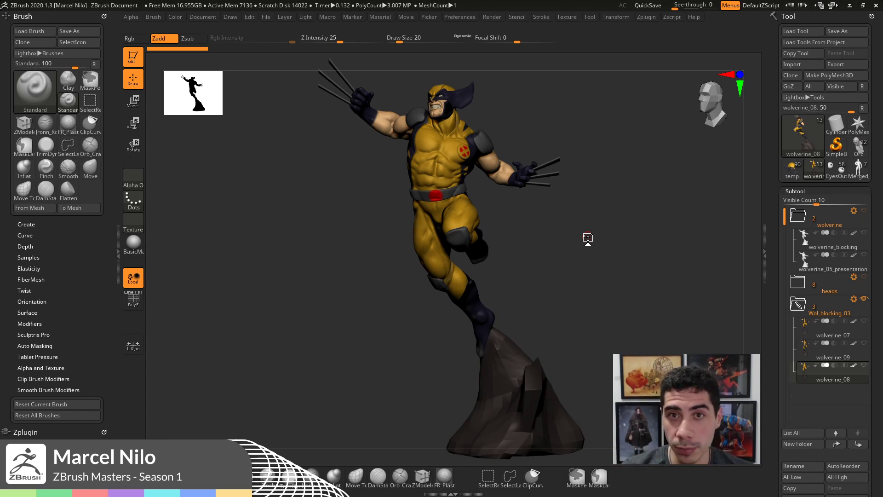
left_click_drag(629, 217, 630, 225)
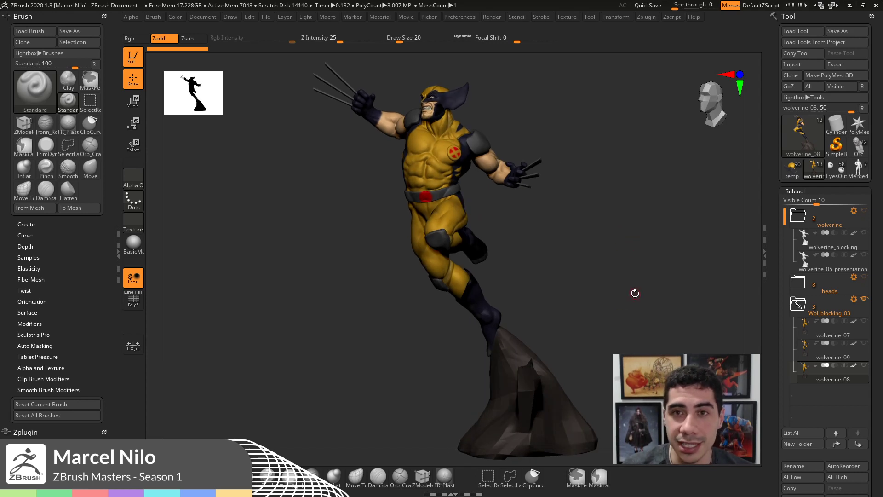
left_click_drag(660, 283, 661, 286)
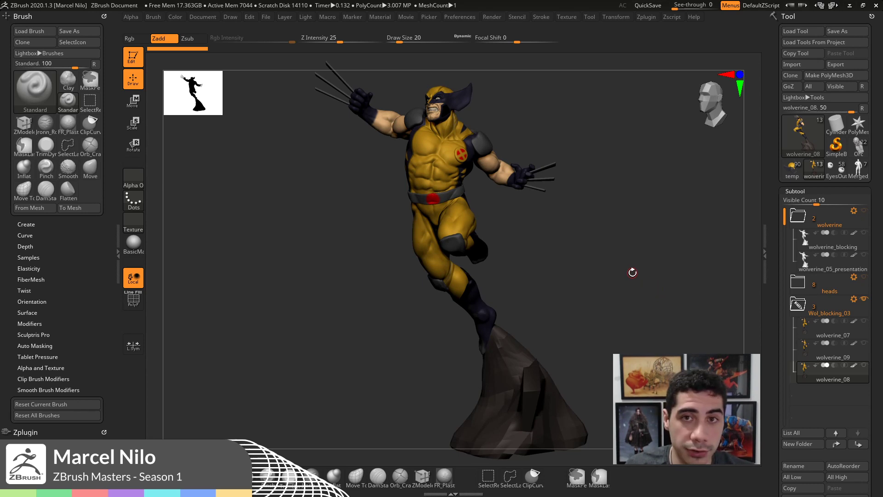
- Switch to the detailed temp tool, open the cabeca folder, and select and frame the temp6_3 head subtool
mouse_move(798, 171)
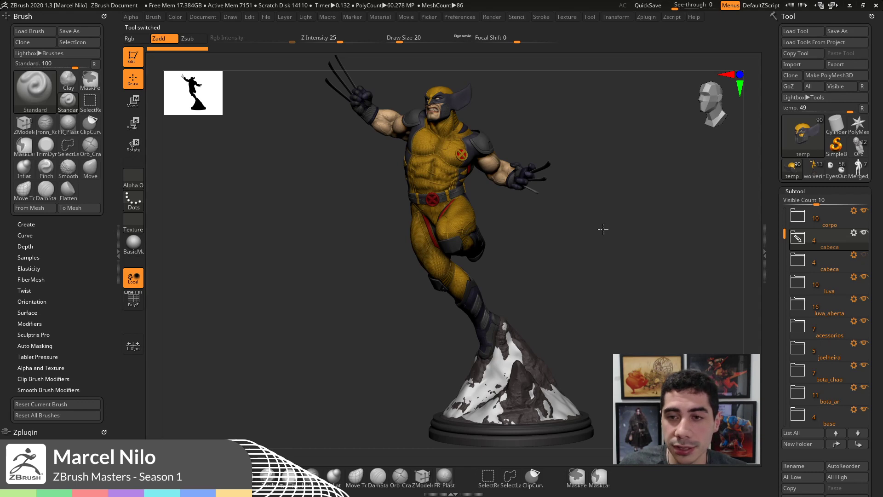
left_click_drag(603, 228, 529, 213)
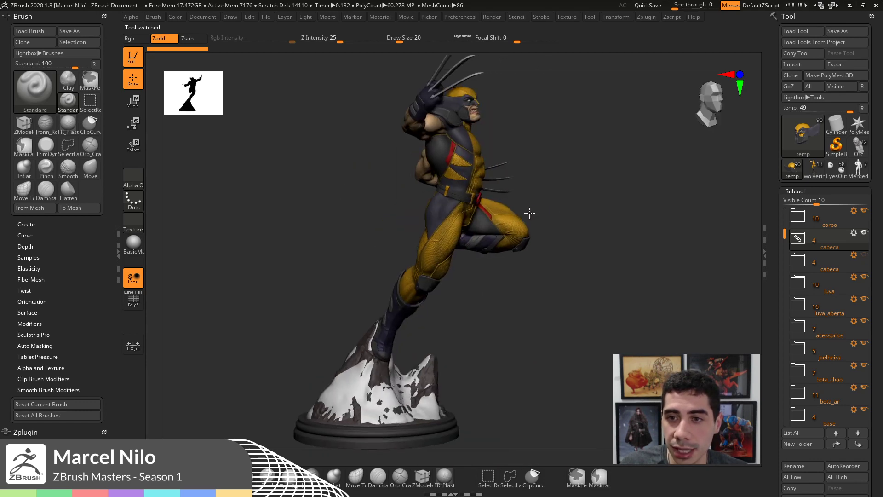
left_click(797, 238)
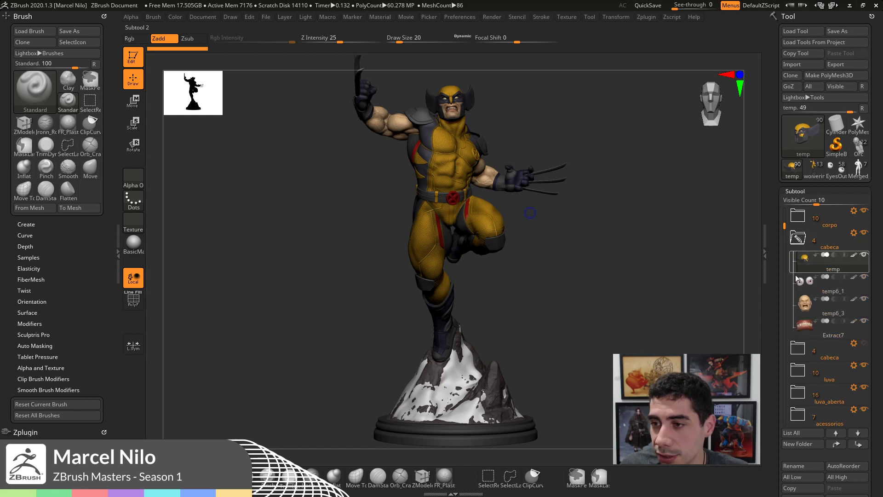
left_click(824, 306)
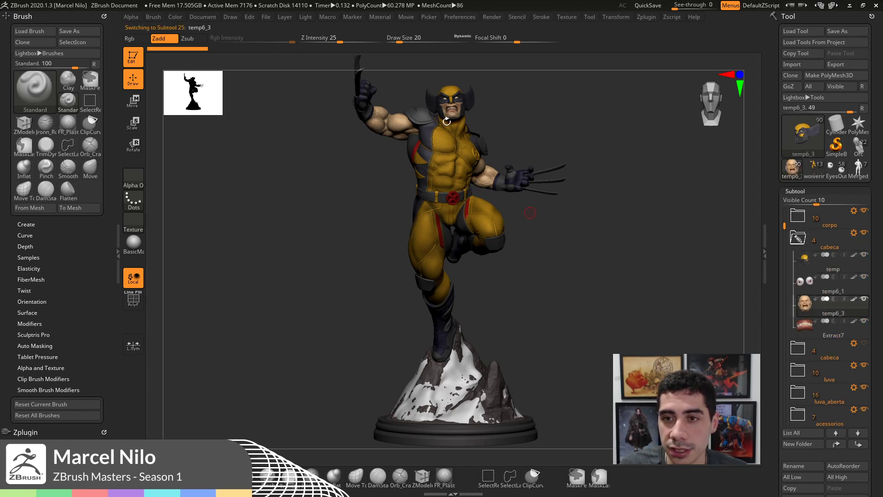
key("f")
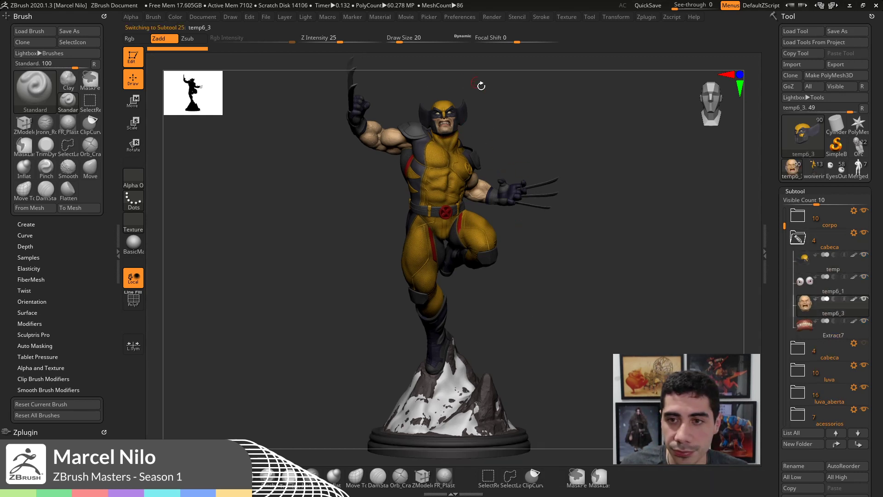
key("f")
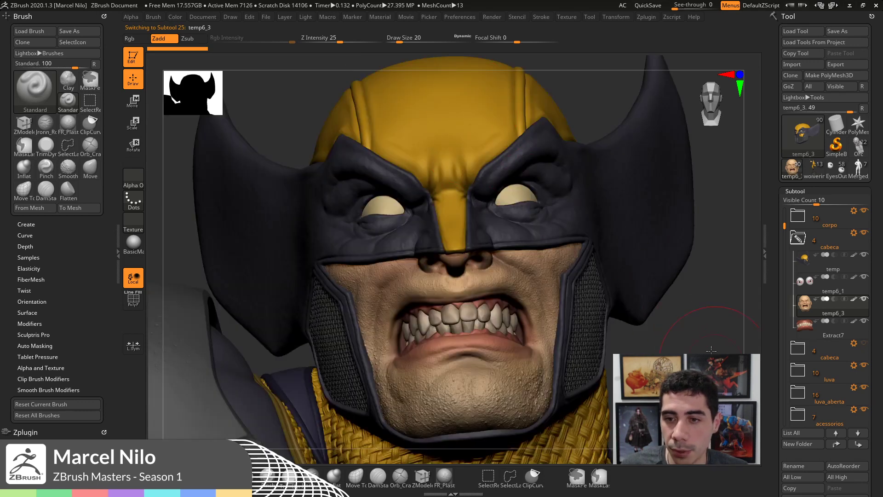
- Set the draw size to 12 and view the detailed masked head and shoulders from the front
left_click_drag(706, 331, 704, 333, "alt")
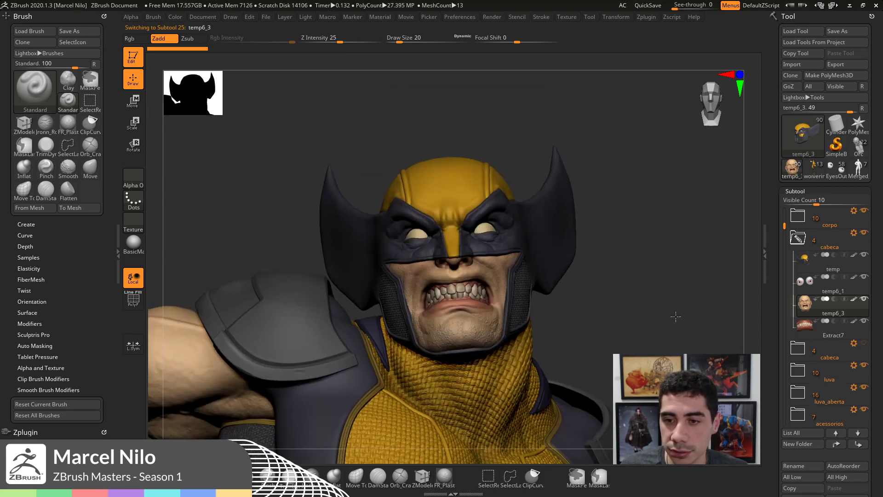
key("s")
left_click(636, 293)
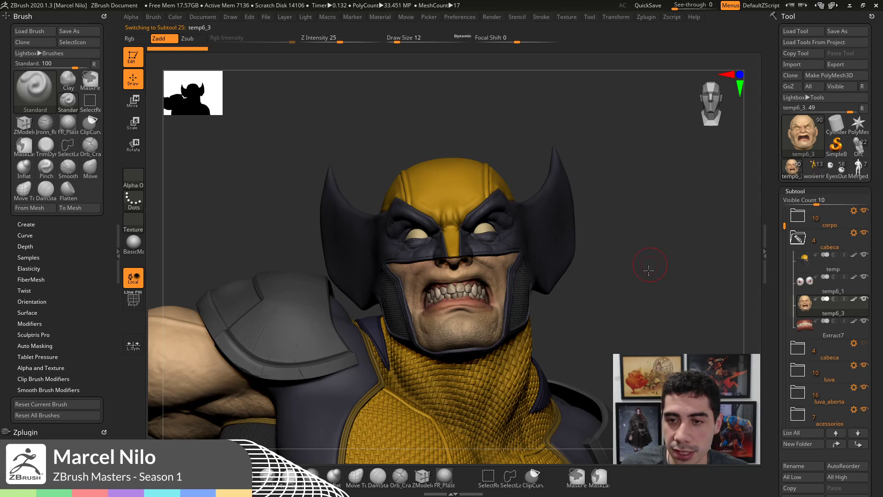
left_click_drag(649, 271, 673, 272)
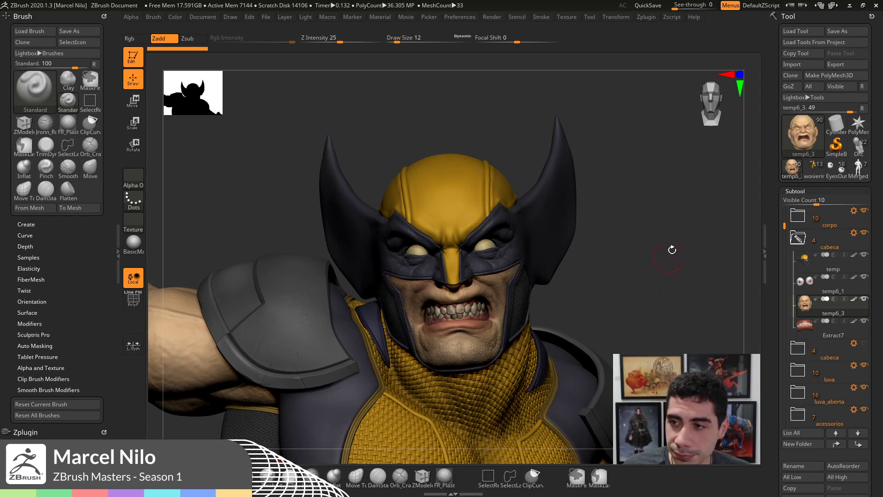
- Switch to the wolverine_08 tool to compare its blocked head, and select and frame wolverine_06 in the heads folder
left_click(816, 168)
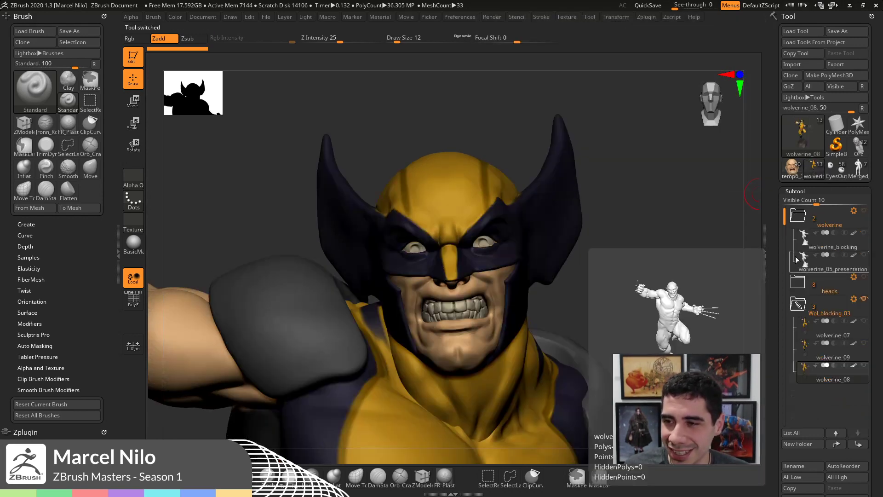
left_click(798, 281)
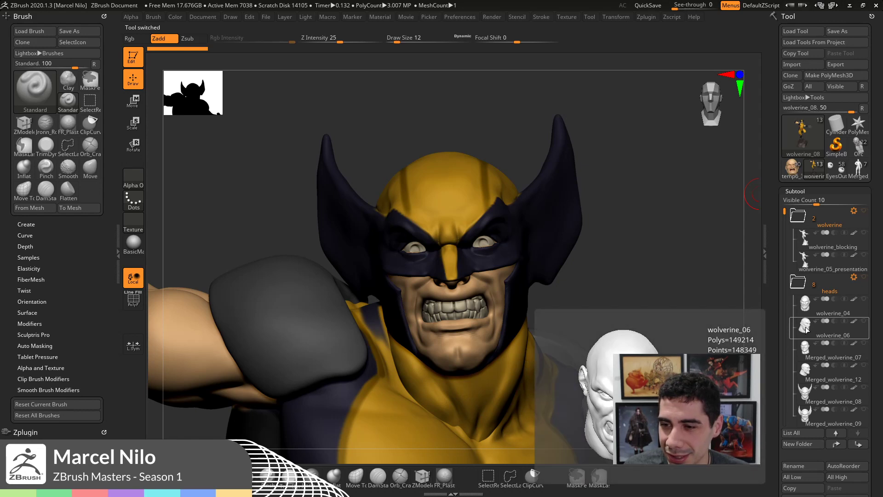
left_click(806, 330)
key("f")
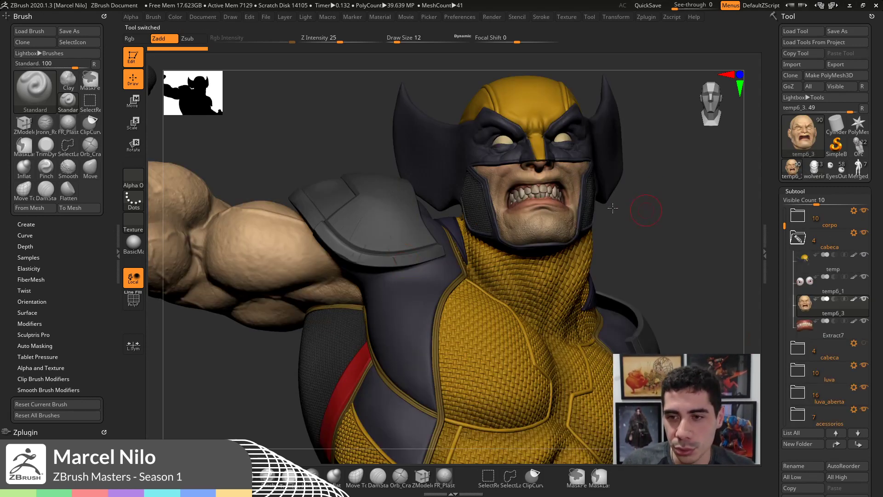
- Review the detailed masked head, and replace it with the unmasked, haired head by swapping the visibility of the two cabeca folders
left_click_drag(646, 210, 700, 215)
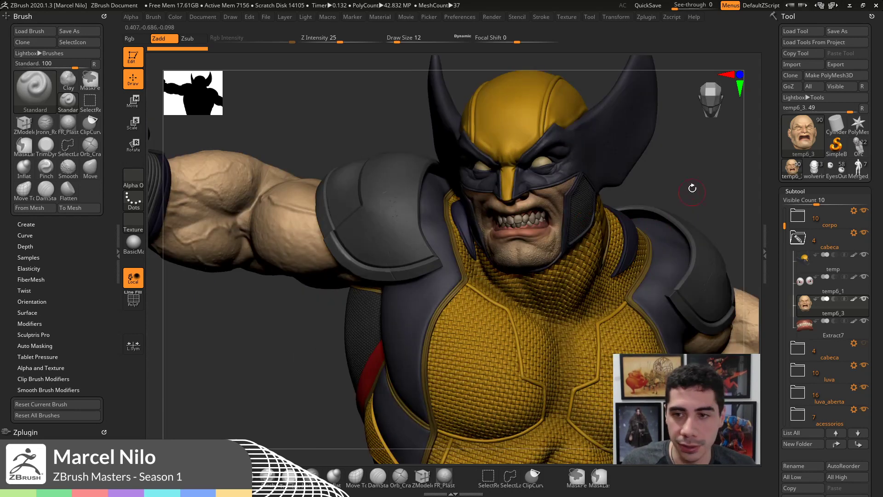
left_click_drag(692, 188, 634, 221)
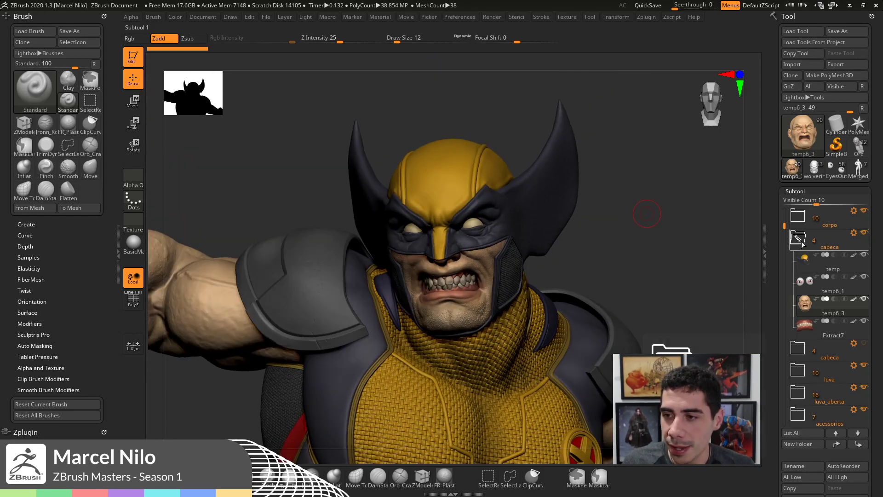
left_click(792, 239)
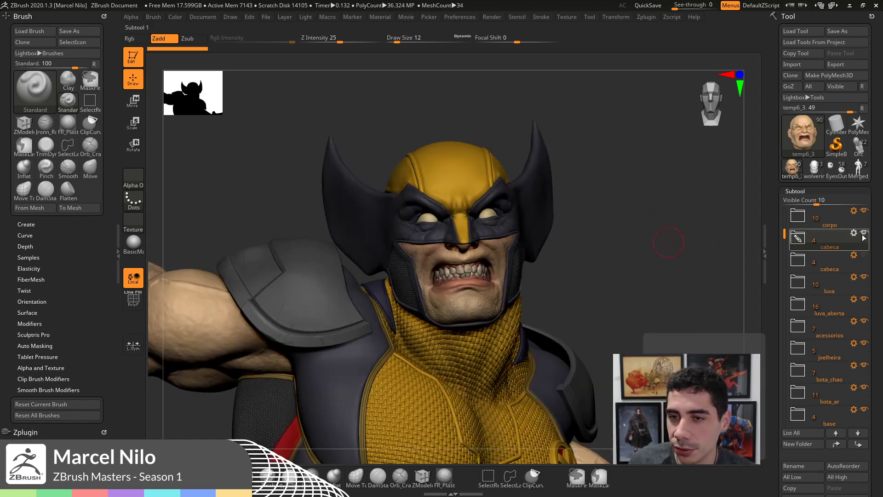
left_click(864, 235)
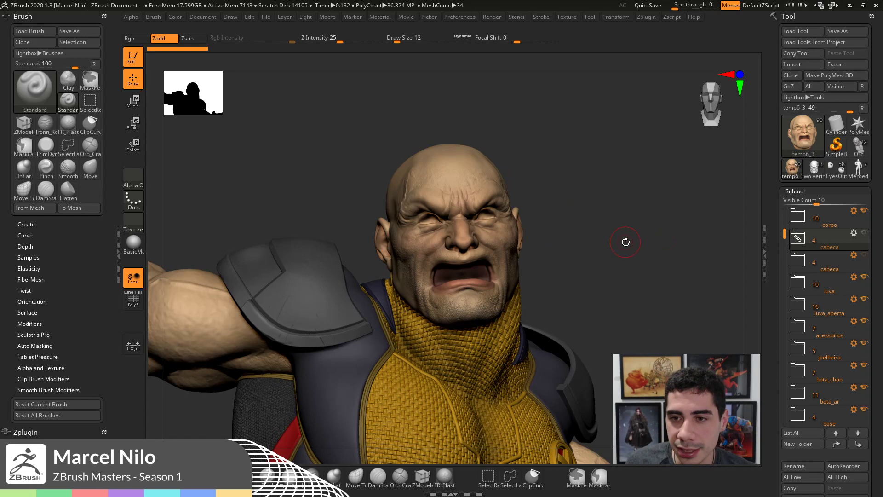
left_click(864, 254)
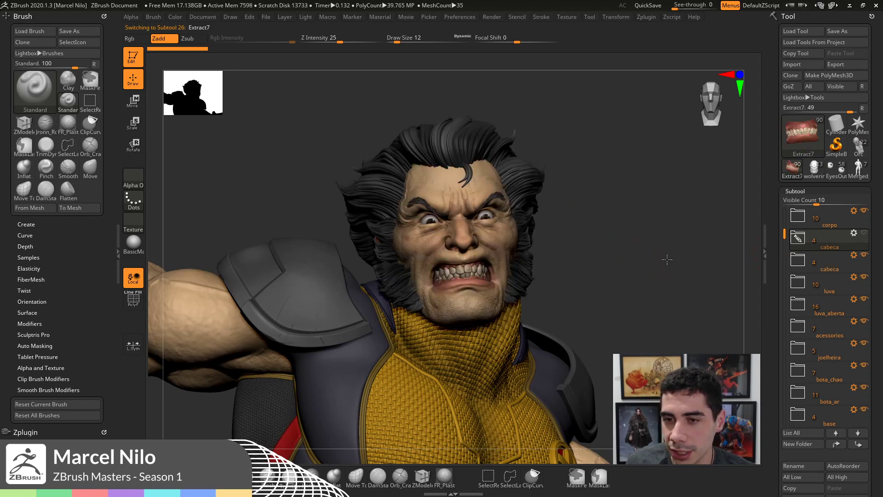
- Examine the unmasked head's face and hair from the front, profile and three-quarter angles
left_click_drag(643, 263, 610, 236)
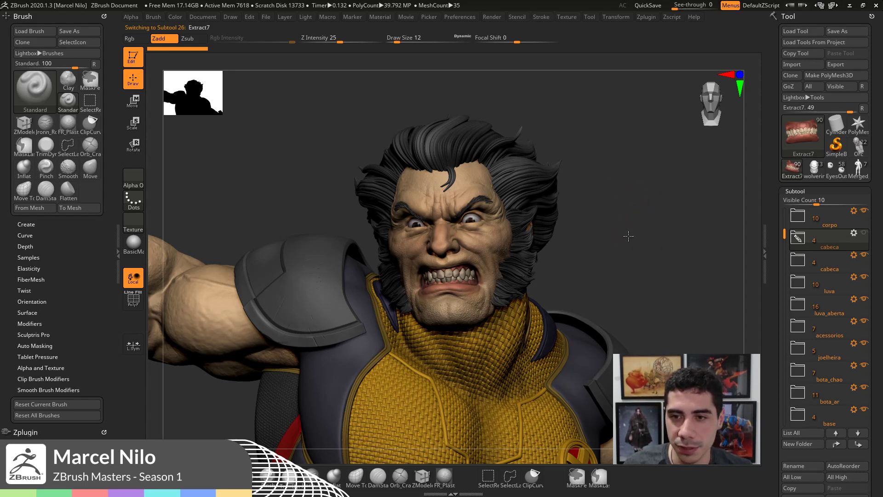
left_click_drag(628, 236, 632, 241)
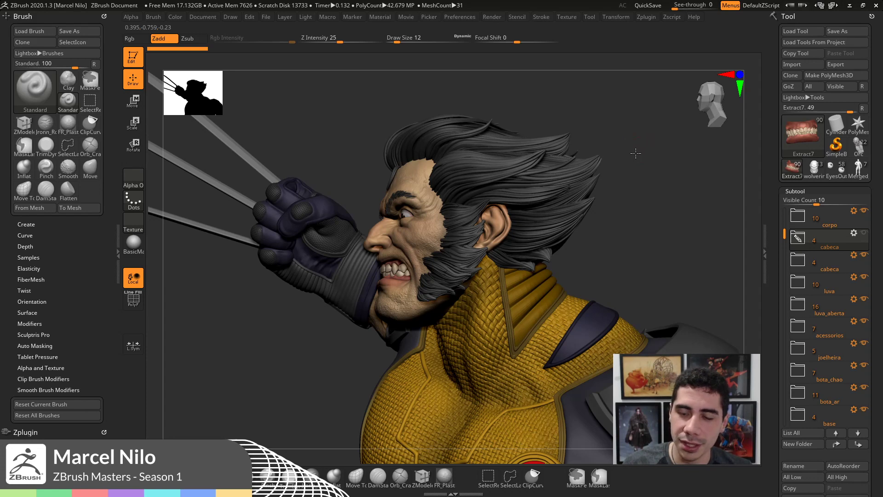
left_click_drag(636, 154, 555, 221)
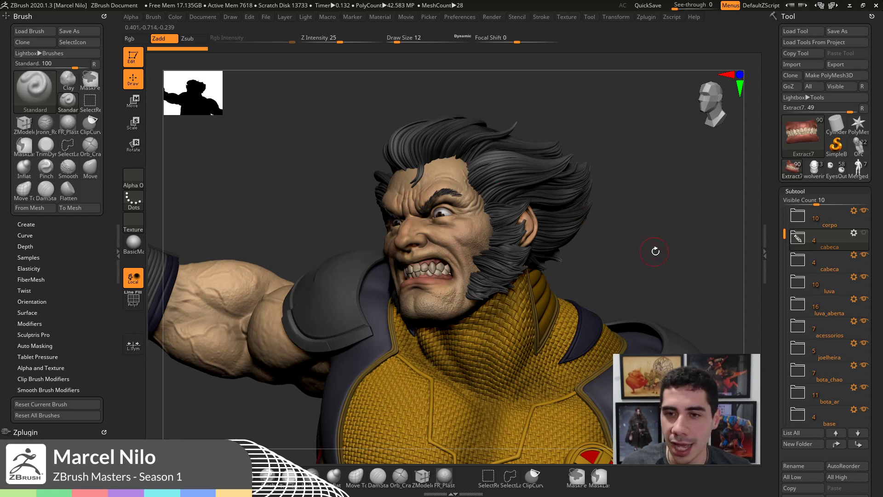
left_click_drag(662, 250, 528, 195)
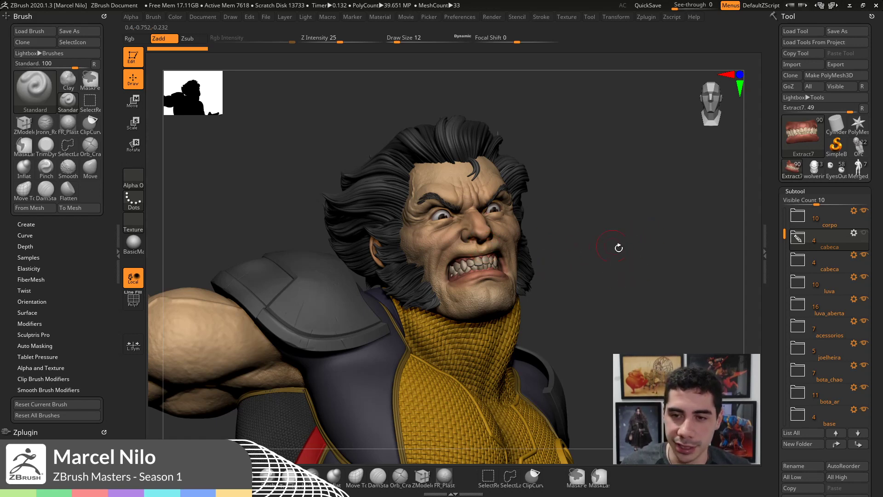
- Review the full statue with the unmasked head from the front, three-quarter and back views, including its snowy base
right_click_drag(640, 253, 614, 214, "ctrl")
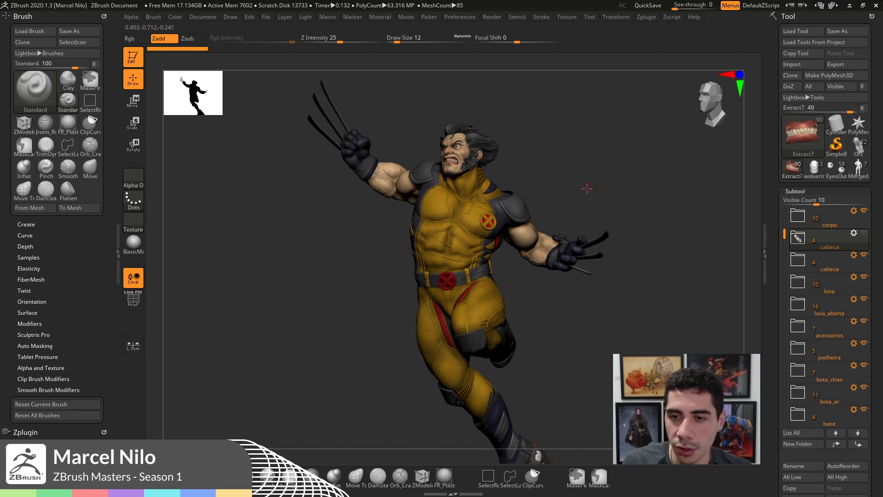
left_click_drag(585, 188, 496, 271)
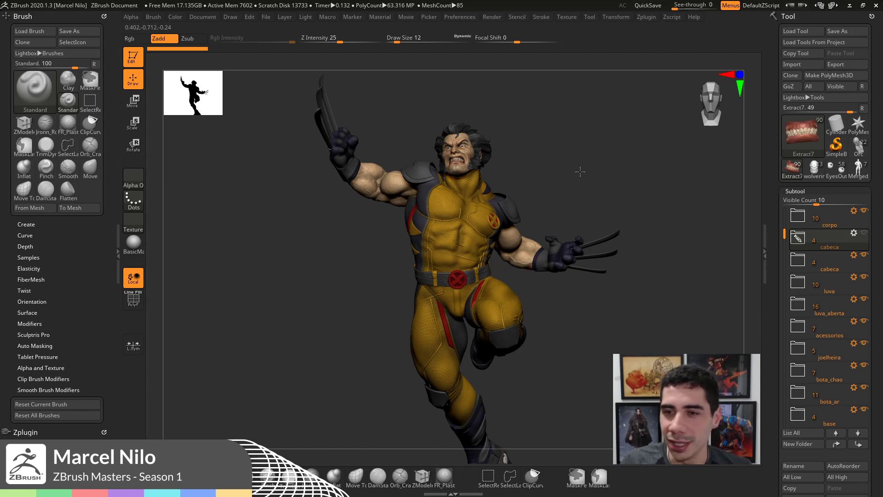
left_click_drag(581, 171, 582, 170)
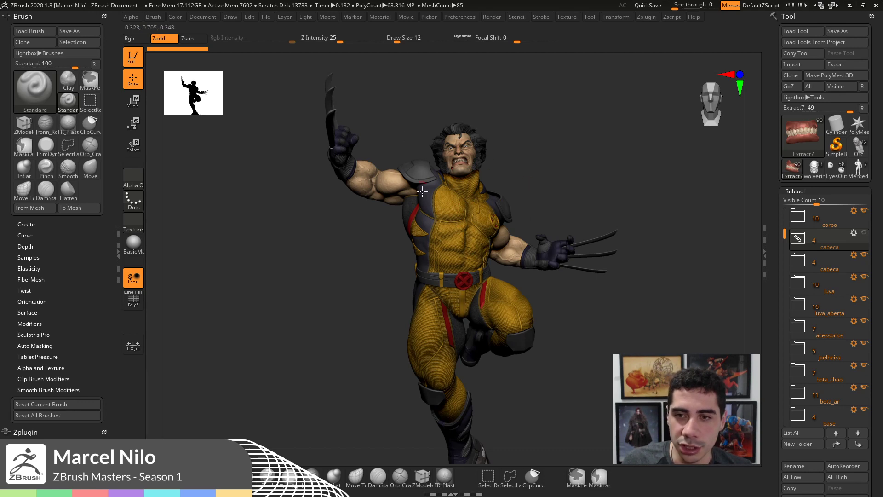
left_click_drag(587, 184, 435, 196)
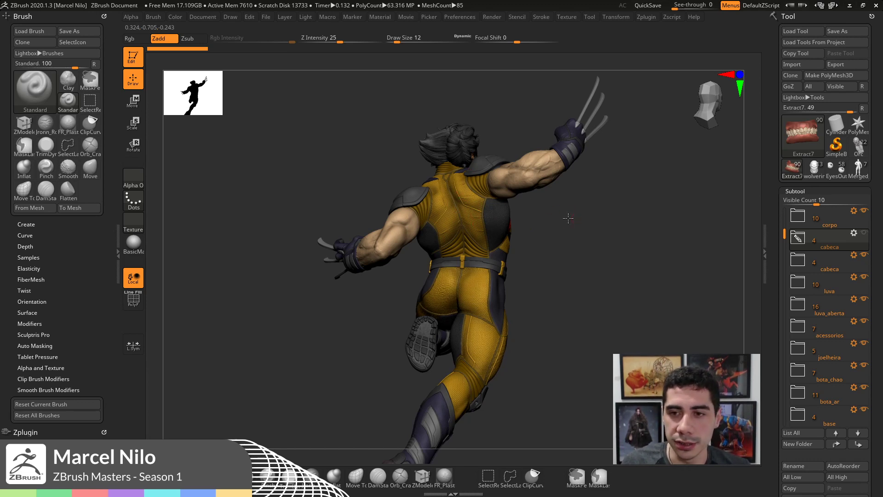
mouse_move(568, 213)
left_mouse_down()
mouse_move(551, 217)
mouse_move(563, 213)
left_mouse_up()
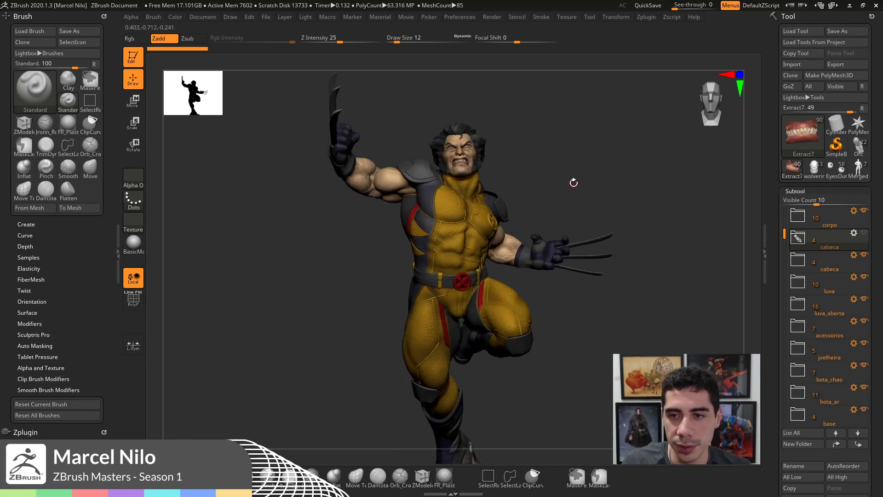
left_click_drag(570, 185, 589, 189)
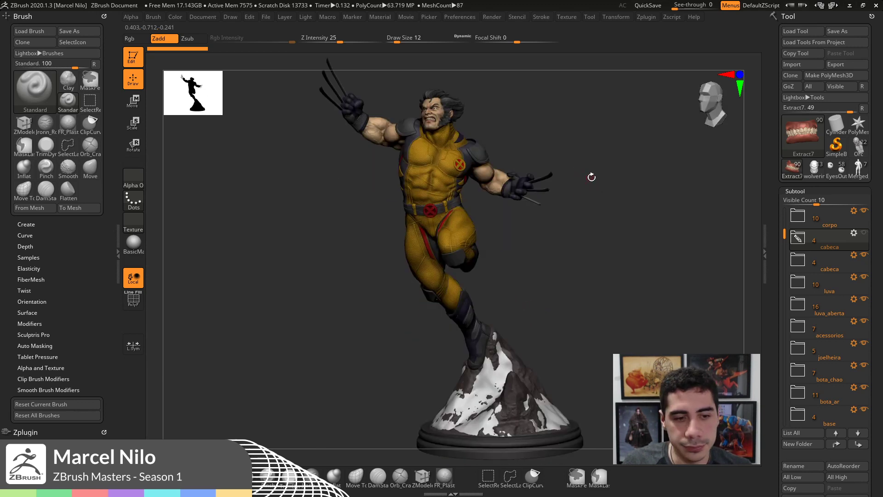
left_click_drag(592, 178, 583, 169, "shift")
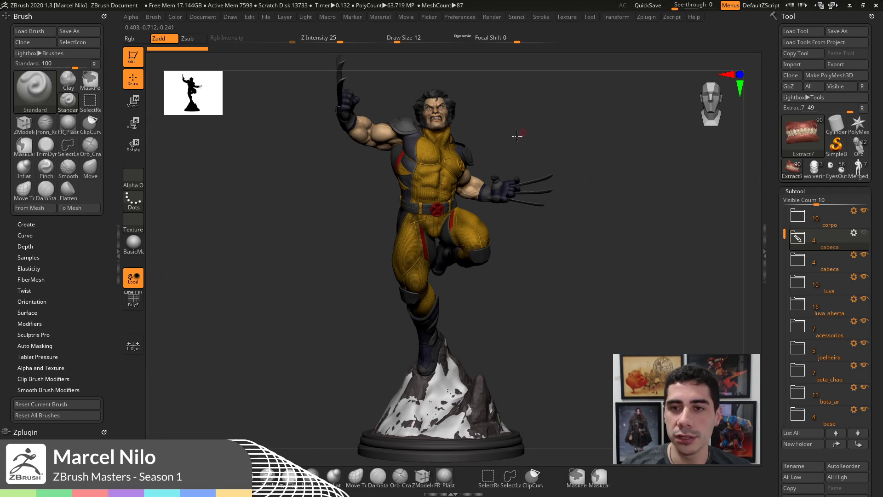
left_click_drag(519, 136, 518, 138)
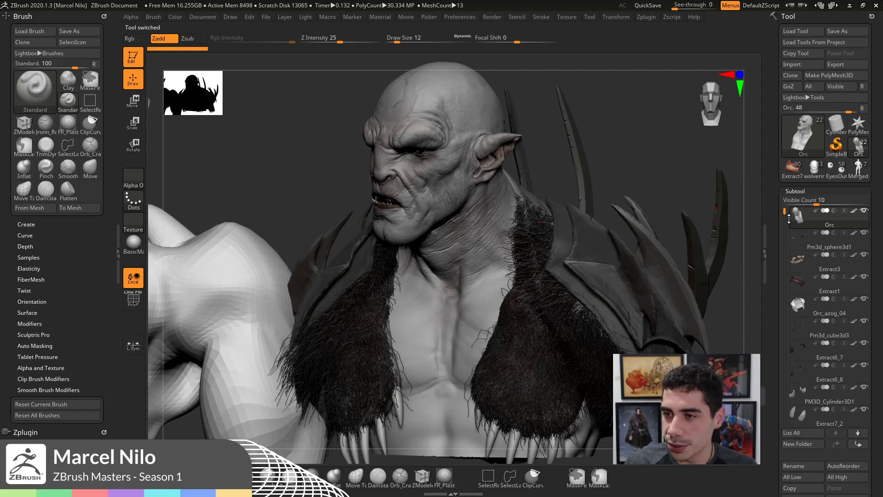
- Isolate the Orc bust by hiding all its other subtools, and look further down the tool's subtool list
key("shift")
left_click(865, 212, "shift")
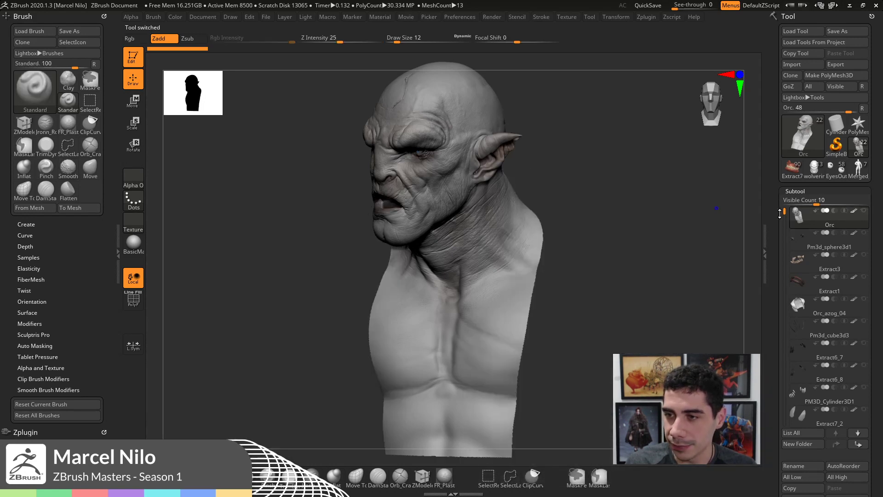
left_click_drag(784, 220, 785, 280)
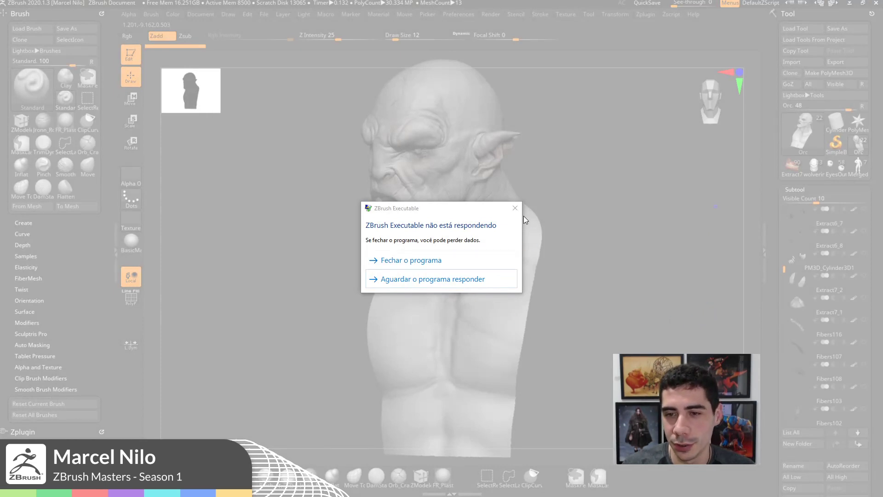
- Close the unresponsive ZBrush program, cancelling the problem report to Microsoft, and call up Task Manager
left_click(419, 283)
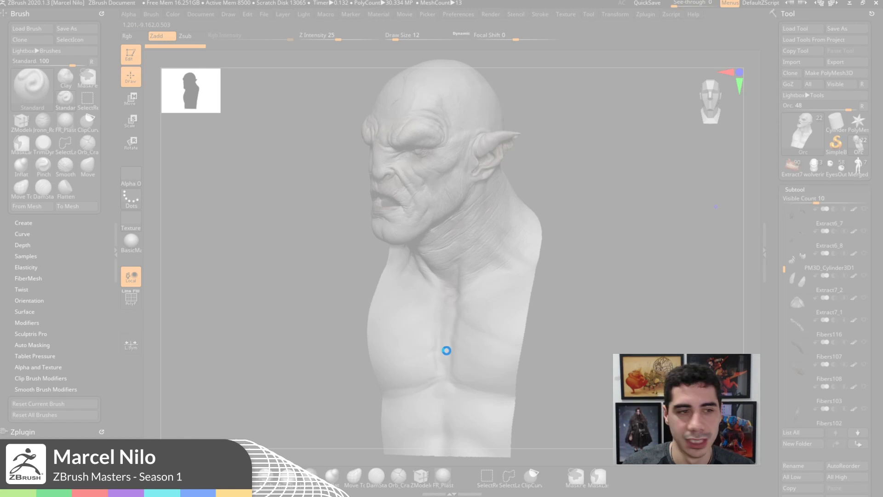
left_click(435, 260)
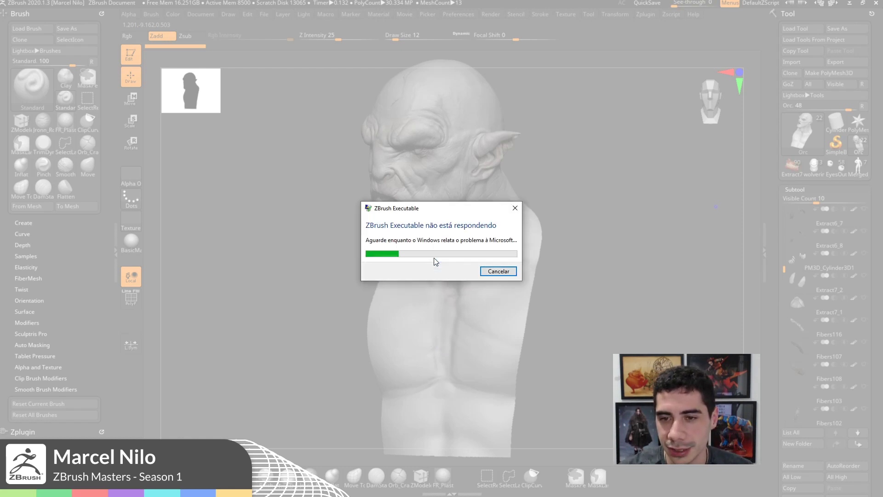
left_click(499, 274)
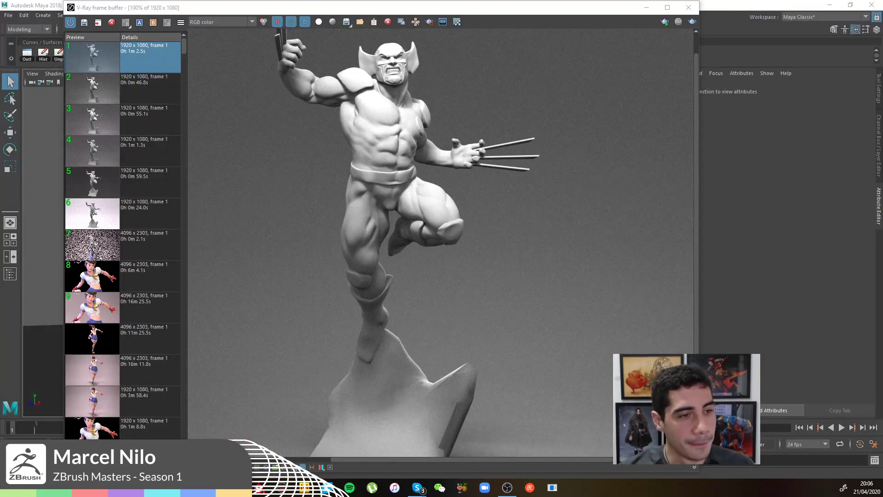
key("ctrl+shift+Escape")
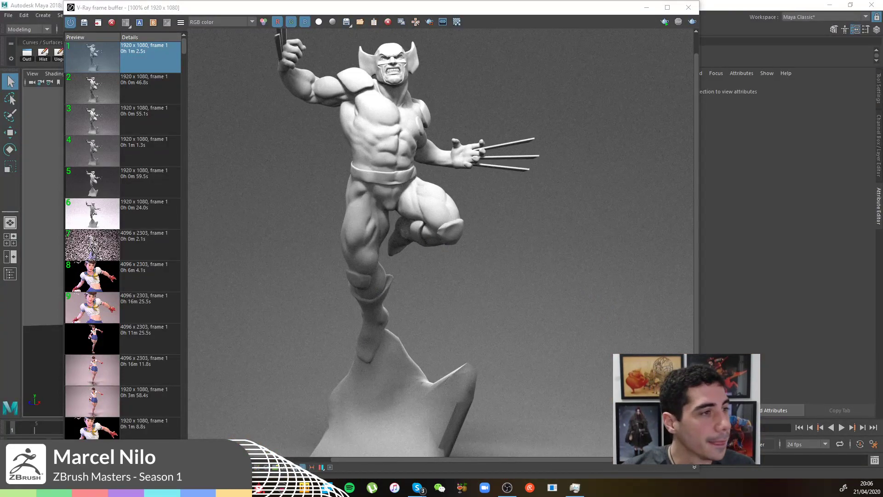
- Load the Orc tool from the apresentation folder on the desktop into the restarted ZBrush
left_click_drag(451, 58, 0, 65)
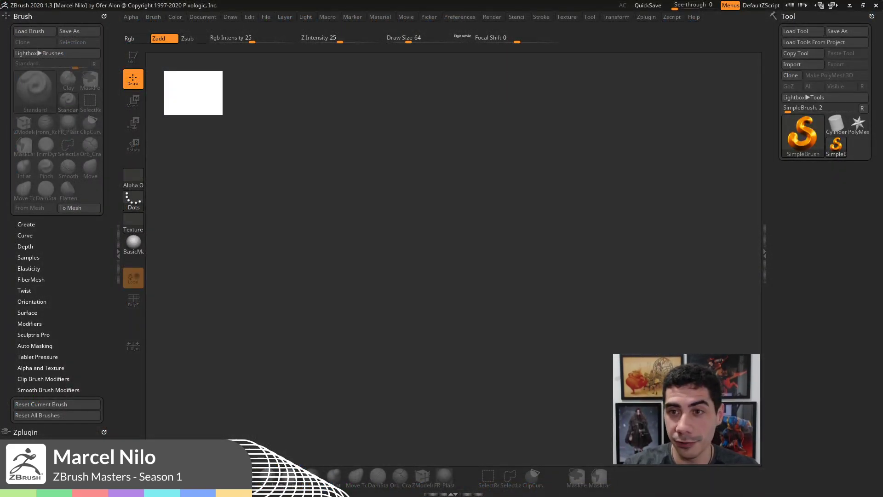
key("comma")
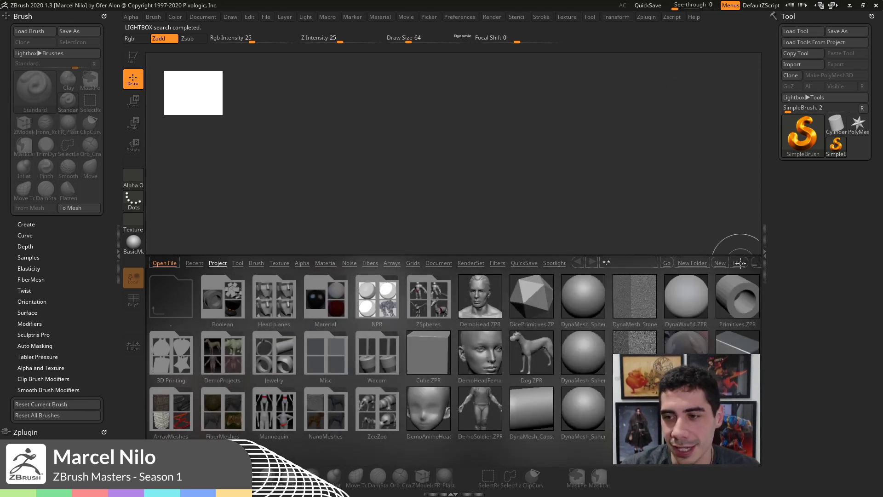
key("comma")
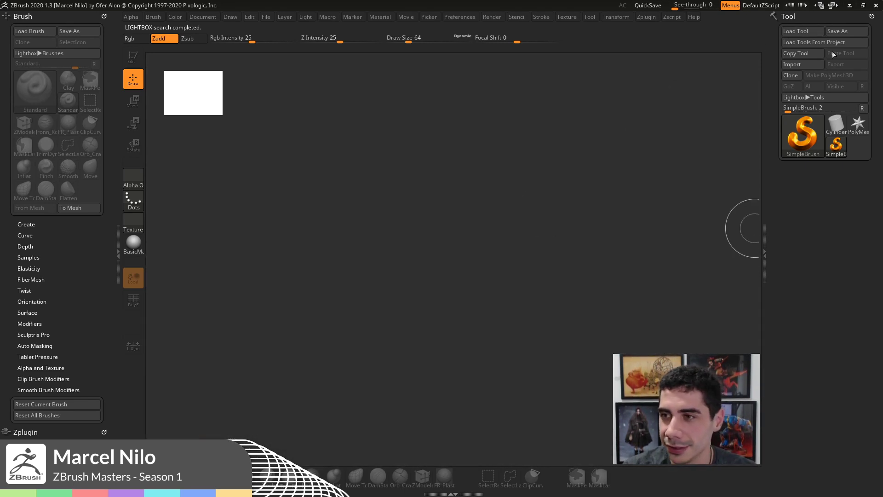
left_click(797, 31)
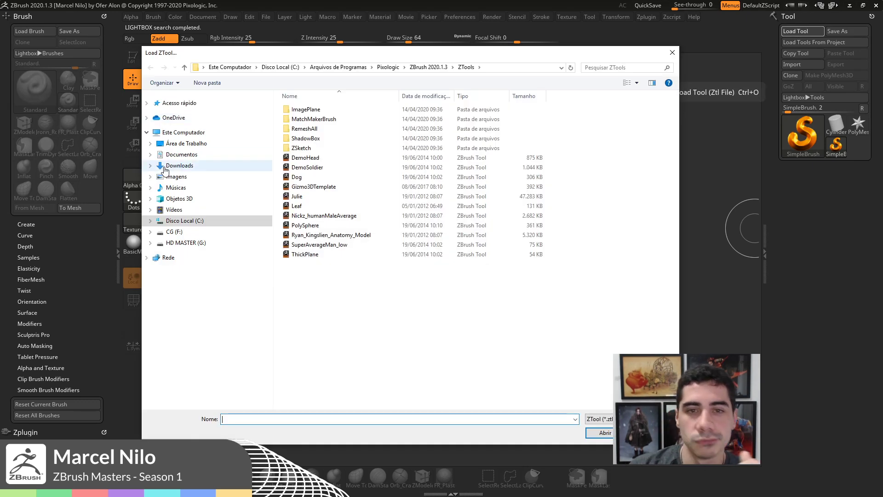
left_click(186, 143)
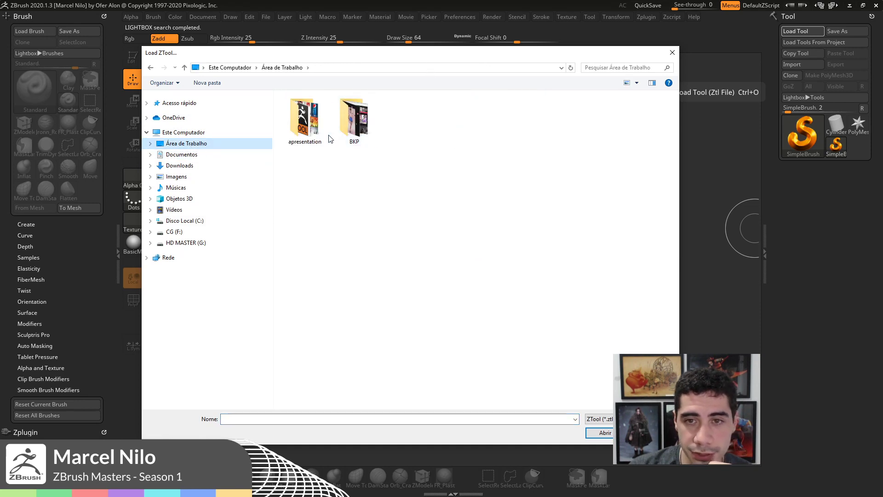
double_click(318, 124)
left_click(404, 118)
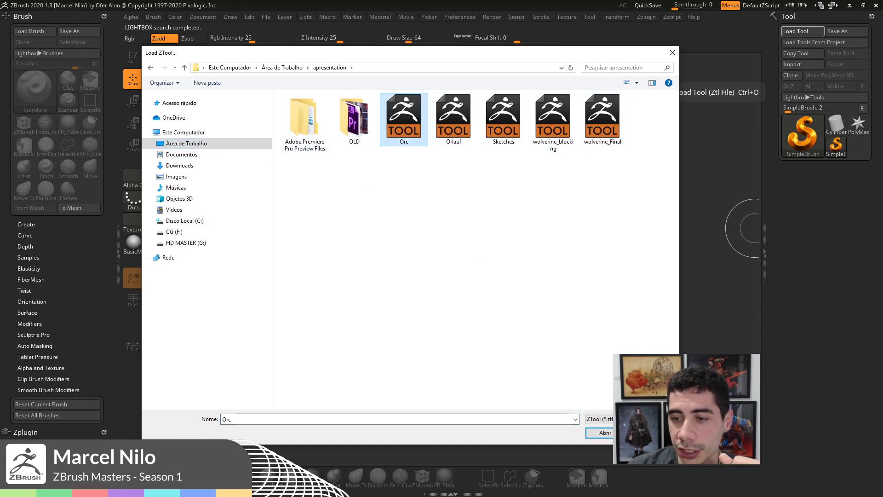
double_click(404, 119)
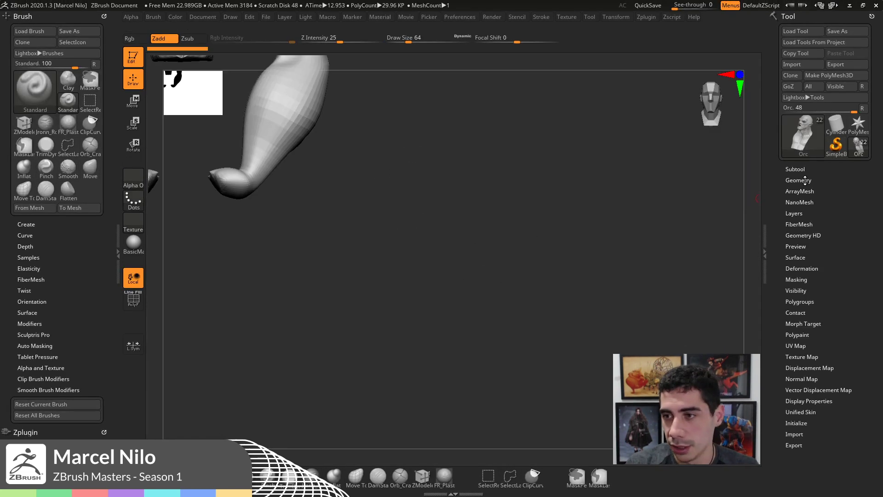
- Isolate the orc base mesh at the end of the subtool list, frame it and turn on its dynamic subdivision preview
left_click(795, 169)
left_click_drag(785, 189, 786, 352)
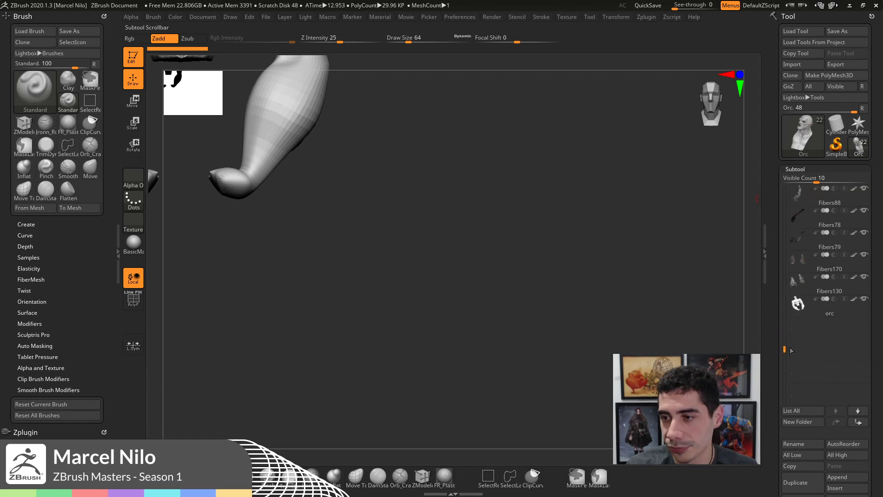
left_click(847, 306)
left_click(865, 299, "shift")
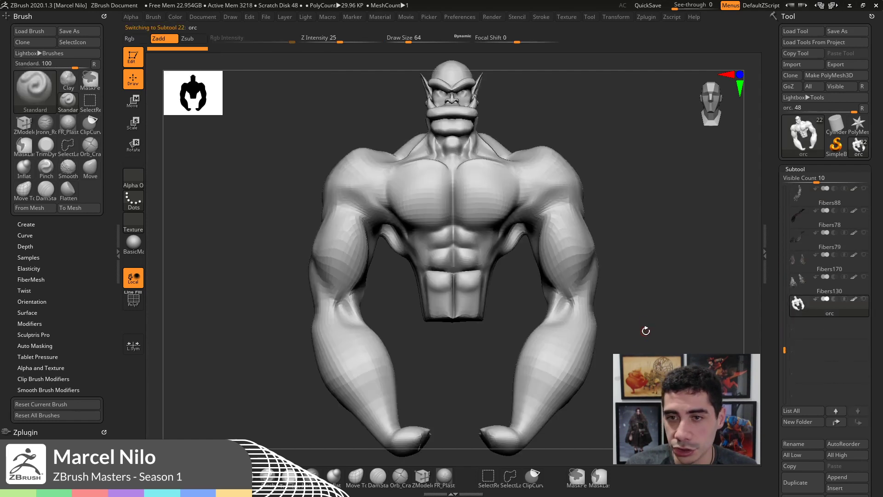
key("f")
left_click_drag(676, 304, 678, 327, "alt")
key("d")
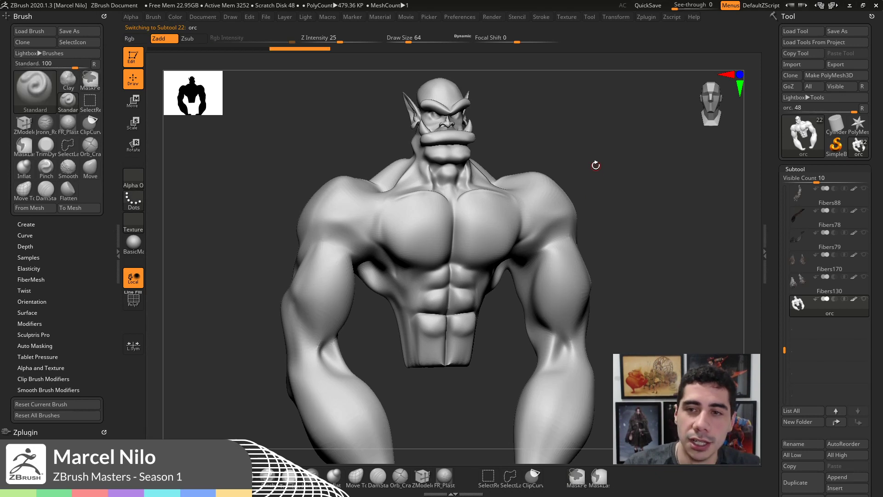
- Examine the smoothed orc base mesh from slightly different front angles, briefly checking its wireframe
left_click_drag(561, 183, 624, 169, "shift")
left_click_drag(630, 173, 629, 174)
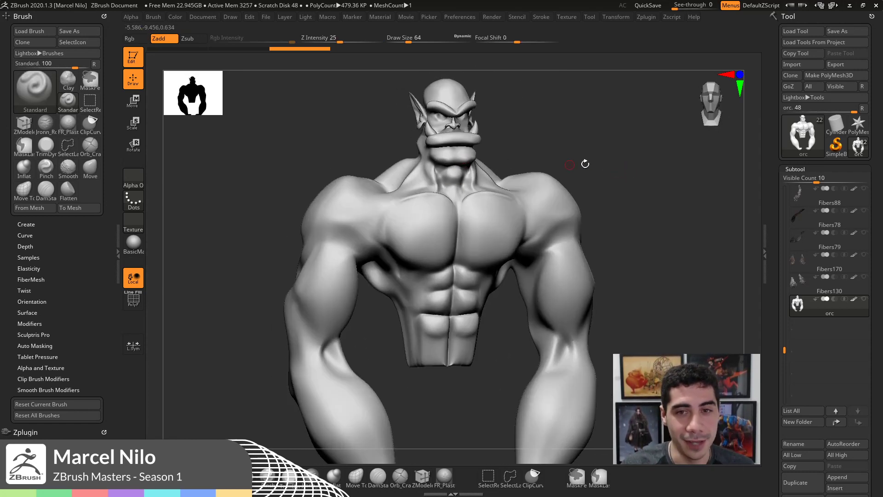
left_click_drag(584, 163, 544, 136)
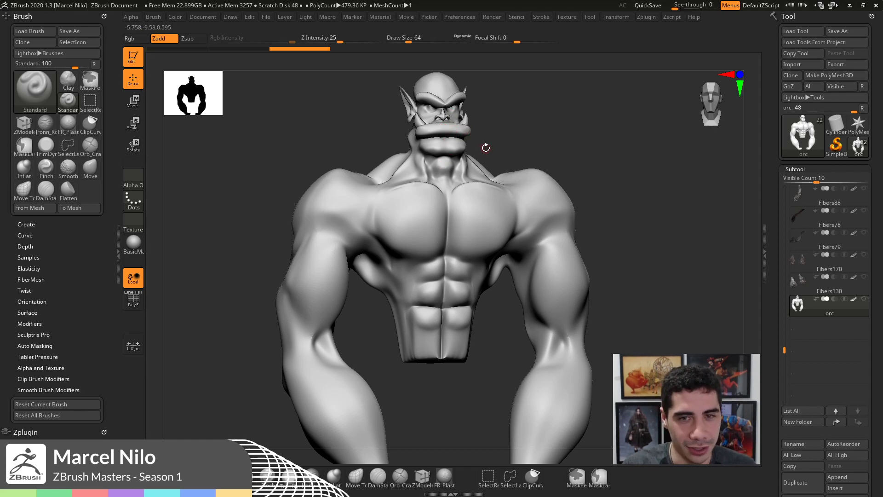
mouse_move(509, 120)
left_mouse_down()
mouse_move(596, 129)
mouse_move(495, 147)
mouse_move(525, 138)
mouse_move(474, 138)
mouse_move(492, 177)
mouse_move(501, 158)
mouse_move(525, 207)
mouse_move(523, 195)
mouse_move(469, 178)
mouse_move(526, 180)
mouse_move(489, 180)
mouse_move(511, 183)
mouse_move(491, 193)
mouse_move(523, 180)
left_mouse_up()
key("shift+f")
key("shift+f")
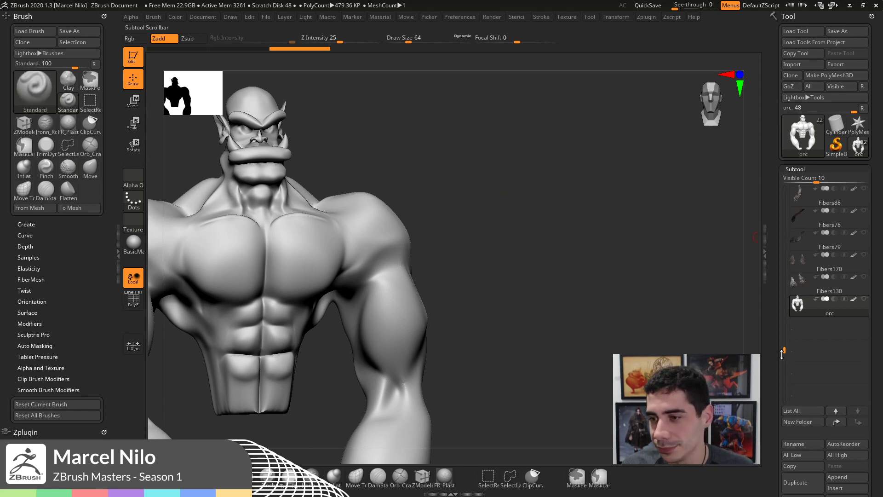
- Show all subtools again and make the detailed Orc body, first in the subtool list, the active subtool
left_click(823, 283)
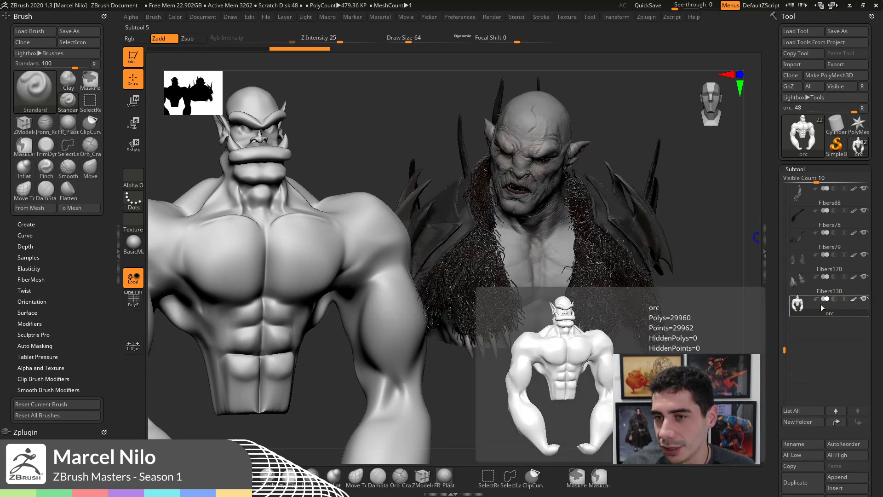
left_click(803, 283)
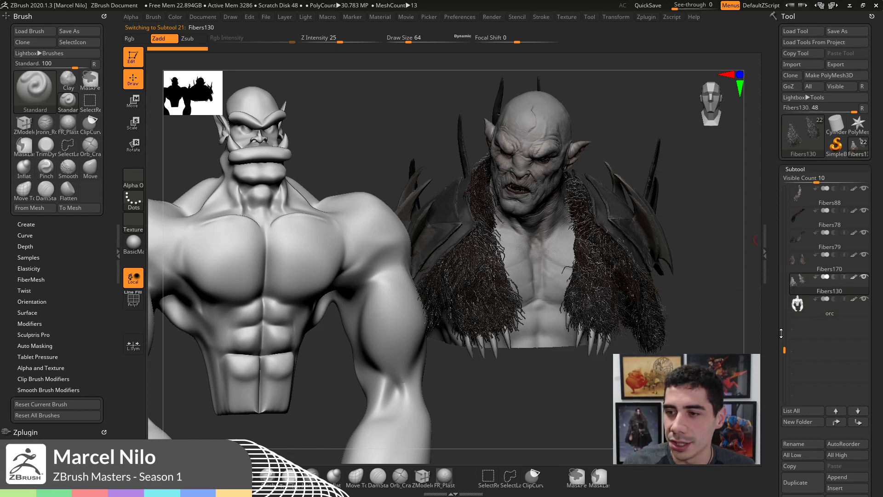
left_click_drag(784, 347, 777, 181)
left_click(800, 199)
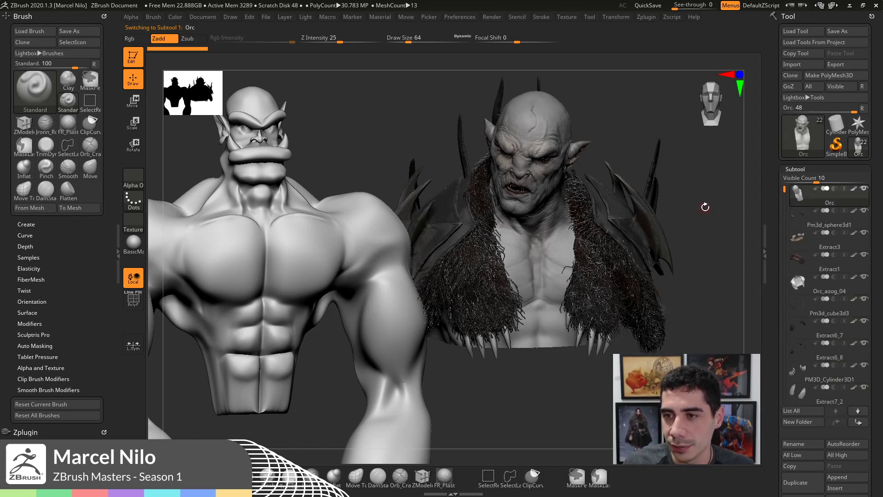
- Compare the orc base mesh with the detailed bust beside it, from three-quarter and front views
left_click_drag(703, 203, 621, 177)
key("ctrl+n")
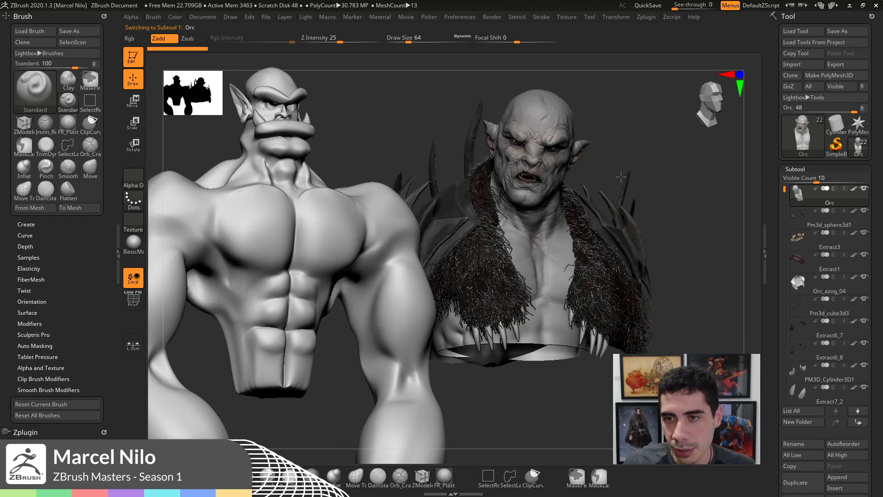
left_click_drag(360, 125, 418, 126, "alt")
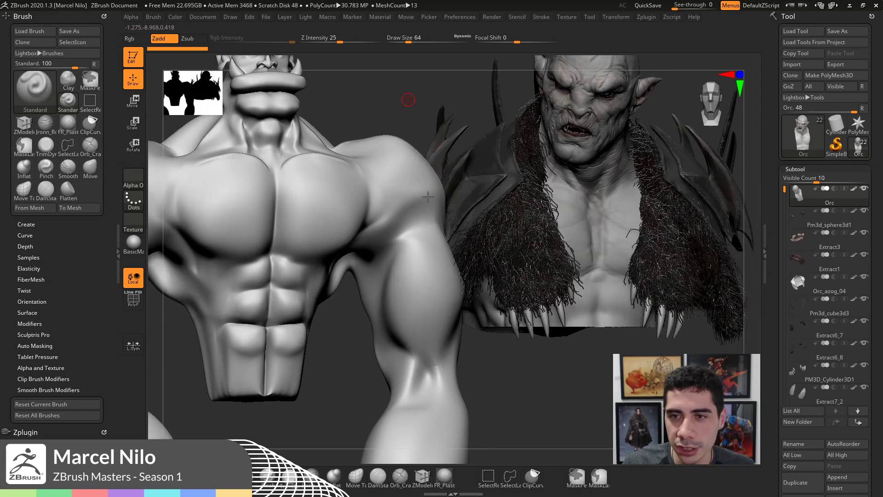
left_click_drag(428, 197, 438, 261, "alt")
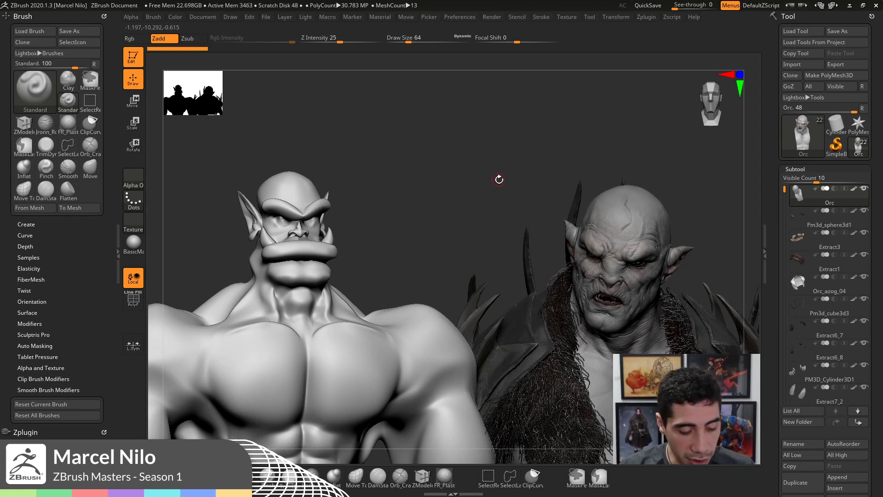
- Select the orc base mesh and inspect its topology with the PolyFrame wireframe, turning the display off again
left_click(379, 342, "alt")
key("shift+f")
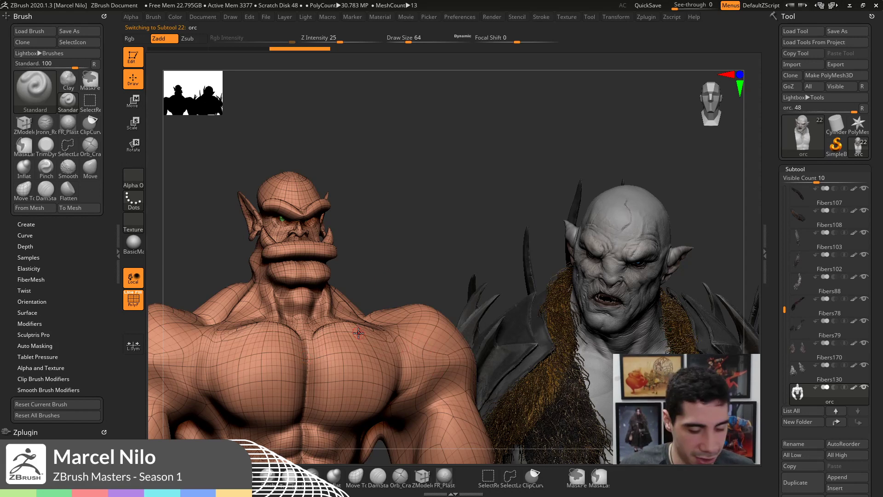
key("shift+f")
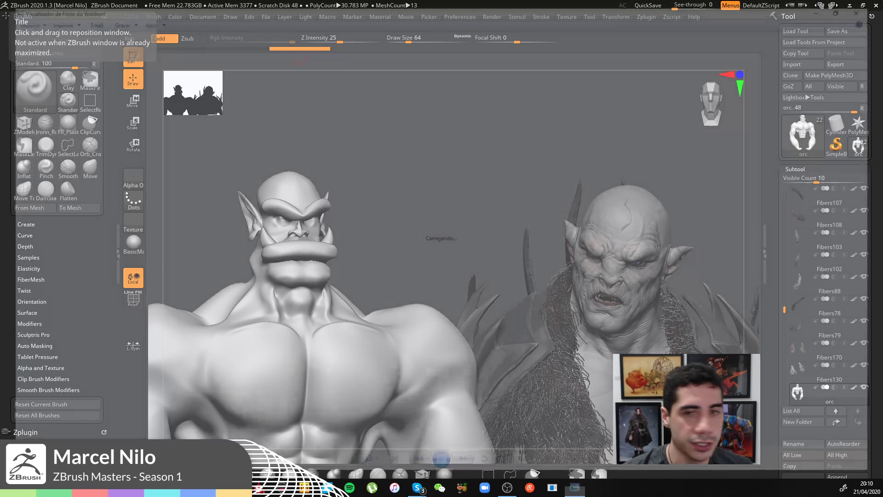
- Switch to Windows Photo Viewer to show the dwarf concept image in a narrowed window beside the orcs, and close the viewer
left_click(575, 487)
left_click_drag(682, 3, 571, 24)
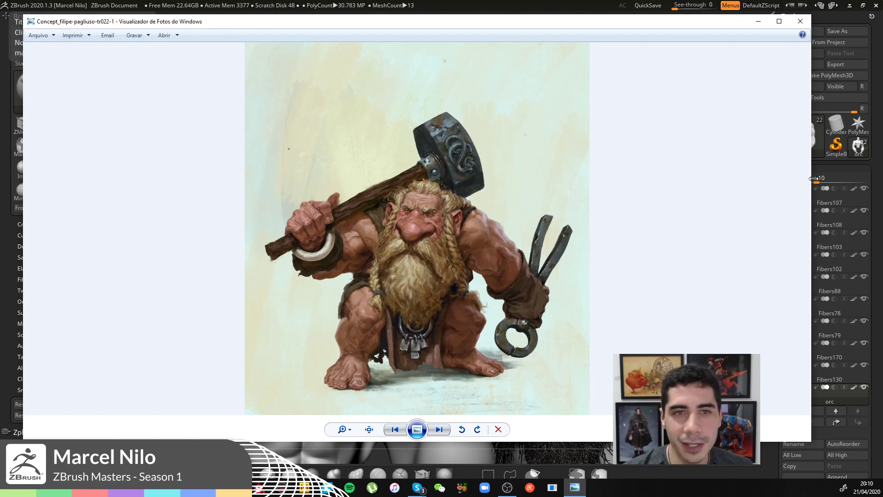
left_click_drag(811, 184, 311, 184)
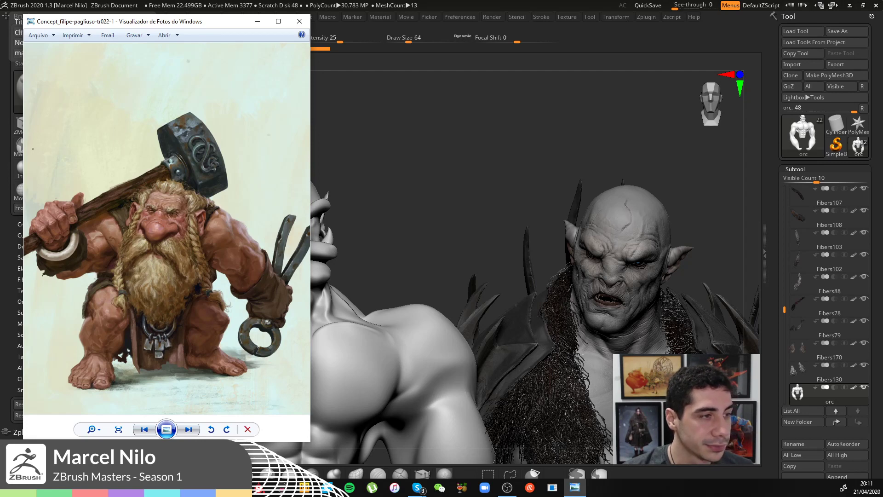
left_click(297, 24)
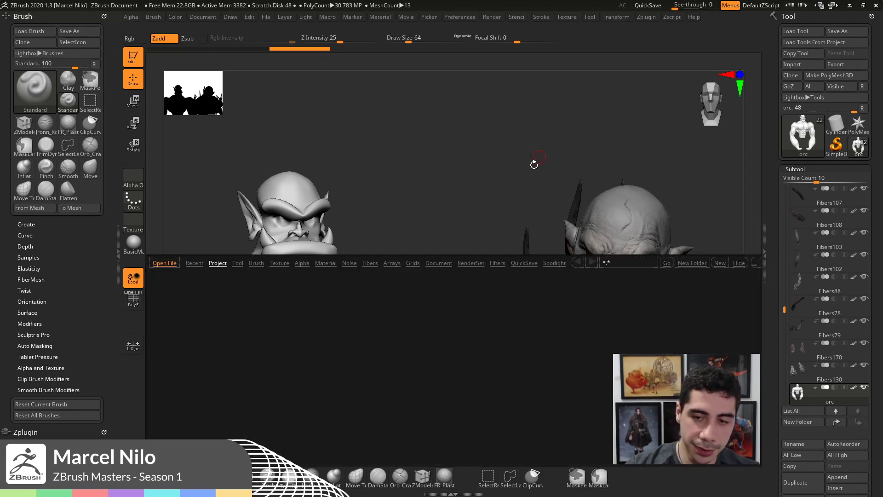
- Restore the QS_294.ZPR QuickSave project from LightBox
left_click(525, 263)
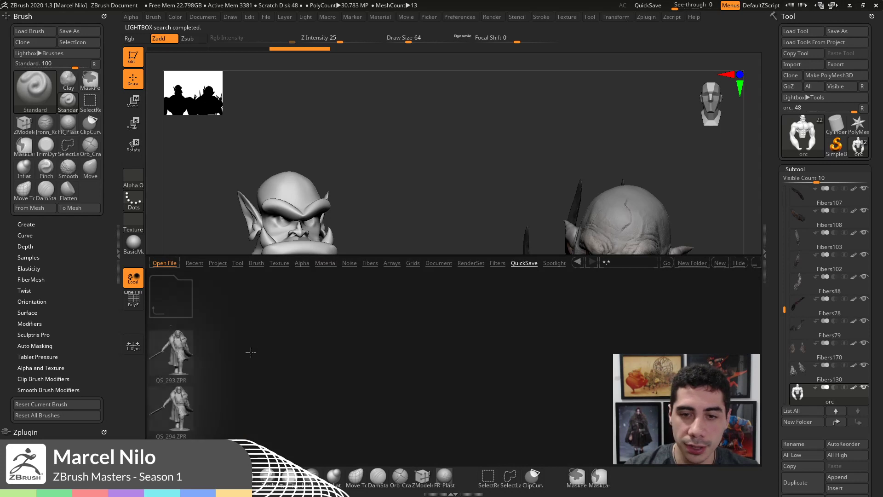
double_click(179, 405)
left_click(481, 275)
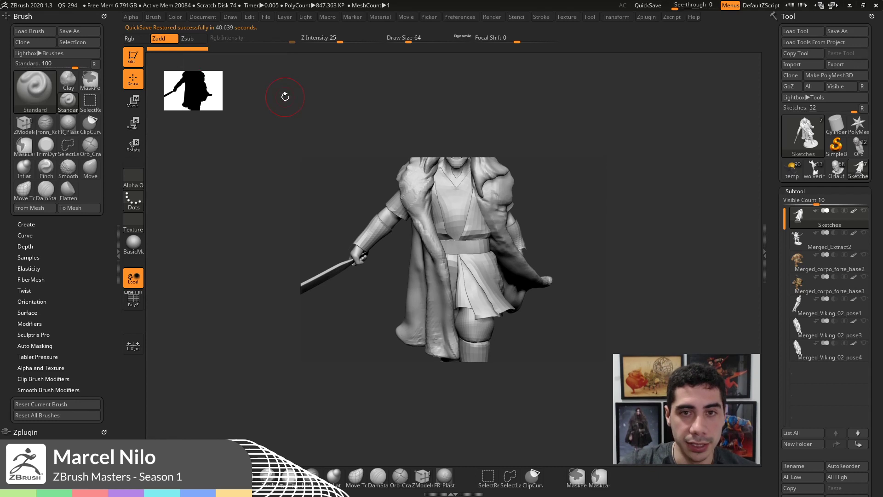
- Try to double the document size of the restored project
left_click_drag(582, 234, 584, 233)
left_click(203, 17)
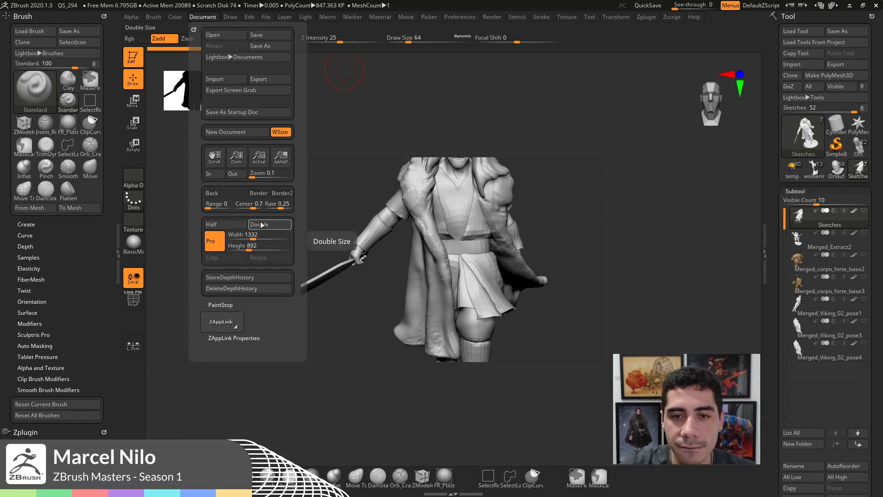
left_click(279, 225)
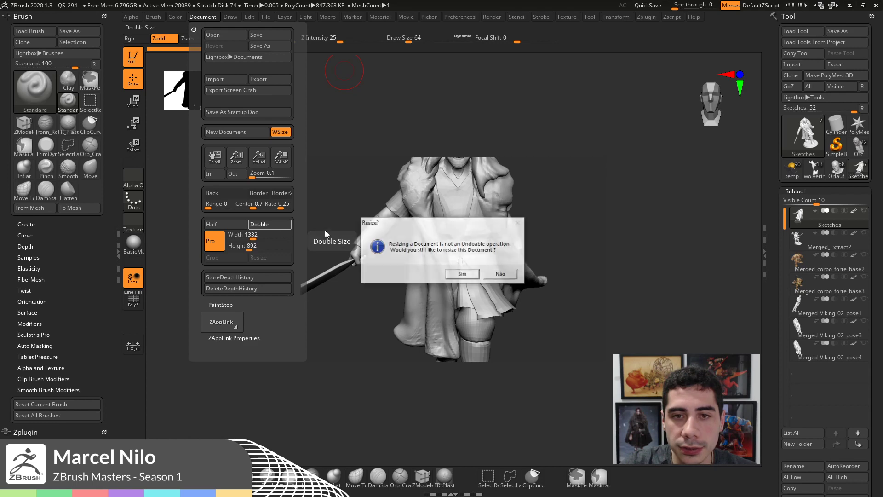
left_click(463, 275)
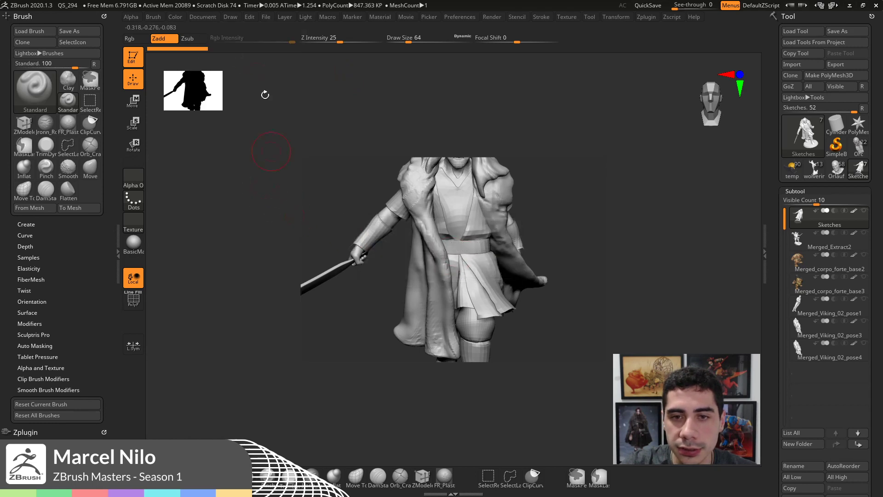
- Resize the document to a width of 1400 with proportional height, accepting that resizing is not undoable
left_click(201, 16)
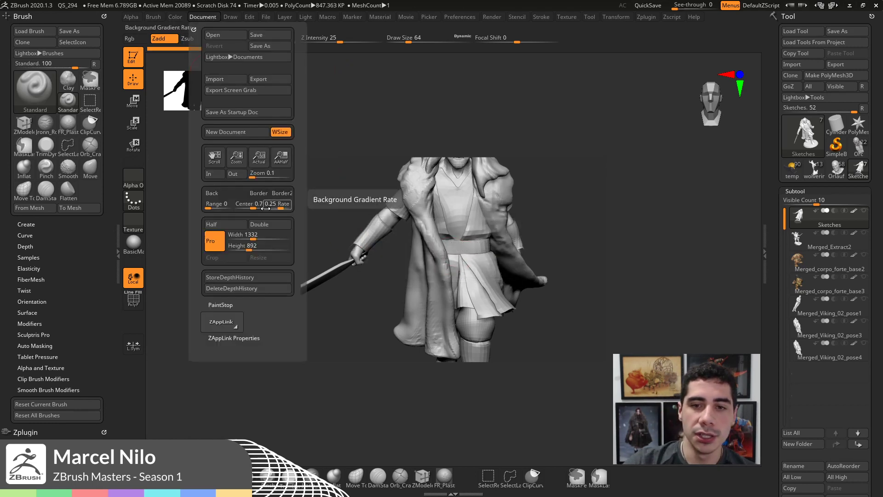
left_click(253, 236)
type("1400")
key("Return")
left_click(276, 258)
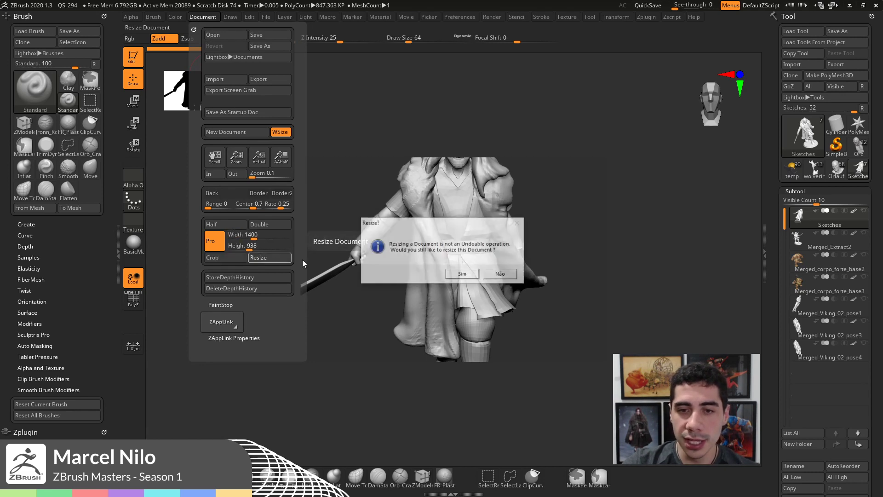
left_click(463, 275)
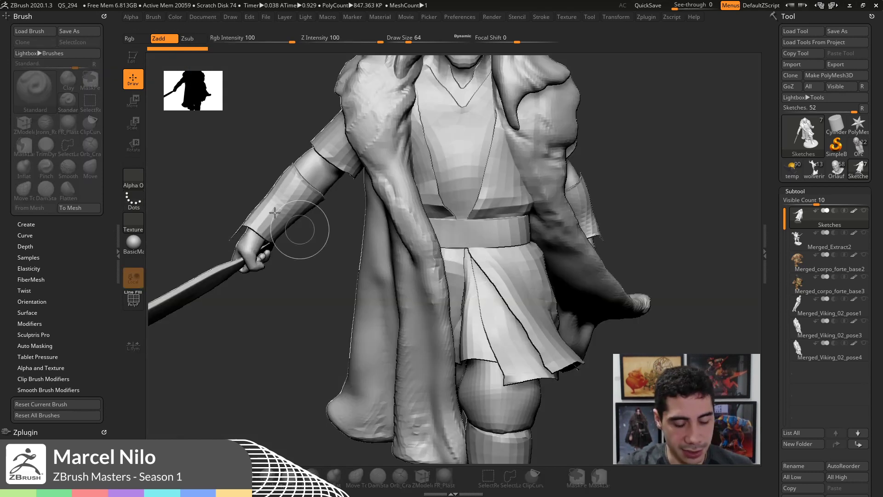
- Double the size of the resized document
left_click(202, 18)
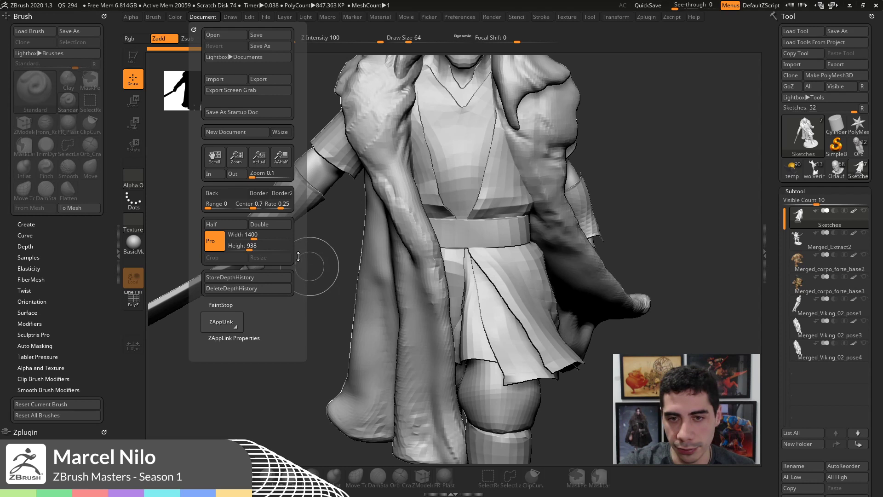
left_click(268, 225)
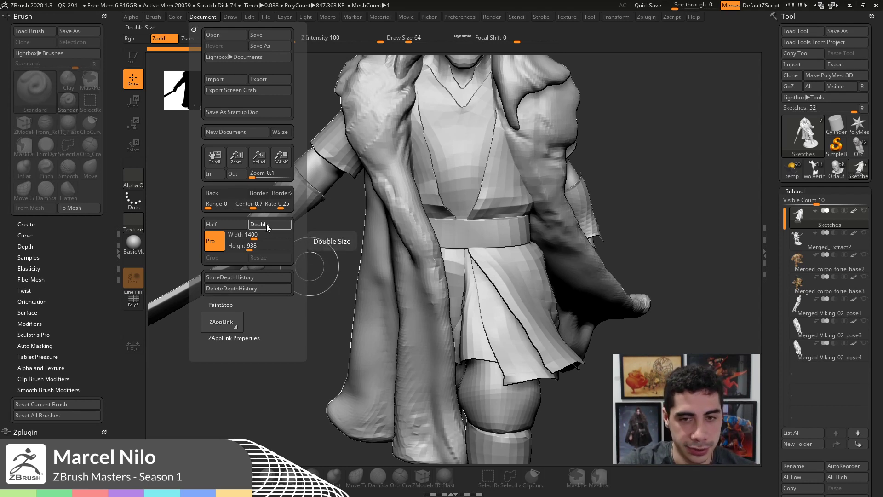
left_click(464, 275)
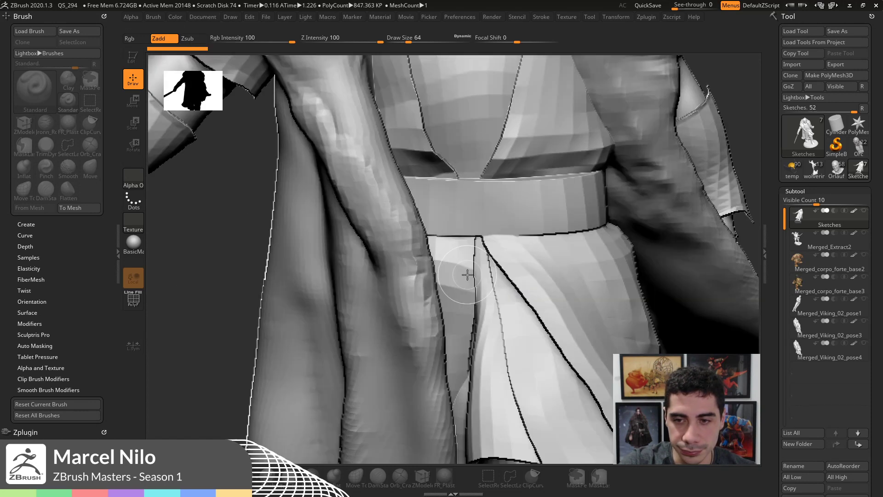
- Display the enlarged 2800 x 1876 document at antialiased half size
left_click(203, 17)
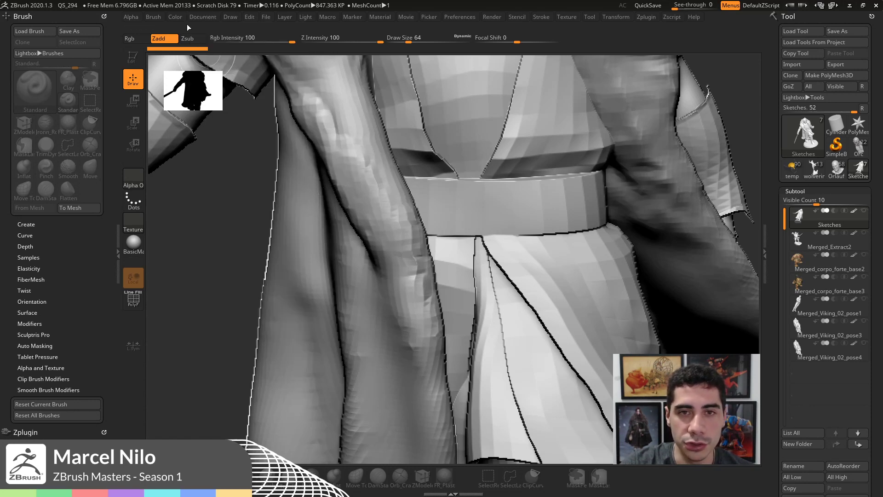
left_click(175, 18)
left_click(203, 17)
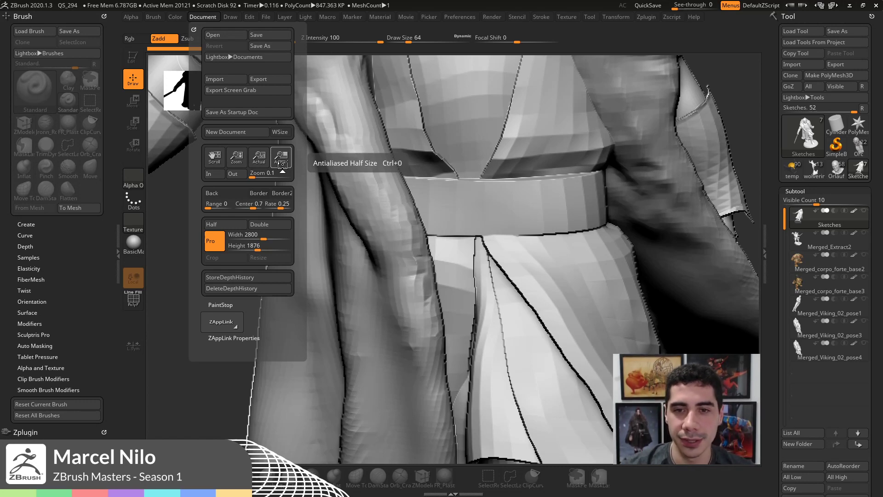
left_click(281, 159)
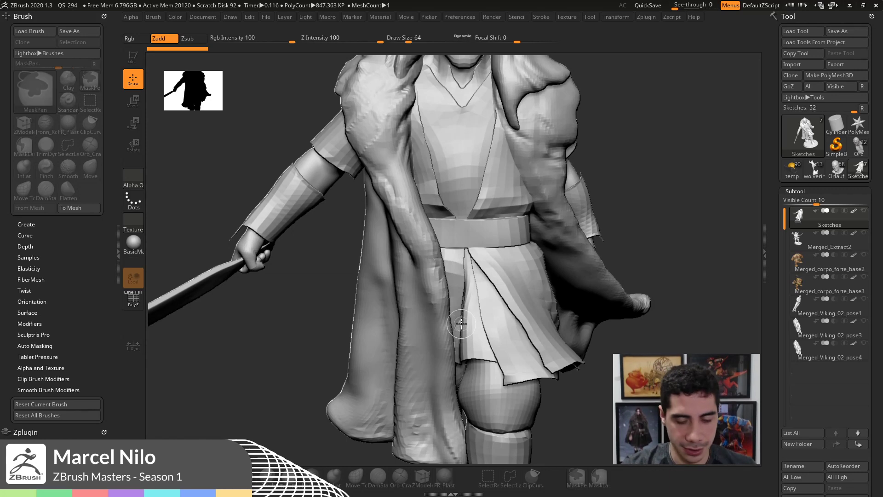
- Clear the canvas, redraw the Sketches statue in Edit mode, and frame it upright from the front
key("ctrl+n")
left_click_drag(482, 208, 484, 259)
key("t")
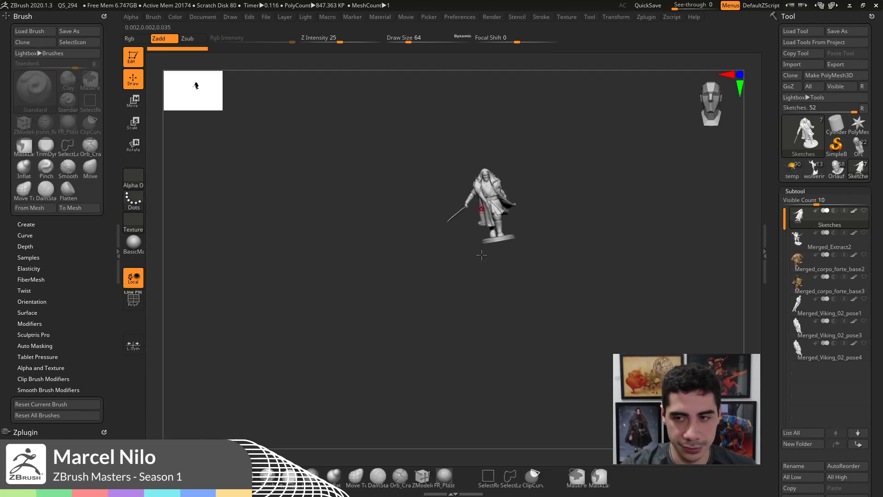
key("f")
left_click_drag(648, 284, 661, 276, "shift")
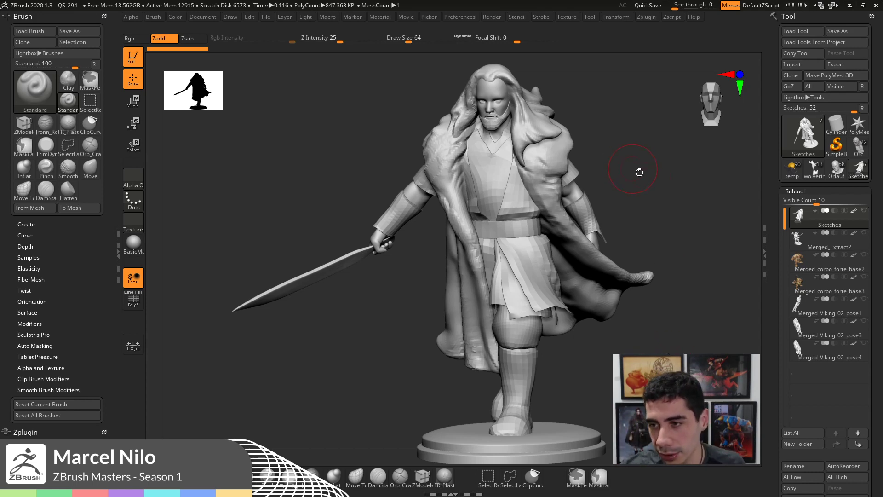
- Examine the pose and silhouette of the cloaked swordsman statue from the front, side and slightly varied angles
mouse_move(641, 171)
left_mouse_down()
mouse_move(650, 184)
mouse_move(621, 177)
mouse_move(624, 185)
mouse_move(499, 151)
left_mouse_up()
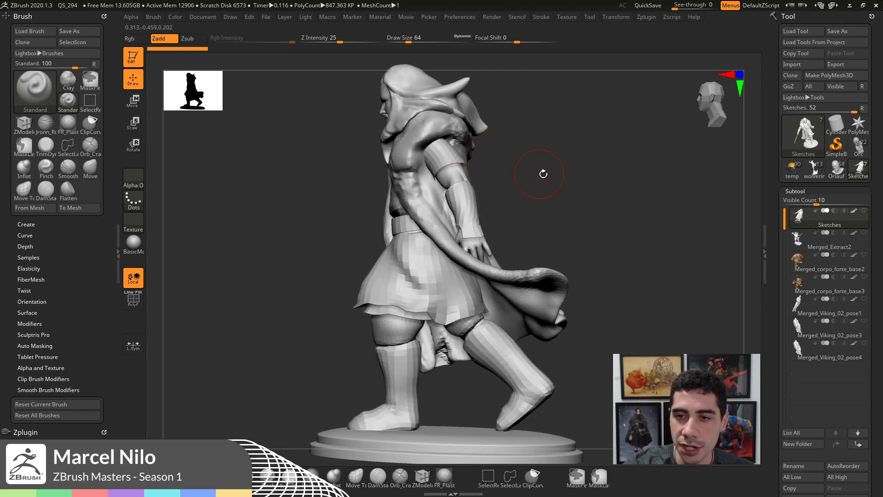
left_click_drag(544, 174, 545, 165)
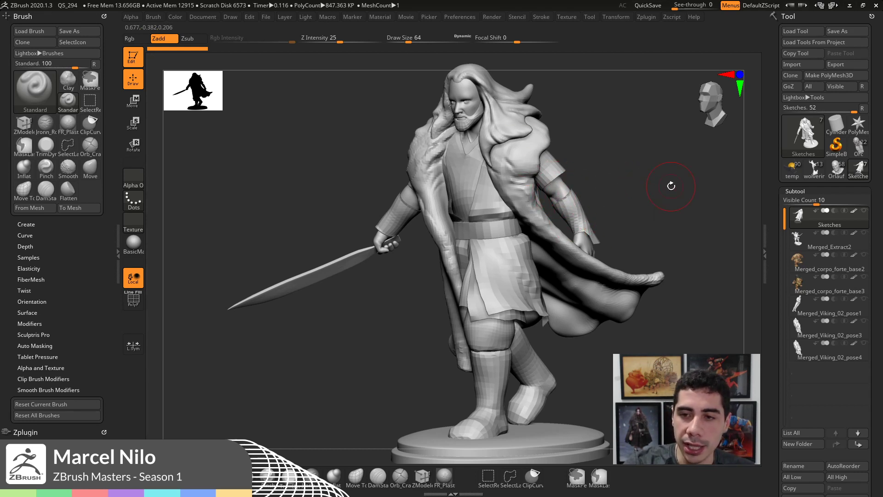
left_click_drag(657, 203, 664, 198, "shift")
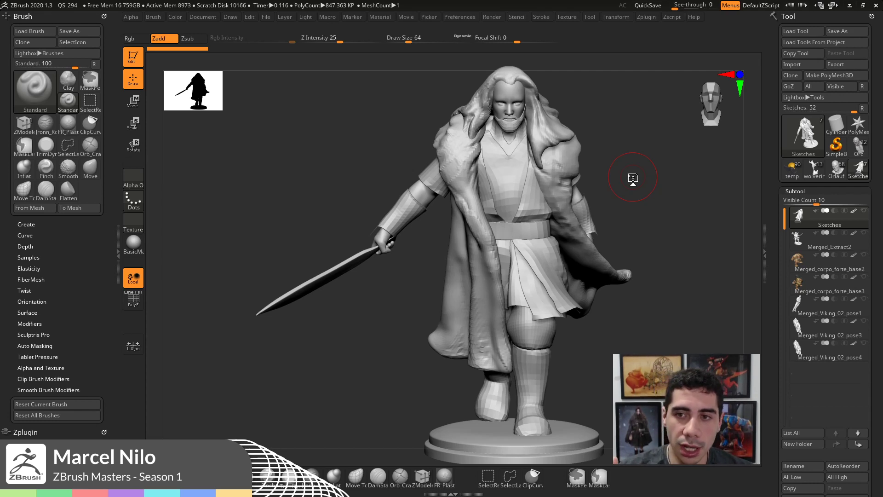
left_click_drag(633, 178, 635, 177)
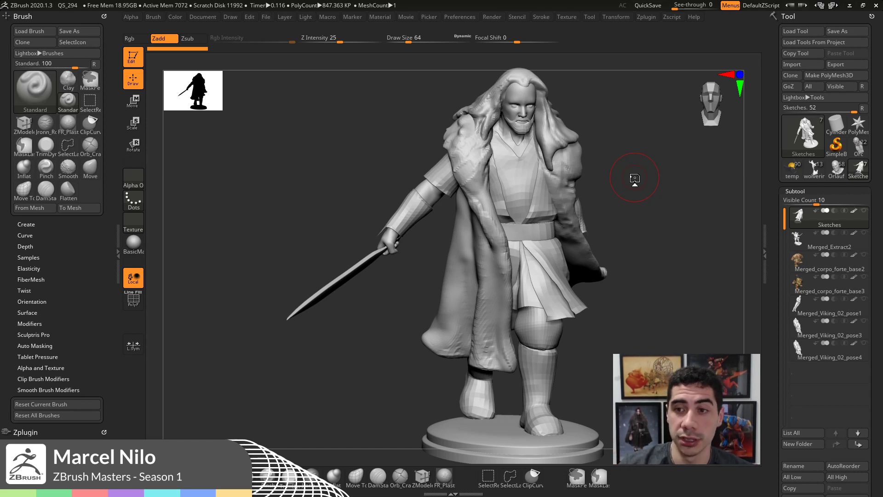
left_click_drag(644, 191, 644, 190)
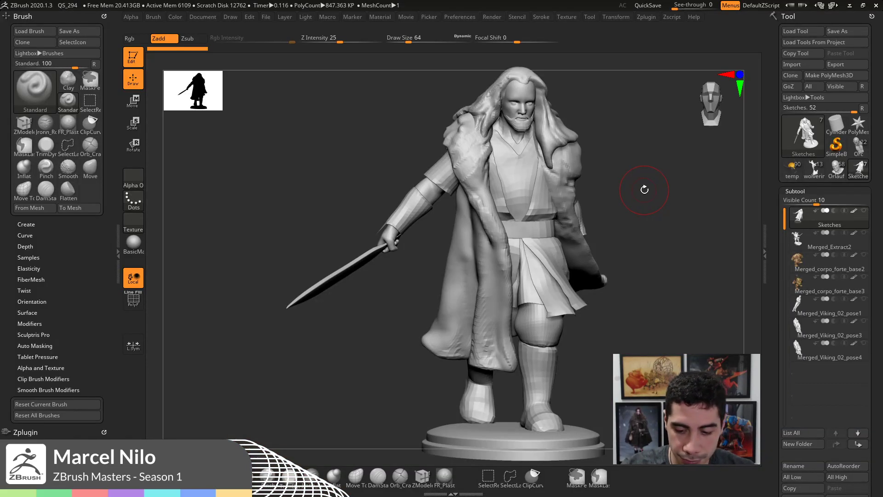
left_click_drag(645, 190, 654, 188)
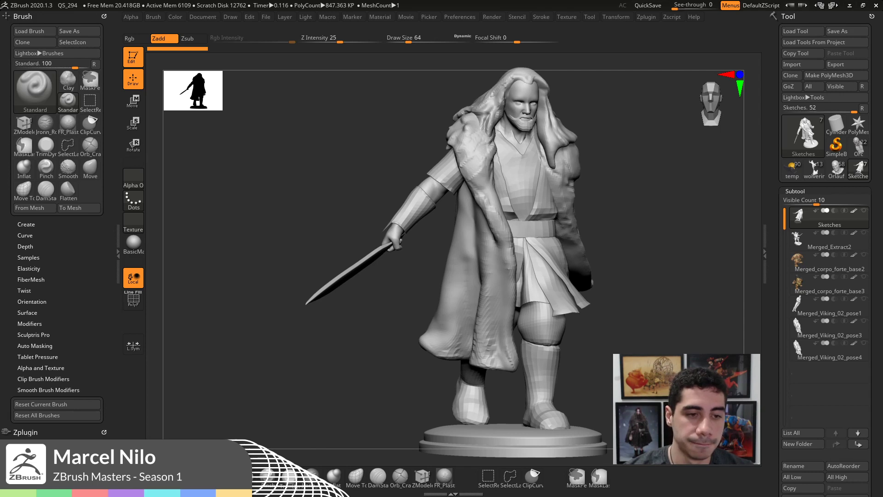
mouse_move(658, 391)
left_mouse_down()
mouse_move(704, 390)
mouse_move(635, 390)
mouse_move(686, 399)
left_mouse_up()
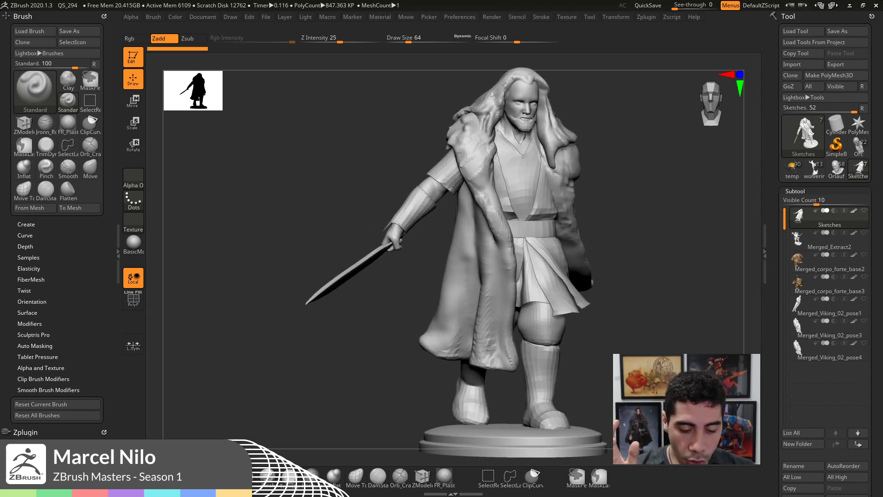
mouse_move(681, 322)
left_mouse_down()
mouse_move(637, 325)
mouse_move(667, 320)
left_mouse_up()
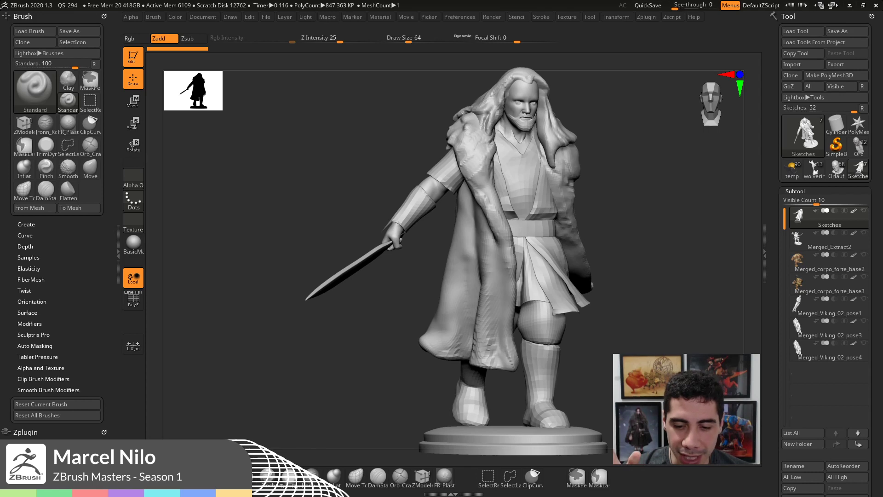
left_click_drag(354, 340, 336, 364)
left_click_drag(642, 367, 672, 366)
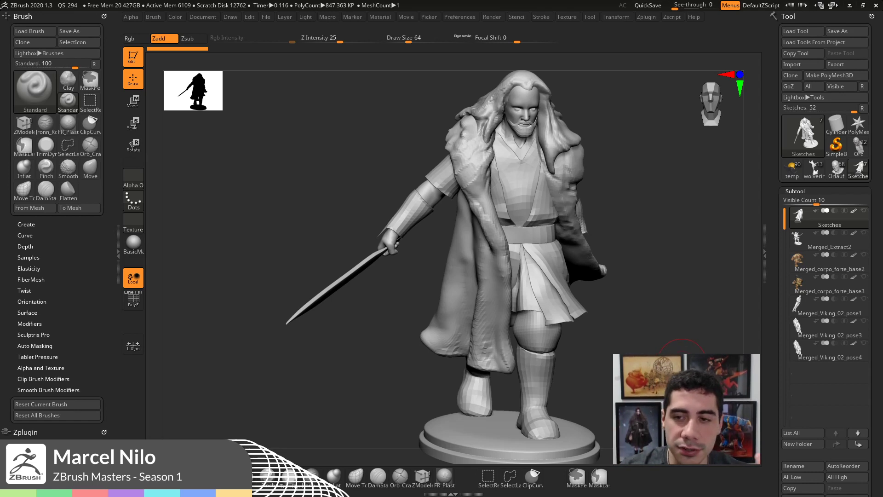
mouse_move(672, 370)
left_mouse_down()
mouse_move(725, 350)
mouse_move(683, 362)
left_mouse_up()
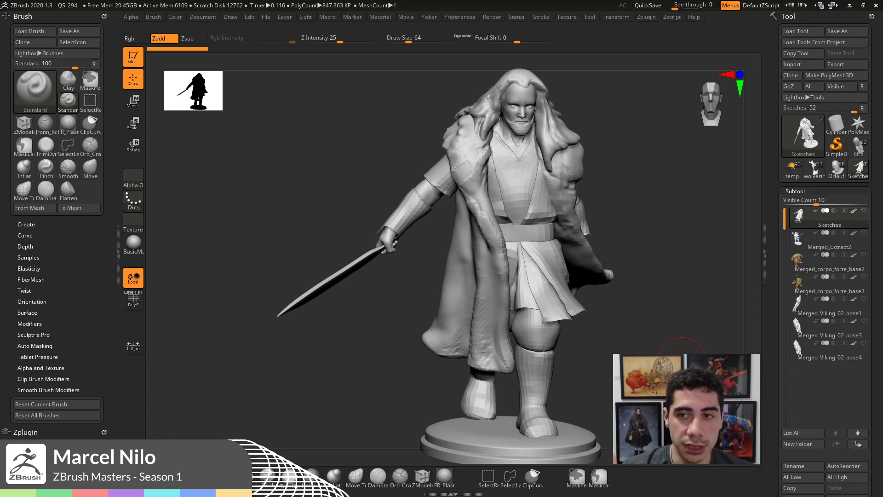
- Inspect the bare dwarf body in Merged_corpo_forte_base2 and the bearded hammer version in Merged_corpo_forte_base3 by activating each subtool
left_click(829, 264)
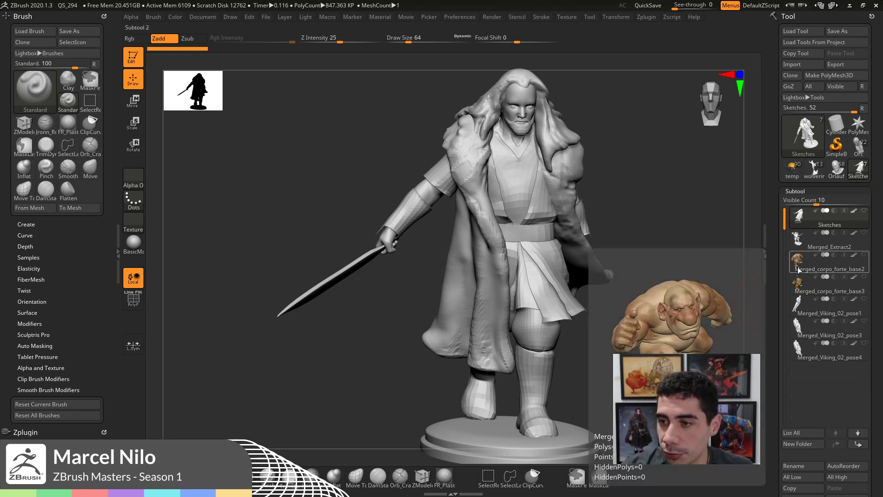
left_click_drag(690, 278, 613, 230)
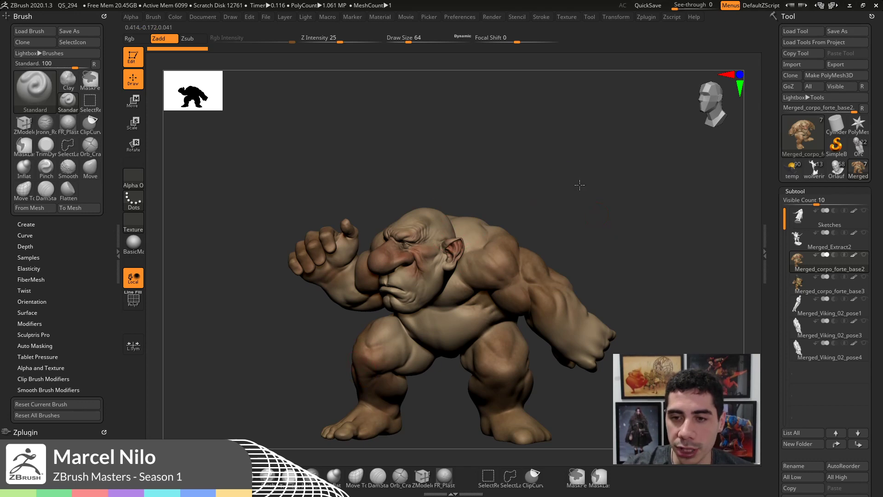
left_click_drag(580, 185, 566, 214)
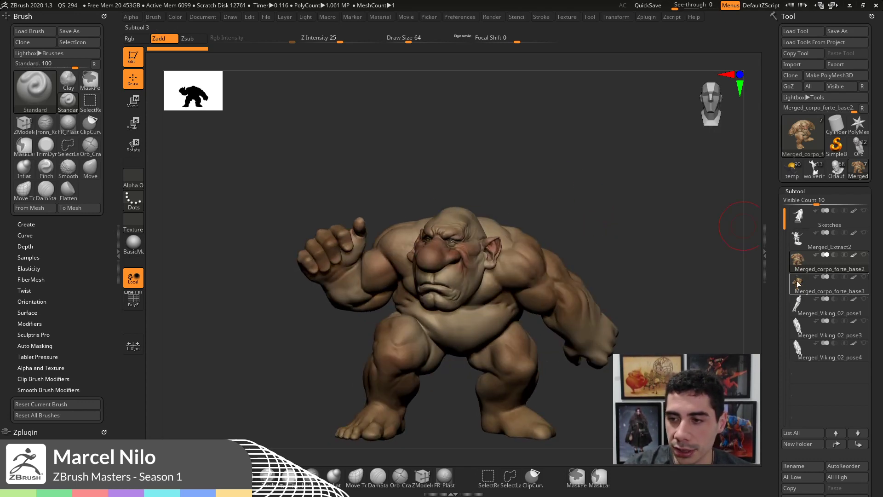
left_click(828, 286)
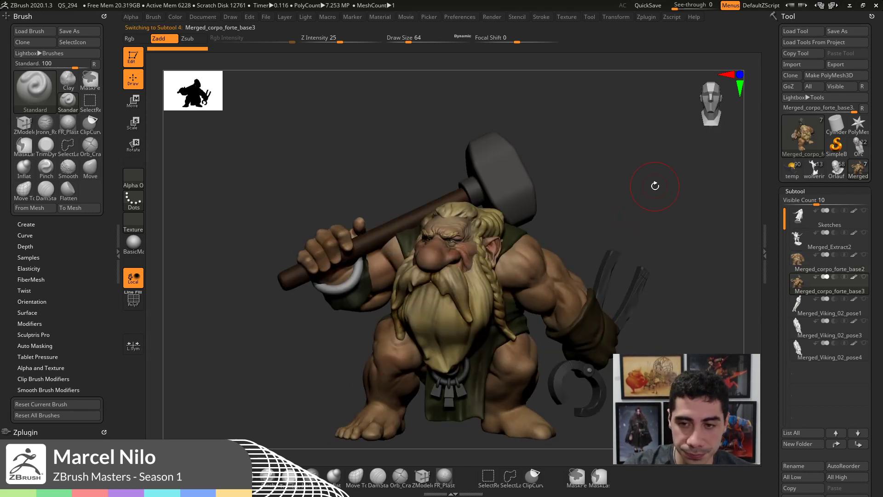
left_click_drag(657, 183, 744, 253)
- Activate the Merged_corpo_forte_base2 subtool again and turn off its polypaint to show the bare body in plain gray
left_click(811, 259)
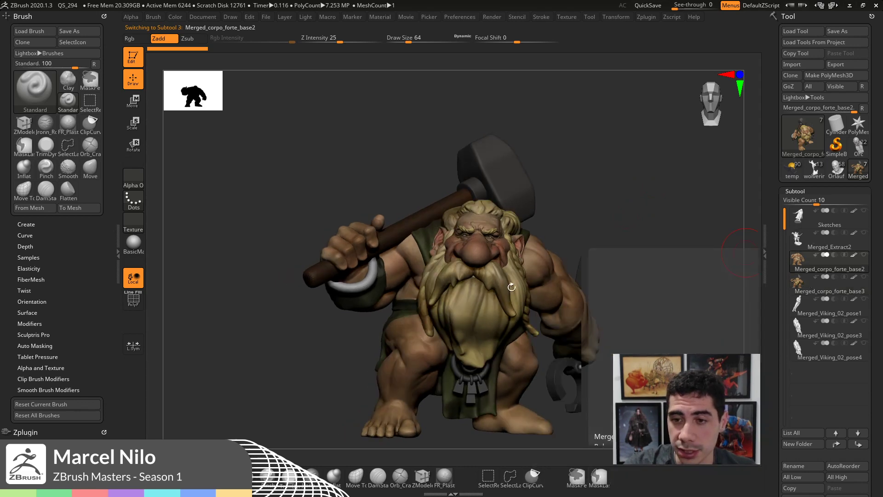
left_click(853, 256)
left_click_drag(631, 188, 617, 188)
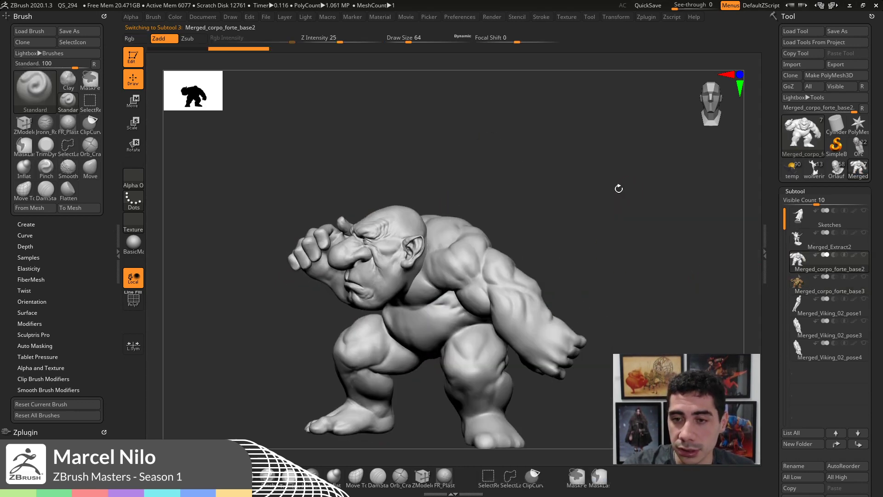
left_click_drag(552, 243, 516, 158)
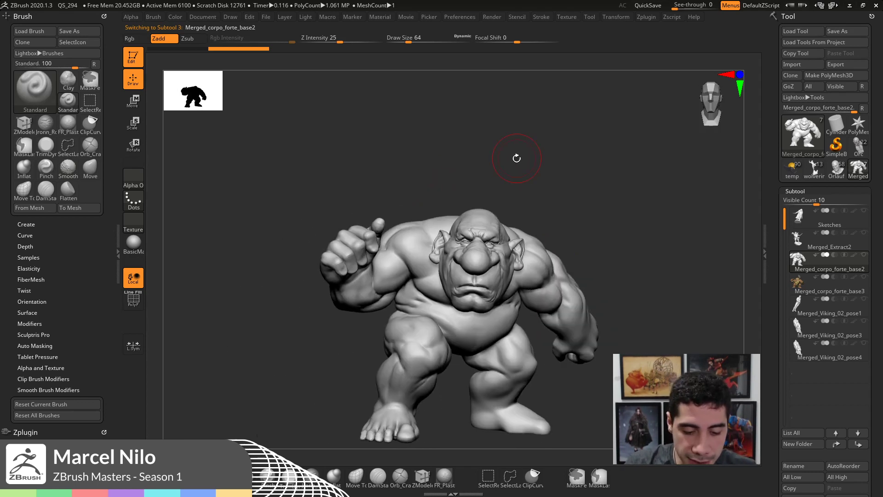
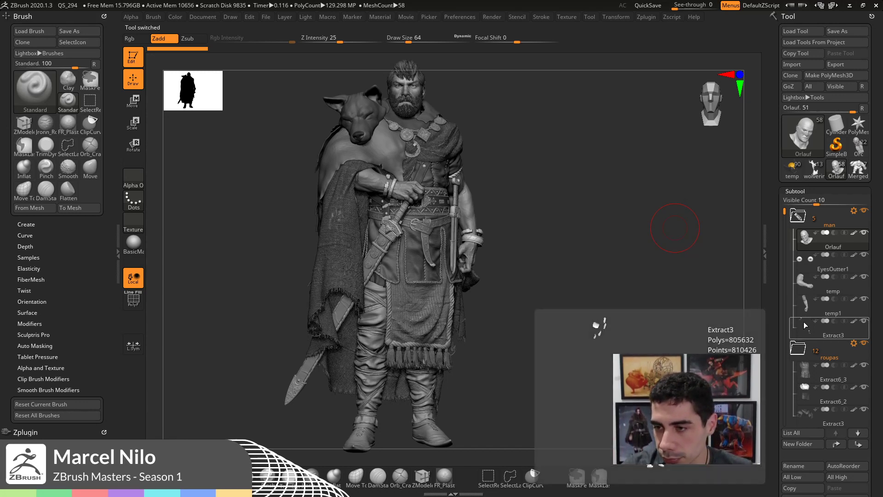
- Select the front hair subtool near the end of the Orlauf statue's subtool list and frame it with the upper face
left_click_drag(785, 227, 784, 406)
mouse_move(805, 331)
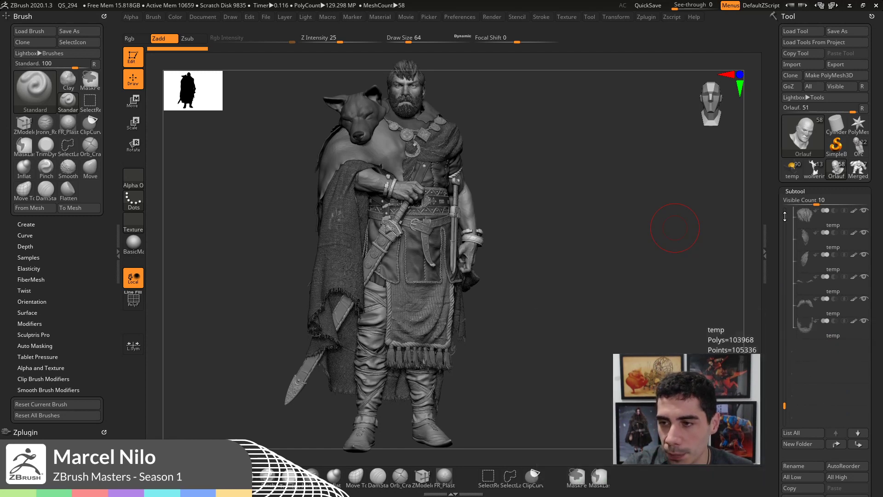
left_click(806, 216)
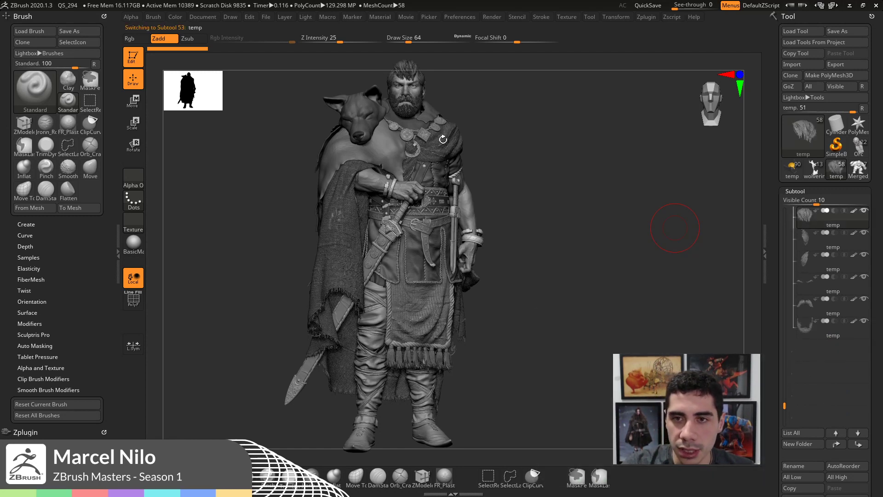
left_click_drag(663, 173, 651, 174)
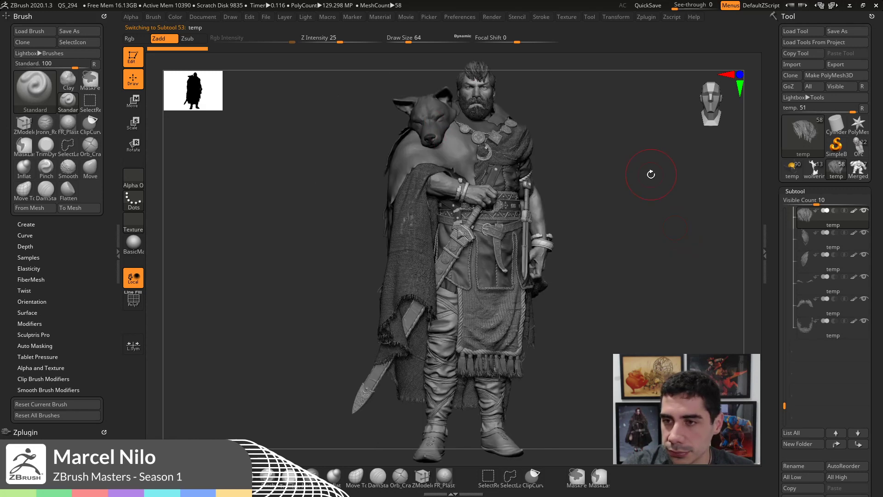
key("f")
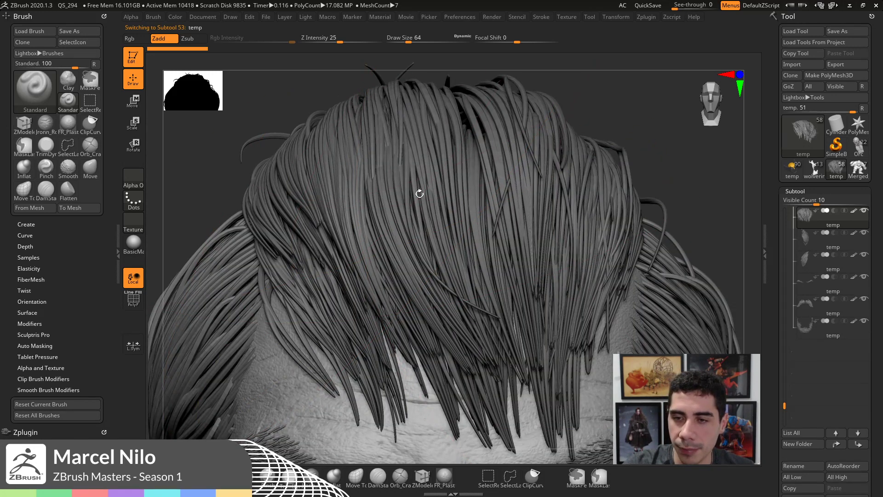
key("f")
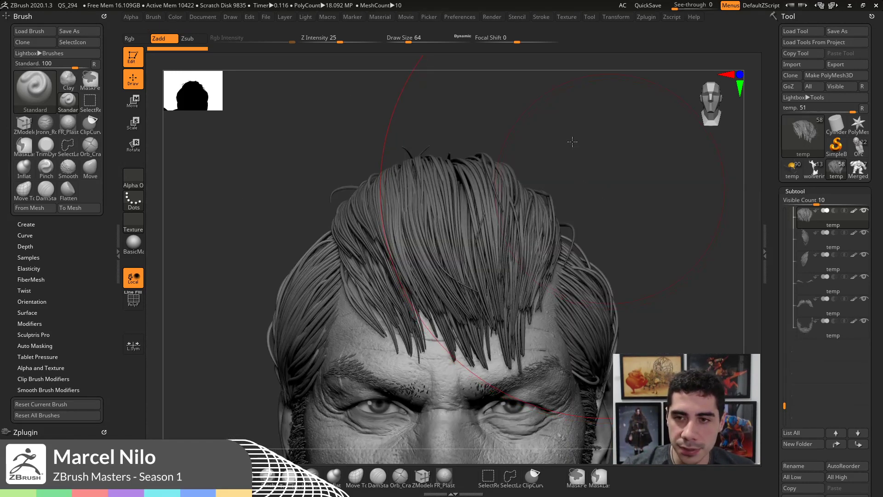
left_click_drag(643, 152, 637, 152)
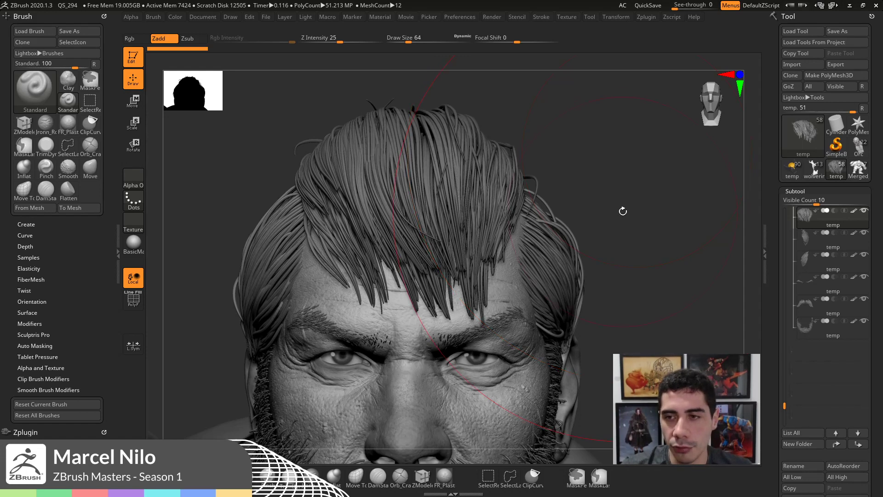
- Set the brush draw size to 22 and show the Viking's head together with the wolf pelt and necklace
key("s")
left_click_drag(623, 213, 615, 214)
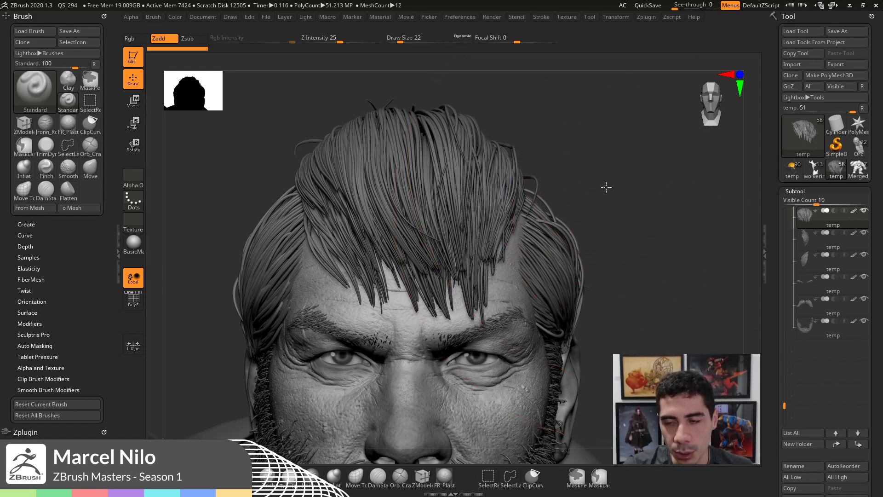
left_click_drag(606, 262, 606, 258, "alt")
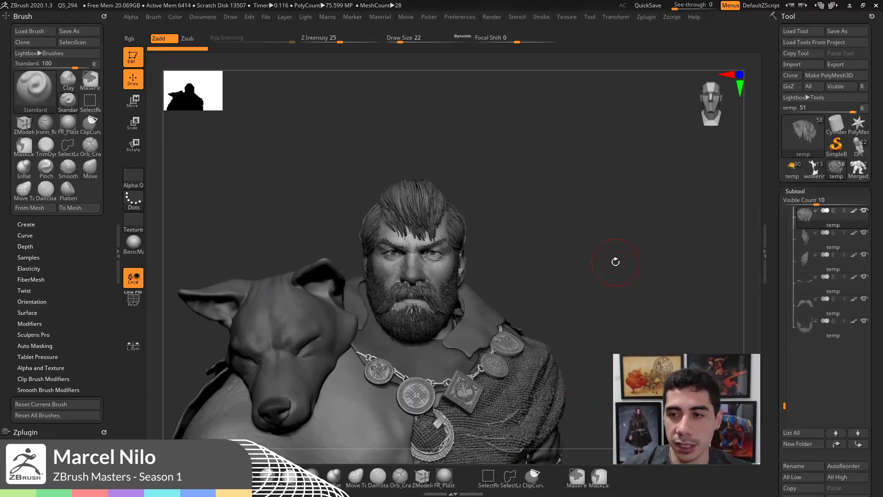
- Switch through wolverine_blocking to the painted Wolverine tool and replace its full-cowl head with the second cabeca folder's exposed-hair head
left_click(814, 171)
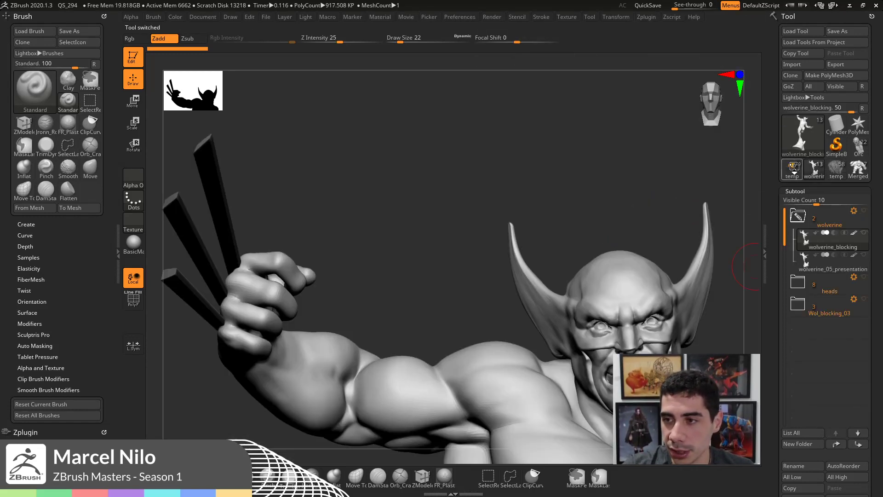
left_click(793, 171)
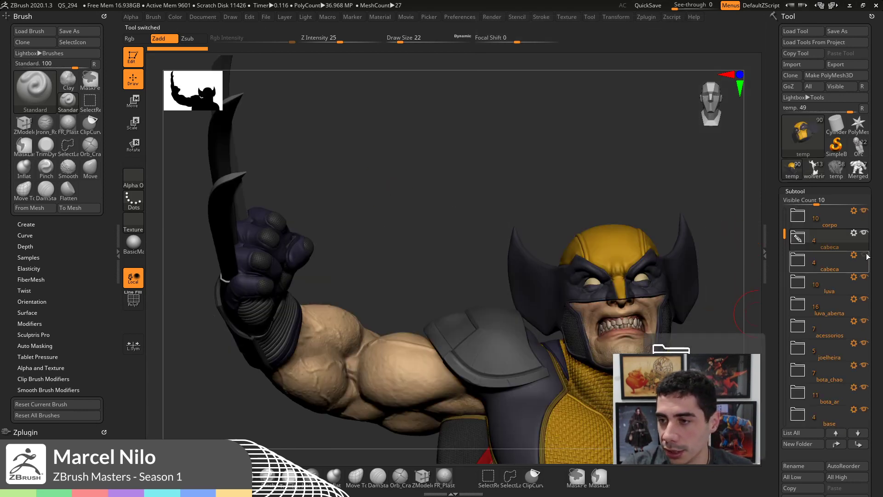
left_click(864, 255)
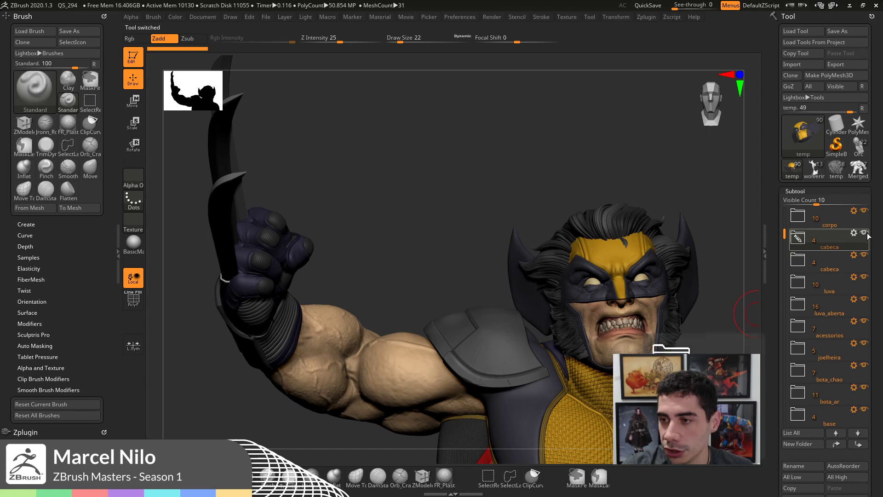
left_click_drag(697, 204, 618, 185)
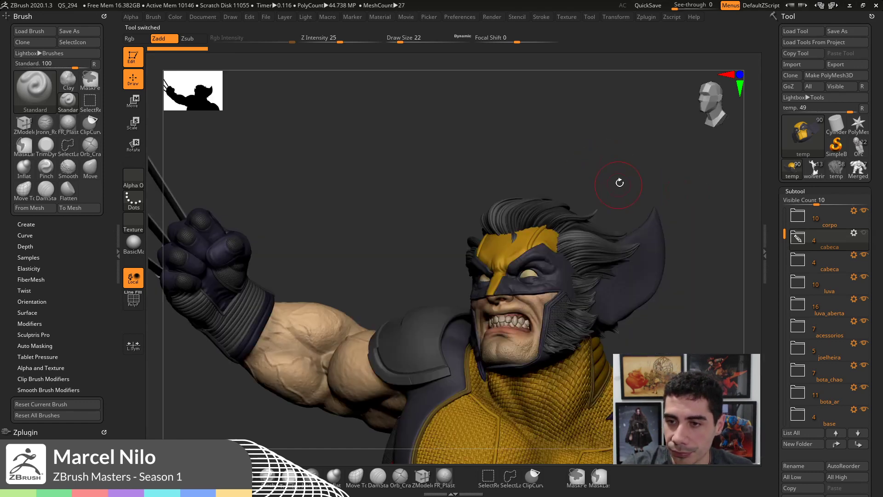
- Select the second cabeca folder and examine Wolverine's exposed-hair head, neck and chest from the front and from above
left_click(839, 261)
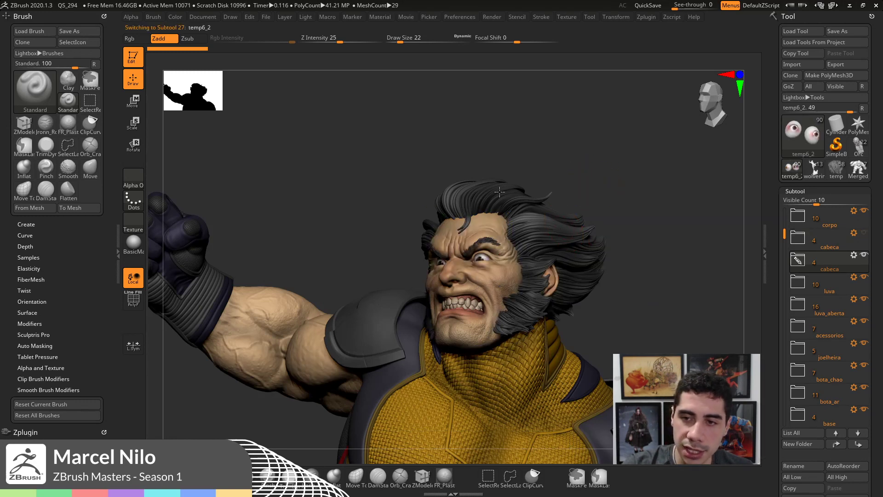
left_click_drag(550, 169, 565, 191, "alt")
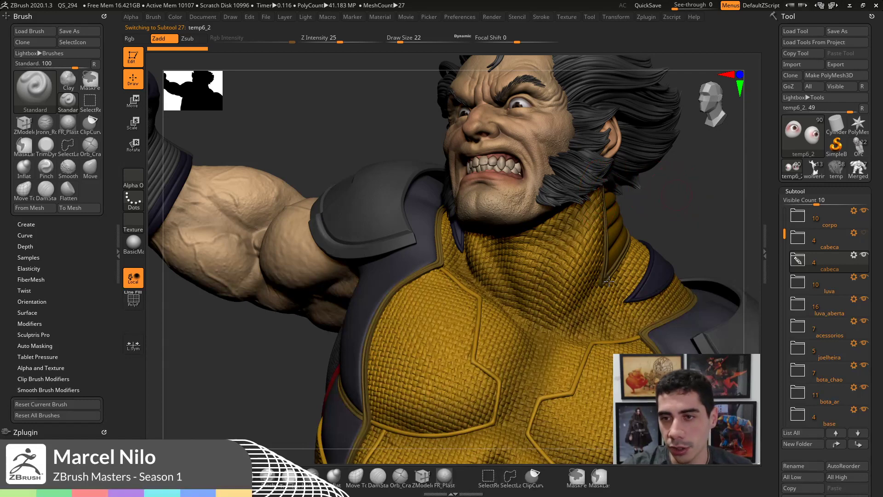
left_click_drag(677, 195, 607, 281, "alt")
left_click_drag(599, 108, 601, 123)
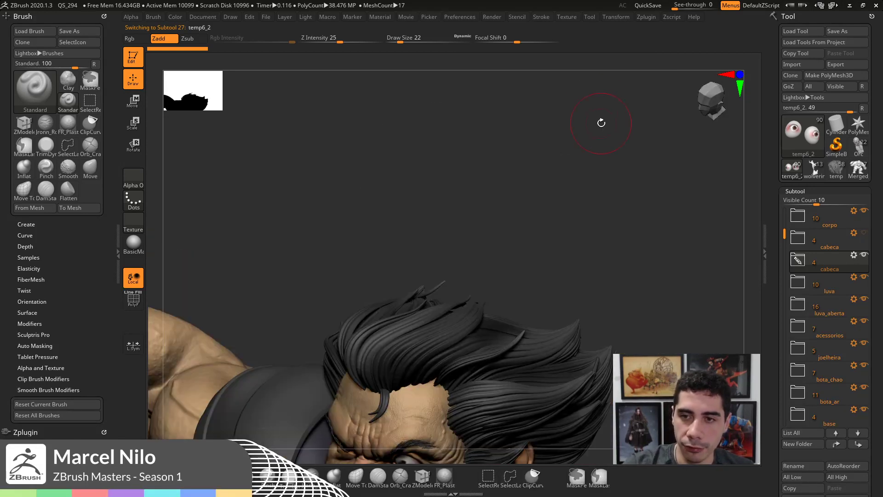
left_click_drag(610, 182, 615, 104, "alt")
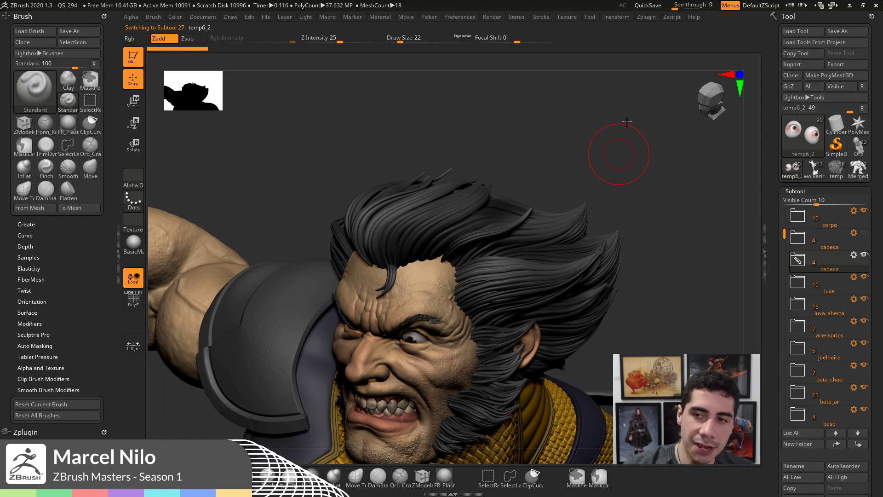
right_click_drag(406, 230, 398, 179)
right_click_drag(388, 292, 496, 187, "alt")
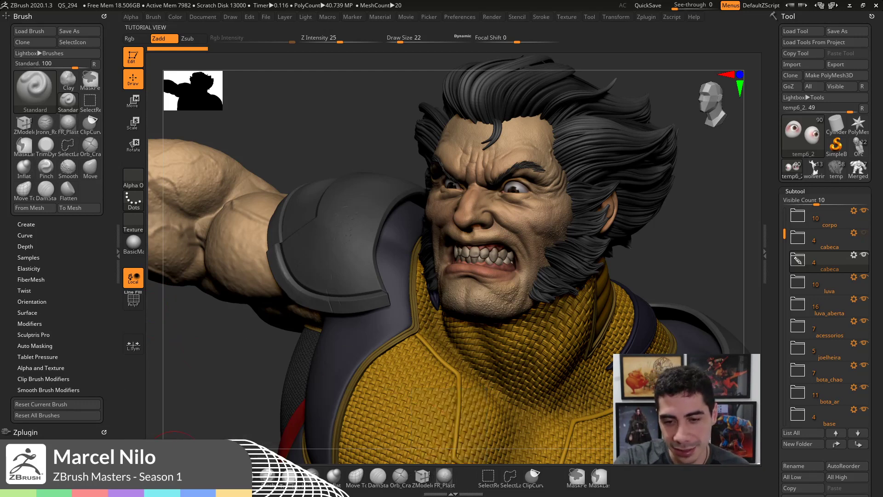
left_click(30, 99)
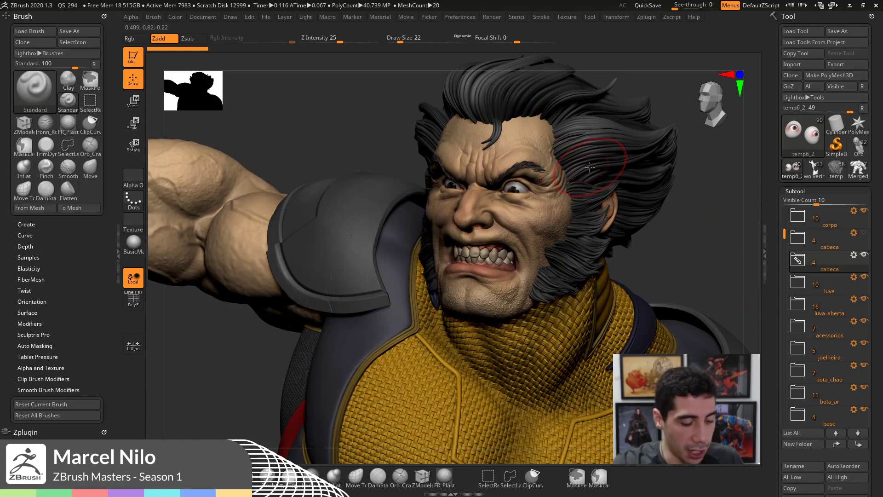
- Select the hair subtool temp4_25 and display its polygroups with PolyFrame from the side of the head
left_click(634, 207, "alt")
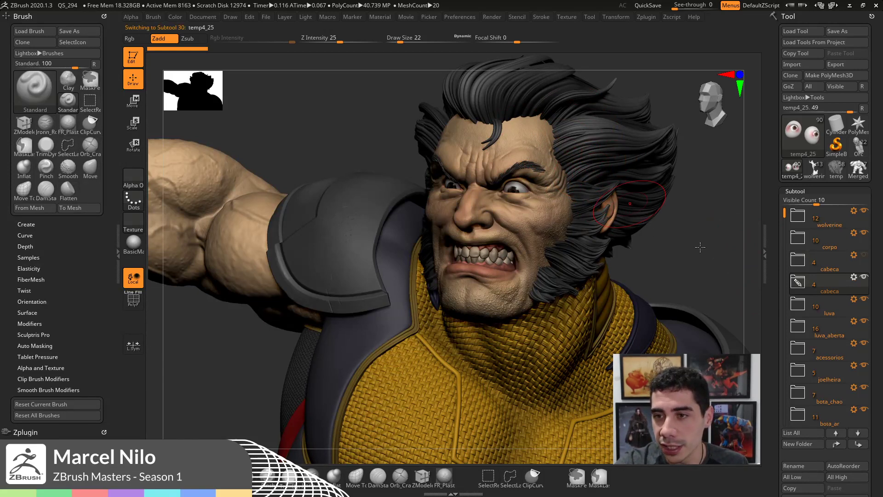
key("shift+f")
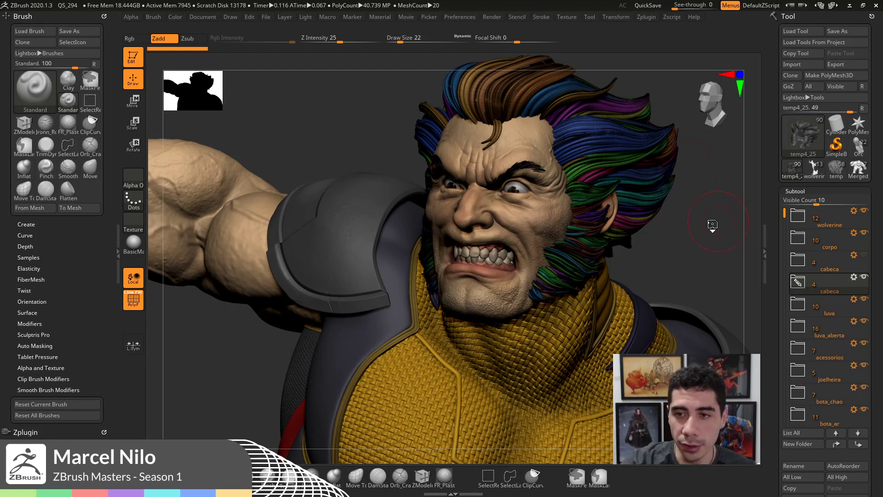
left_click_drag(719, 221, 564, 178)
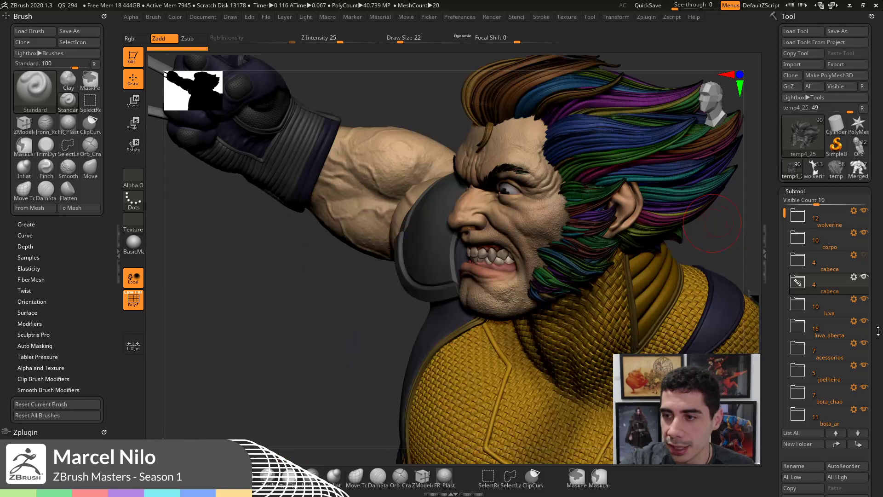
- Expand the second cabeca folder, show only the temp4_25 hair and turn off PolyFrame to view it from the front
left_click(799, 282)
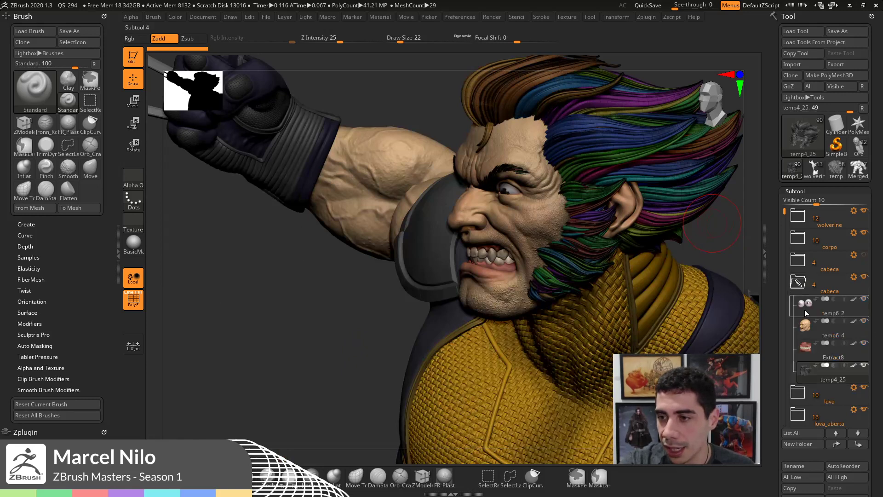
left_click(864, 365, "shift")
mouse_move(695, 310)
left_mouse_down()
mouse_move(568, 212)
mouse_move(538, 206)
left_mouse_up()
key("shift+f")
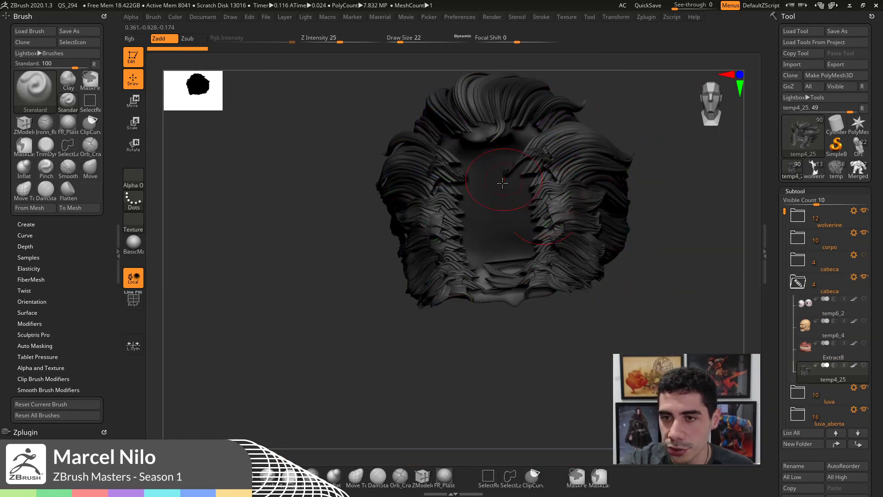
left_click_drag(690, 248, 690, 273)
- Bring back the other subtools, review the smooth base hair around the head and restore the full detailed hair
left_click(864, 365, "shift")
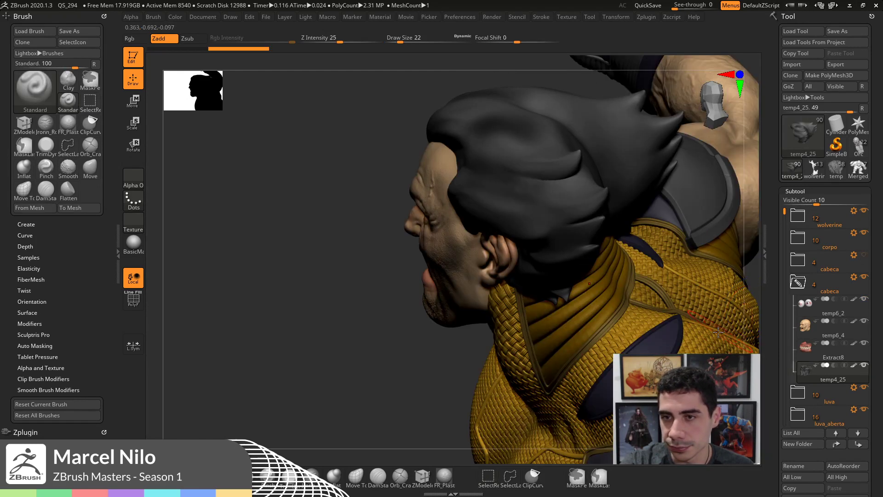
left_click_drag(313, 368, 313, 366)
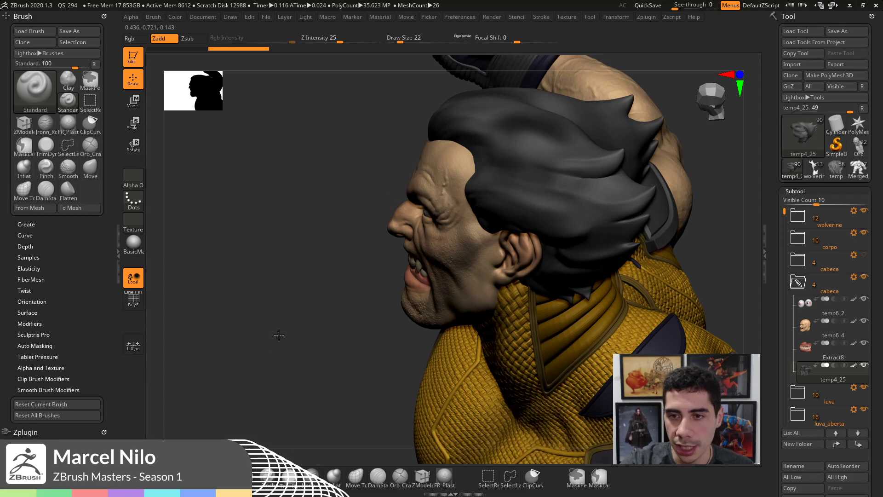
left_click_drag(279, 335, 279, 358)
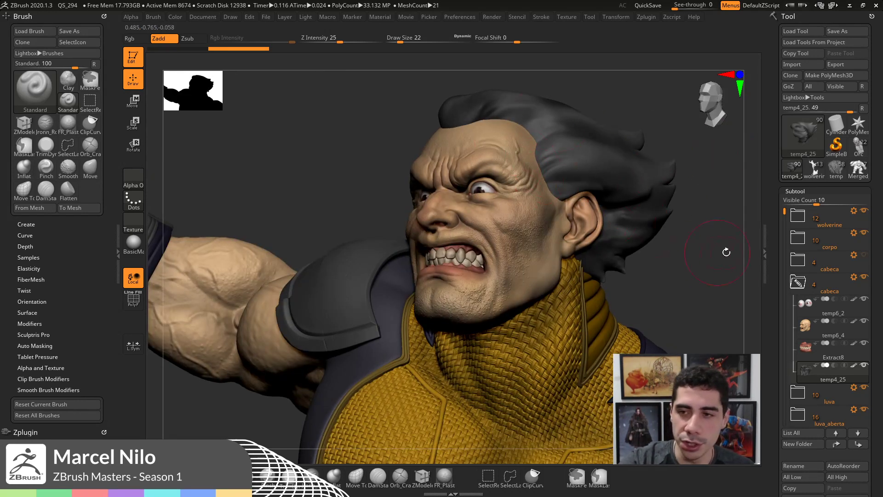
key("ctrl+shift")
left_click(724, 295, "ctrl+shift")
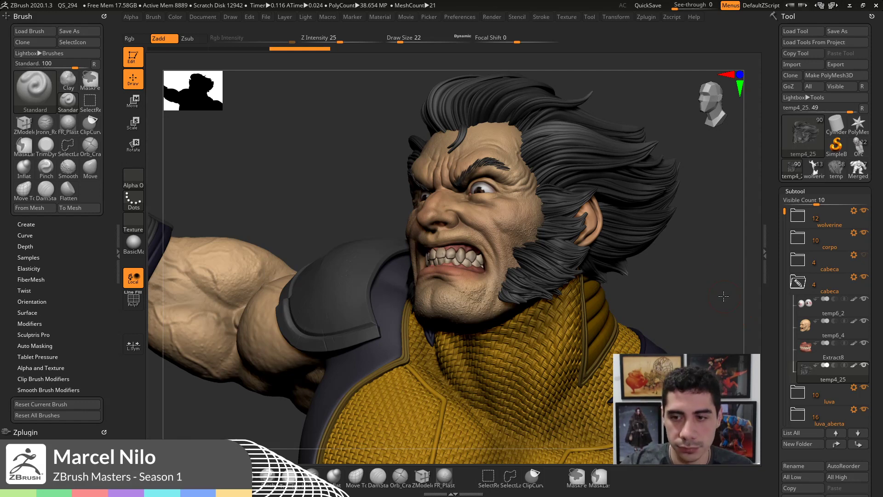
- Turn off the polypaint on all subtools and show the textured torso suit in plain gray from the front and side
left_click_drag(706, 294, 654, 202)
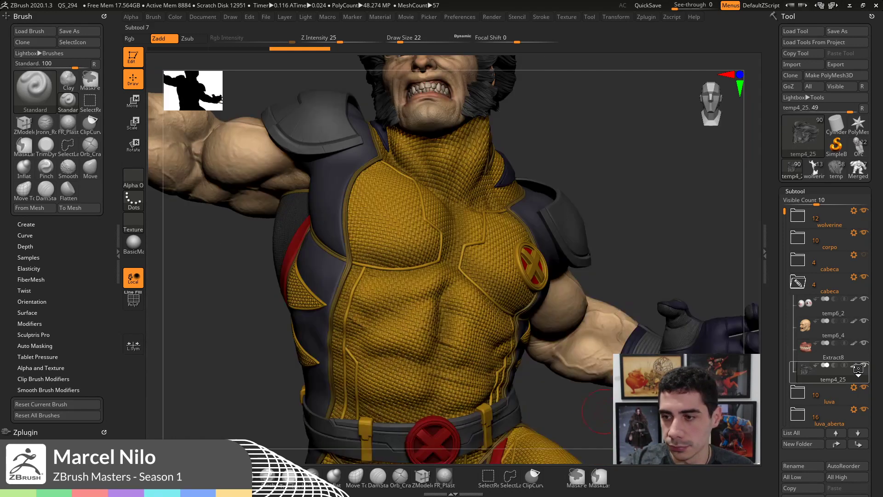
mouse_move(856, 368)
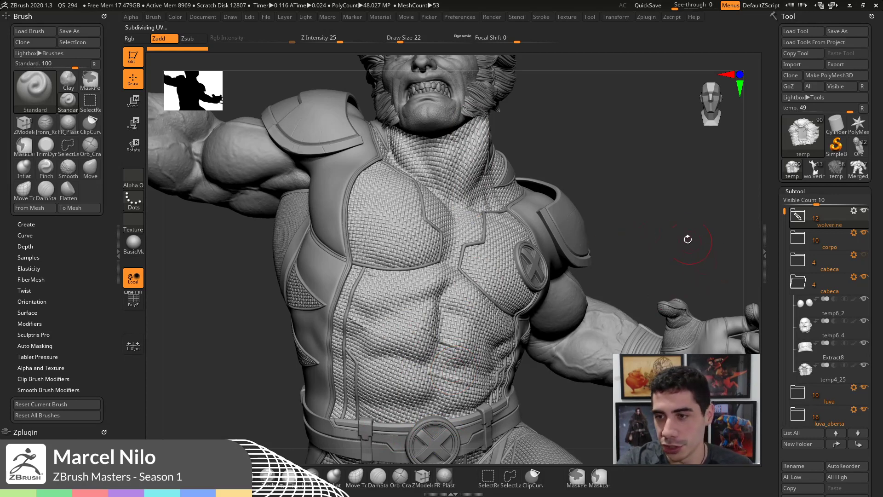
left_click_drag(697, 237, 586, 291)
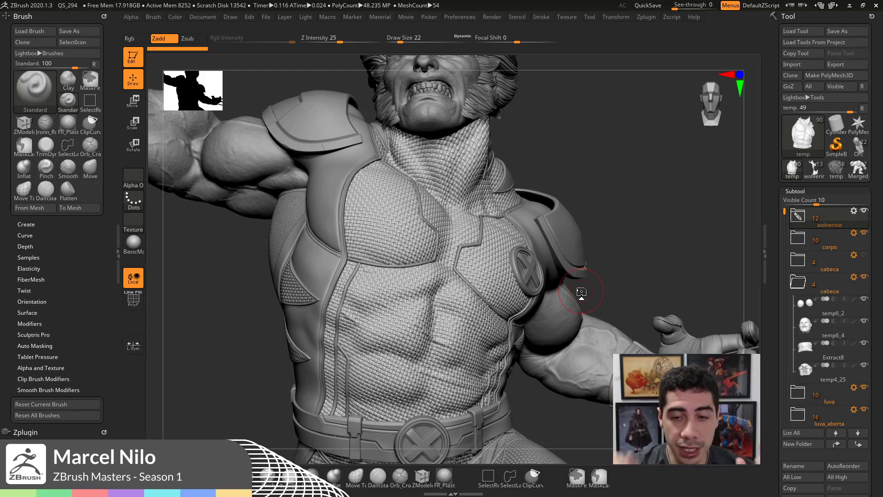
left_click_drag(613, 176, 667, 176)
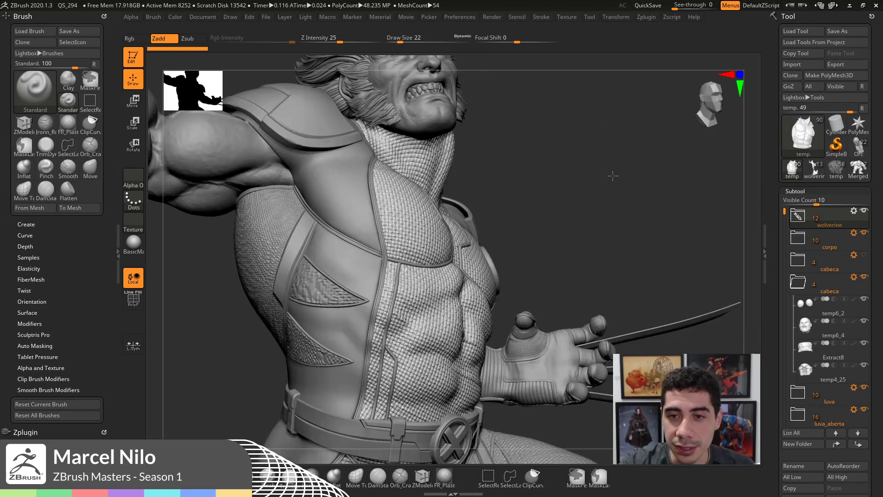
- Select the smooth suit panels wolverine_10 on the torso and briefly display their polygroups with PolyFrame
left_click(355, 203, "alt")
key("shift")
key("shift+f")
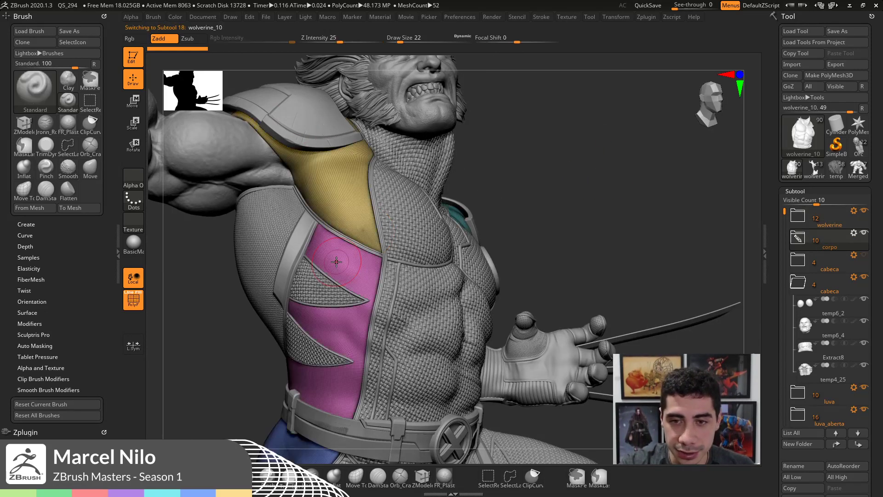
key("shift+f")
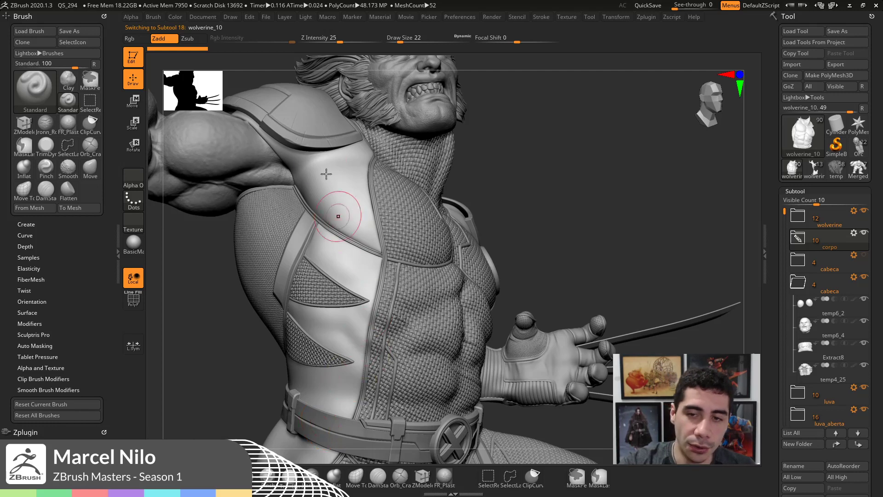
- Expand the corpo folder, show only the wolverine_10 subtool and display its polygroups on the isolated panels
left_click(798, 238)
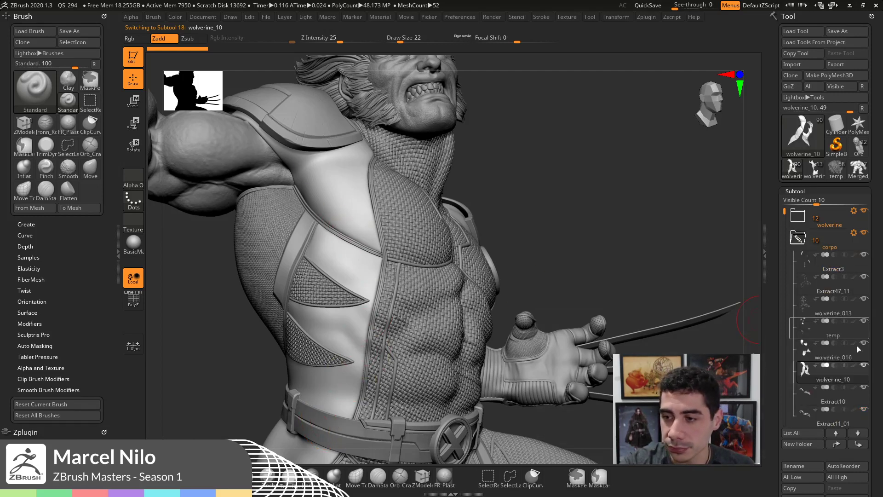
left_click(864, 366)
left_click_drag(618, 243, 576, 258)
left_click_drag(539, 291, 321, 197)
key("shift+f")
mouse_move(590, 312)
left_mouse_down("alt")
mouse_move(617, 220)
mouse_move(631, 207)
left_mouse_up("alt")
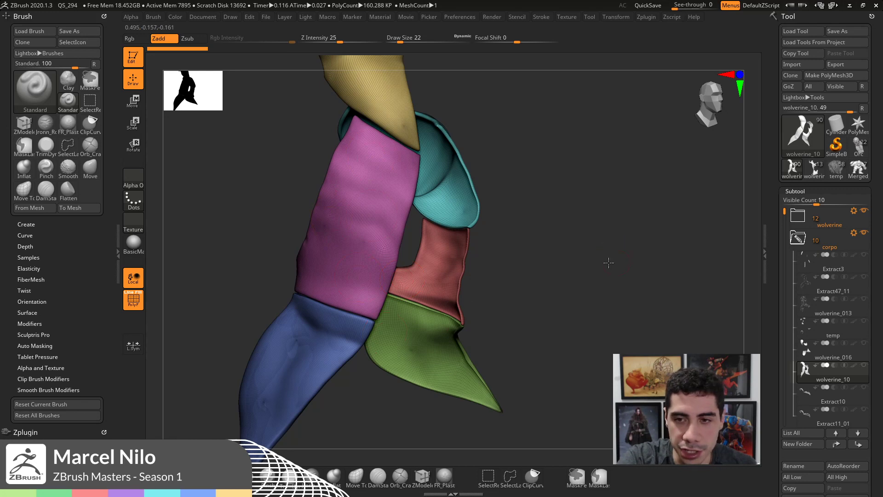
- Inspect the isolated suit panels and their thin rims from the back, front and side, ending with PolyFrame off
left_click_drag(607, 262, 531, 265)
left_click(431, 221, "ctrl+shift")
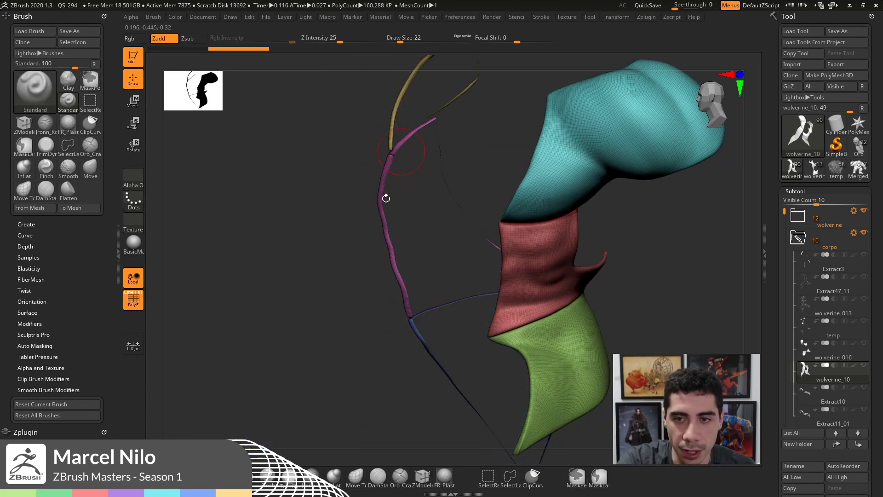
left_click_drag(384, 197, 345, 164)
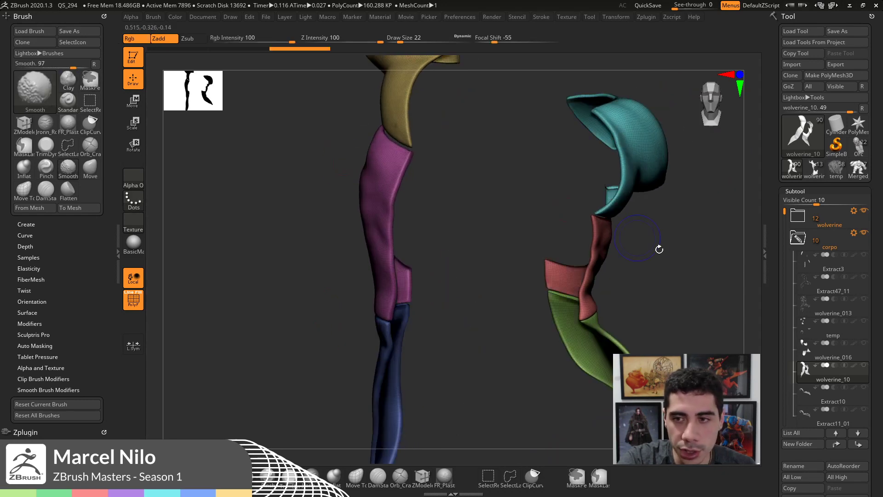
key("shift+f")
left_click_drag(658, 249, 731, 263)
- Open UV Master, turn Symmetry off and flatten the UVs of wolverine_10, ending with the whole panel mesh shown in 3D
left_click_drag(95, 294, 96, 171)
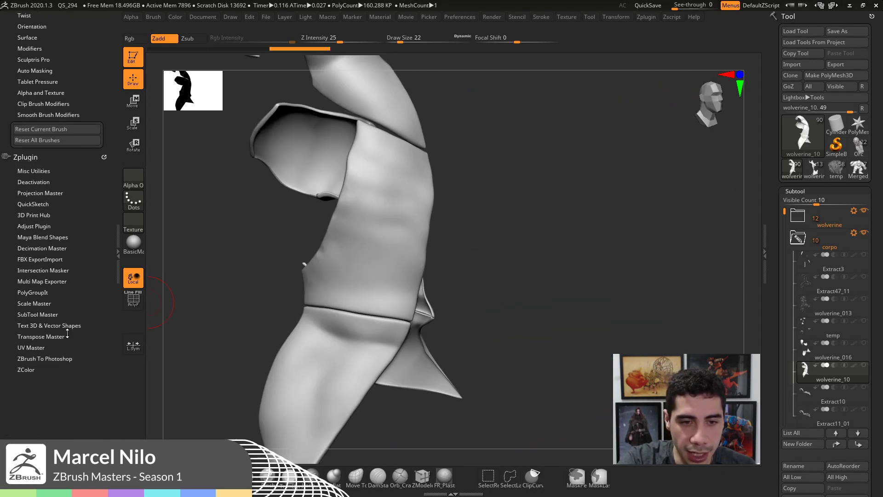
left_click(31, 349)
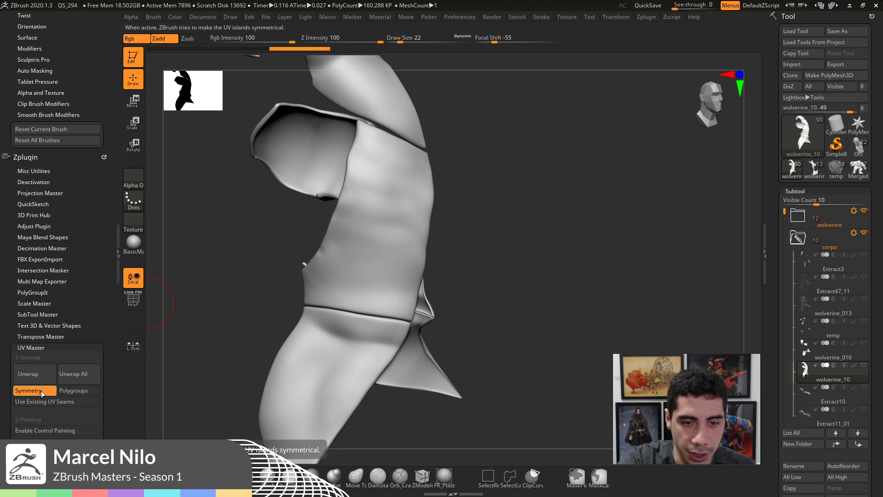
left_click(45, 389)
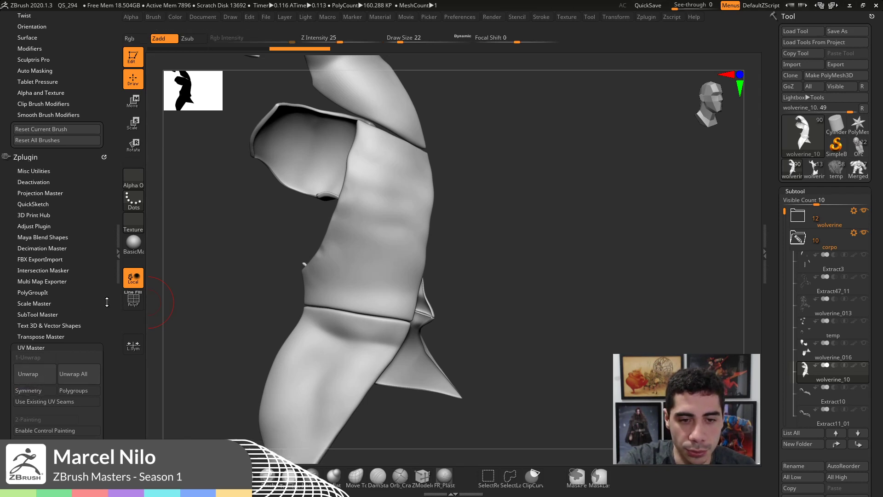
left_click_drag(107, 302, 107, 191)
left_click_drag(769, 391, 771, 277)
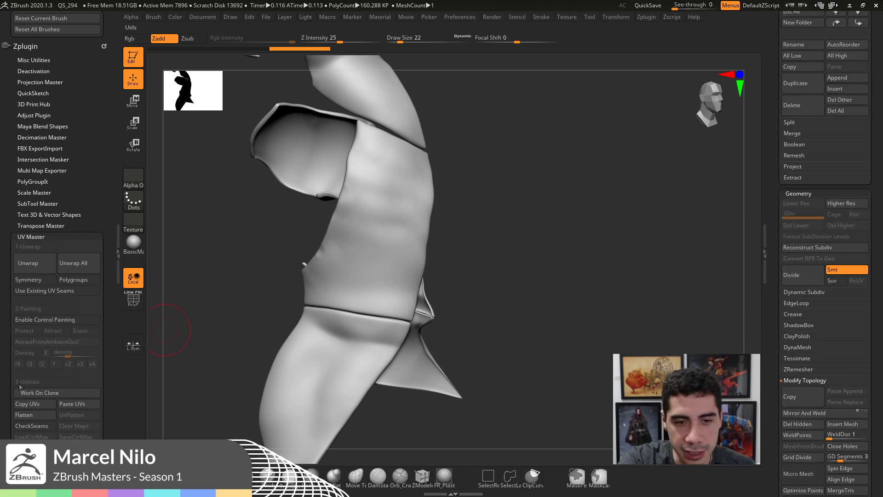
left_click(35, 415)
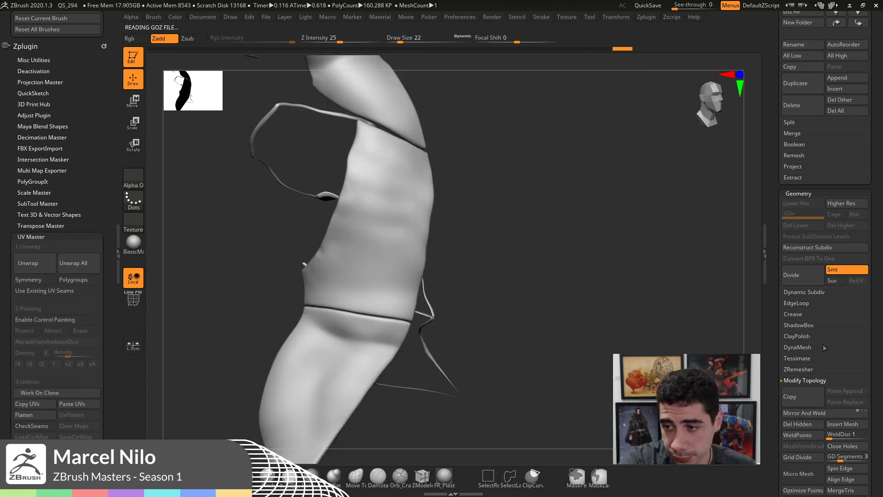
left_click(716, 342, "ctrl+shift")
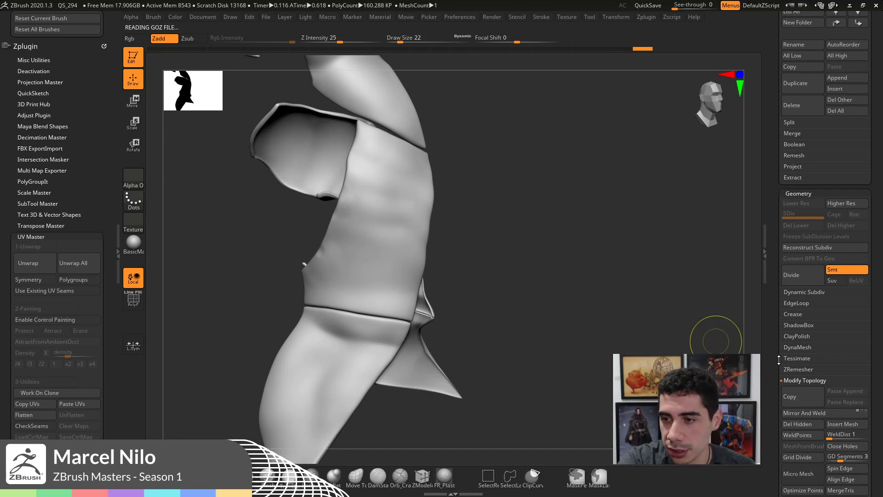
- Show the Noise option in the Surface settings for the wolverine_10 panels and return to the subtool list
left_click_drag(776, 343, 780, 234)
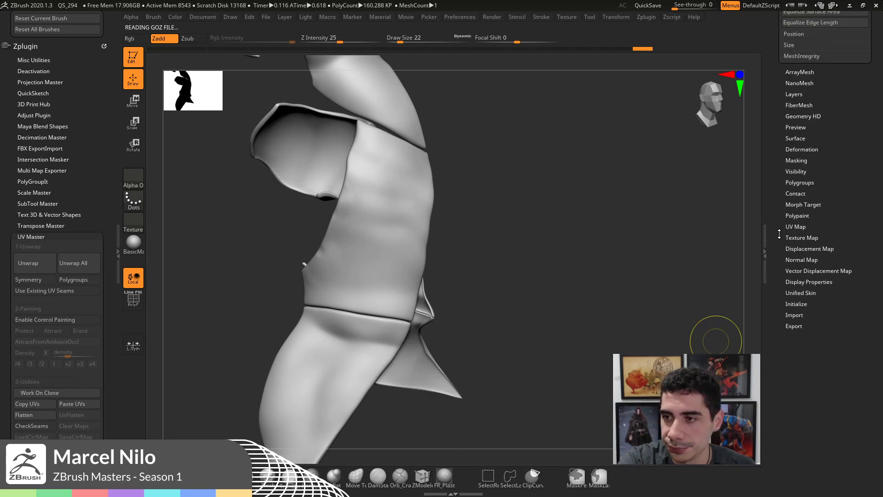
left_click(796, 138)
left_click_drag(681, 257, 745, 230)
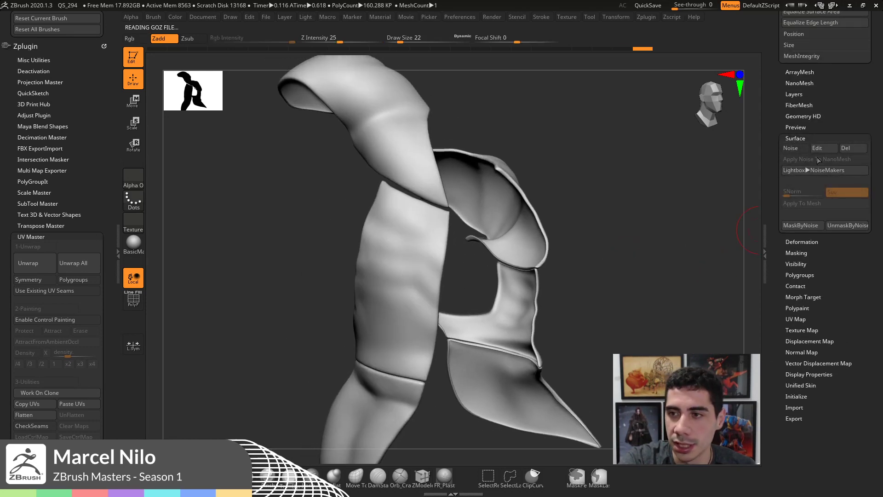
left_click(791, 148)
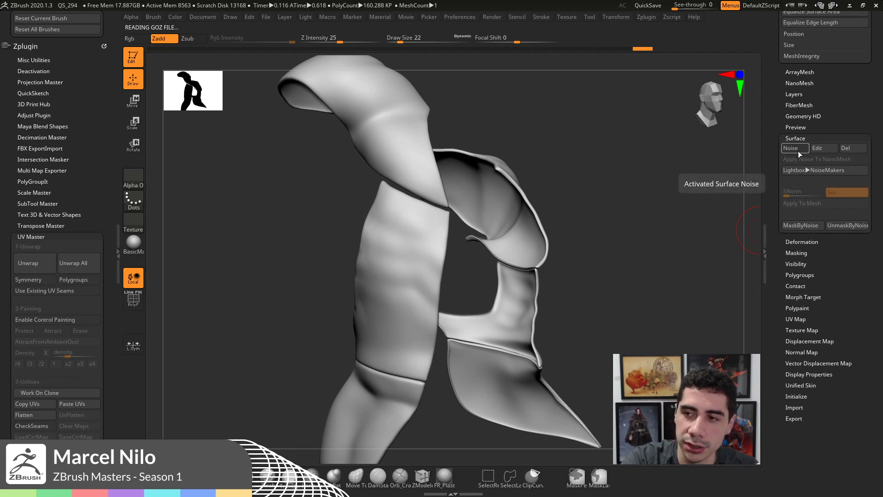
left_click_drag(875, 171, 876, 280)
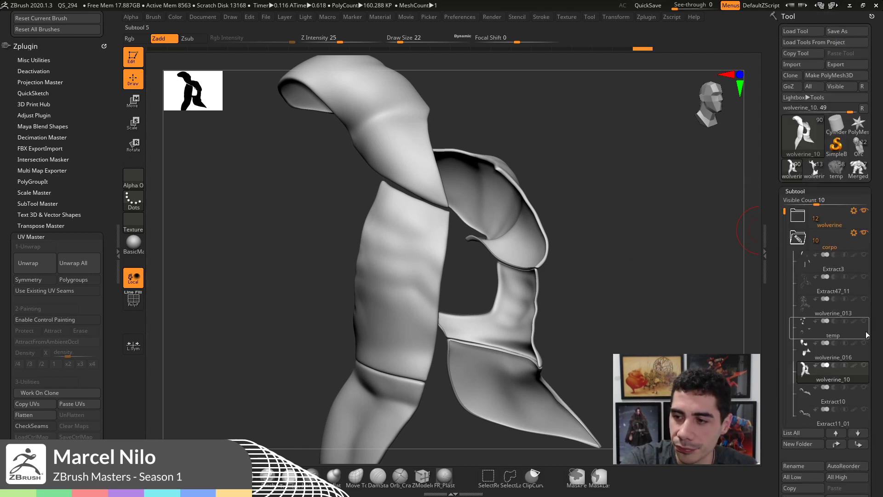
- Show the rest of the figure around the wolverine_10 panels again and turn on their surface Noise
left_click(866, 366)
left_click_drag(777, 224, 774, 69)
left_click_drag(829, 291, 830, 263)
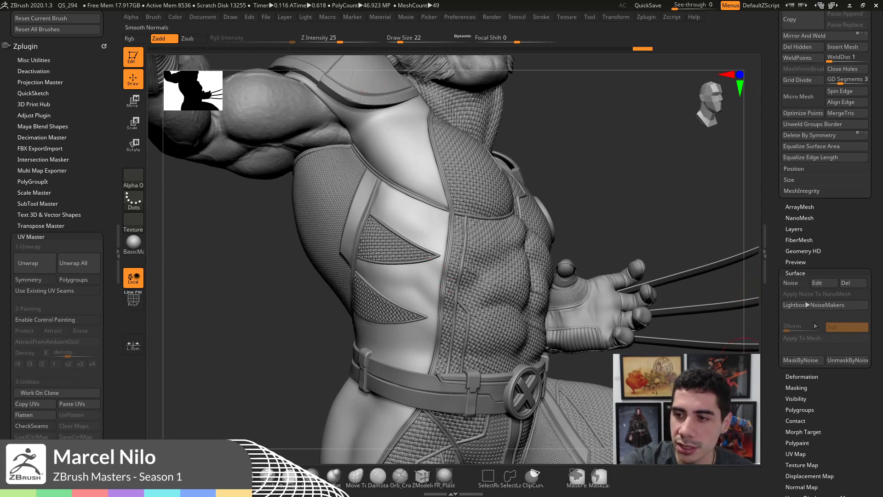
left_click(796, 283)
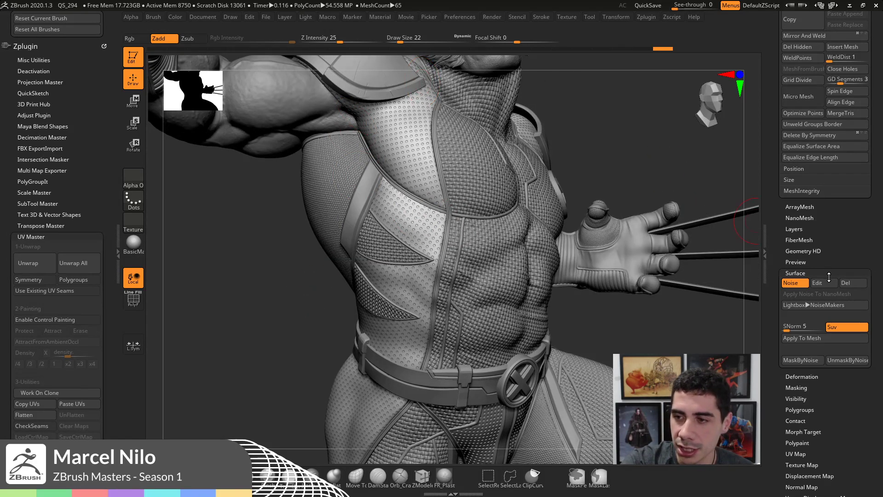
- Open the panels' noise for editing and compare the 3D and Uv projections of the dot pattern, ending on Uv
left_click(826, 283)
left_click_drag(636, 221, 646, 311)
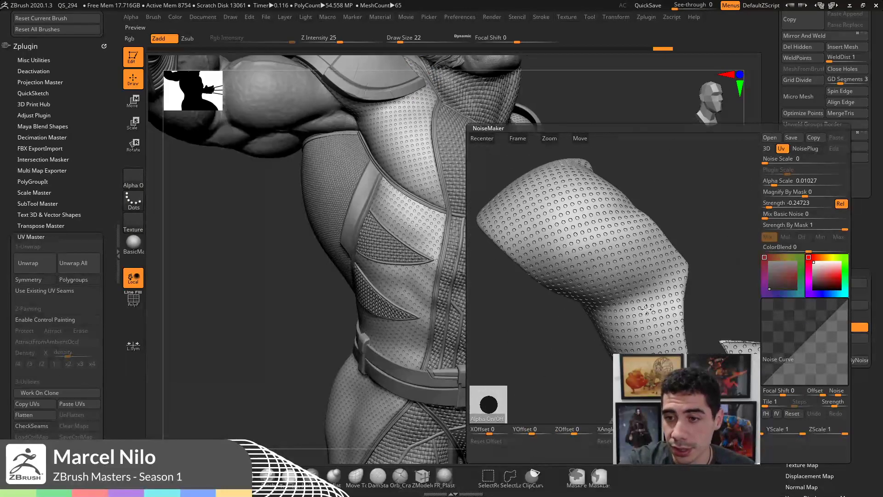
left_click(768, 151)
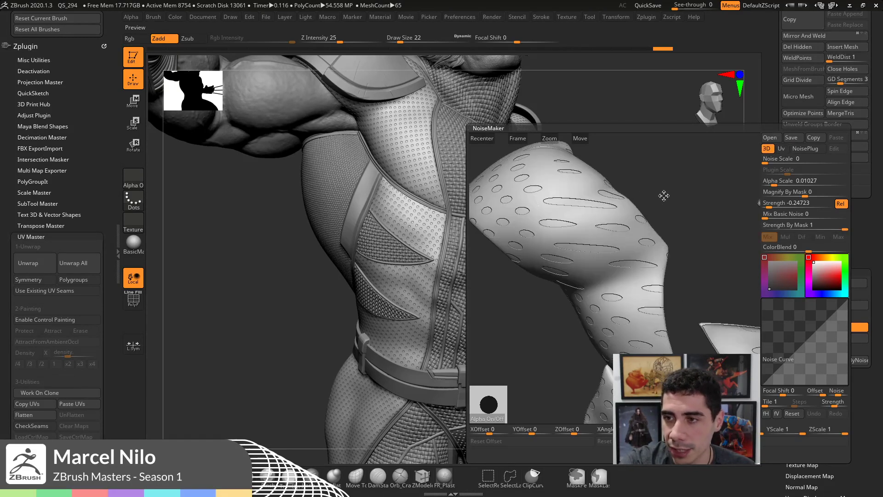
left_click_drag(718, 156, 552, 230)
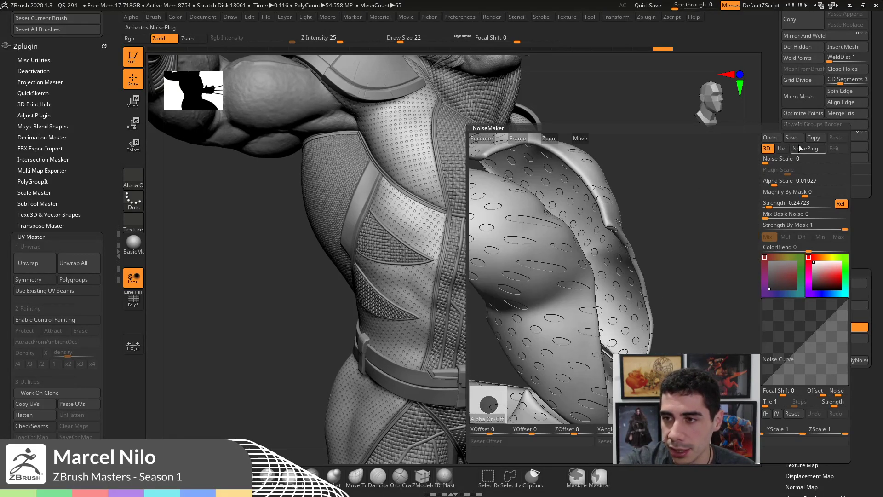
left_click(782, 150)
mouse_move(645, 244)
left_mouse_down()
mouse_move(650, 260)
mouse_move(645, 248)
left_mouse_up()
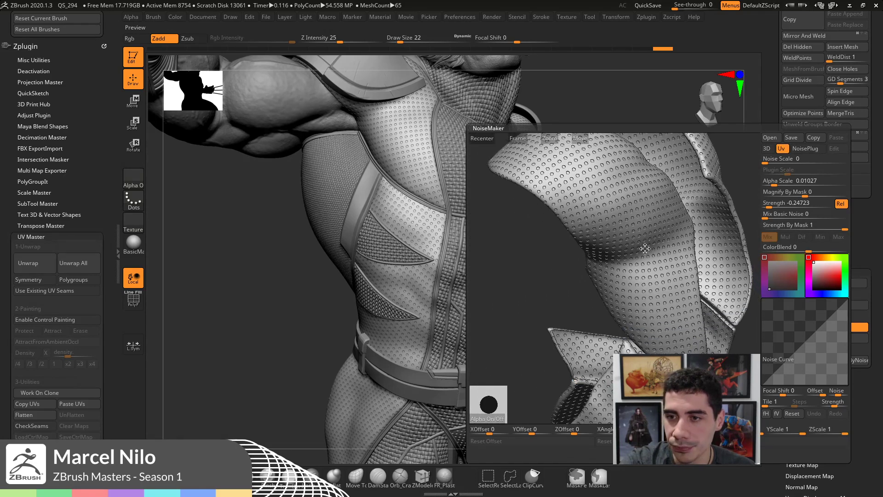
- Replace the noise alpha with image 024, set Alpha Scale to 0.05524 and Strength to -0.03612, and accept the noise
left_click(497, 419)
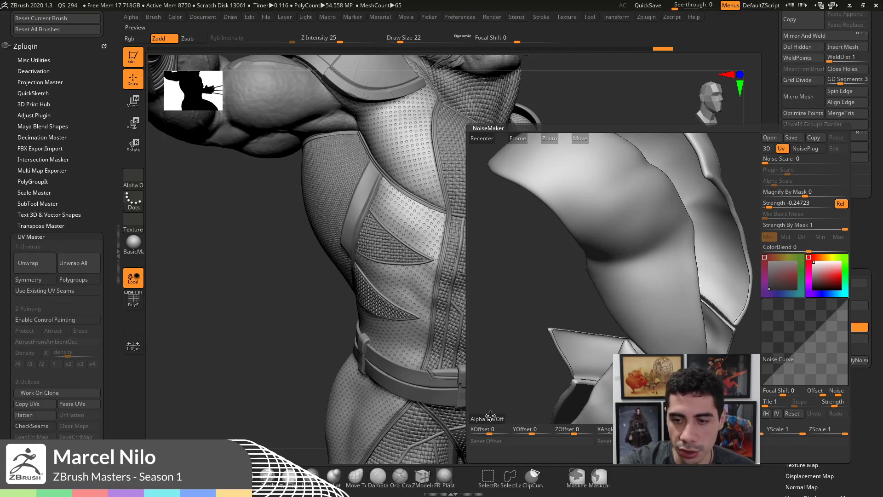
left_click(491, 419)
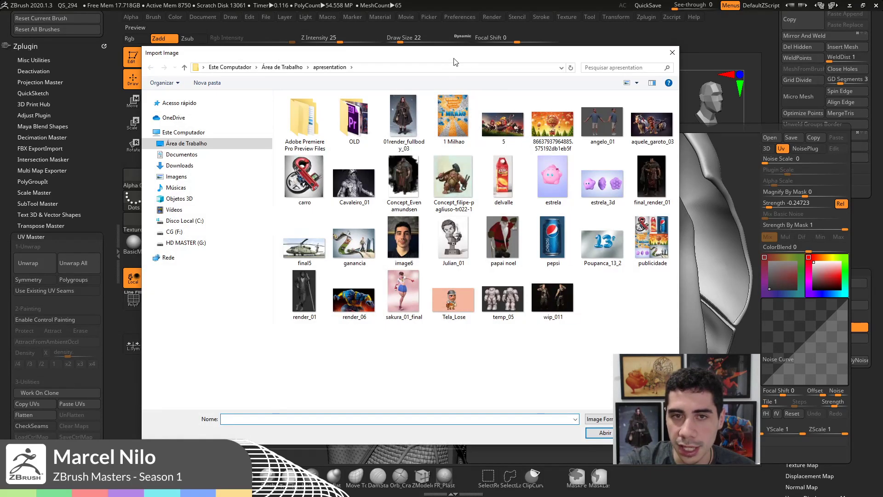
key("Escape")
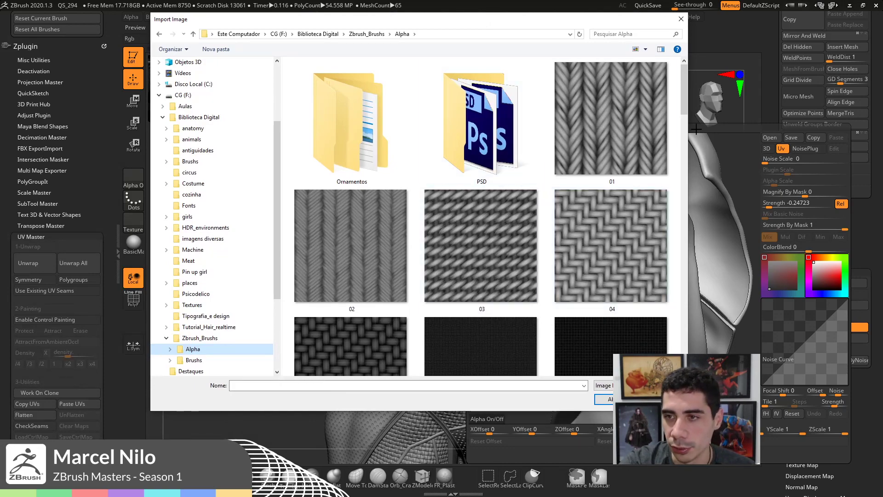
left_click_drag(685, 99, 698, 261)
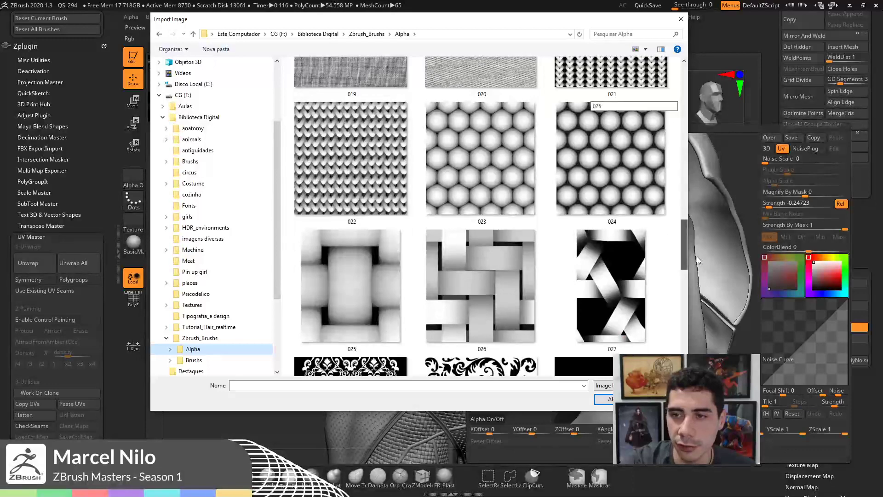
left_click(623, 172)
left_click(607, 399)
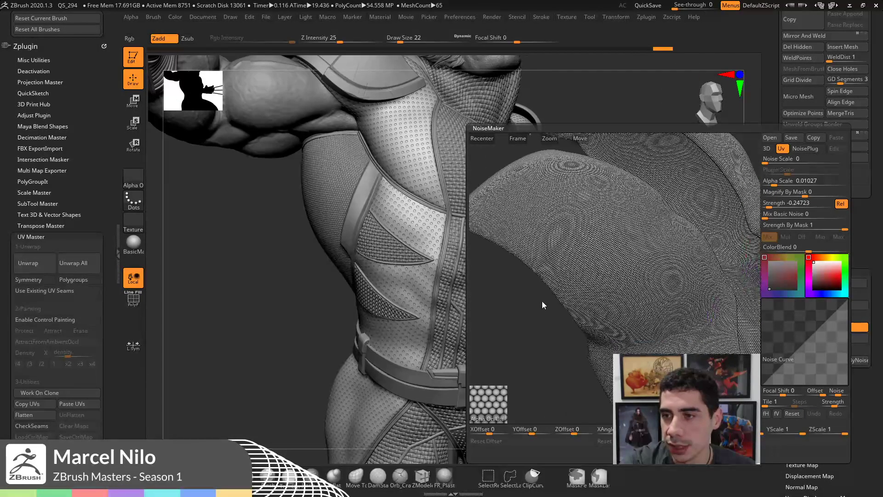
left_click_drag(774, 182, 776, 203)
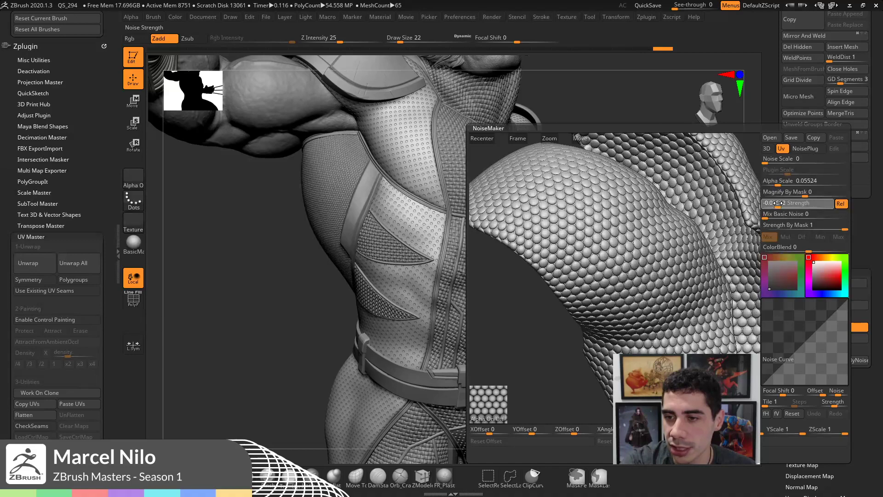
left_click(638, 453)
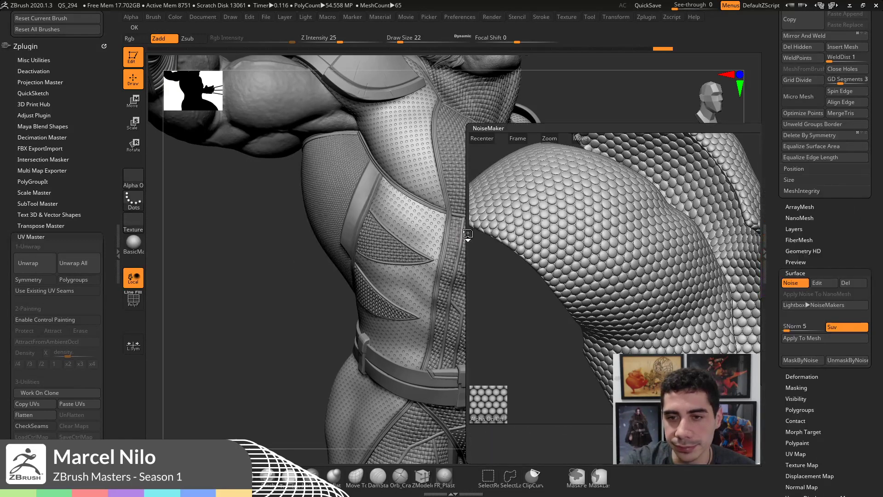
- Inspect the rounded scale pattern on Wolverine's torso, side and thigh panels from the front and side
left_click_drag(593, 105, 588, 105)
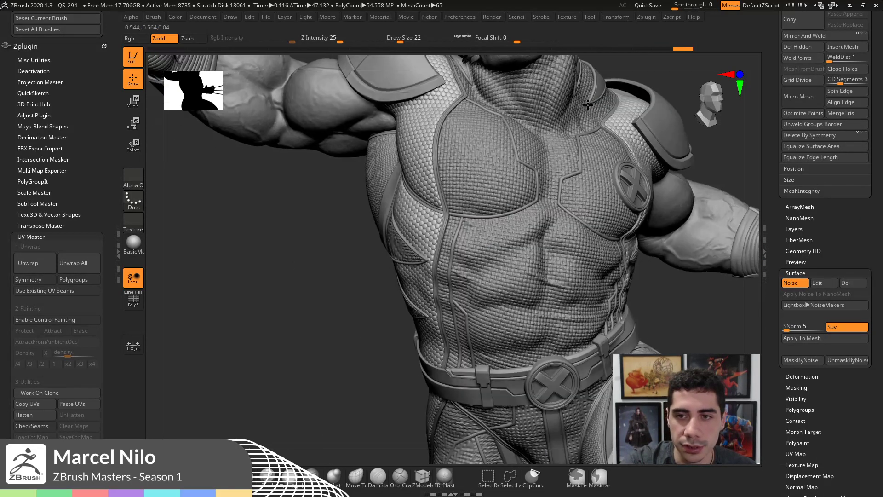
left_click_drag(350, 288, 343, 287)
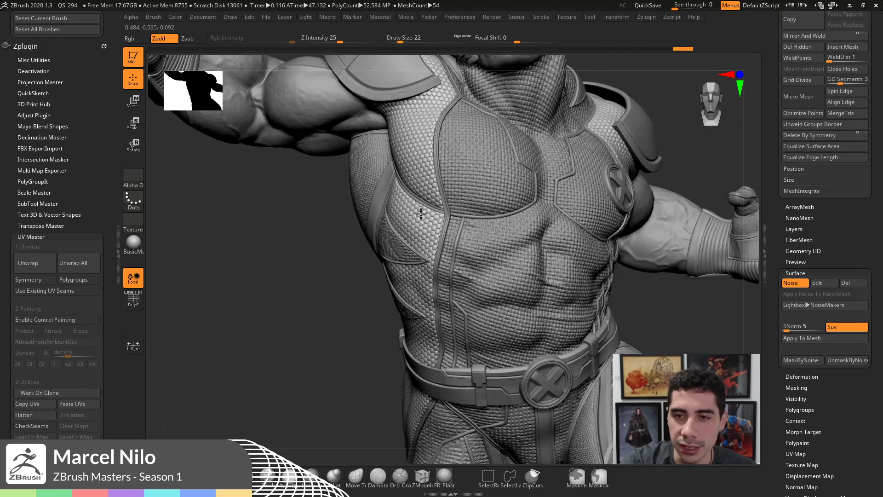
left_click_drag(421, 213, 416, 203)
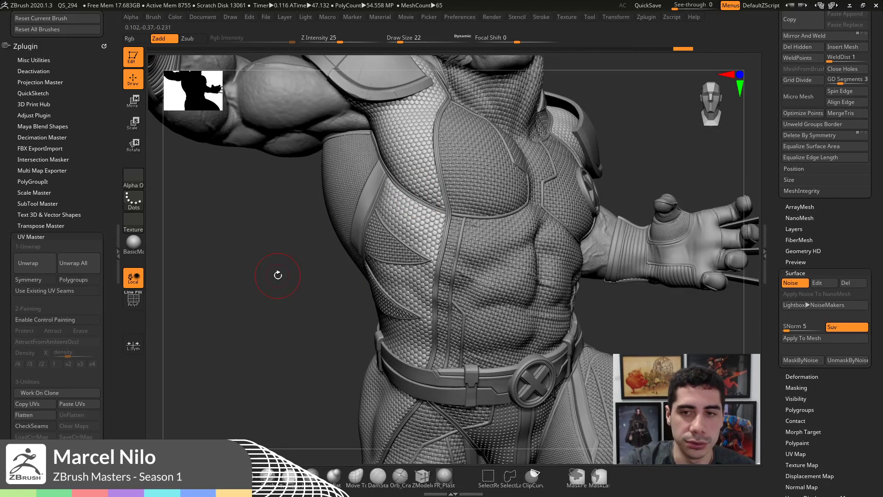
mouse_move(672, 131)
left_mouse_down()
mouse_move(654, 132)
mouse_move(671, 131)
left_mouse_up()
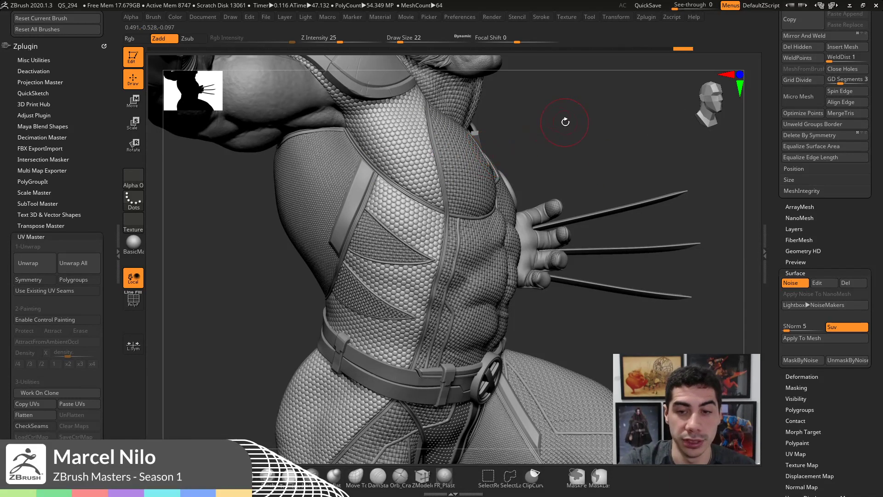
left_click_drag(564, 125, 562, 123)
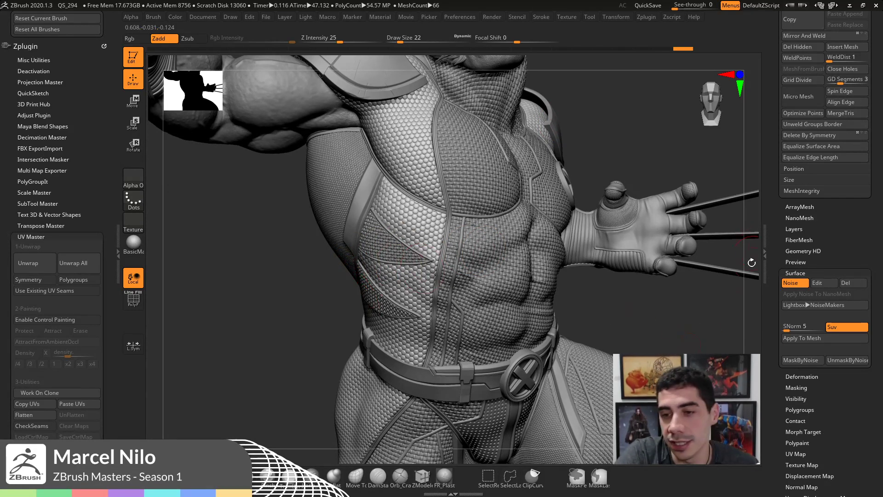
left_click_drag(606, 339, 587, 346, "alt")
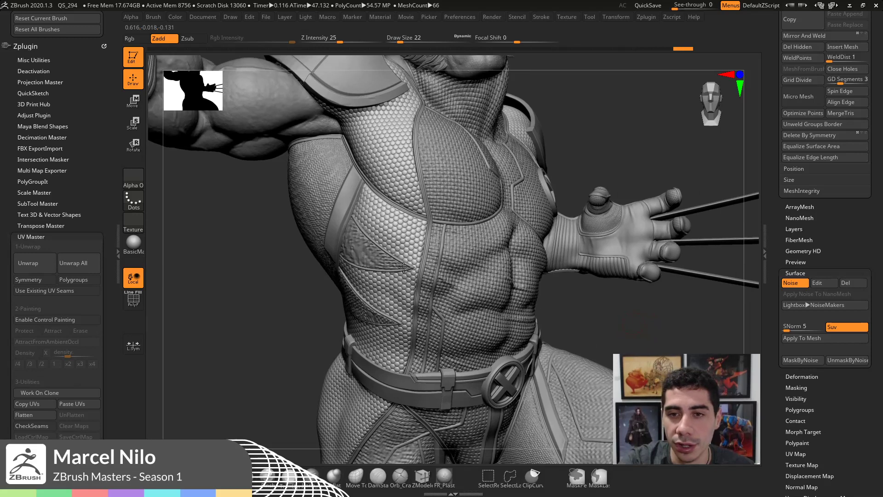
left_click_drag(456, 72, 428, 89, "alt")
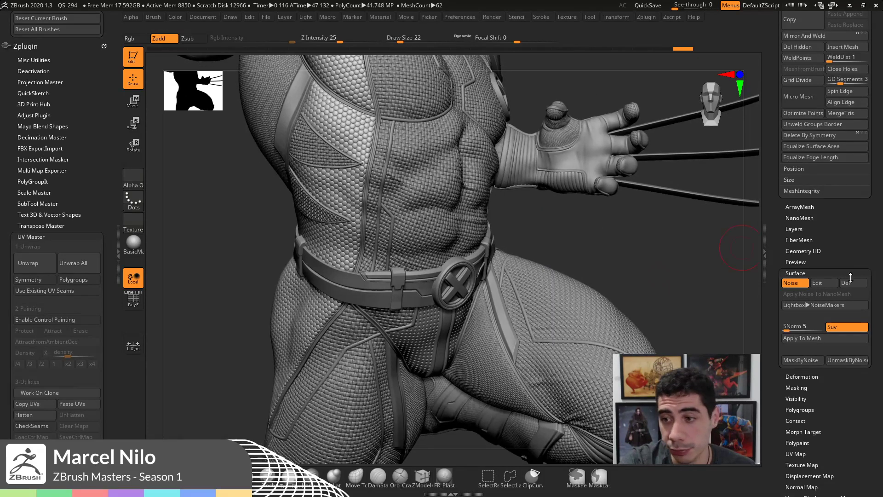
- Reopen the noise settings, frame the panels in the preview and replace the noise alpha with arabesco_02 from the Alpha folder
left_click(817, 282)
left_click(493, 421)
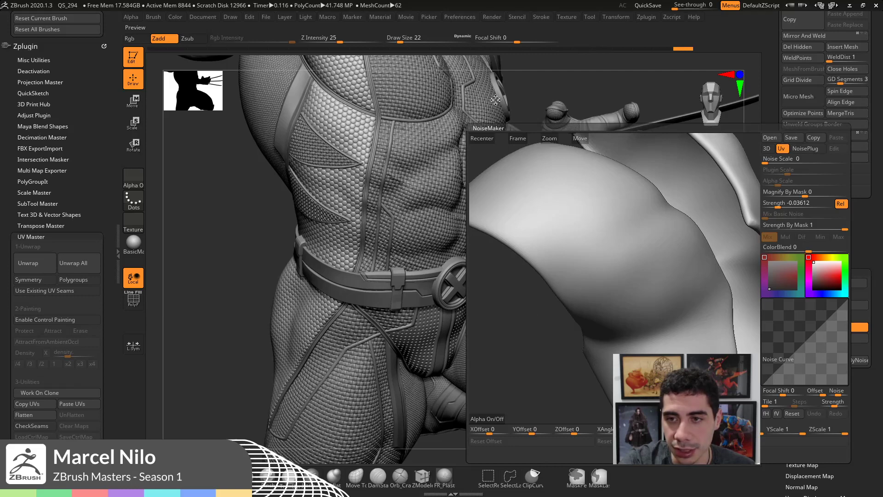
left_click(519, 140)
left_click_drag(653, 264, 664, 302)
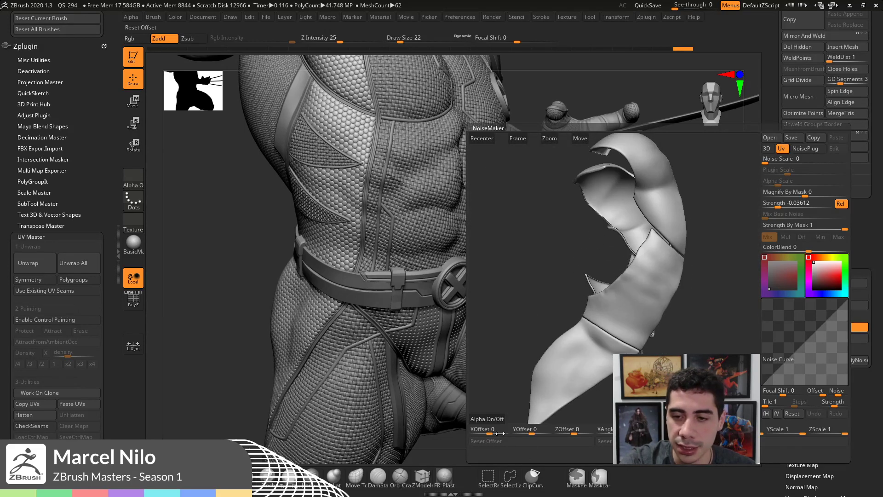
left_click(492, 421)
scroll(595, 250, "down", 5)
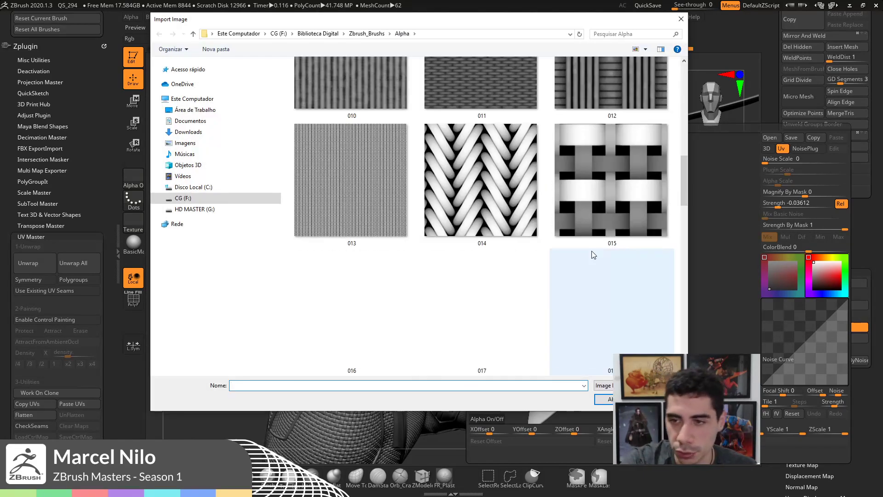
scroll(468, 284, "down", 5)
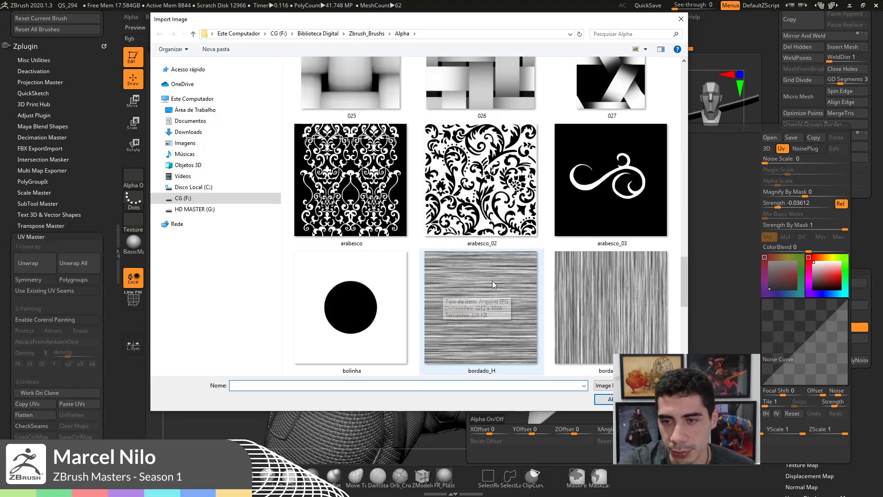
left_click(467, 162)
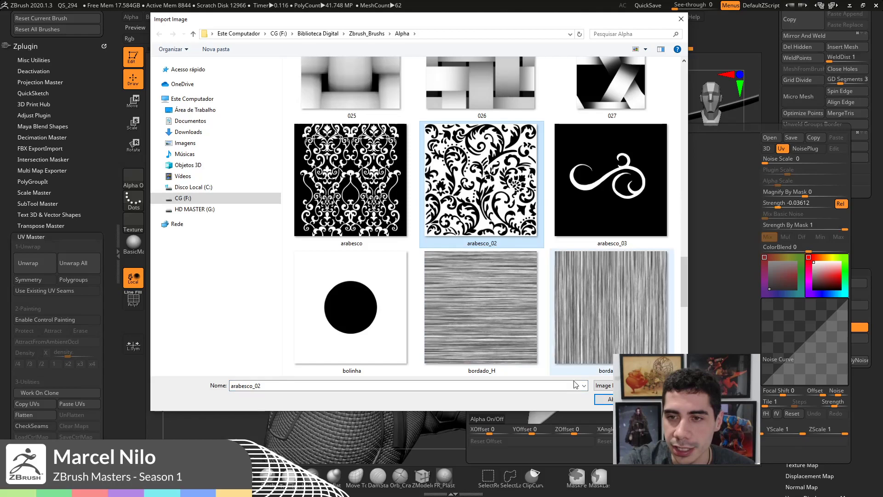
left_click(605, 399)
- Set the arabesque noise's Alpha Scale to 0.1686 and Strength to -0.0162, accept it and view it on the whole figure
left_click_drag(649, 243, 680, 281, "alt")
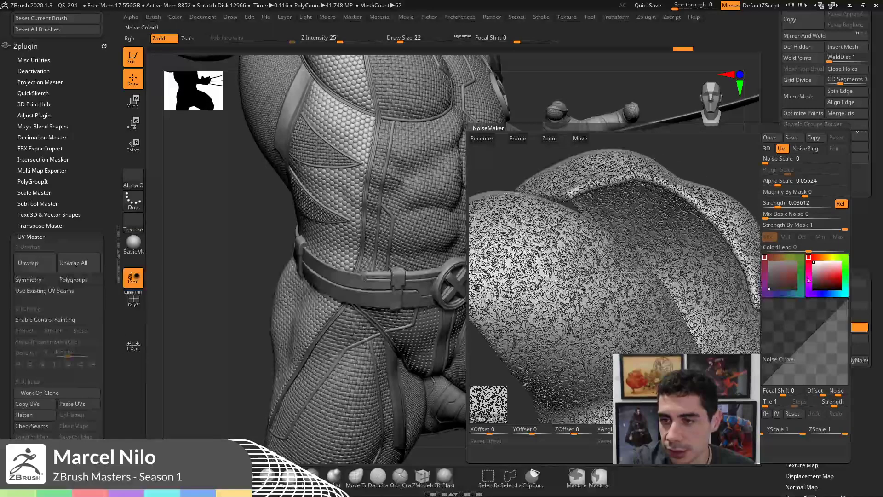
mouse_move(782, 208)
left_mouse_down()
mouse_move(778, 183)
mouse_move(784, 205)
left_mouse_up()
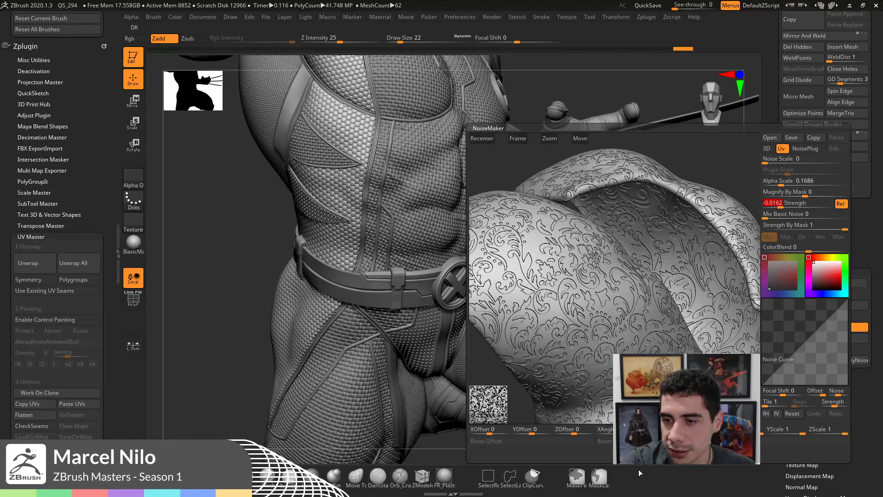
left_click(641, 453)
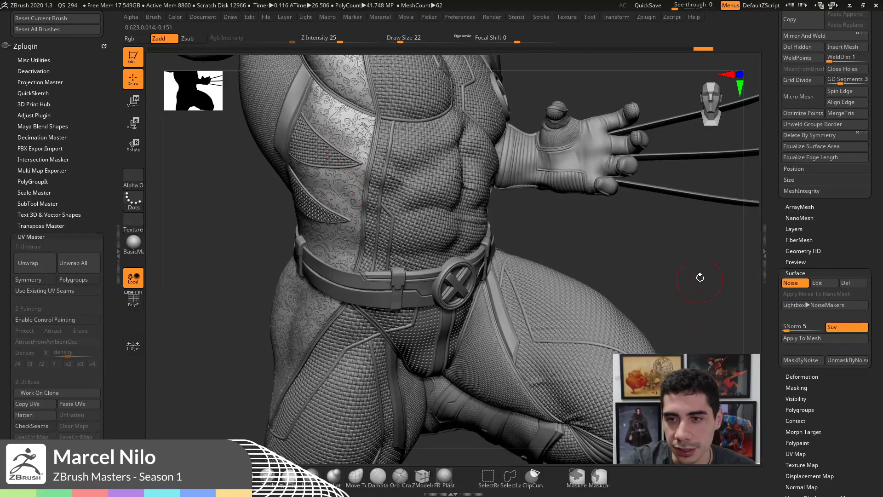
mouse_move(587, 155)
left_mouse_down("alt")
mouse_move(601, 172)
mouse_move(599, 163)
left_mouse_up("alt")
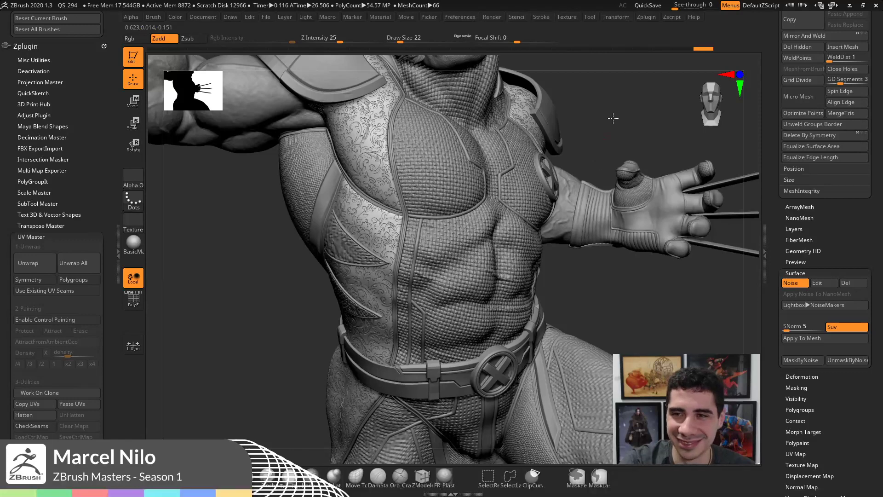
left_click_drag(613, 118, 614, 118)
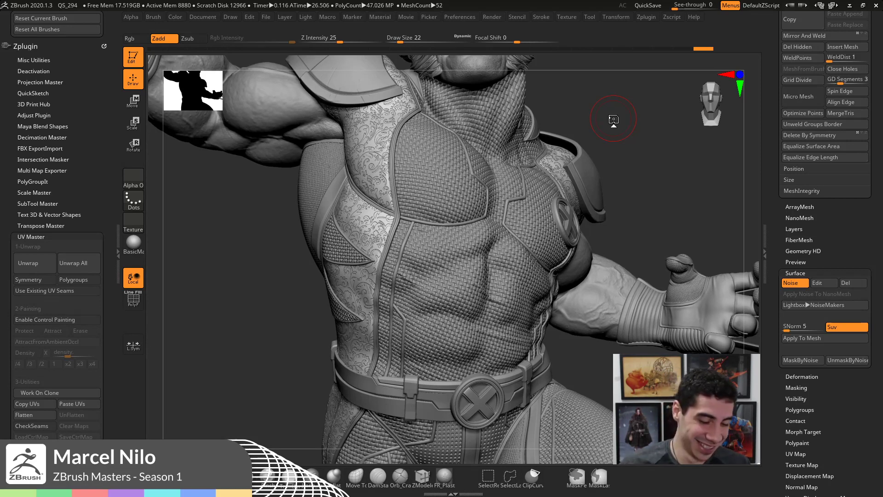
key("f")
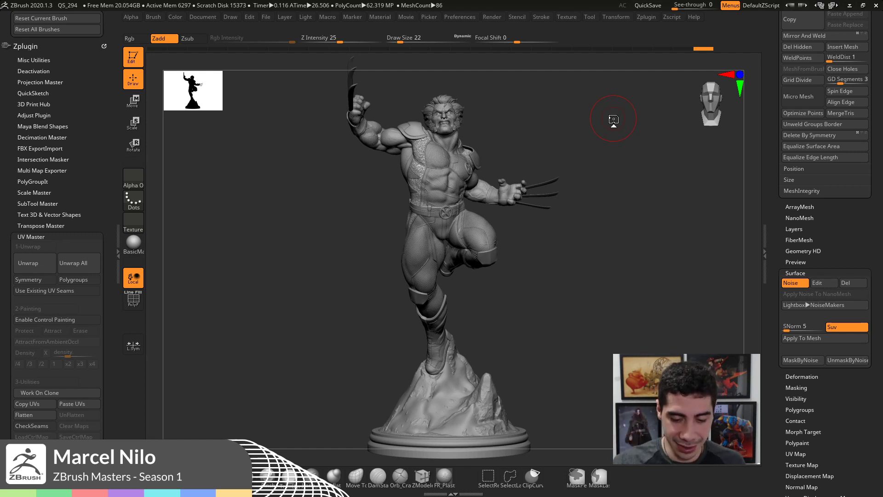
- Turn the surface Noise off and display the polygroups of the suit panels at the figure's side
left_click(791, 282)
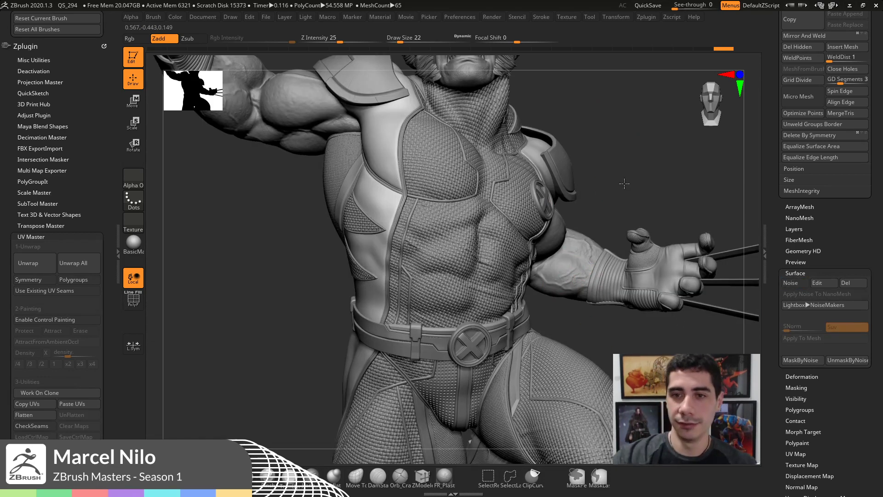
left_click_drag(625, 184, 625, 183)
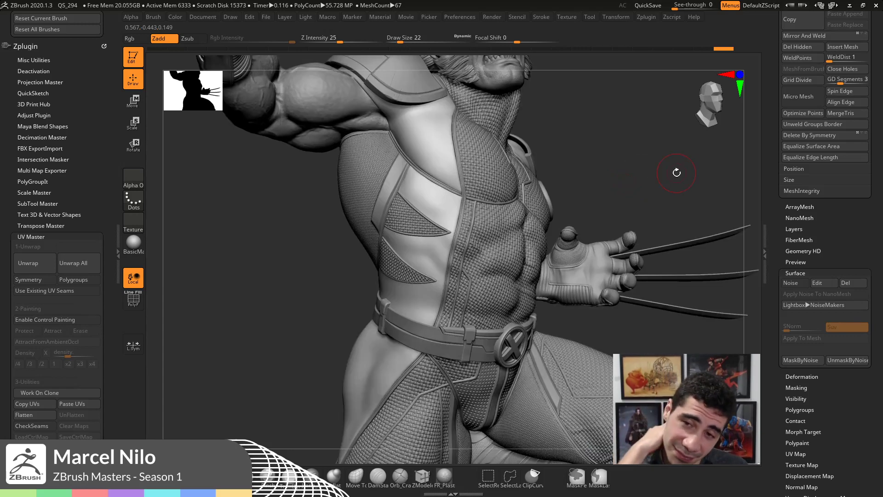
key("shift+f")
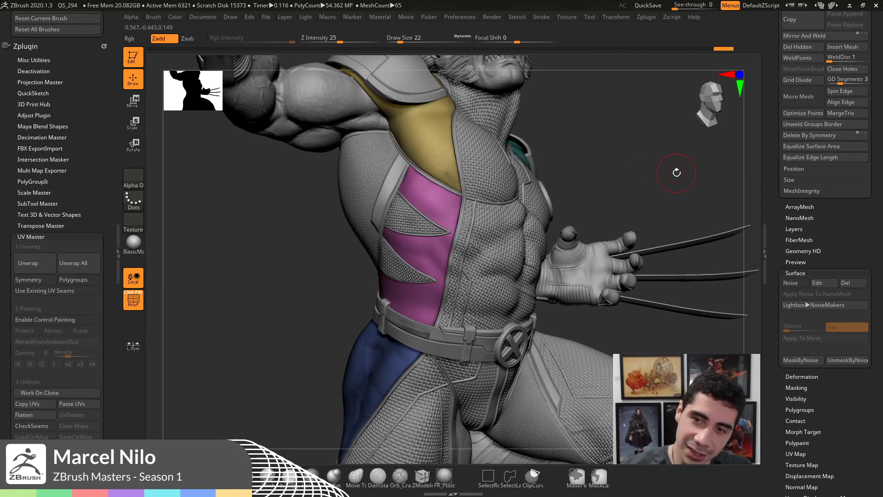
left_click_drag(680, 186, 680, 186)
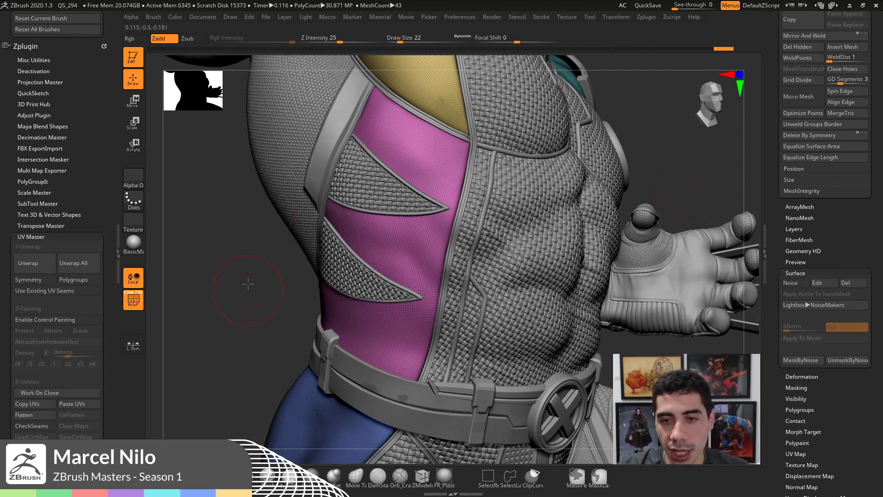
- Hide the polygroup display on the suited figure and switch to the wolverine_blocking model
left_click_drag(247, 282, 237, 246)
key("f")
key("s")
left_click(414, 312)
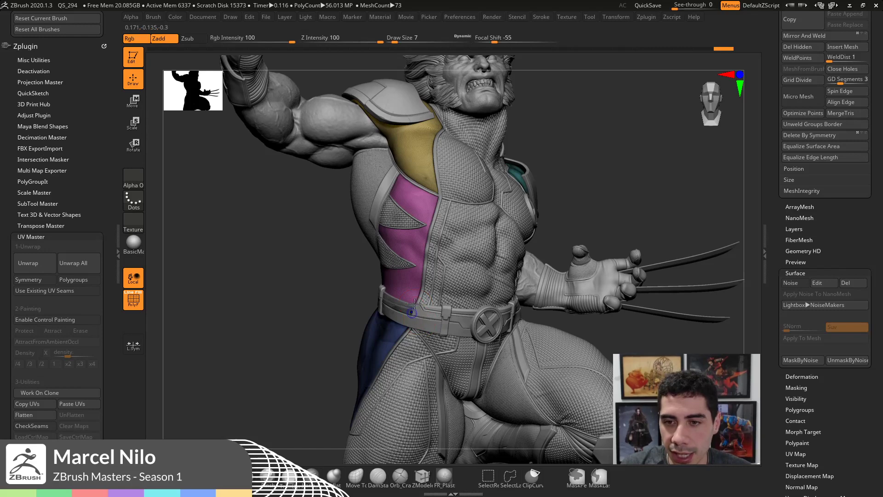
key("shift+f")
left_click_drag(775, 152, 764, 293)
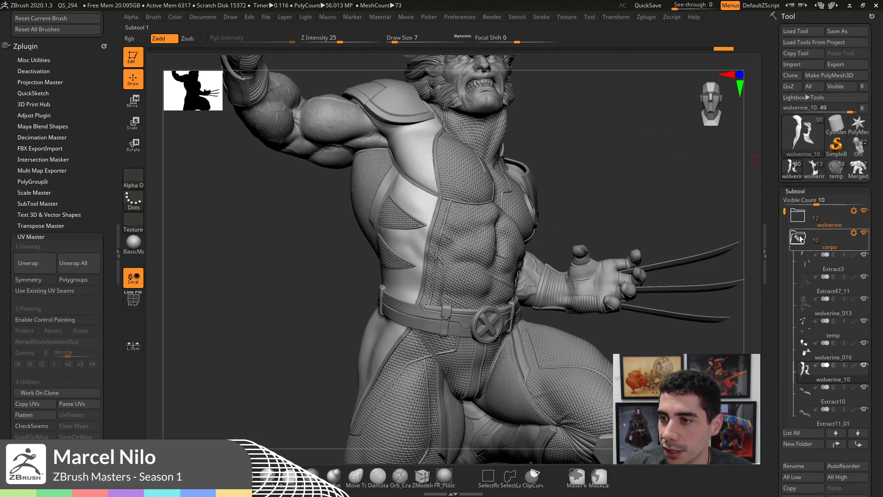
left_click(799, 238)
mouse_move(837, 175)
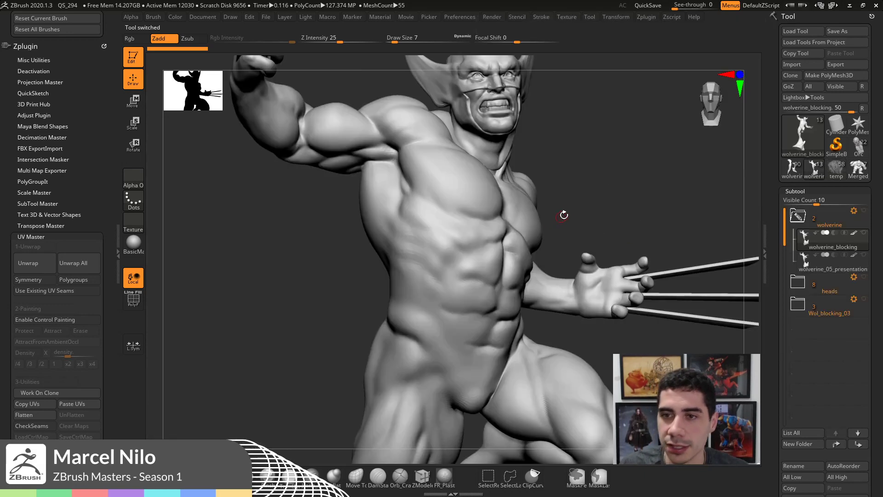
- Frame the blocking figure's torso, set the Draw Size to 20 and start masking a belt band at the side of the waist
key("f")
left_click_drag(613, 171, 593, 197)
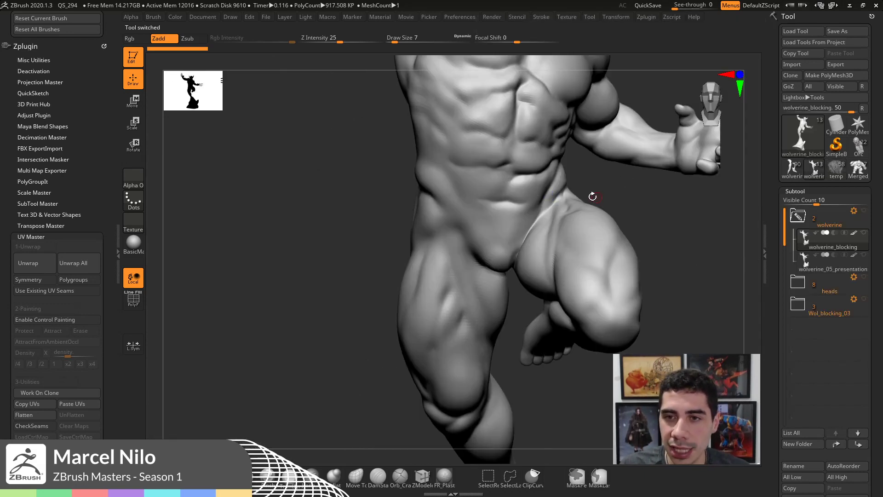
key("shift+f")
left_click_drag(680, 233, 650, 310, "alt")
key("shift+f")
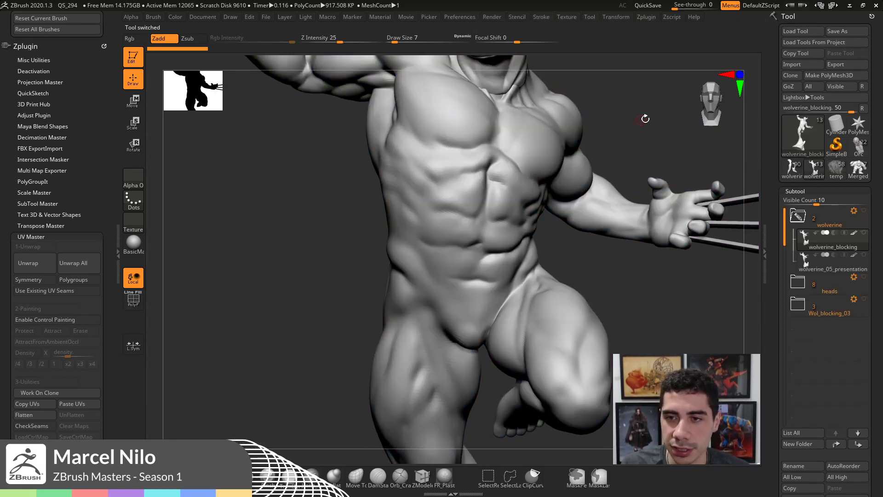
left_click_drag(645, 119, 625, 177, "alt")
key("s")
left_click_drag(455, 313, 452, 313)
key("s")
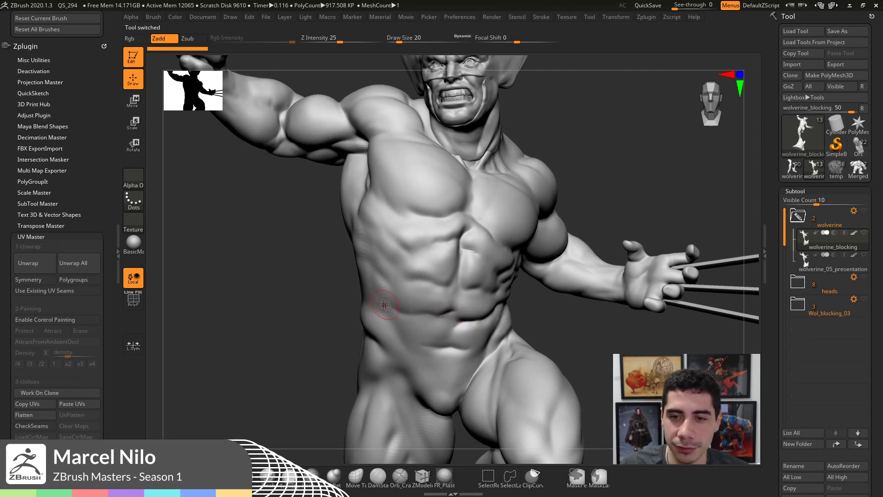
mouse_move(364, 299)
left_mouse_down("ctrl")
mouse_move(486, 301)
mouse_move(376, 287)
mouse_move(421, 279)
mouse_move(301, 282)
left_mouse_up("ctrl")
- Extend the mask across the lower back to complete the belt band around the waist
left_click_drag(523, 294, 582, 288)
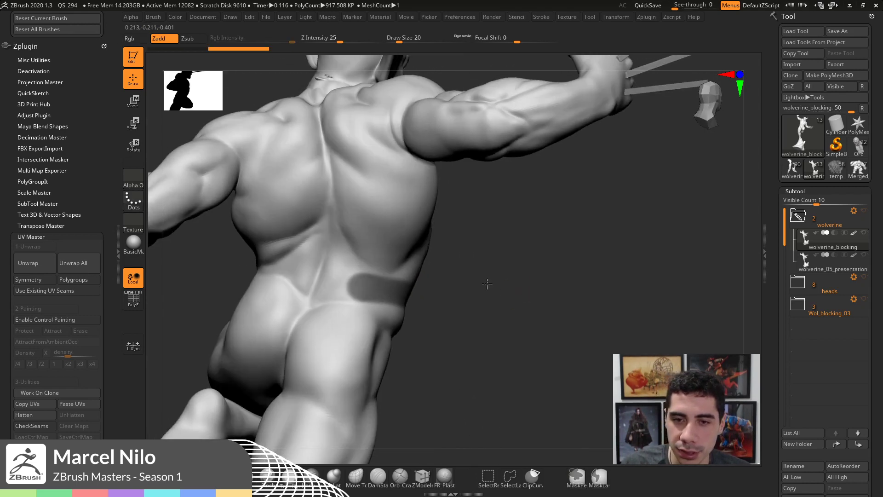
left_click_drag(487, 284, 508, 286)
left_click_drag(278, 269, 407, 291, "ctrl")
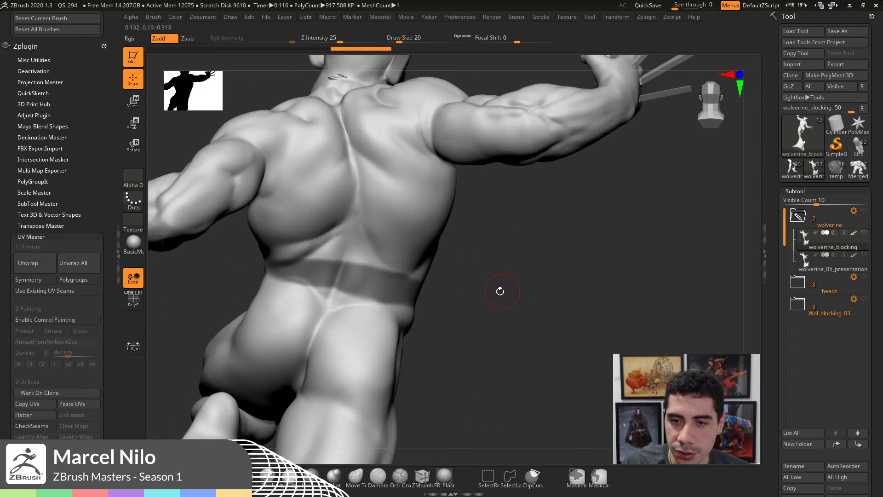
left_click_drag(500, 291, 391, 253)
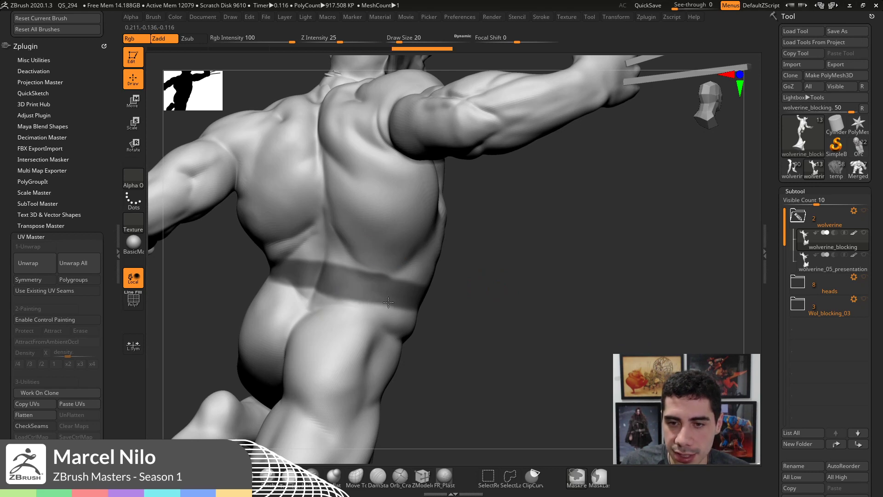
mouse_move(490, 280)
left_mouse_down()
mouse_move(320, 265)
mouse_move(290, 272)
mouse_move(405, 247)
mouse_move(375, 277)
left_mouse_up()
left_click(359, 302, "ctrl")
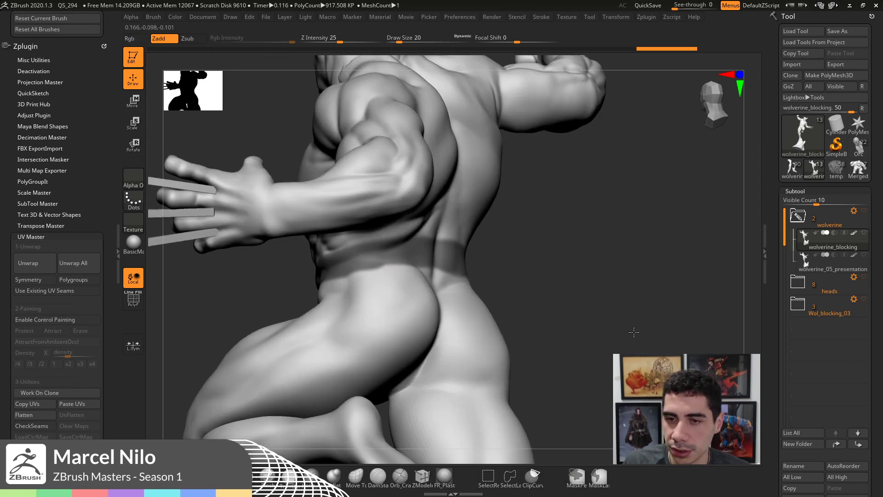
- Extract the masked waist band with S Smt 60 and Thick 0.005, accept it as a new subtool and clear the mask
left_click_drag(631, 330, 773, 334)
left_click_drag(774, 375, 743, 302)
left_click_drag(579, 300, 711, 305)
left_click_drag(770, 332, 765, 174)
left_click_drag(693, 317, 704, 276)
left_click(793, 357)
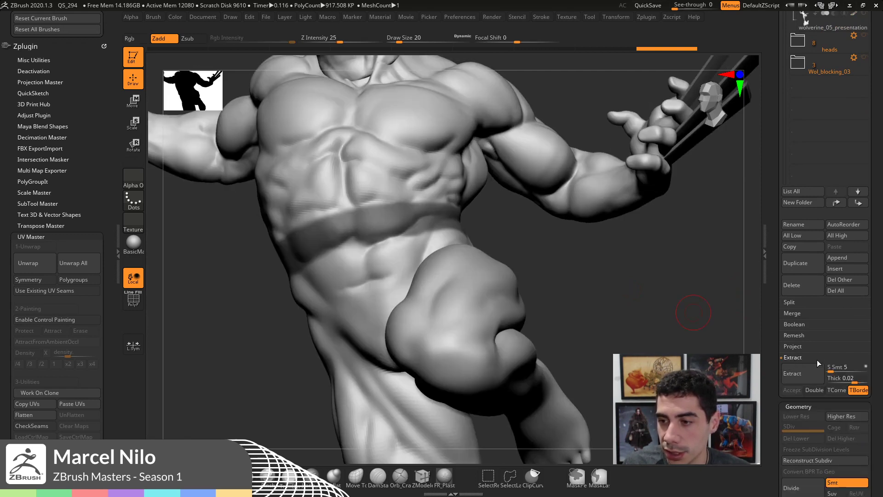
type("60")
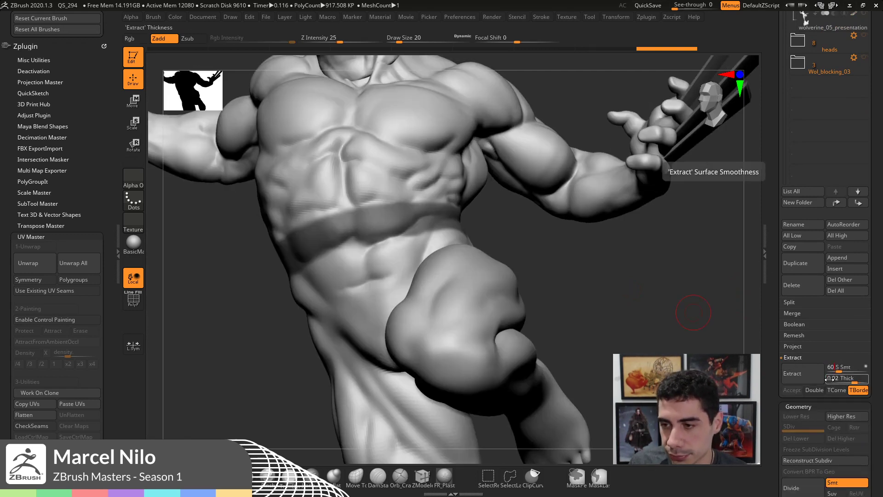
left_click(847, 379)
type("0.005")
key("Return")
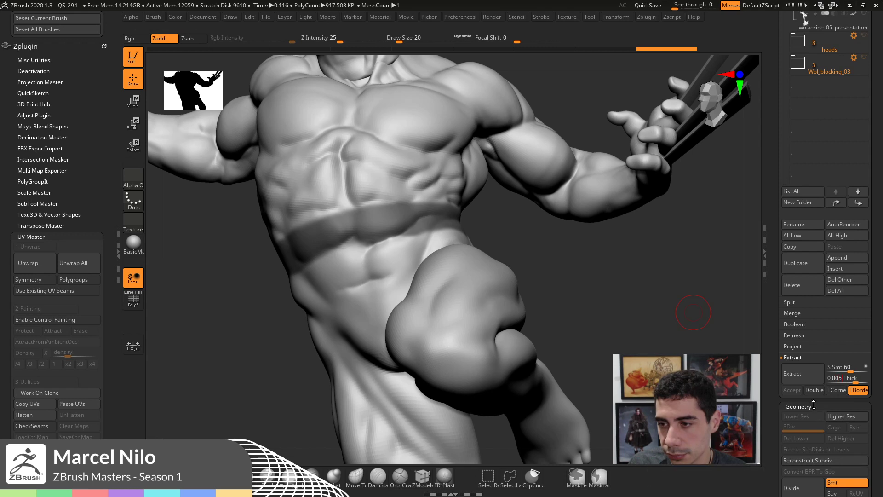
left_click(803, 377)
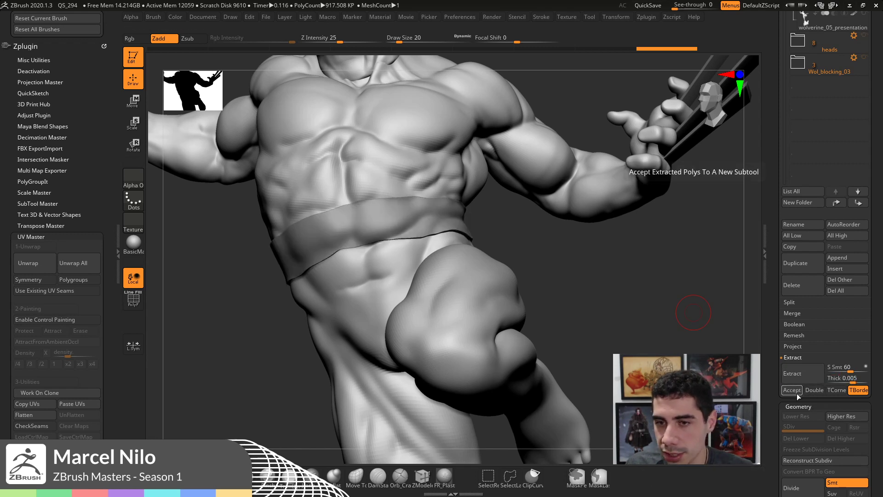
left_click(793, 390)
left_click_drag(676, 314, 667, 317, "ctrl")
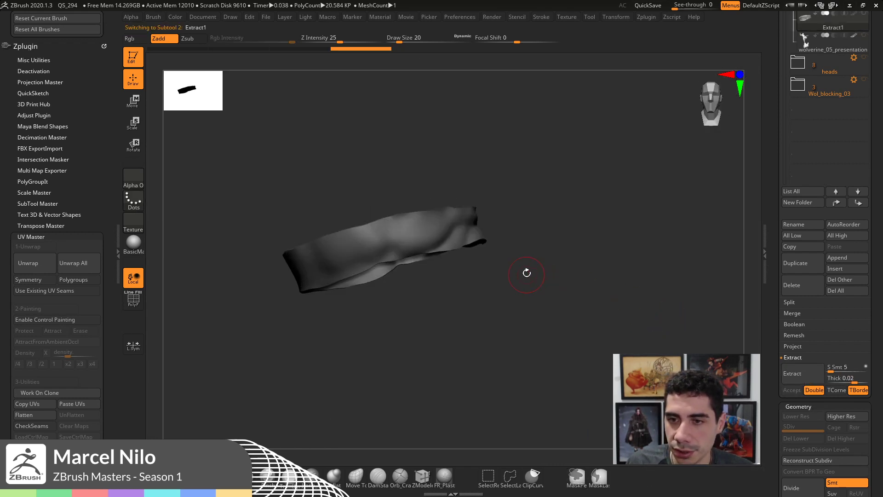
- Isolate the extracted band and inspect its inner, outer and edge polygroups from above and the side
key("shift+f")
right_click_drag(613, 243, 617, 278, "ctrl")
key("shift+f")
mouse_move(636, 245)
left_mouse_down("ctrl")
mouse_move(582, 310)
mouse_move(703, 335)
left_mouse_up("ctrl")
key("shift+f")
key("s")
mouse_move(680, 294)
left_mouse_down("alt")
mouse_move(668, 276)
mouse_move(610, 252)
mouse_move(645, 206)
mouse_move(665, 215)
left_mouse_up("alt")
left_click_drag(710, 265, 704, 264, "alt")
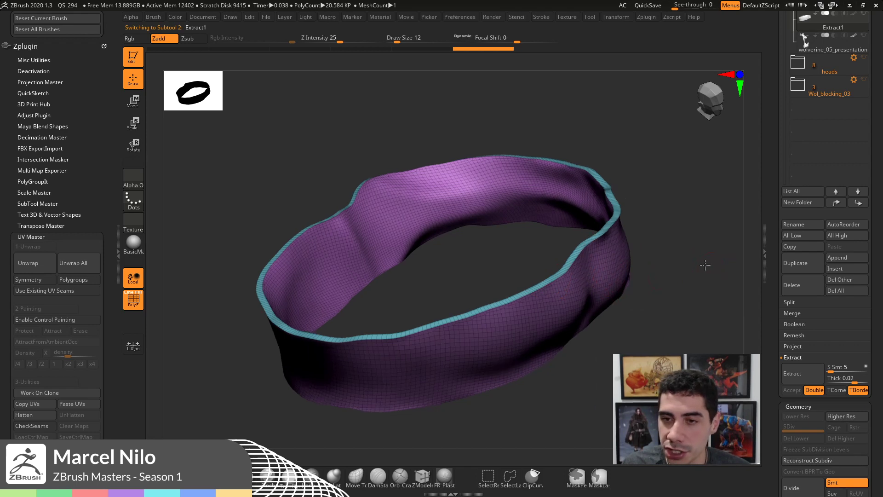
mouse_move(648, 156)
left_mouse_down("alt")
mouse_move(554, 146)
mouse_move(591, 193)
mouse_move(652, 144)
mouse_move(646, 150)
left_mouse_up("alt")
key("s")
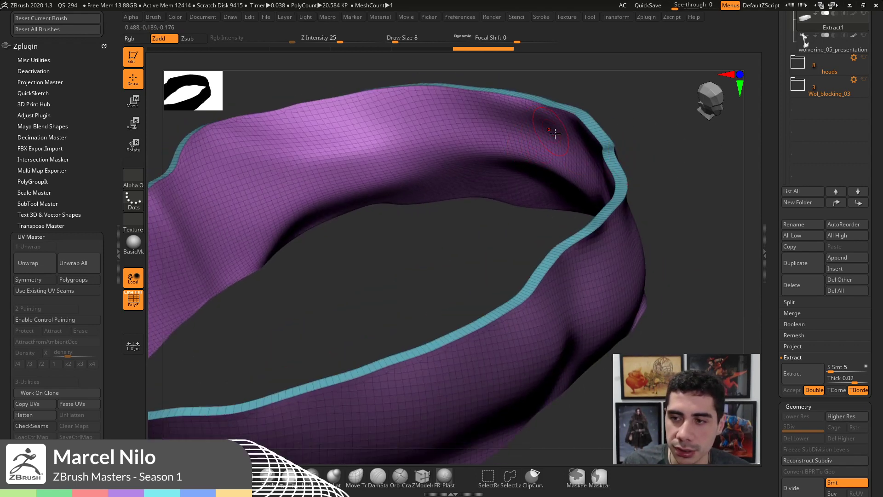
left_click_drag(668, 173, 522, 161)
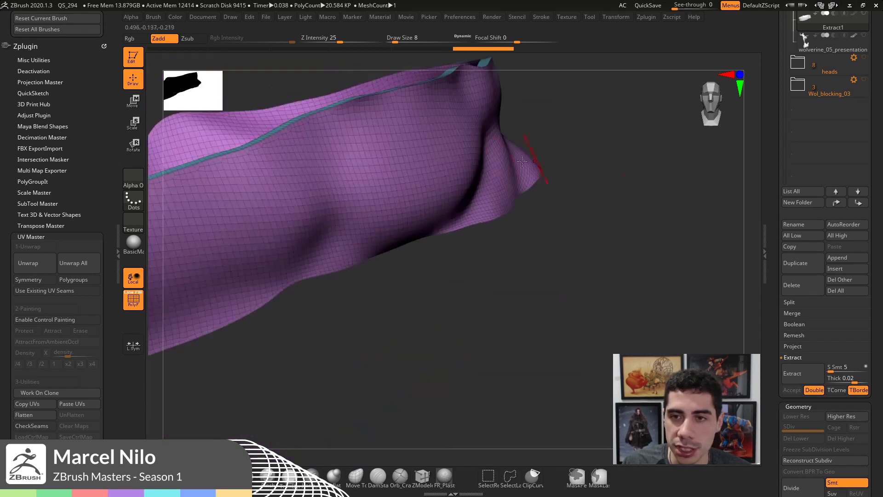
left_click_drag(574, 137, 583, 167)
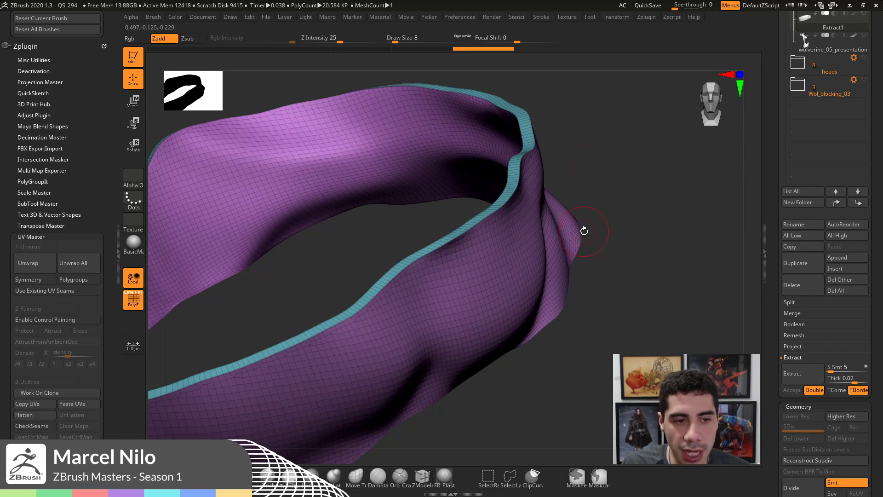
- Isolate the band's outer-face polygroup and delete the hidden inner and edge geometry
left_click(519, 295, "ctrl+shift")
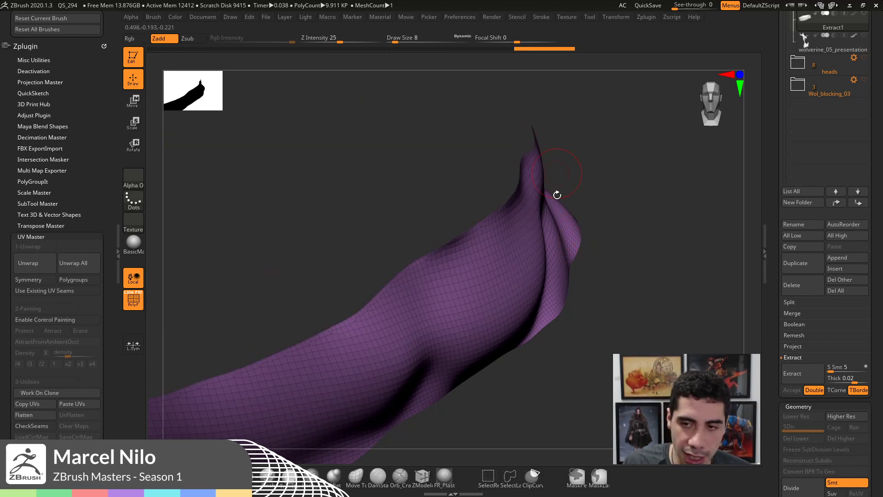
key("d")
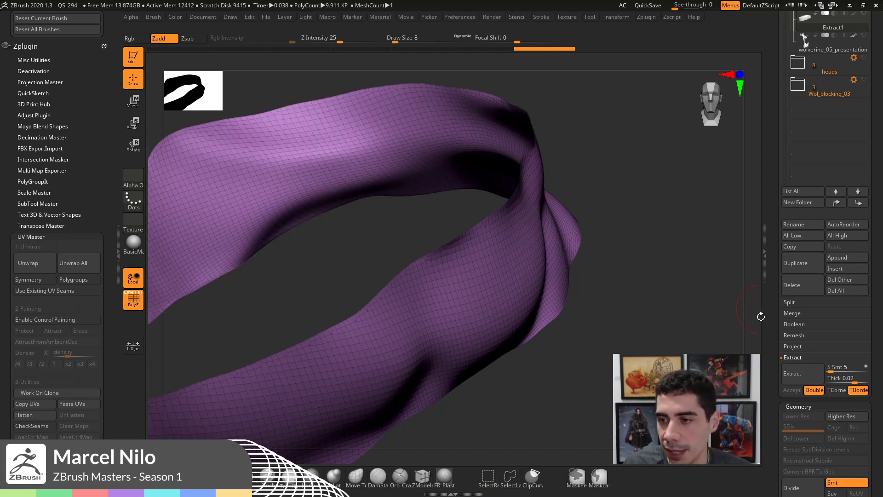
key("d")
left_click_drag(773, 337, 773, 190)
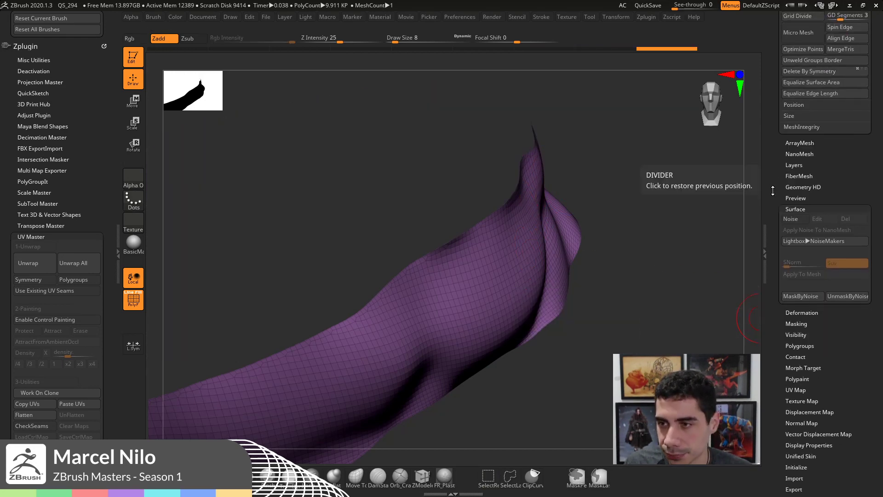
left_click_drag(828, 166, 829, 253)
left_click_drag(635, 207, 652, 293, "ctrl+shift")
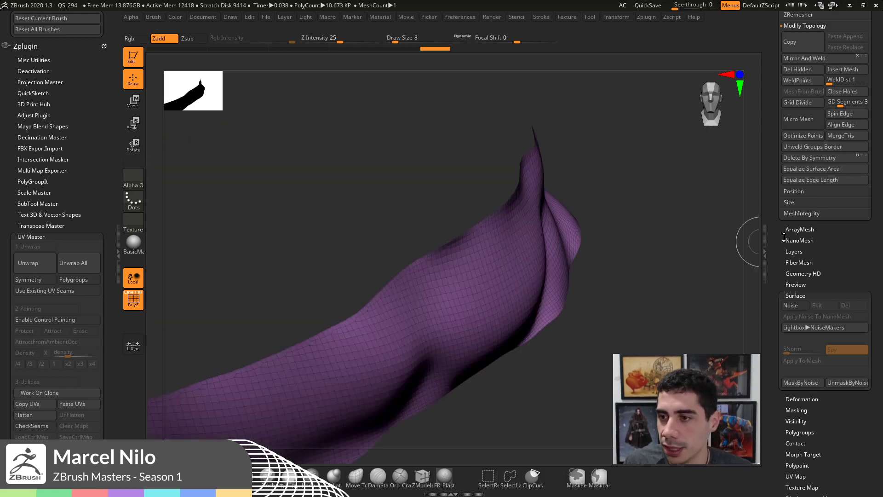
left_click_drag(785, 237, 785, 305)
left_click(801, 139)
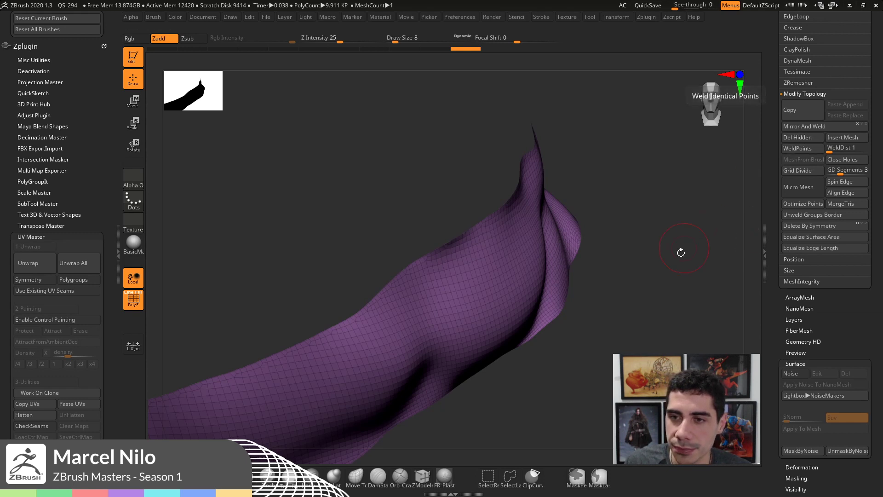
left_click_drag(680, 252, 582, 260, "alt")
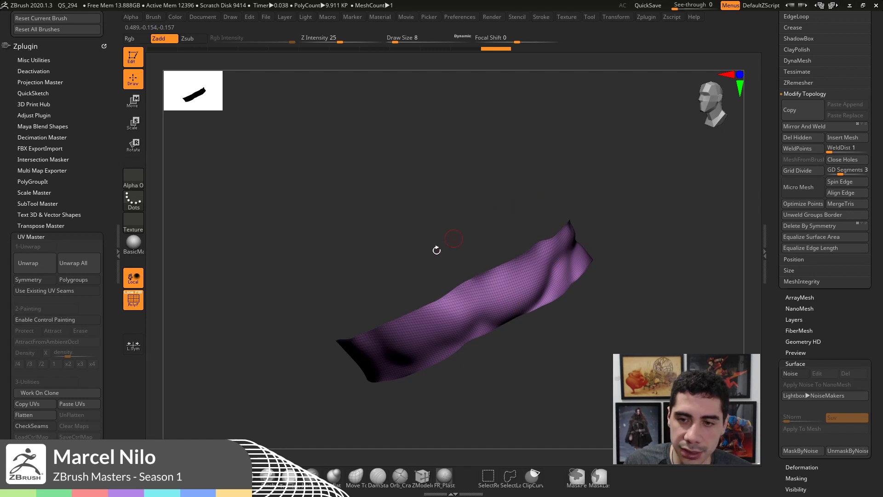
- ZRemesh the single-sided band twice with Half enabled and Adaptive Size 16, and display its new topology
left_click_drag(641, 203, 710, 268)
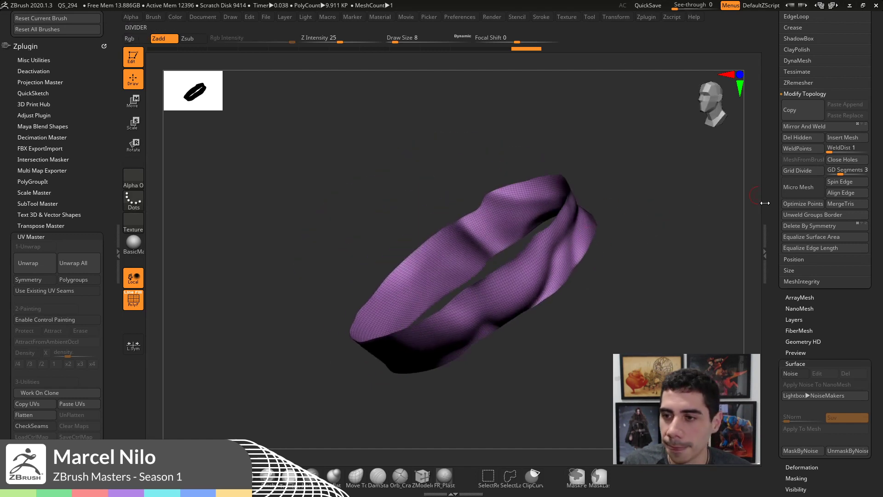
left_click(794, 187)
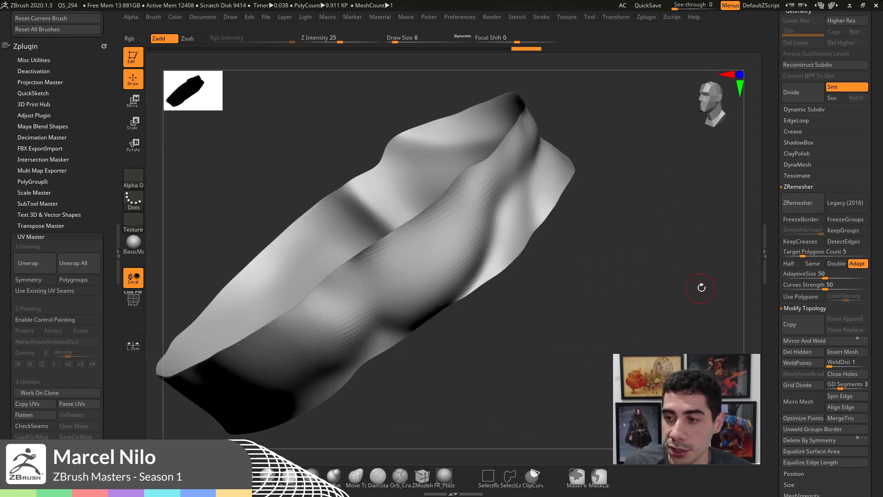
left_click(790, 264)
left_click(797, 278)
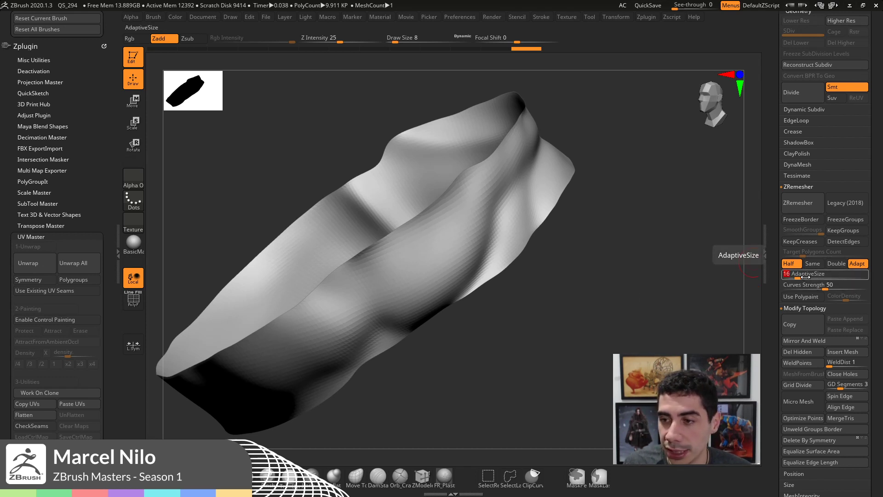
left_click_drag(718, 259, 732, 243)
left_click(799, 203)
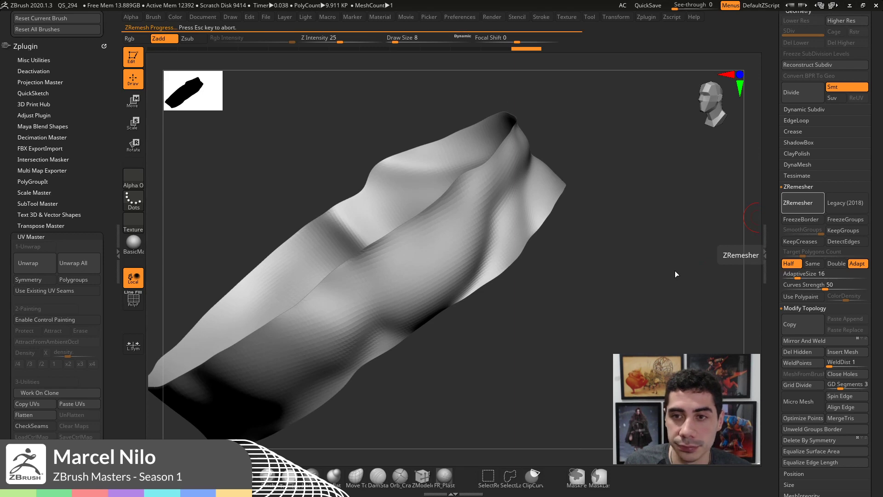
left_click(793, 206)
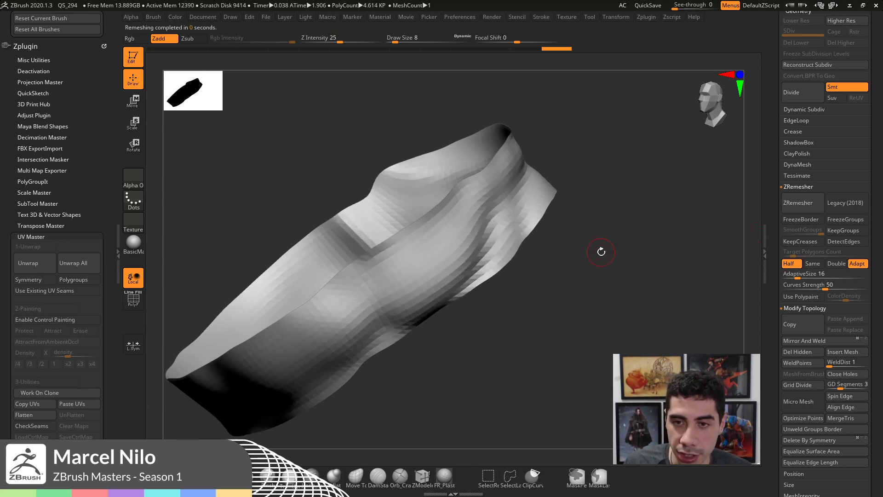
key("shift+f")
mouse_move(601, 260)
left_mouse_down()
mouse_move(623, 247)
mouse_move(529, 267)
mouse_move(465, 302)
mouse_move(570, 347)
mouse_move(590, 402)
mouse_move(515, 156)
left_mouse_up()
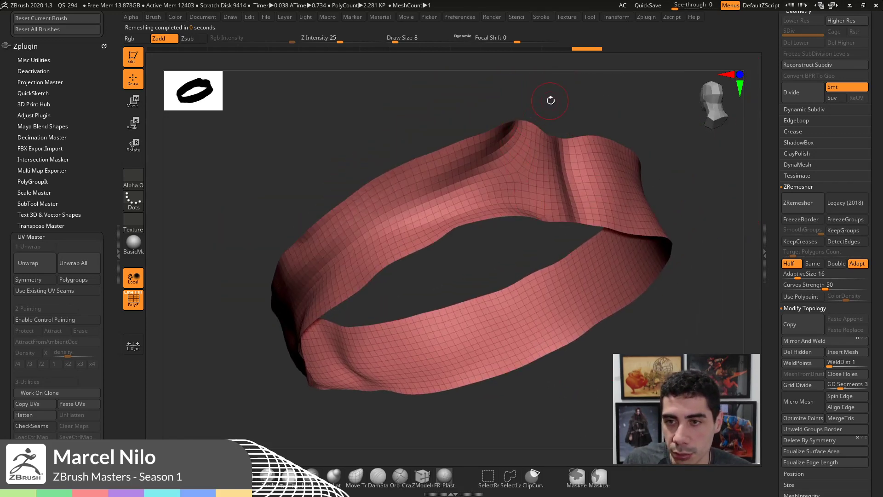
- Reshape the back of the band with the Move brush at an enlarged draw size
mouse_move(550, 100)
left_mouse_down()
mouse_move(443, 159)
mouse_move(424, 192)
mouse_move(398, 197)
mouse_move(409, 188)
mouse_move(437, 207)
mouse_move(428, 175)
mouse_move(417, 181)
left_mouse_up()
key("b")
key("m")
key("v")
key("s")
left_click(402, 189)
key("s")
key("s")
key("bracketright")
key("s")
key("s")
mouse_move(419, 187)
left_mouse_down()
mouse_move(399, 203)
mouse_move(452, 210)
left_mouse_up()
- Smooth the folds and bumps across the back of the band
key("s")
mouse_move(486, 221)
left_mouse_down("shift")
mouse_move(491, 193)
mouse_move(375, 226)
mouse_move(416, 219)
left_mouse_up("shift")
key("s")
mouse_move(368, 225)
left_mouse_down("shift")
mouse_move(398, 264)
mouse_move(493, 216)
left_mouse_up("shift")
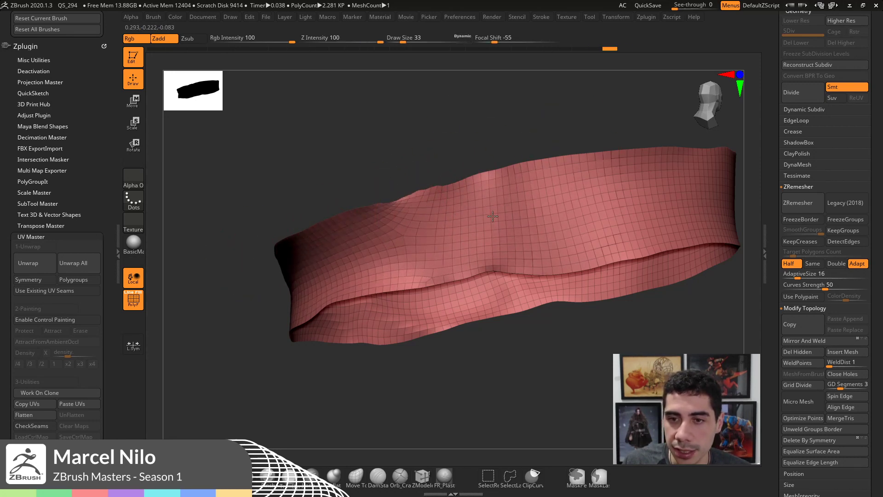
- Run ZRemesher on the smoothed band three more times at Half density to simplify its topology
right_click_drag(492, 217, 505, 243, "shift")
left_click(797, 209)
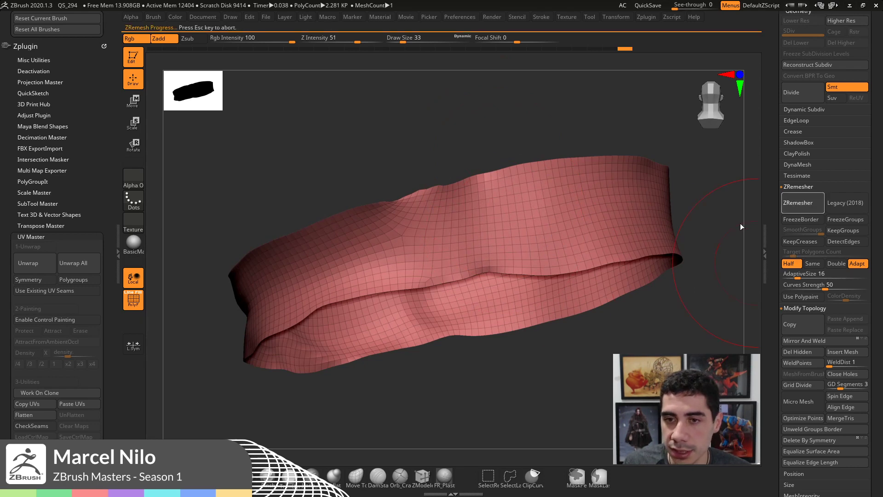
left_click(799, 203)
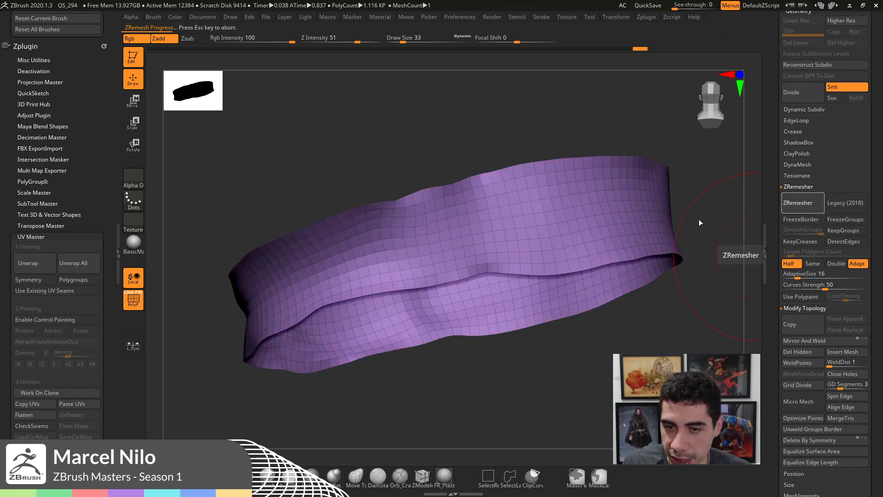
left_click(803, 205)
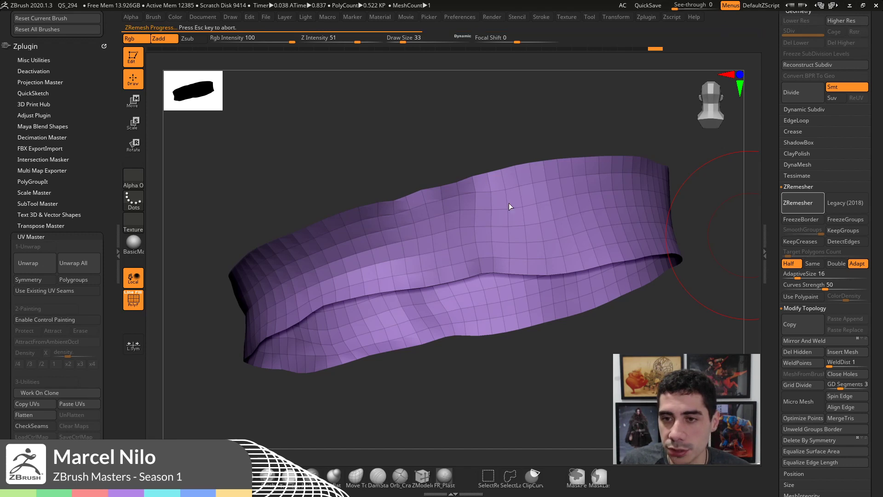
- Reduce the draw size to 13 and run ZRemesher on the band again at Half density
mouse_move(447, 256)
right_mouse_down()
mouse_move(642, 356)
mouse_move(435, 345)
mouse_move(486, 297)
right_mouse_up()
key("bracketleft")
key("bracketleft")
mouse_move(483, 295)
left_mouse_down()
mouse_move(452, 301)
mouse_move(506, 287)
left_mouse_up()
left_click(799, 203)
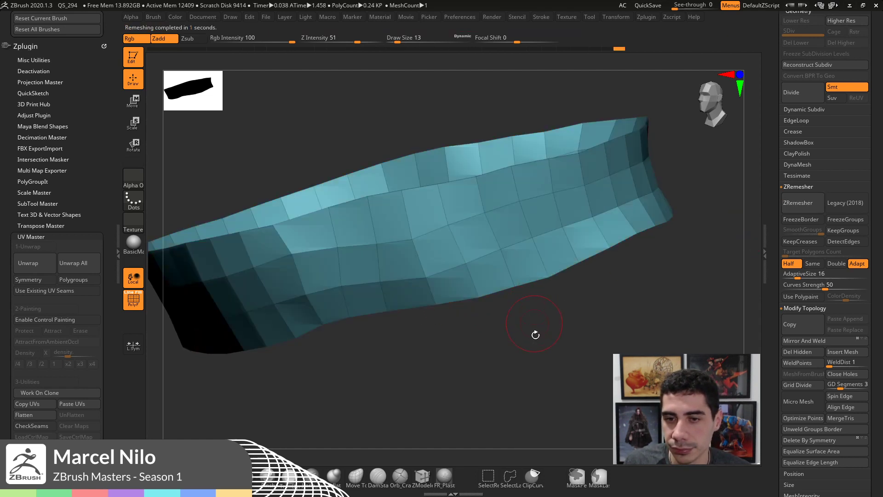
right_click_drag(535, 334, 518, 290, "alt")
right_click_drag(531, 235, 635, 240)
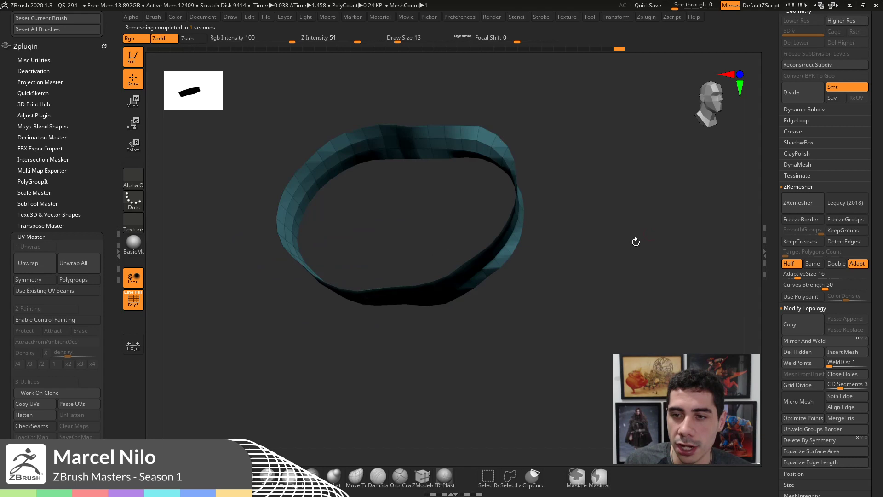
- Show the wolverine_blocking body together with the simplified band and bring the waist into view
left_click(779, 184)
right_click_drag(699, 278, 703, 254)
right_click_drag(685, 285, 697, 280)
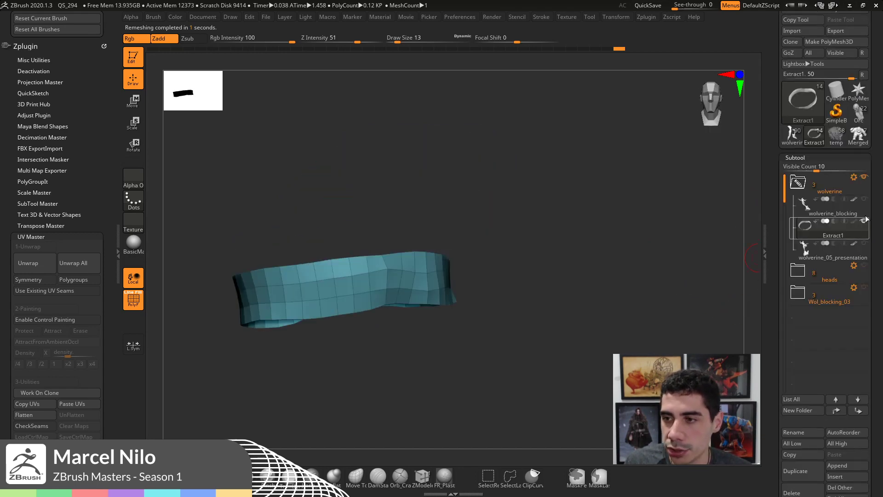
left_click(865, 199)
right_click_drag(691, 325, 465, 314)
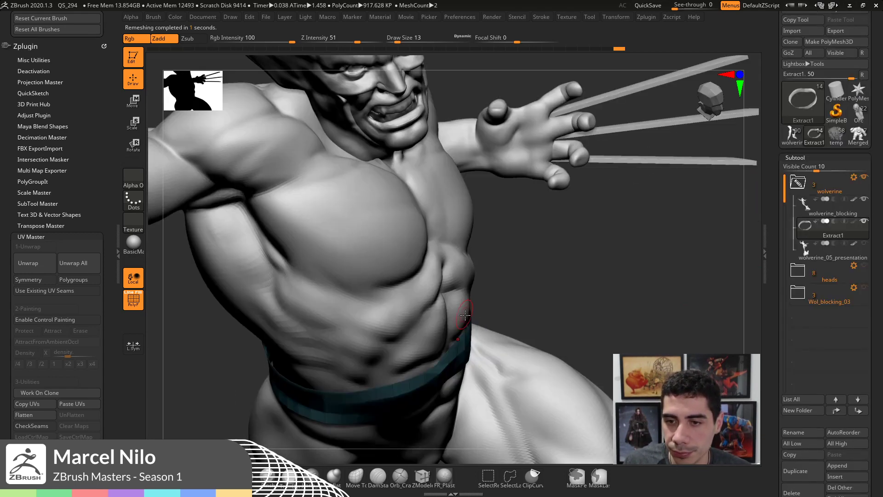
right_click_drag(560, 291, 457, 345)
key("shift+f")
key("shift+f")
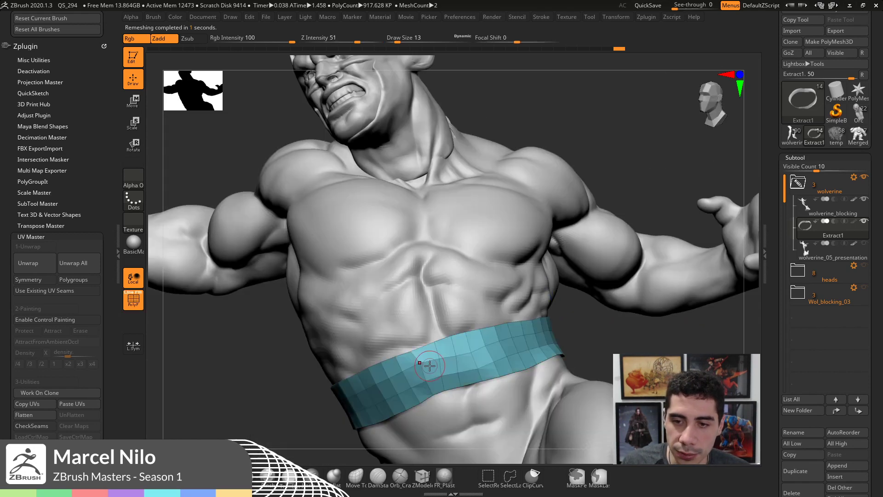
- Even out the band around the front and side of the waist at draw size 132, undoing one stroke
key("bracketright")
key("s")
left_click_drag(423, 371, 485, 349)
left_click_drag(485, 349, 501, 344, "shift")
key("ctrl+z")
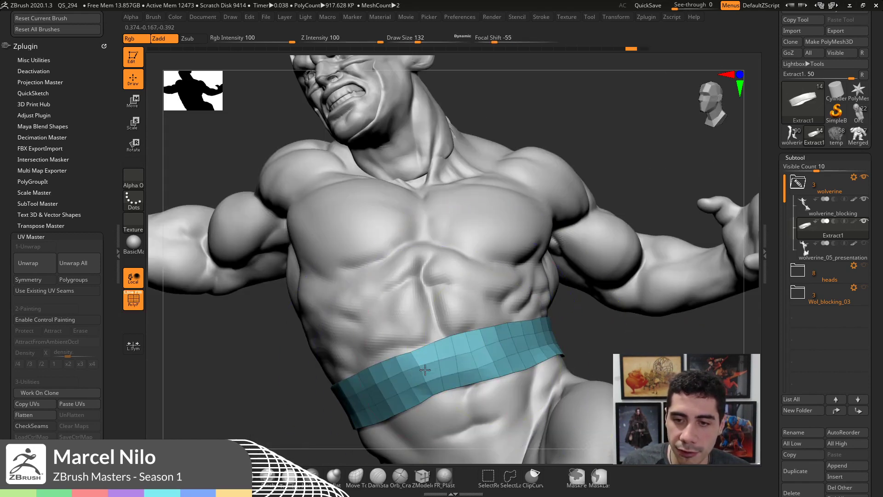
left_click_drag(628, 345, 499, 333)
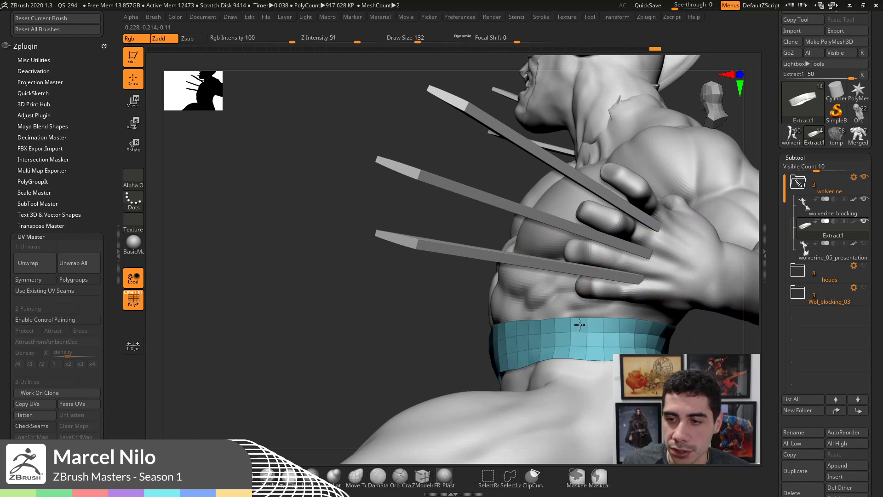
mouse_move(662, 328)
left_mouse_down()
mouse_move(582, 339)
mouse_move(711, 340)
mouse_move(656, 355)
left_mouse_up()
- Isolate the band from the body and choose the ZModeler brush with draw size 27
left_click(865, 221)
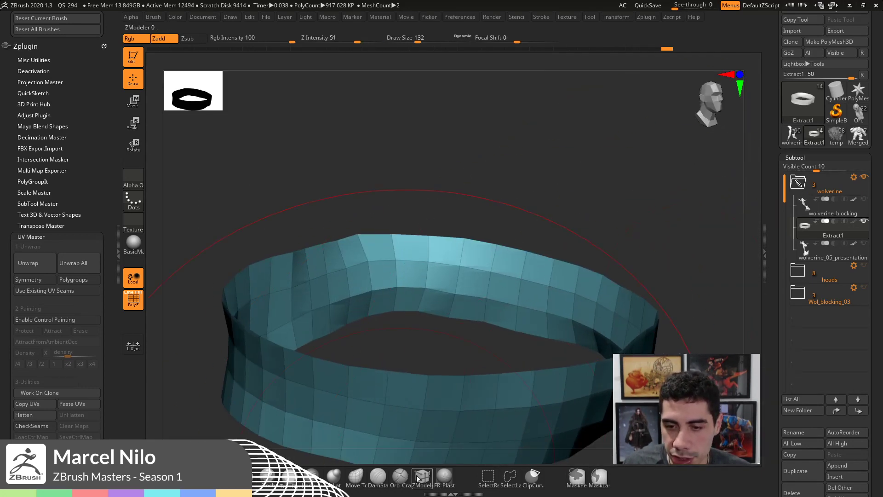
left_click(425, 479)
key("s")
left_click_drag(583, 231, 567, 229)
left_click_drag(548, 172, 474, 124, "alt")
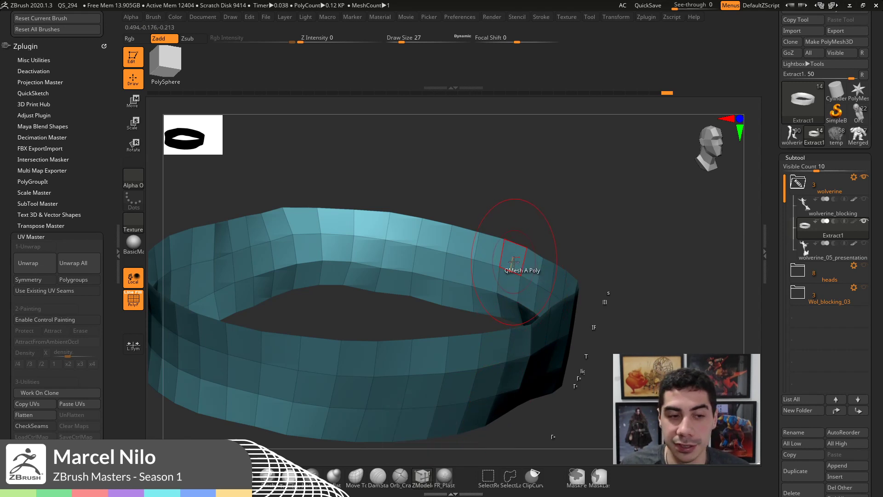
- Set ZModeler's polygon action to Extrude with target Polygroup All and extrude the band to give it thickness
key("space")
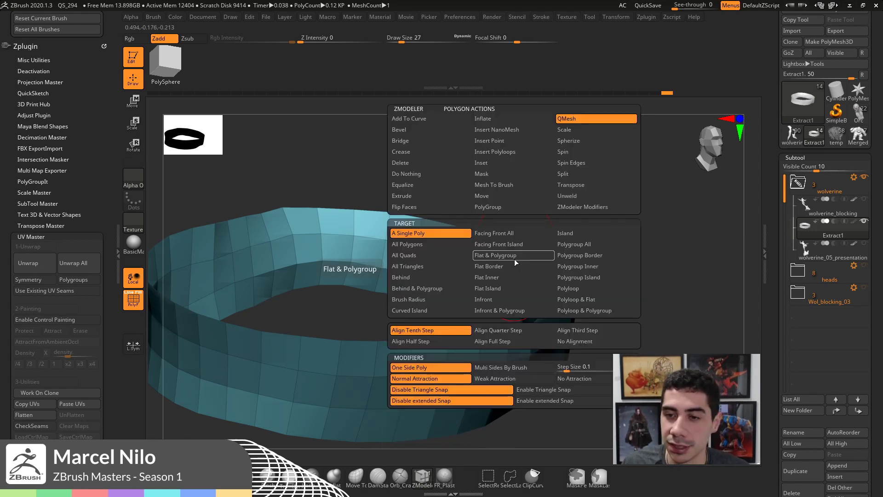
key("space")
left_click(432, 197)
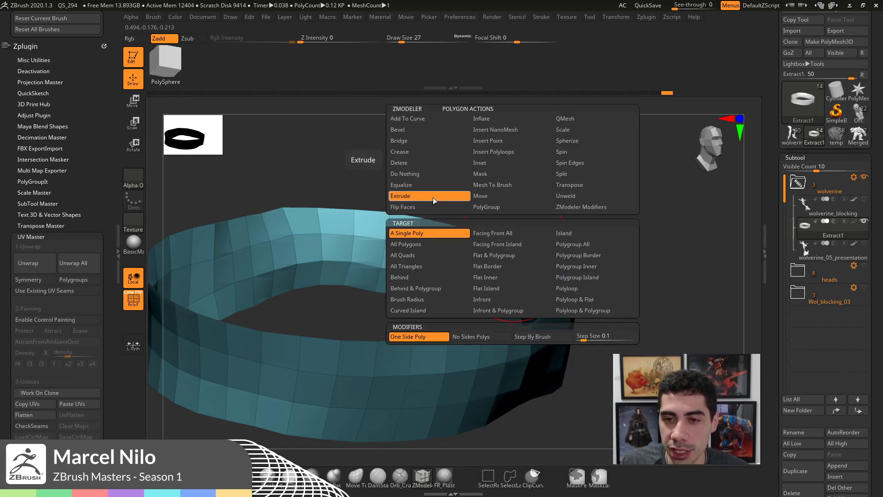
left_click(581, 244)
left_click_drag(483, 264, 482, 267)
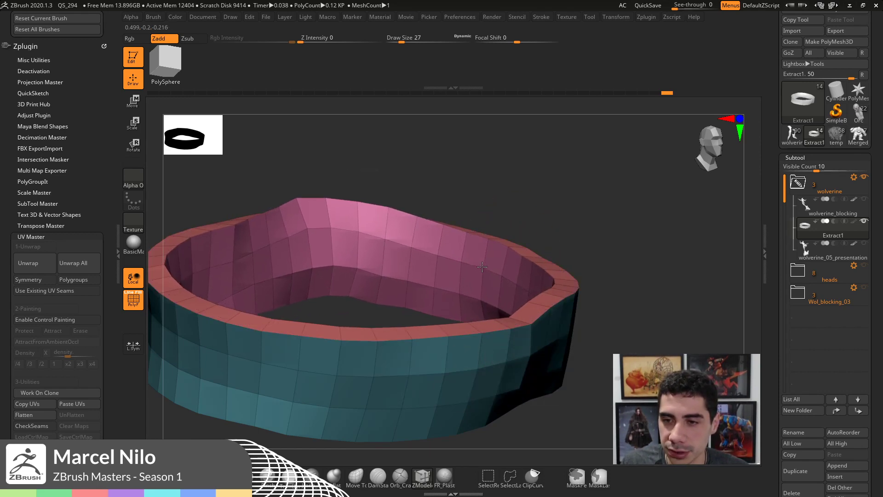
- Show the wolverine_blocking body again around the thickened belt and hide the polyframe
left_click_drag(628, 210, 598, 208)
key("ctrl+f")
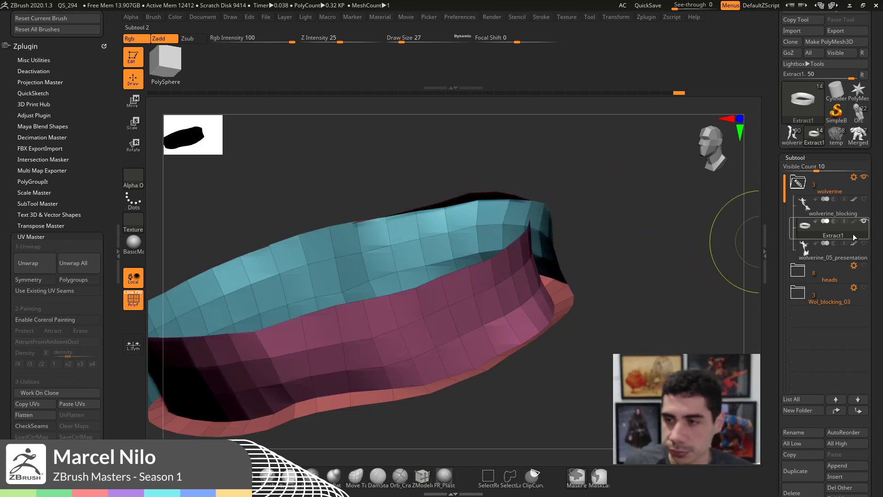
key("ctrl+shift+z")
key("ctrl+shift+z")
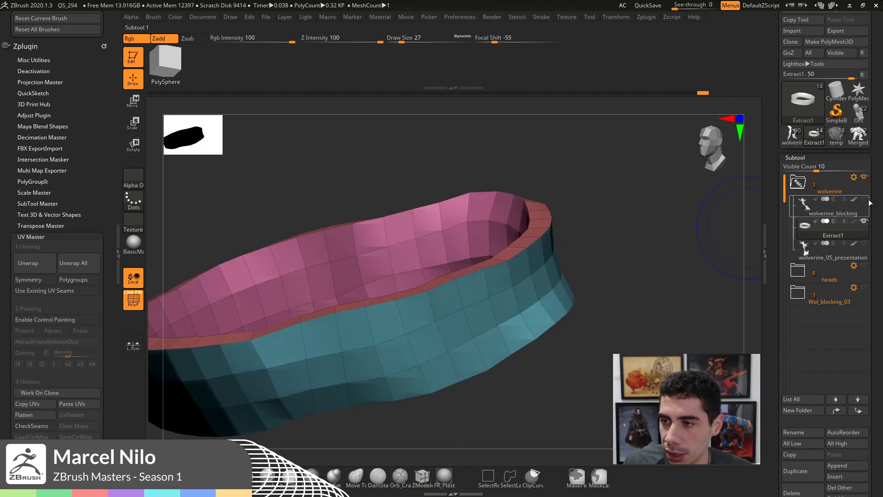
left_click(864, 199)
key("shift+f")
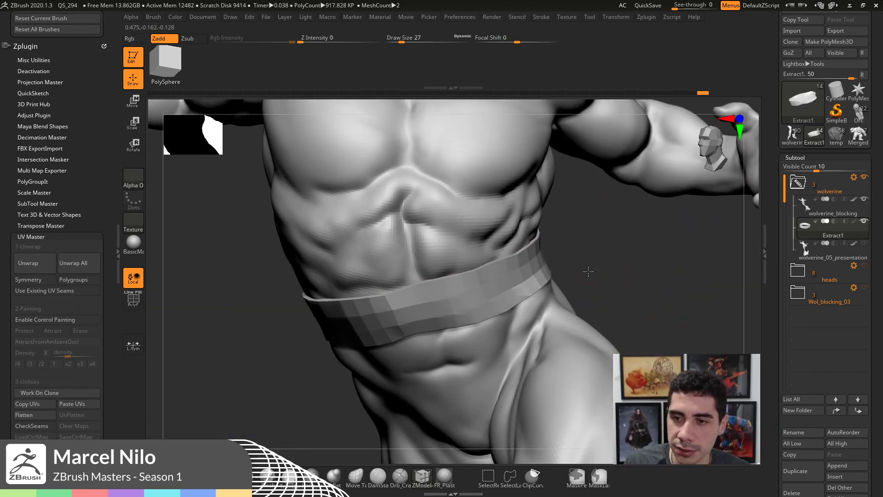
- Examine how the thickened belt sits on the waist with and without its polyframe
left_click_drag(588, 272, 525, 290)
key("shift+f")
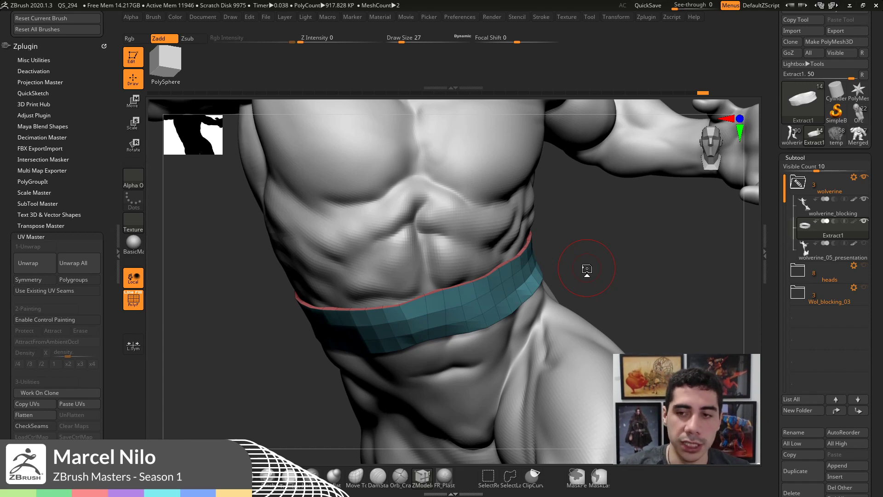
left_click_drag(644, 246, 619, 253)
key("shift+f")
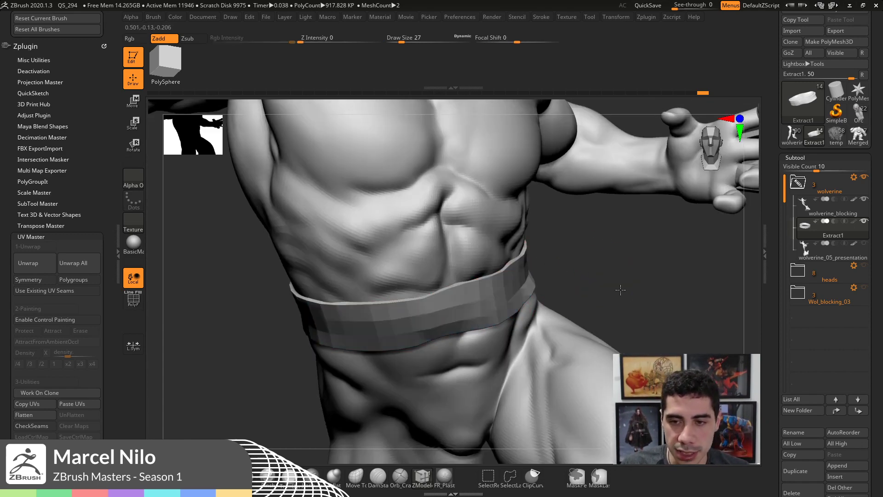
mouse_move(621, 290)
left_mouse_down("alt")
mouse_move(574, 302)
mouse_move(563, 322)
left_mouse_up("alt")
key("shift+f")
key("s")
key("shift+f")
key("b")
key("m")
key("v")
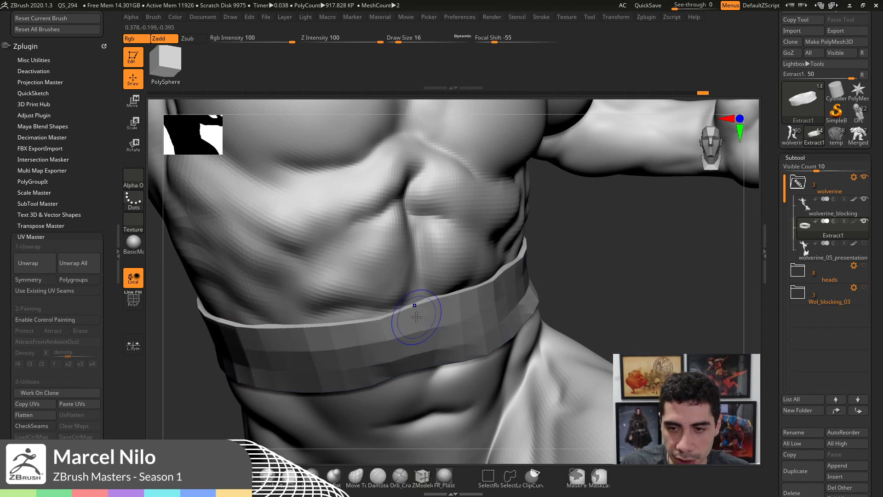
key("shift+f")
- Insert ZModeler edge loops close to the belt's upper and lower edges and turn on its subdivision smoothing
key("b")
key("z")
key("m")
key("space")
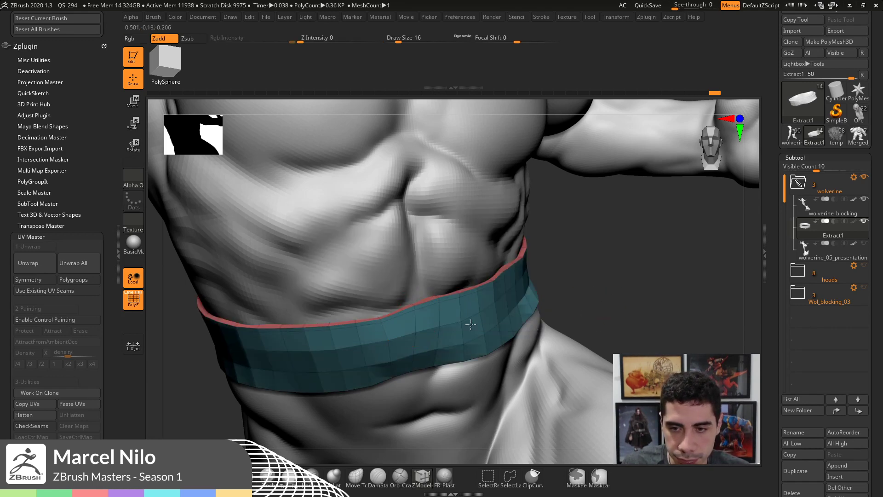
right_click_drag(471, 325, 375, 370)
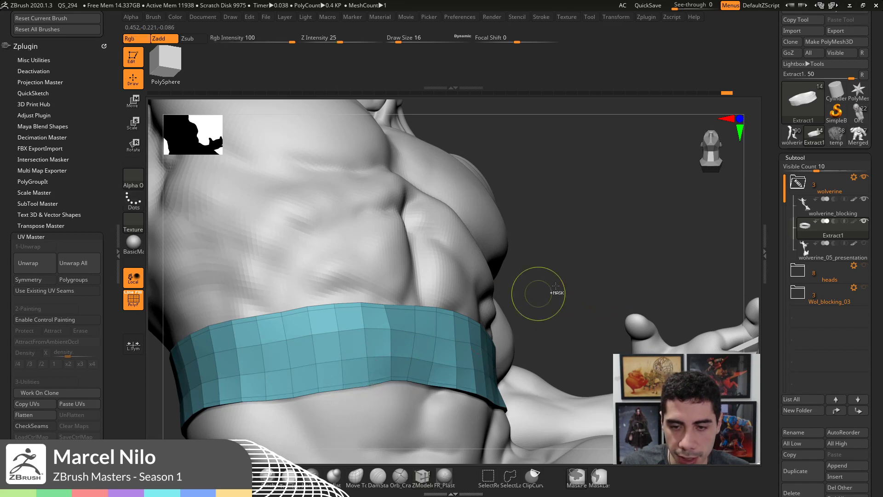
key("d")
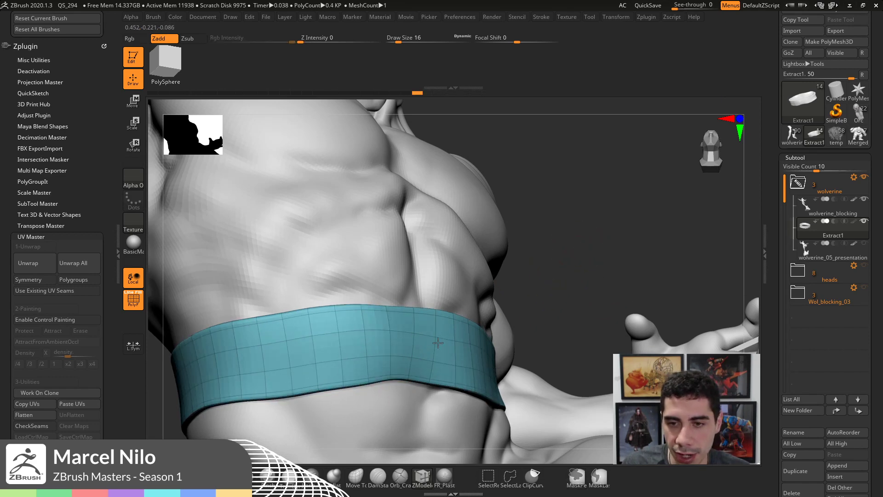
- Fit the smoothed belt's upper and lower edges to the waist with the Move brush
right_click_drag(438, 343, 234, 401)
key("shift+f")
key("b")
key("m")
key("v")
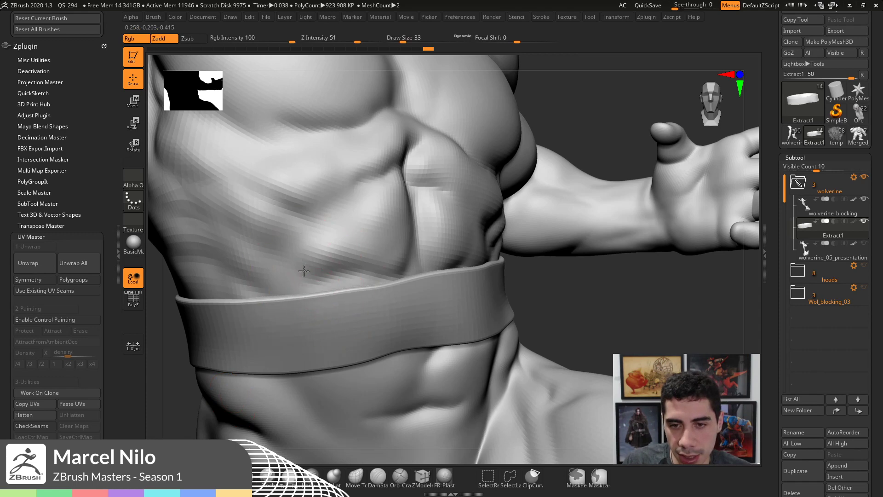
left_click_drag(304, 271, 308, 281)
left_click_drag(431, 237, 435, 244)
mouse_move(325, 390)
left_mouse_down()
mouse_move(321, 379)
mouse_move(344, 375)
left_mouse_up()
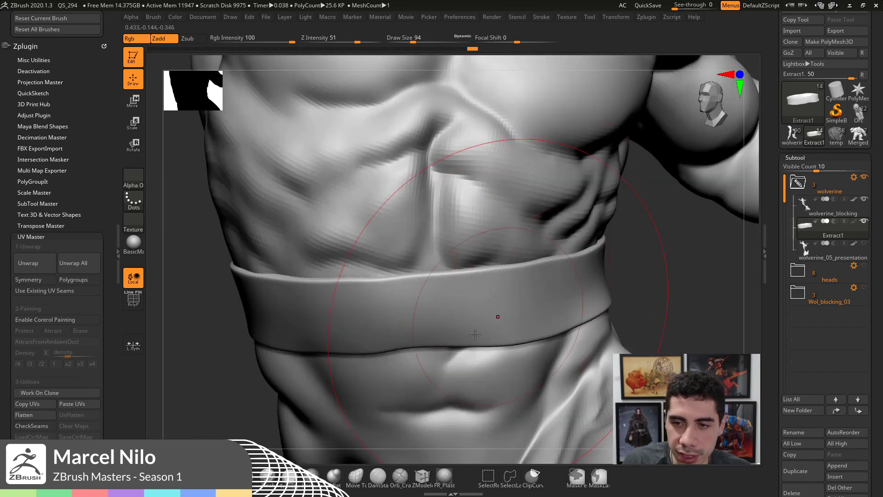
- Check the belt's polyframe and choose the Orb_Cracks brush with draw size 12
key("shift+f")
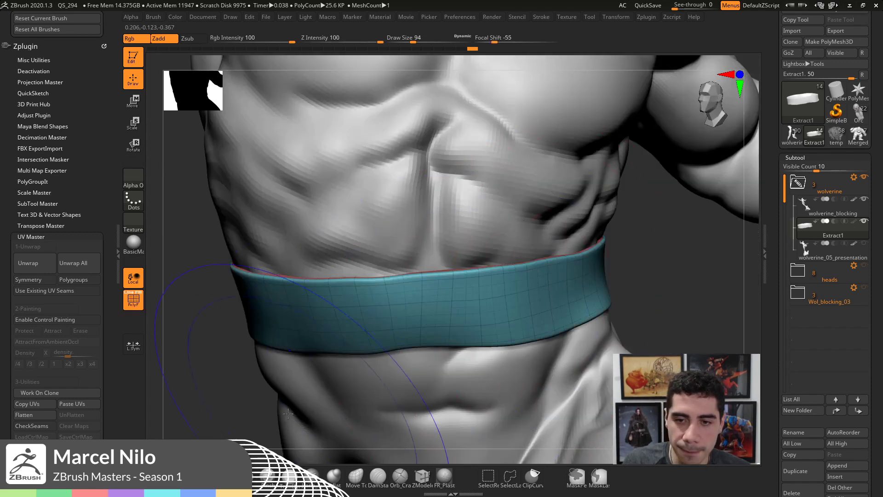
key("shift+f")
key("s")
left_click(450, 318)
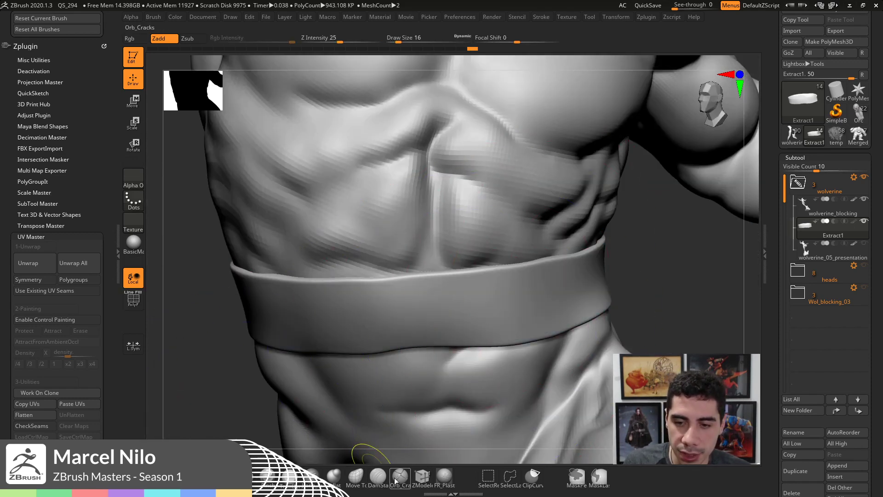
left_click(394, 481)
left_click_drag(648, 302, 704, 262)
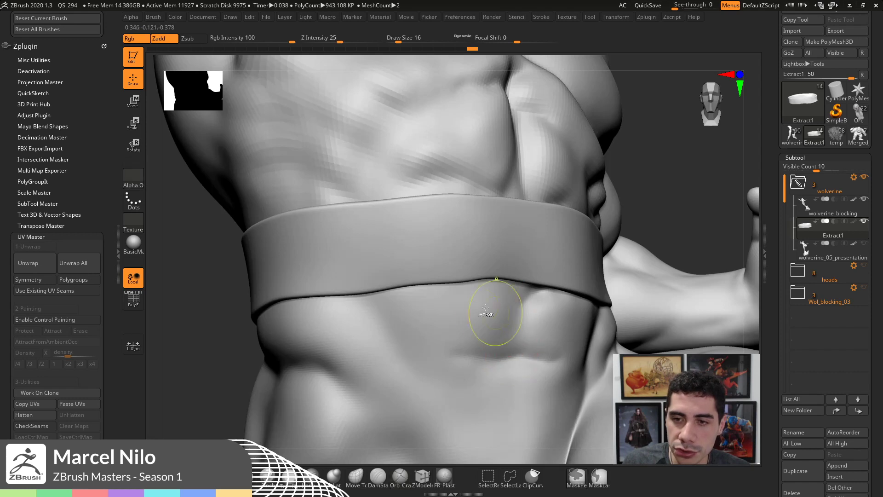
key("s")
left_click(422, 290)
- Carve short diagonal cuts and nicks across the side and front of the belt, and display its polyframe
left_click_drag(397, 257, 424, 285)
left_click_drag(358, 262, 370, 282)
left_click_drag(379, 217, 357, 257)
left_click_drag(361, 225, 325, 257)
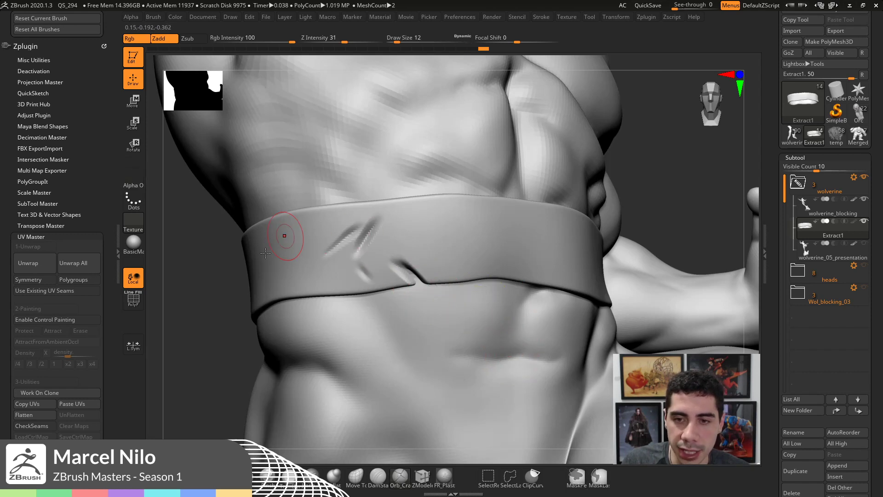
left_click_drag(660, 186, 536, 262)
mouse_move(501, 241)
left_mouse_down()
mouse_move(484, 263)
mouse_move(456, 252)
left_mouse_up()
left_click_drag(424, 239, 415, 258)
left_click_drag(541, 239, 569, 264)
left_click_drag(610, 254, 602, 282)
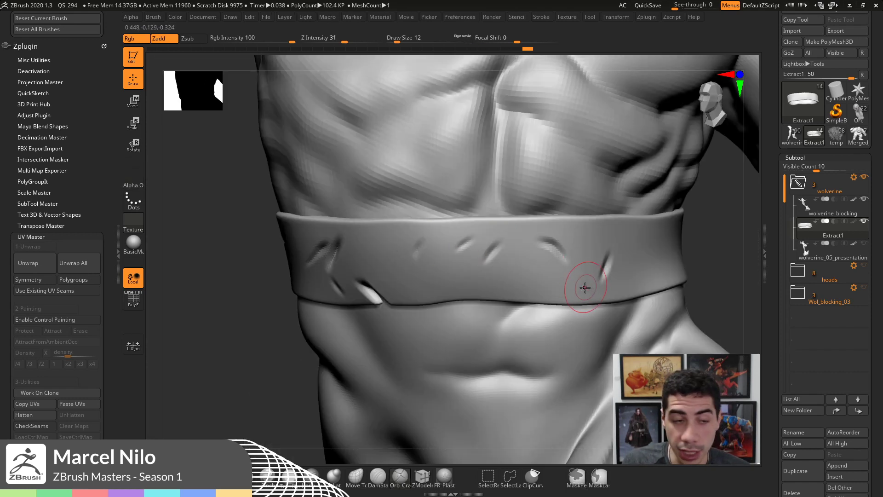
key("shift+f")
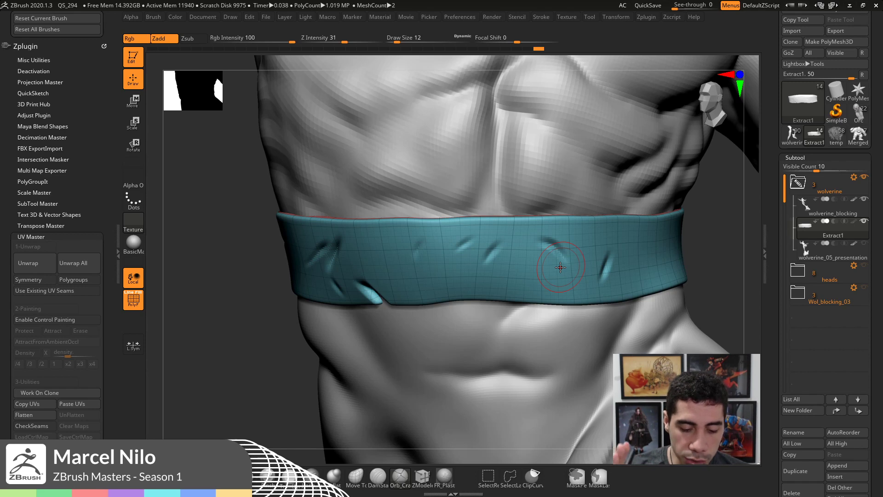
- Make wolverine_blocking the active subtool and frame the whole figure to view it with the damaged belt
left_click(575, 133, "alt")
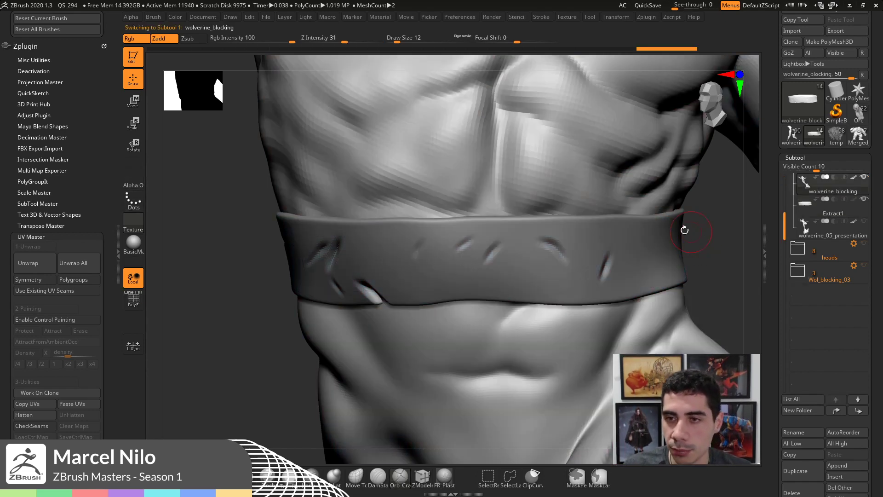
key("f")
left_click_drag(578, 148, 432, 134)
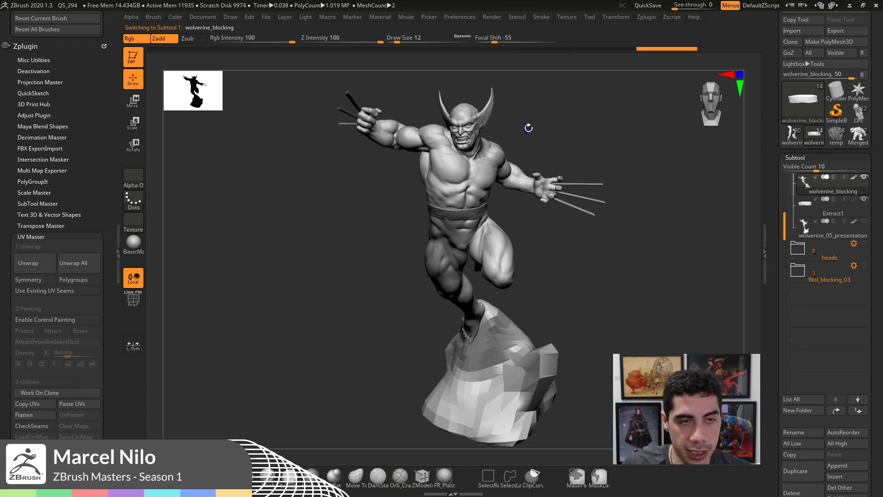
left_click_drag(526, 131, 469, 137)
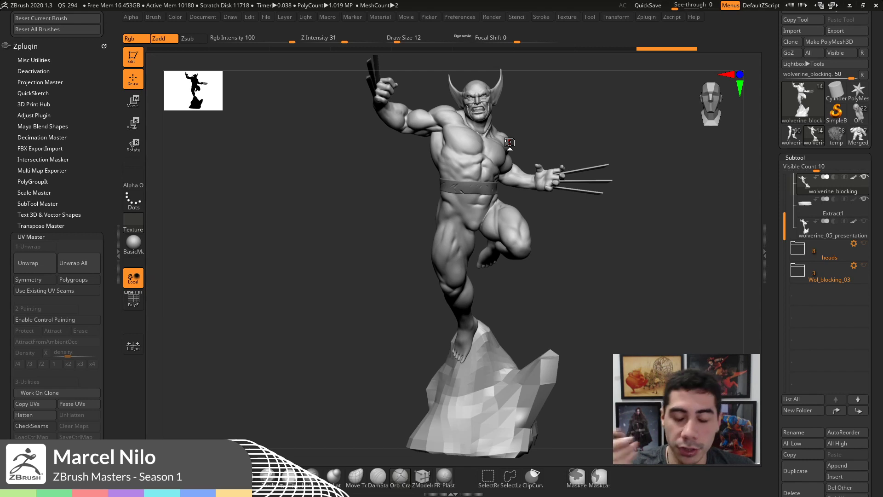
- Make the belt subtool Extract1 active and check its polyframe in a close view of the waist
left_click_drag(692, 289, 682, 405, "alt")
left_click_drag(598, 387, 596, 494, "alt")
left_click(465, 181, "alt")
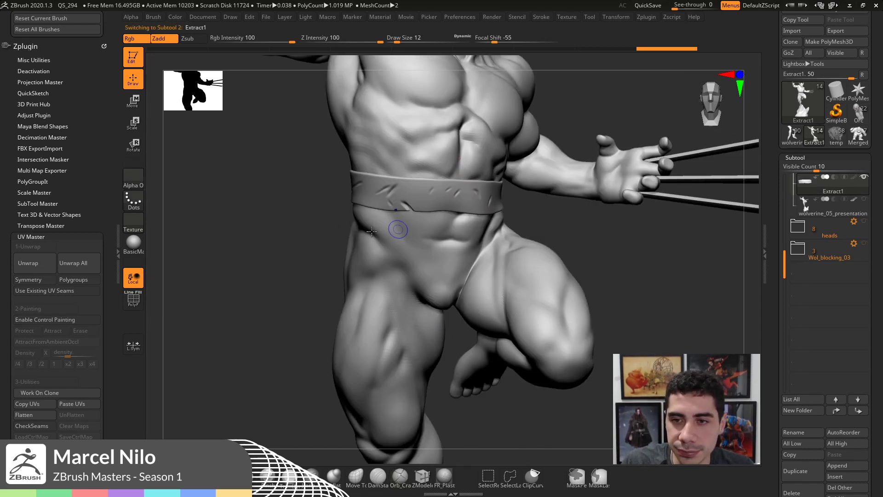
key("shift+f")
key("shift+f")
- Roughen the belt's front surface with short sculpting strokes at Z intensity 50, working mainly at draw size 13
left_click(291, 476)
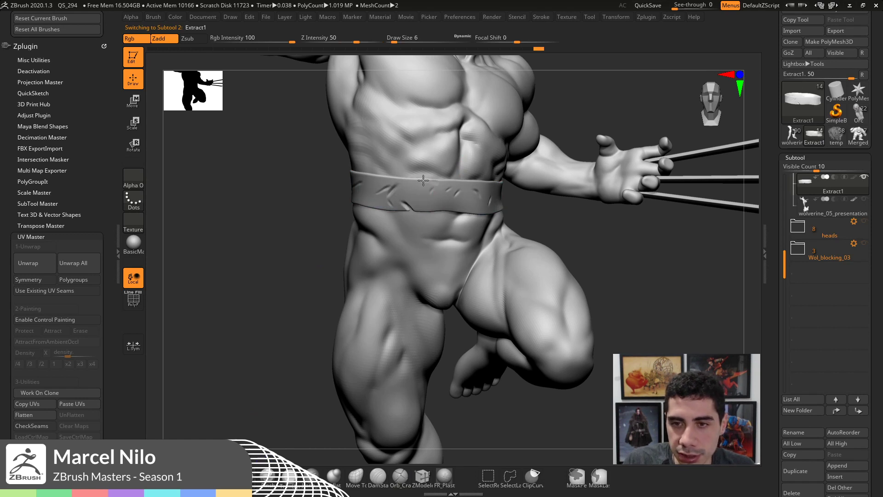
left_click_drag(424, 180, 386, 195)
left_click_drag(464, 204, 418, 203)
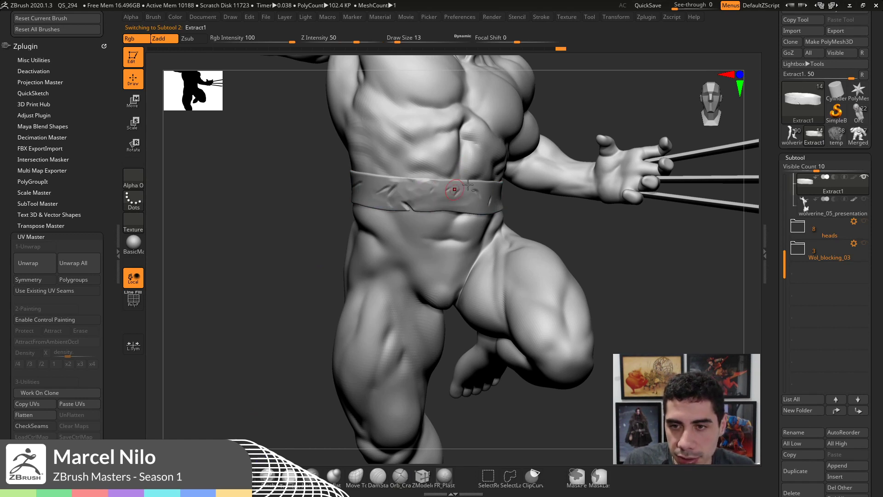
mouse_move(468, 183)
left_mouse_down()
mouse_move(407, 183)
mouse_move(366, 200)
left_mouse_up()
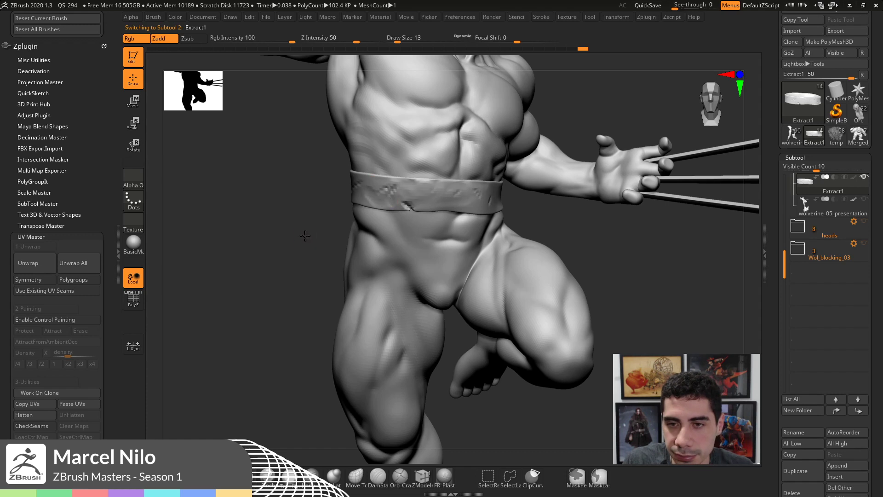
- Pre-process the belt subtool in Decimation Master and decimate it with the existing decimation settings
left_click_drag(230, 273, 269, 272)
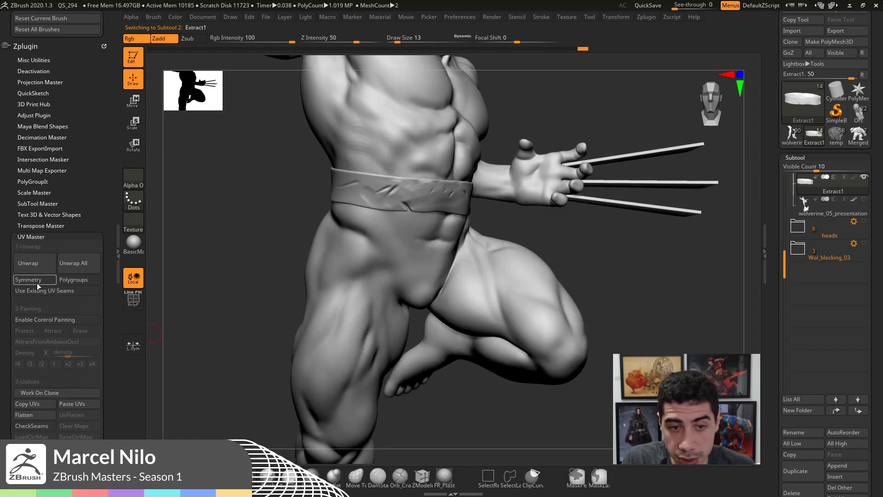
left_click(54, 234)
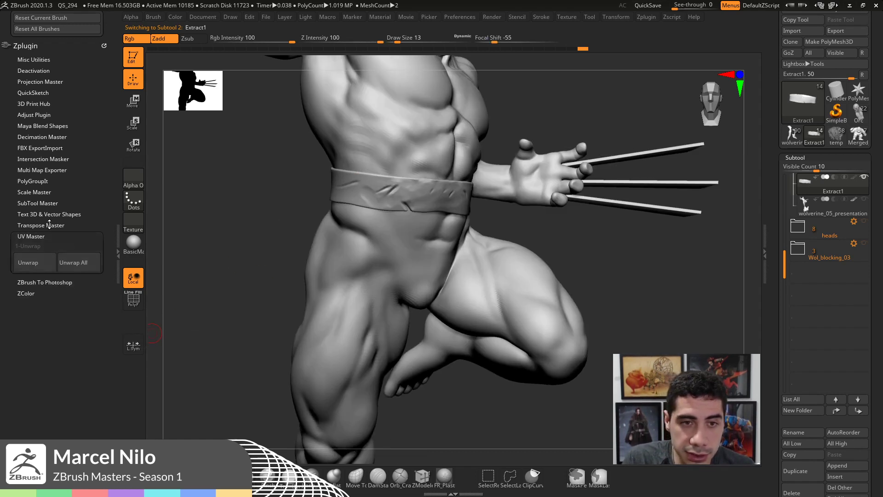
left_click(42, 137)
left_click(41, 223)
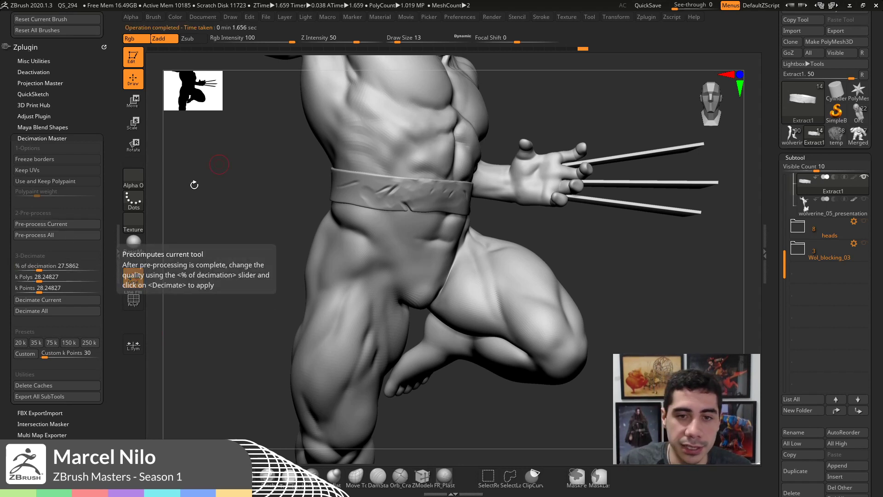
left_click(55, 300)
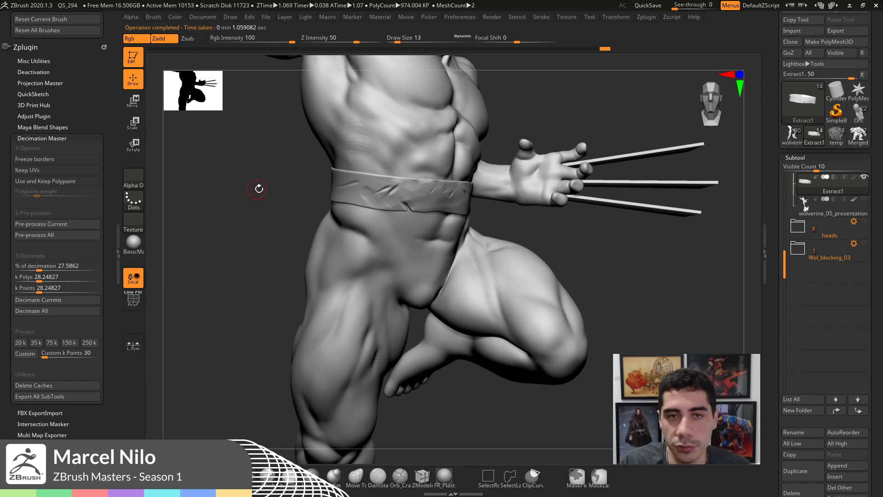
- Examine the decimated belt's carved surface and wireframe up close from the front and side
left_click_drag(271, 211, 240, 210)
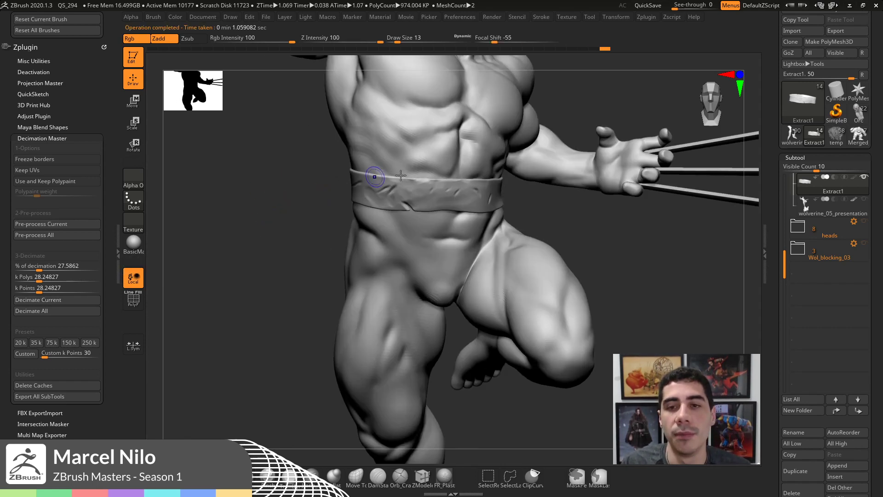
key("shift+f")
key("shift+f")
left_click_drag(270, 279, 370, 240, "alt")
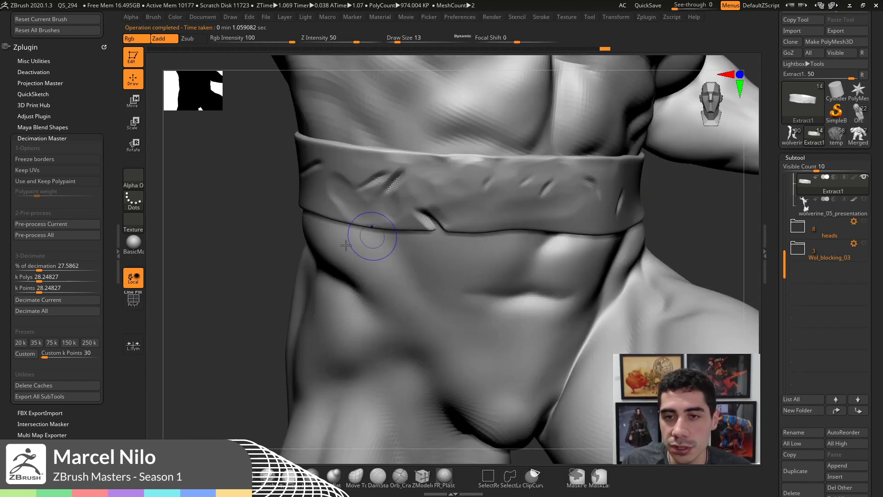
key("shift+f")
left_click_drag(389, 185, 395, 159)
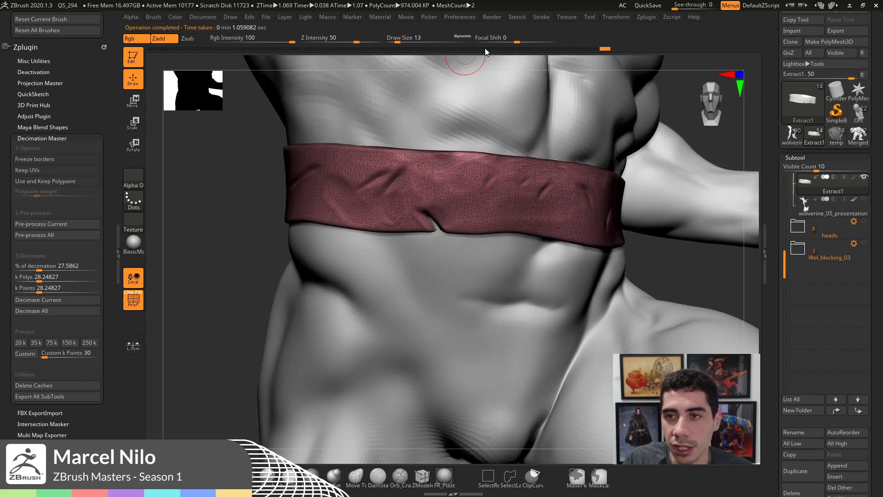
- Roll the belt's undo history back to its clean low-poly version, hide the polyframe and frame the whole figure
key("ctrl+z")
left_click_drag(578, 51, 417, 48)
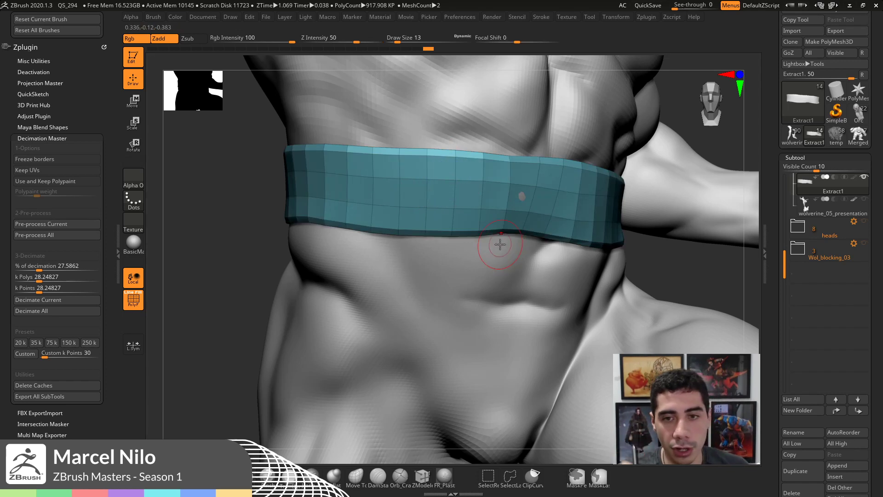
key("shift+f")
key("f")
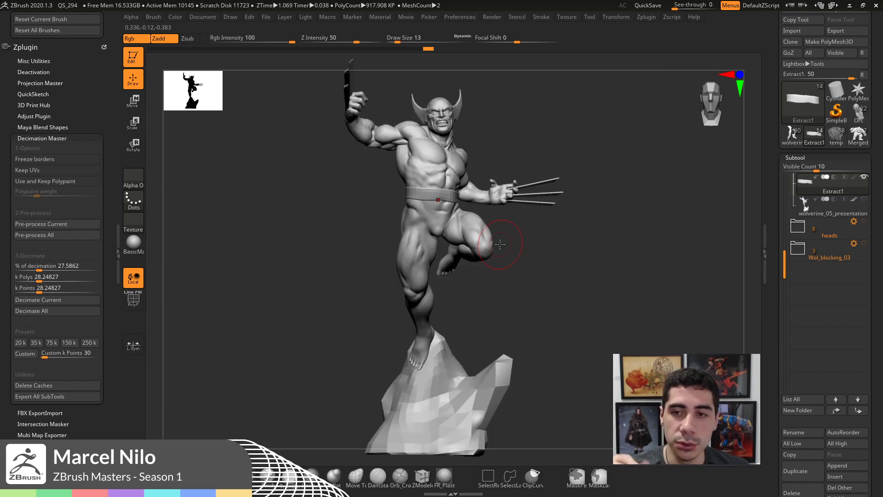
left_click_drag(662, 274, 648, 286)
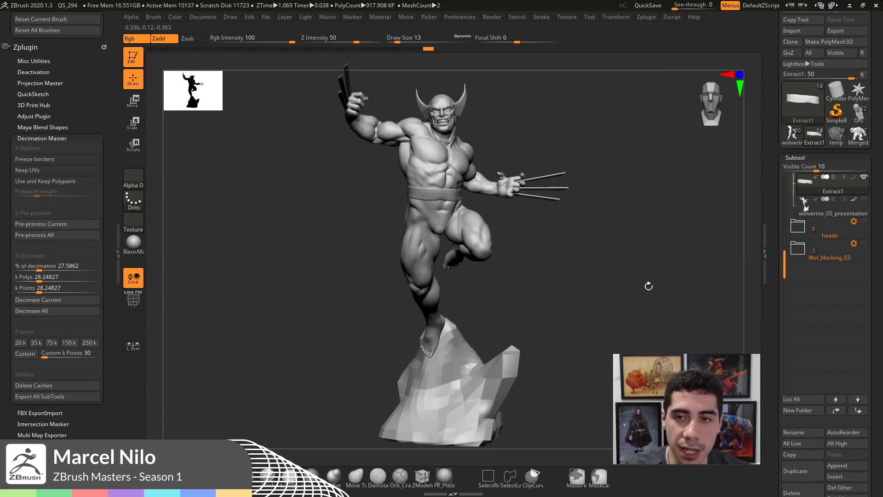